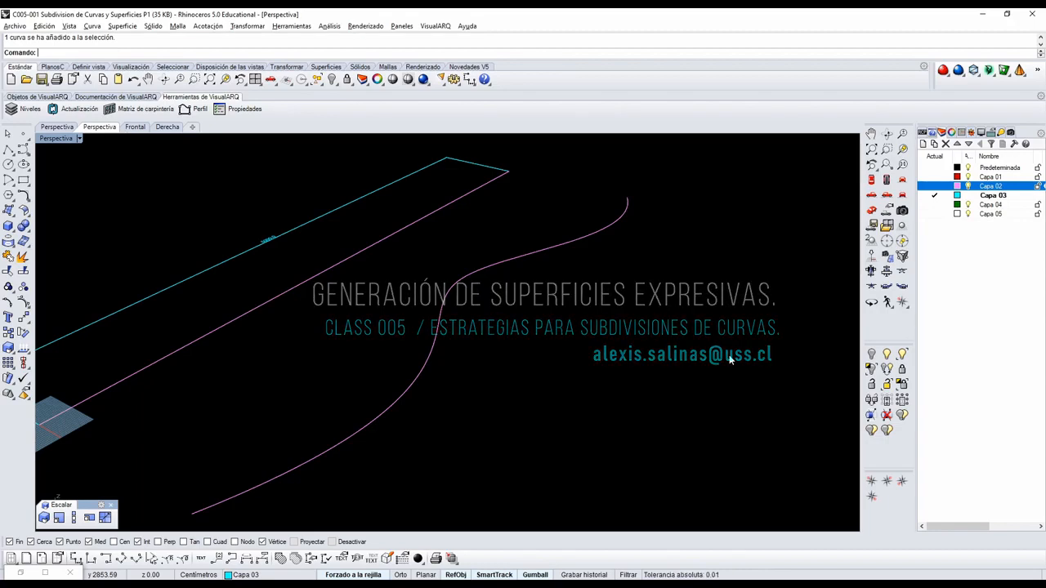
# Switch to the Grasshopper definition and narrow its window so the Rhino viewport shows both guide curves beside it.
pyautogui.click(21, 573)
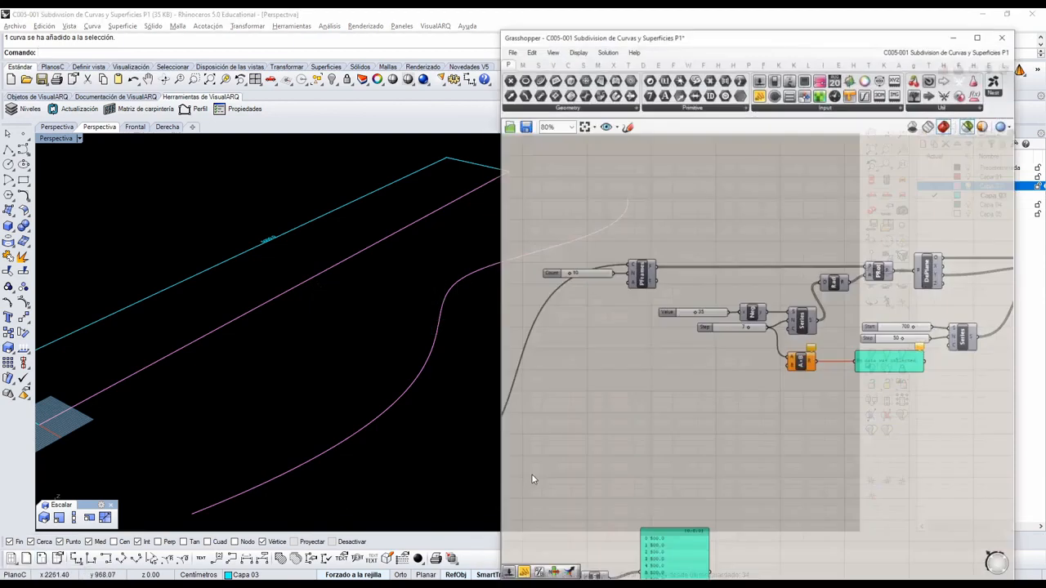
pyautogui.scroll(-5, 894, 382)
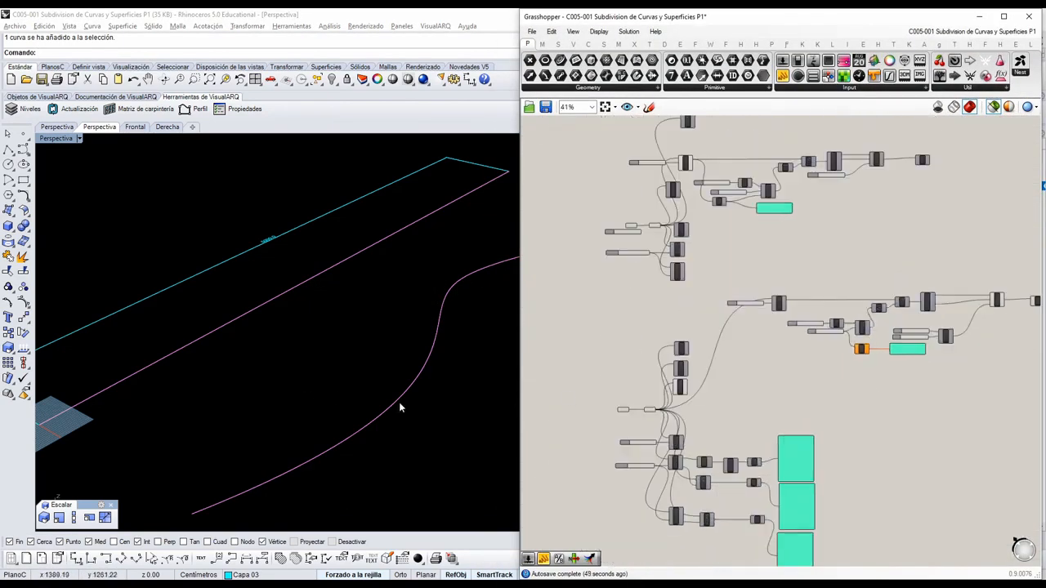
pyautogui.scroll(-3, 398, 406)
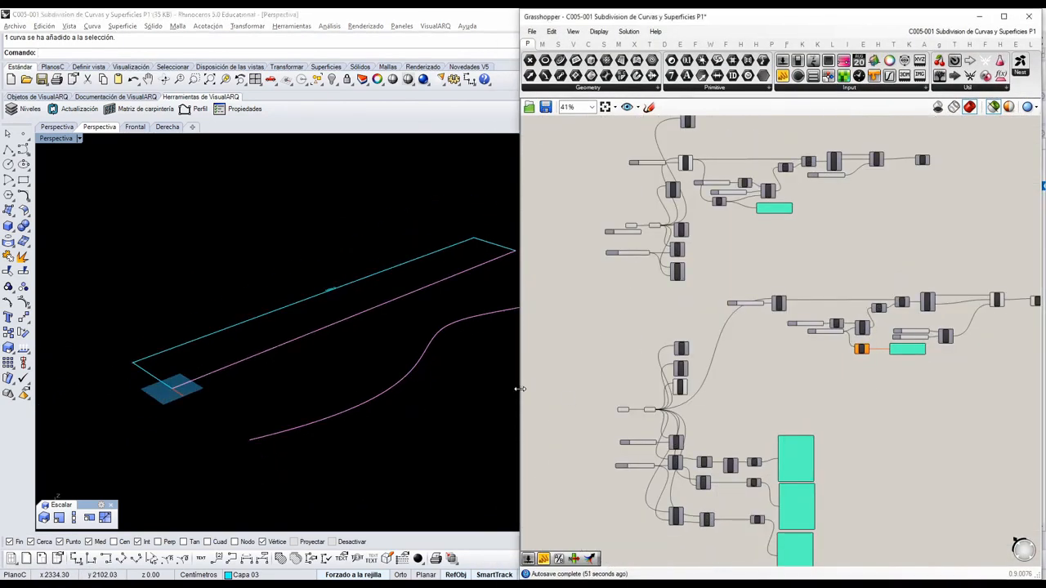
pyautogui.moveTo(521, 393); pyautogui.dragTo(638, 388)
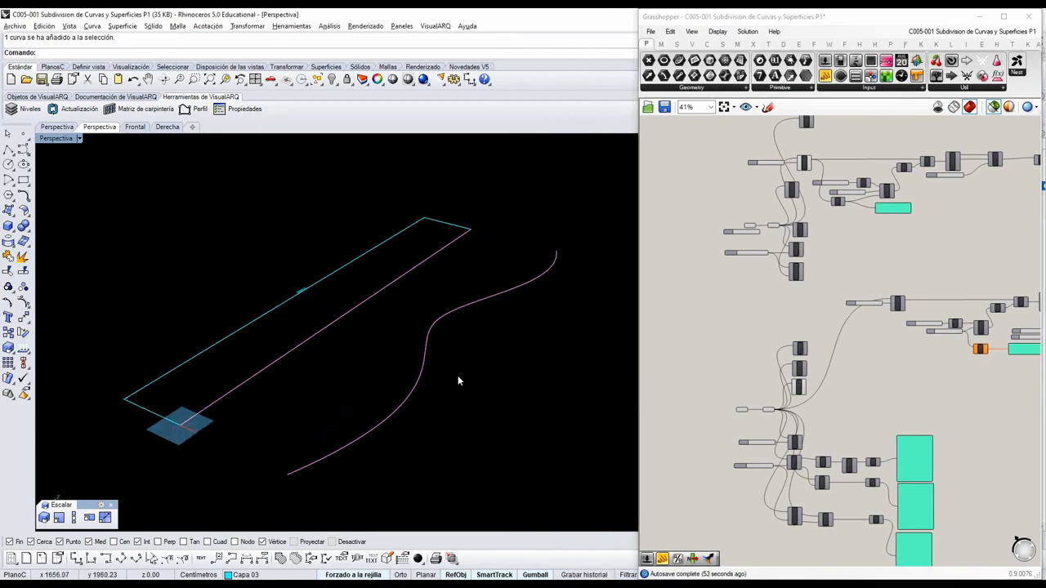
pyautogui.moveTo(910, 385); pyautogui.dragTo(861, 365, button='right')
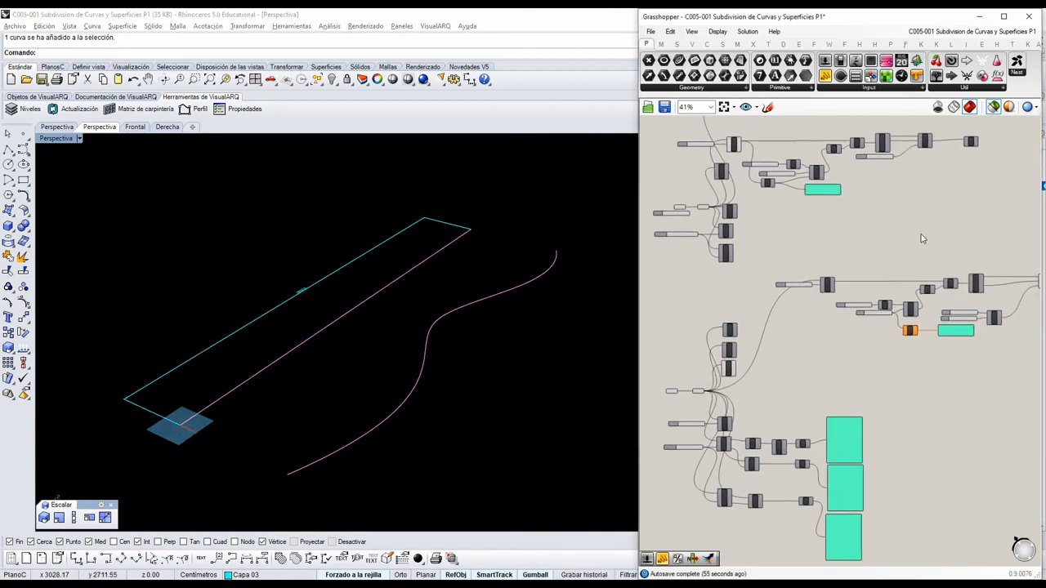
# Preview the Divide component's points on the curved guide line in the lower definition.
pyautogui.scroll(2, 821, 335)
pyautogui.scroll(-1, 762, 376)
pyautogui.moveTo(762, 374); pyautogui.dragTo(828, 349, button='right')
pyautogui.scroll(-1, 817, 360)
pyautogui.scroll(2, 747, 374)
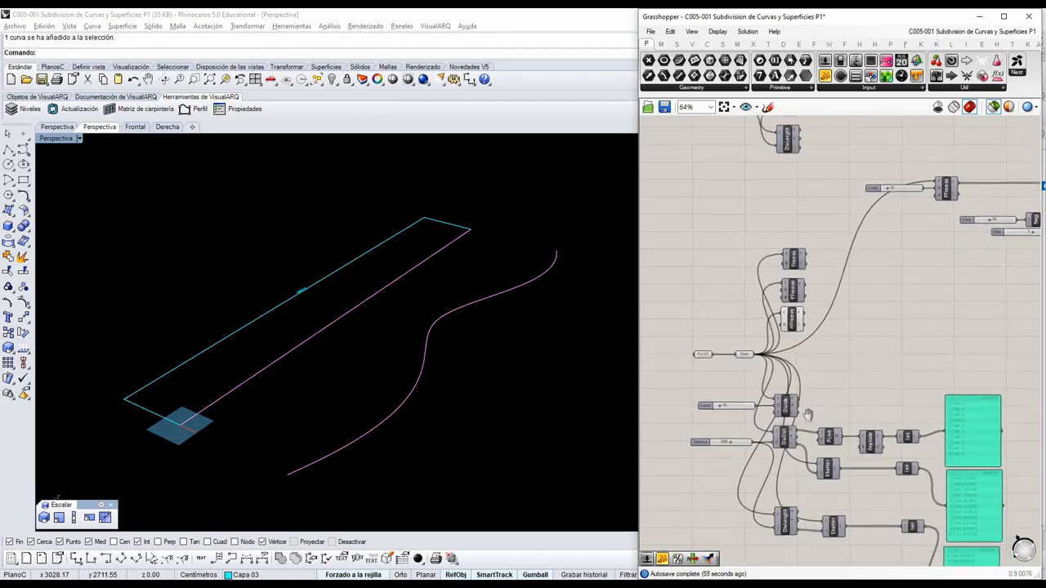
pyautogui.moveTo(808, 417); pyautogui.dragTo(808, 375, button='right')
pyautogui.scroll(2, 786, 402)
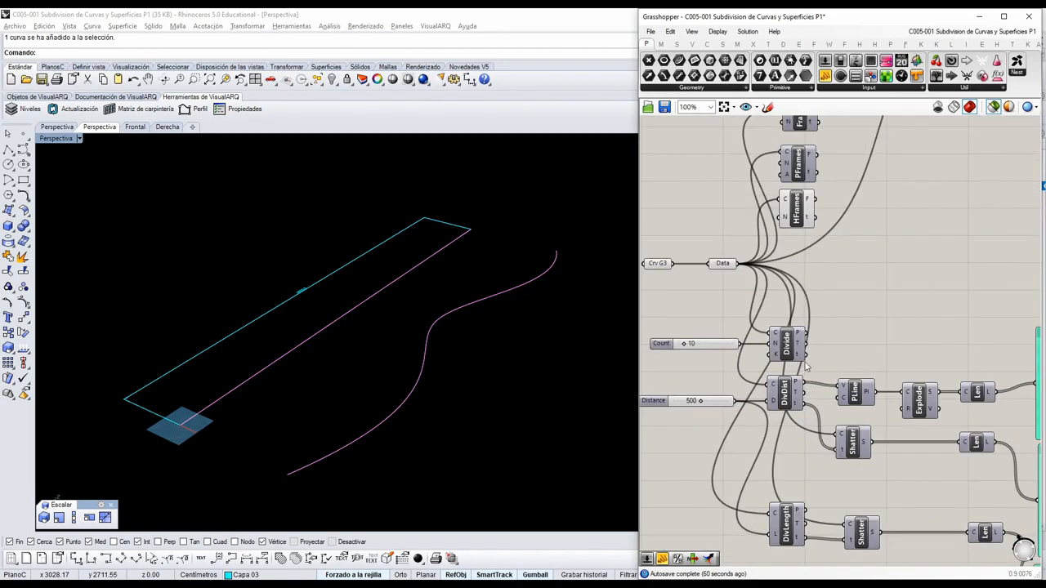
pyautogui.click(785, 335)
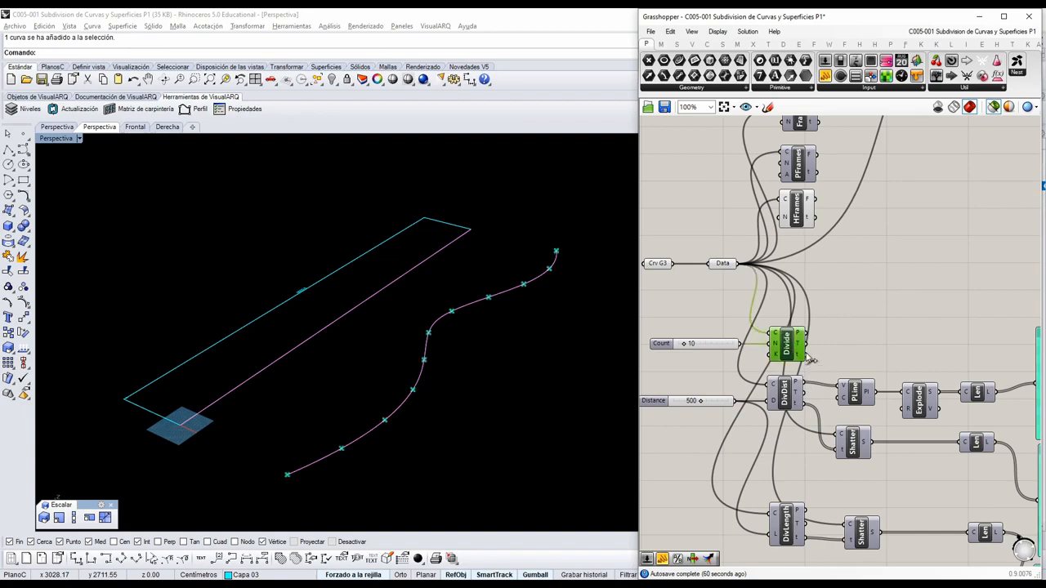
pyautogui.rightClick(416, 429)
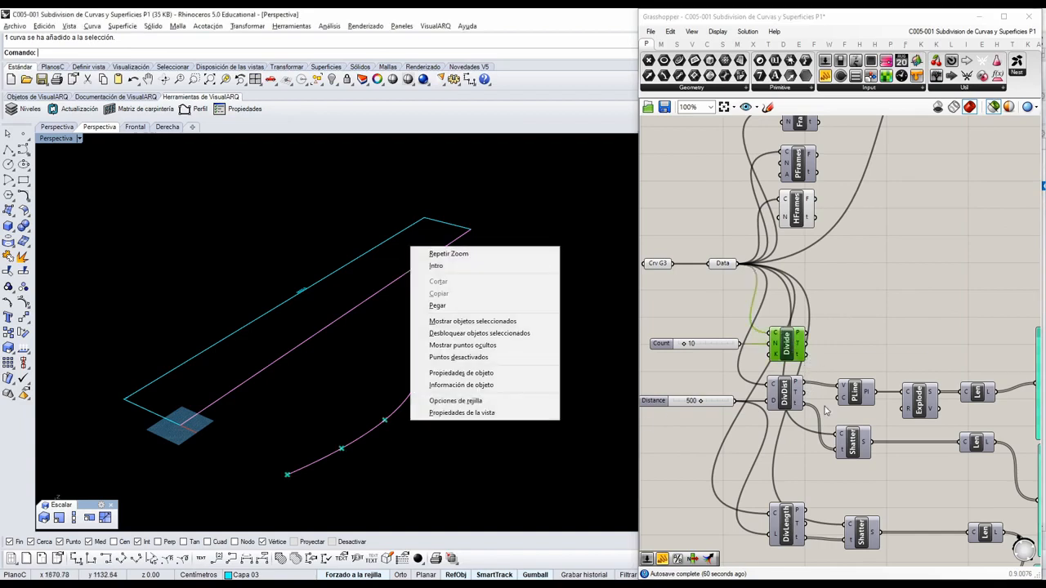
pyautogui.click(548, 453)
# Preview the DivDist points and the DivLength points on the curved guide line.
pyautogui.scroll(3, 791, 410)
pyautogui.click(781, 399)
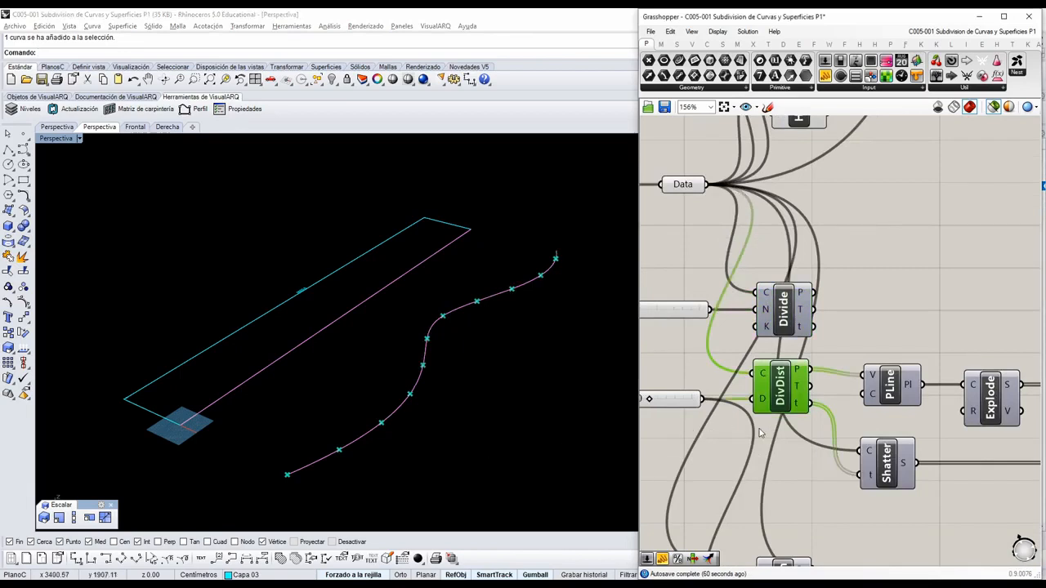
pyautogui.moveTo(770, 439); pyautogui.dragTo(816, 319, button='right')
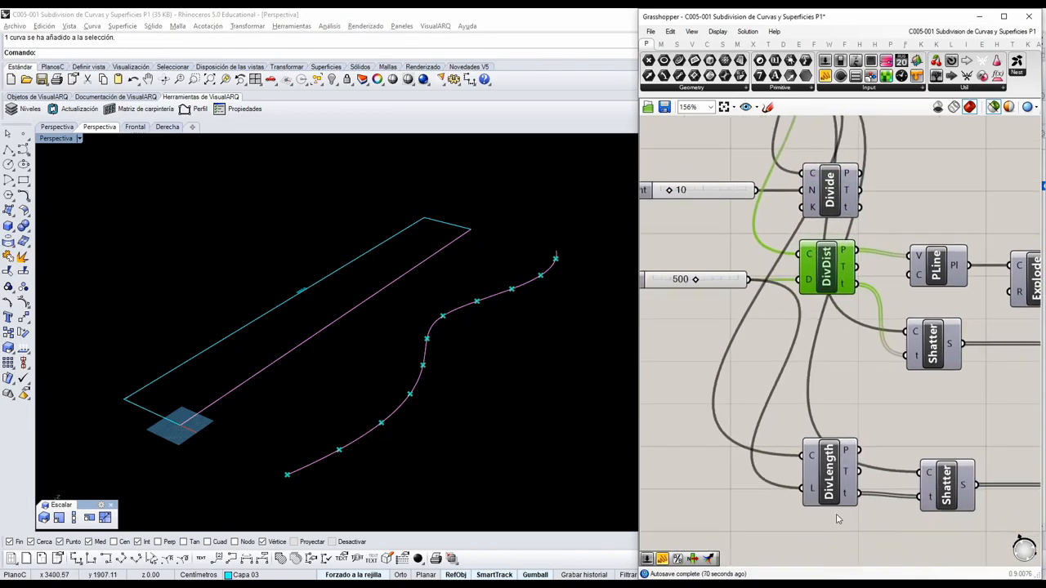
pyautogui.click(829, 466)
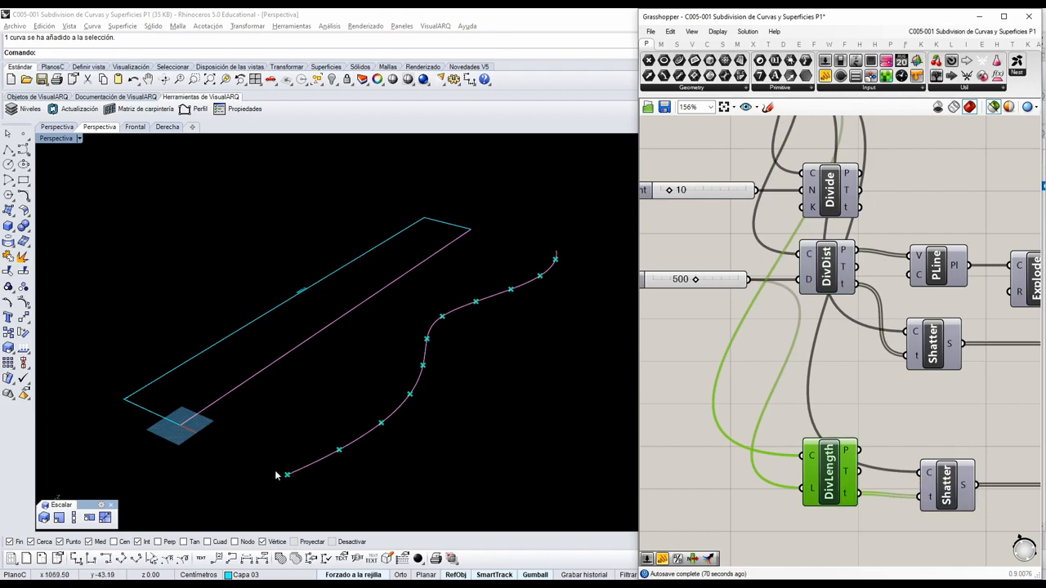
# Select the Divide, DivDist and DivLength components of the upper definition together to preview their points on the straight line.
pyautogui.scroll(-3, 868, 415)
pyautogui.moveTo(861, 382); pyautogui.dragTo(852, 422, button='right')
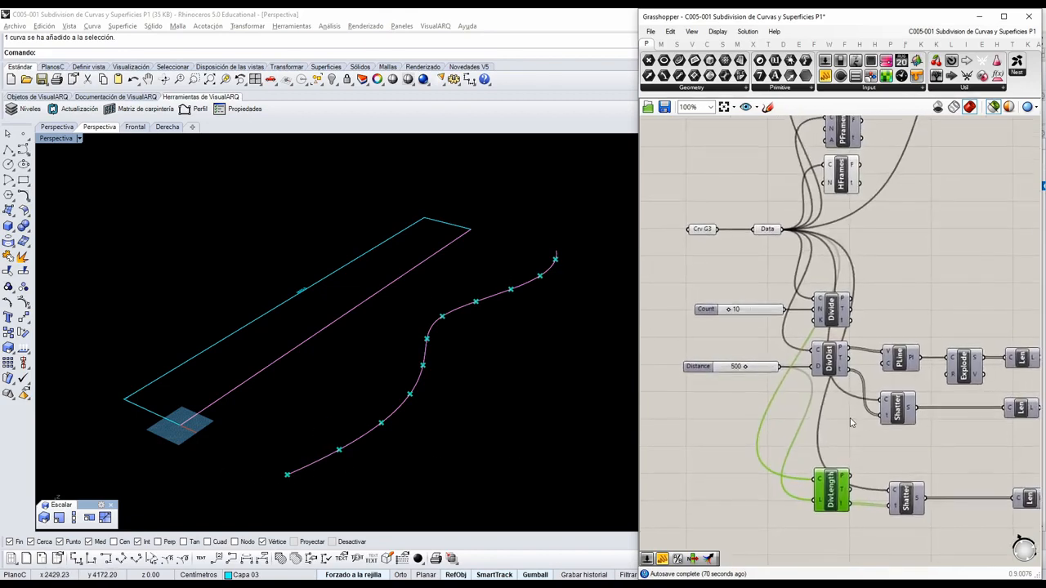
pyautogui.scroll(-2, 852, 422)
pyautogui.moveTo(873, 247); pyautogui.dragTo(852, 371, button='right')
pyautogui.moveTo(840, 285); pyautogui.dragTo(837, 442, button='right')
pyautogui.scroll(-2, 855, 414)
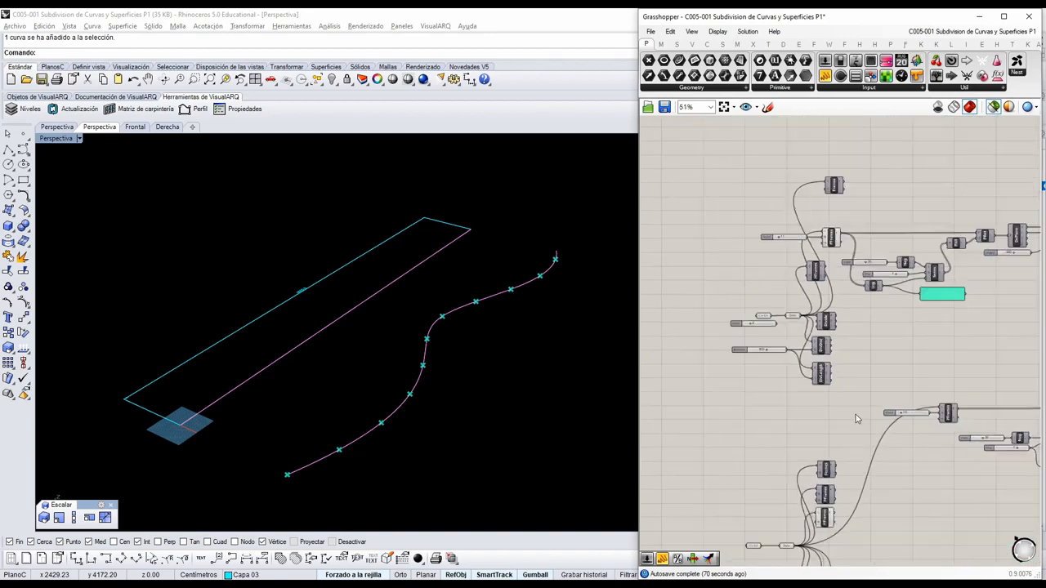
pyautogui.moveTo(856, 408); pyautogui.dragTo(810, 316)
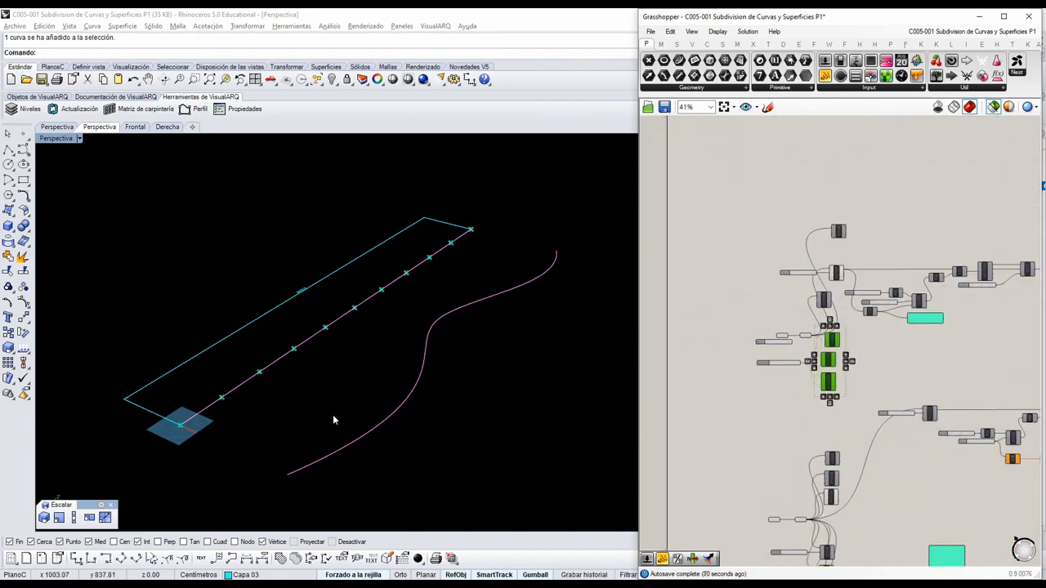
pyautogui.scroll(4, 808, 342)
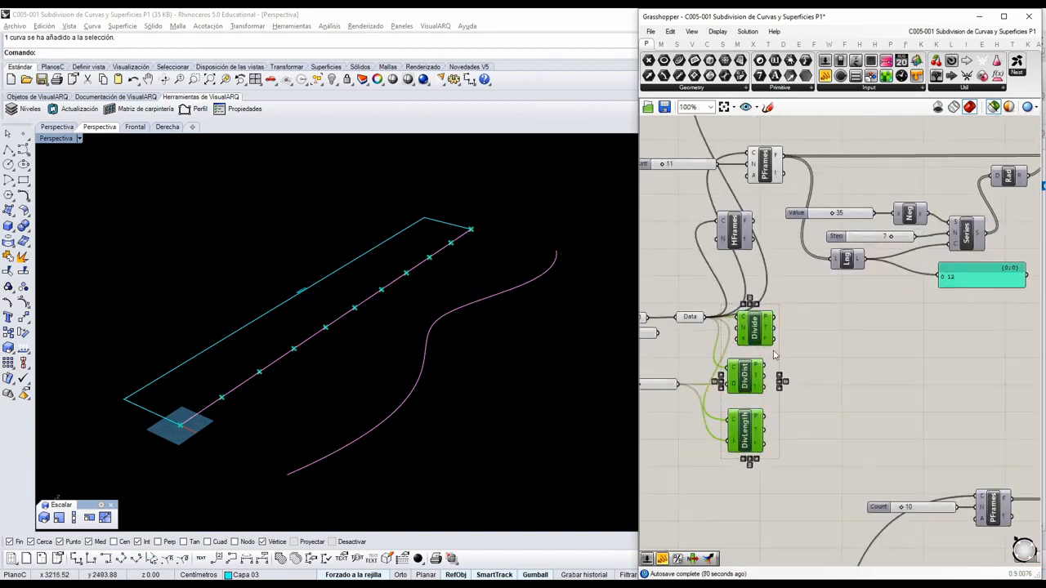
# Move the upper definition's HFrames component slightly sideways to line it up between PFrames and Divide.
pyautogui.scroll(-3, 782, 315)
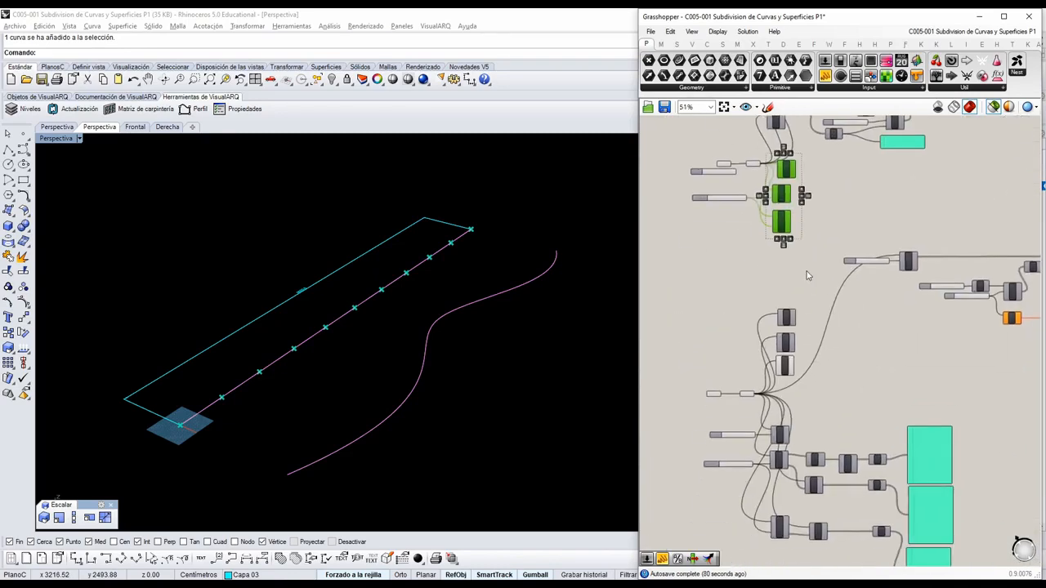
pyautogui.moveTo(821, 281); pyautogui.dragTo(812, 412, button='right')
pyautogui.scroll(3, 777, 247)
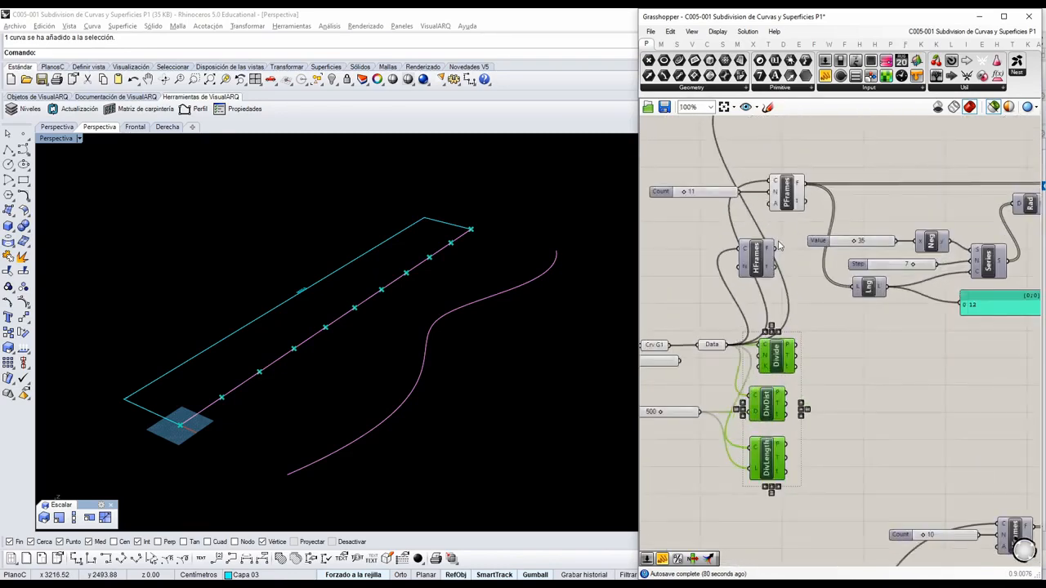
pyautogui.scroll(-2, 791, 304)
pyautogui.scroll(2, 791, 305)
pyautogui.moveTo(758, 300); pyautogui.dragTo(778, 302)
# Preview the Frames, HFrames and PFrames planes together on the straight line, and clear the selection.
pyautogui.click(789, 139)
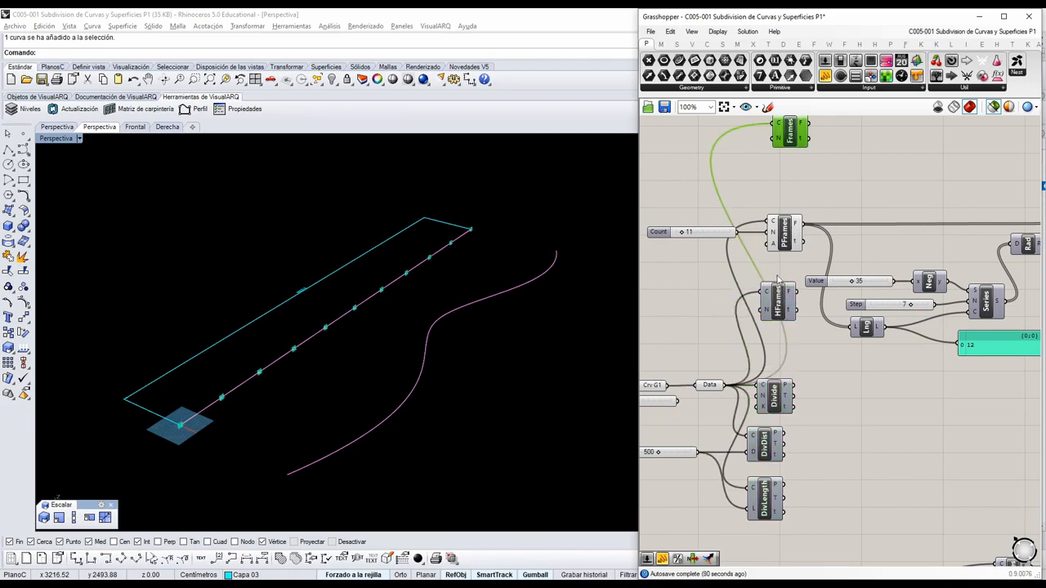
pyautogui.keyDown('shift'); pyautogui.click(778, 303); pyautogui.keyUp('shift')
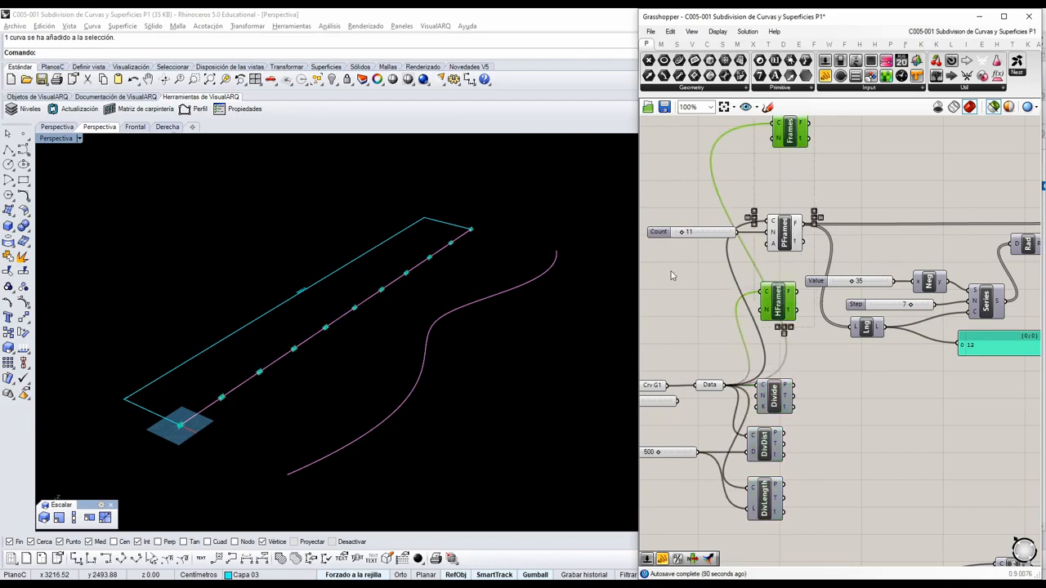
pyautogui.scroll(5, 430, 302)
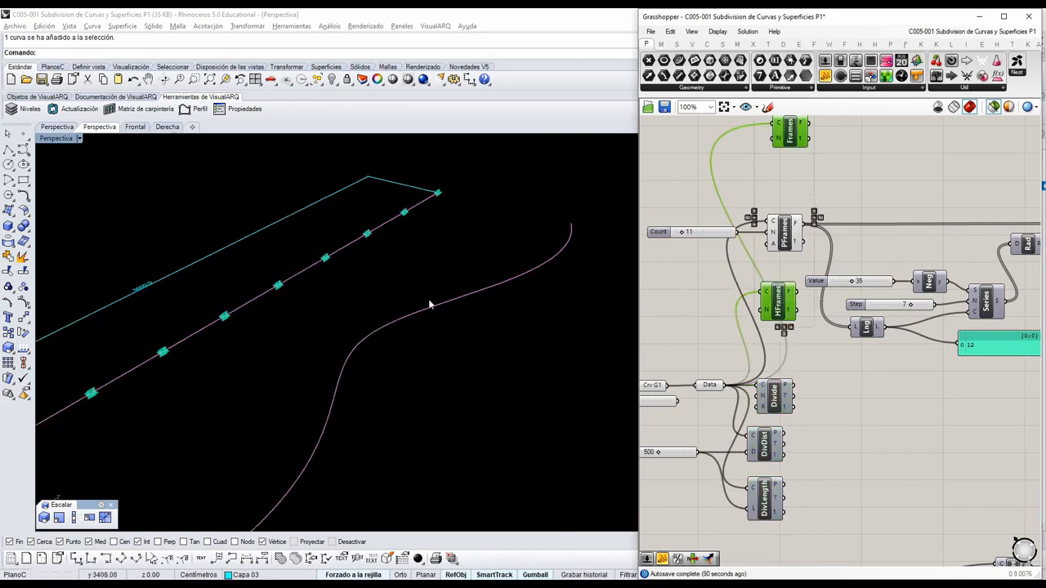
pyautogui.keyDown('shift'); pyautogui.click(791, 236); pyautogui.keyUp('shift')
pyautogui.scroll(-3, 473, 336)
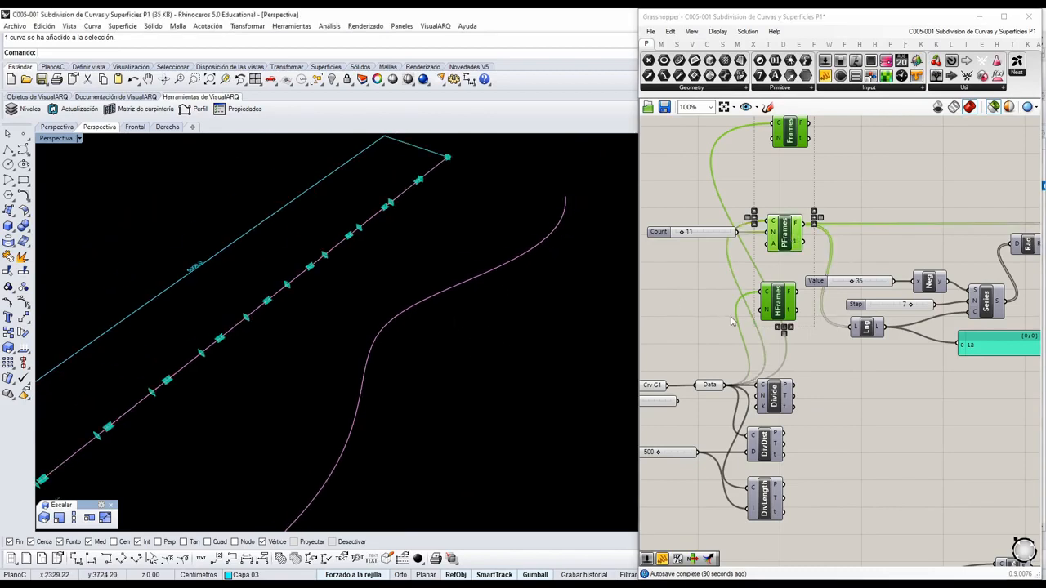
pyautogui.click(912, 183)
# Move the upper definition's Frames component down between HFrames and Divide.
pyautogui.scroll(-3, 695, 289)
pyautogui.scroll(3, 770, 331)
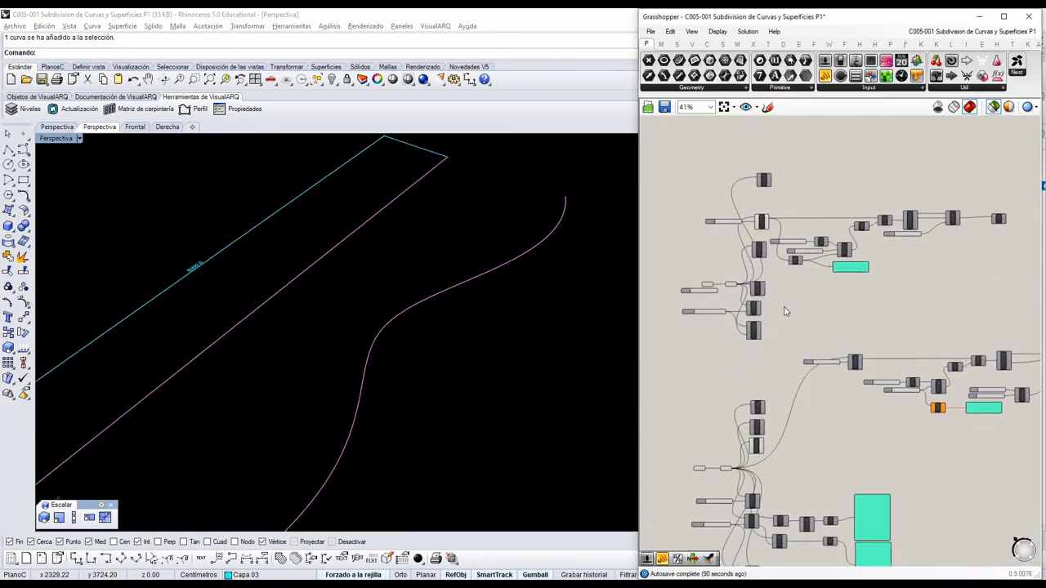
pyautogui.scroll(3, 771, 243)
pyautogui.moveTo(737, 175); pyautogui.dragTo(729, 442)
# Select HFrames together with Frames and compare their planes up close on the straight line.
pyautogui.keyDown('shift'); pyautogui.click(727, 389); pyautogui.keyUp('shift')
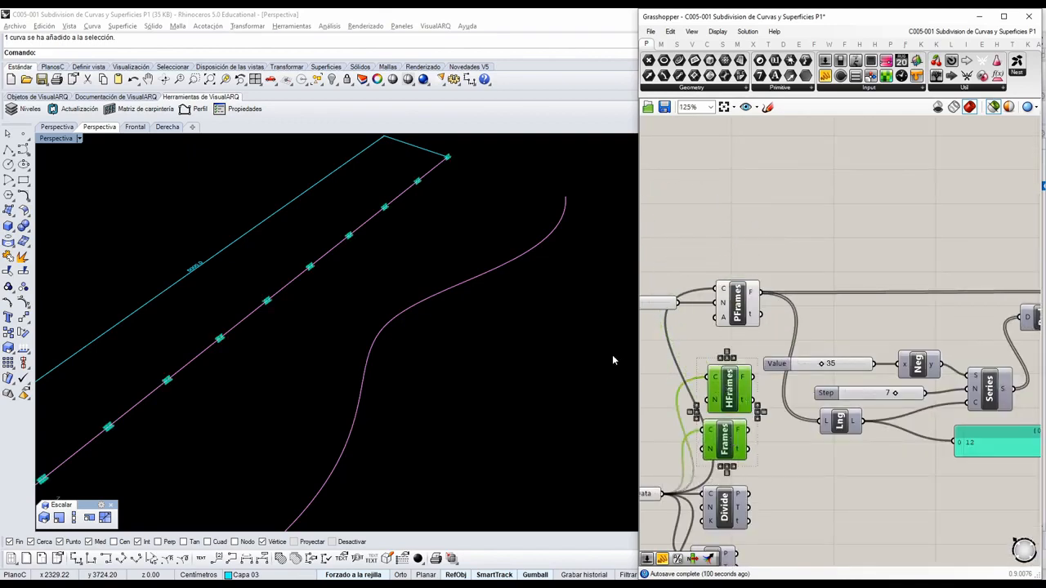
pyautogui.scroll(3, 294, 270)
pyautogui.scroll(3, 300, 272)
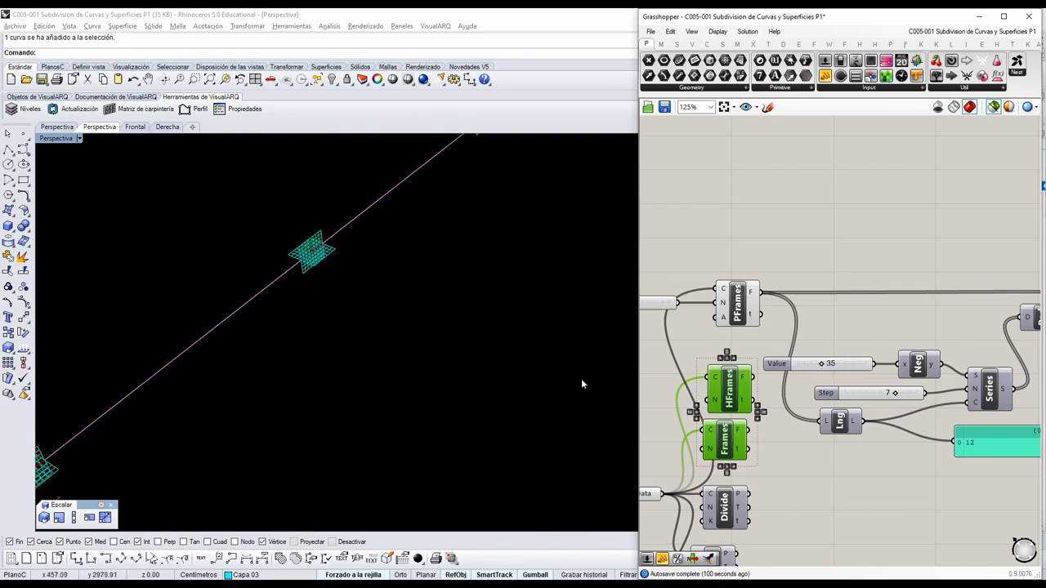
pyautogui.moveTo(757, 439); pyautogui.dragTo(775, 355, button='right')
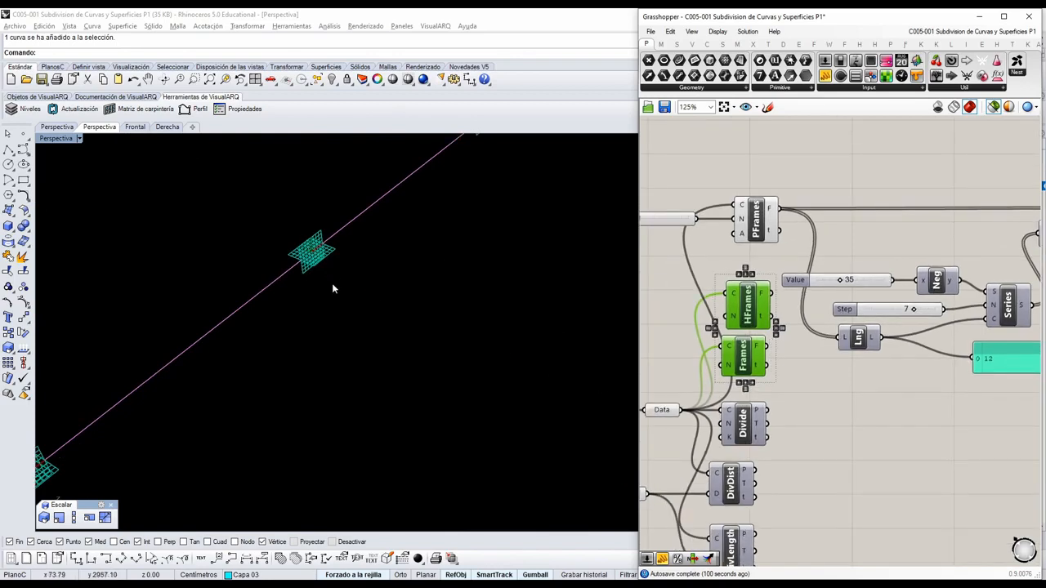
pyautogui.scroll(-4, 420, 263)
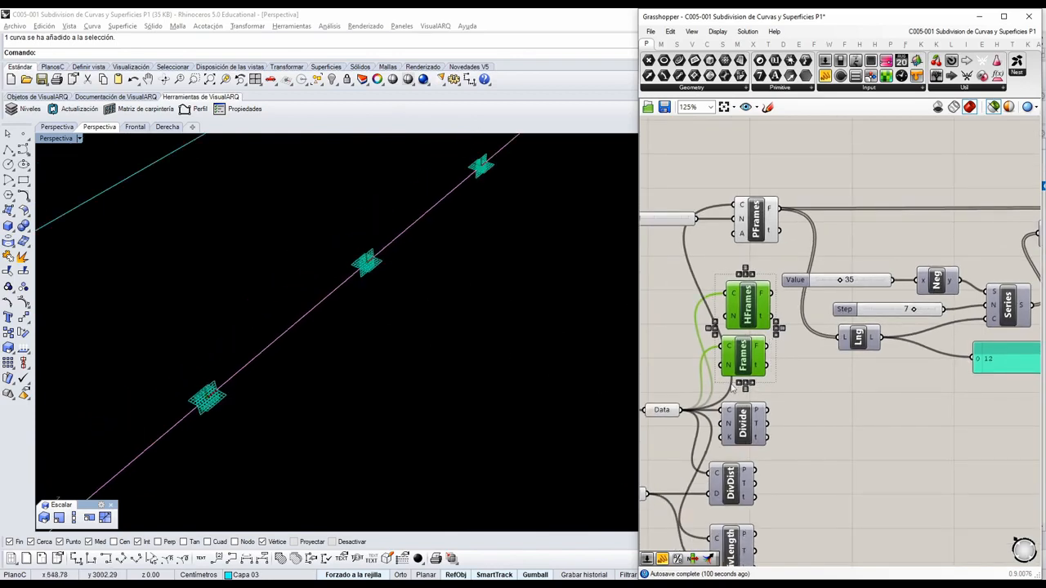
# Select only the Frames component, examine its planes along the straight line, and deselect it.
pyautogui.click(780, 354)
pyautogui.click(748, 347)
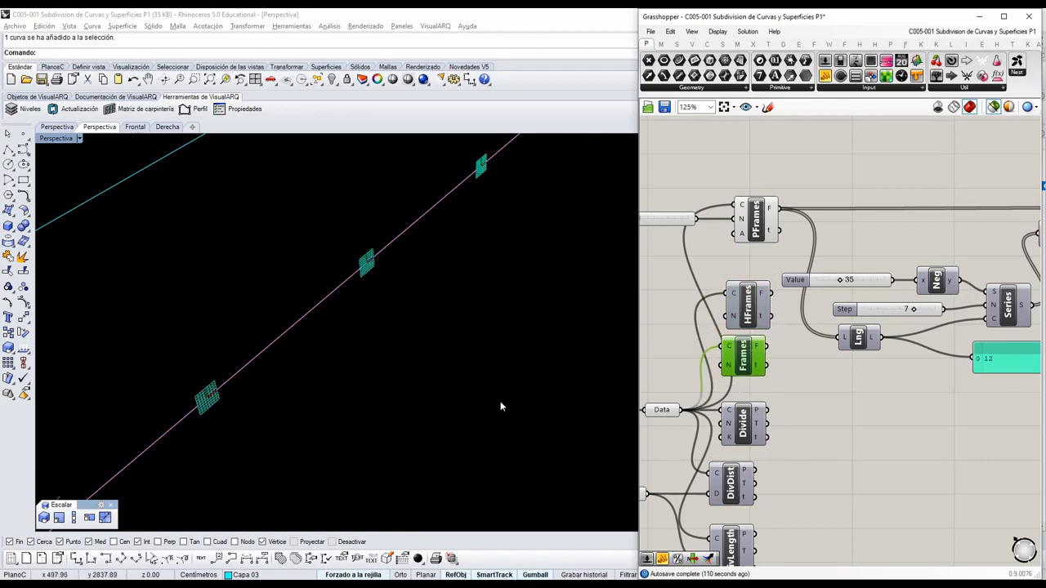
pyautogui.scroll(3, 423, 302)
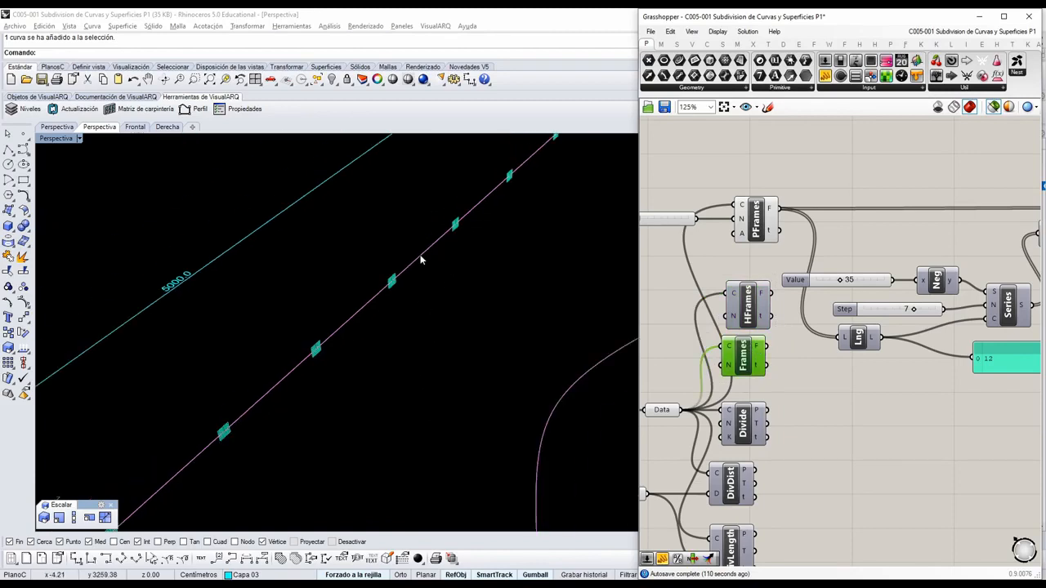
pyautogui.moveTo(329, 415); pyautogui.dragTo(350, 327, button='right')
pyautogui.scroll(8, 408, 279)
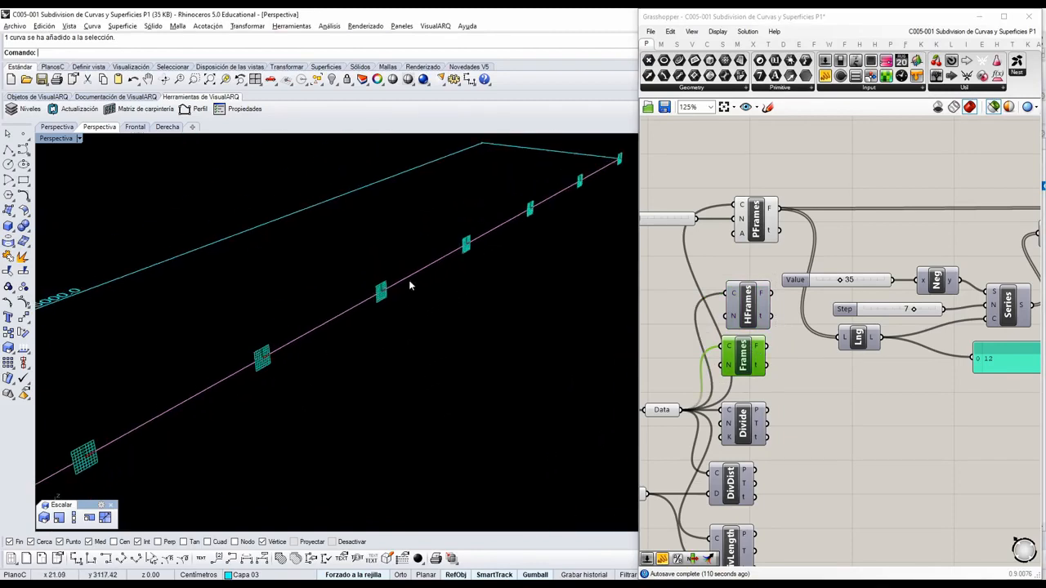
pyautogui.scroll(-4, 393, 291)
pyautogui.click(826, 364)
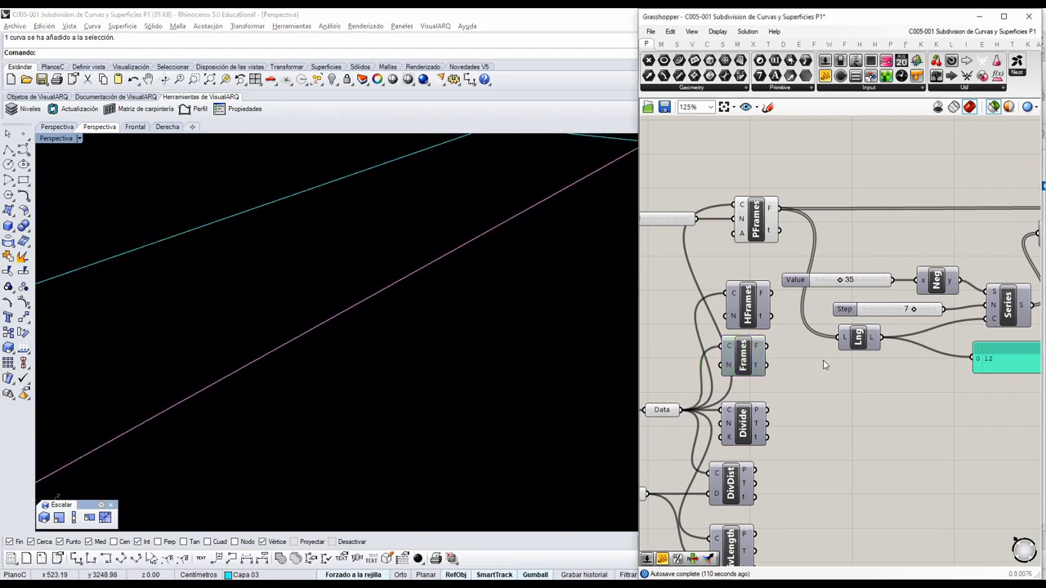
# In the lower definition, preview the Frames planes and the HFrames planes on the curved guide line.
pyautogui.scroll(-8, 797, 361)
pyautogui.scroll(9, 777, 411)
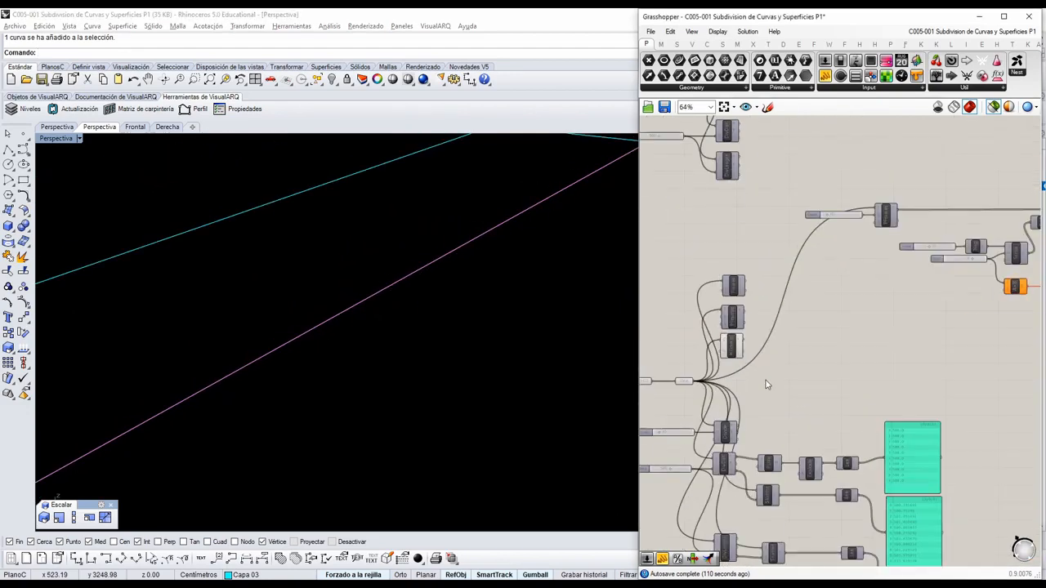
pyautogui.click(750, 253)
pyautogui.scroll(-5, 388, 350)
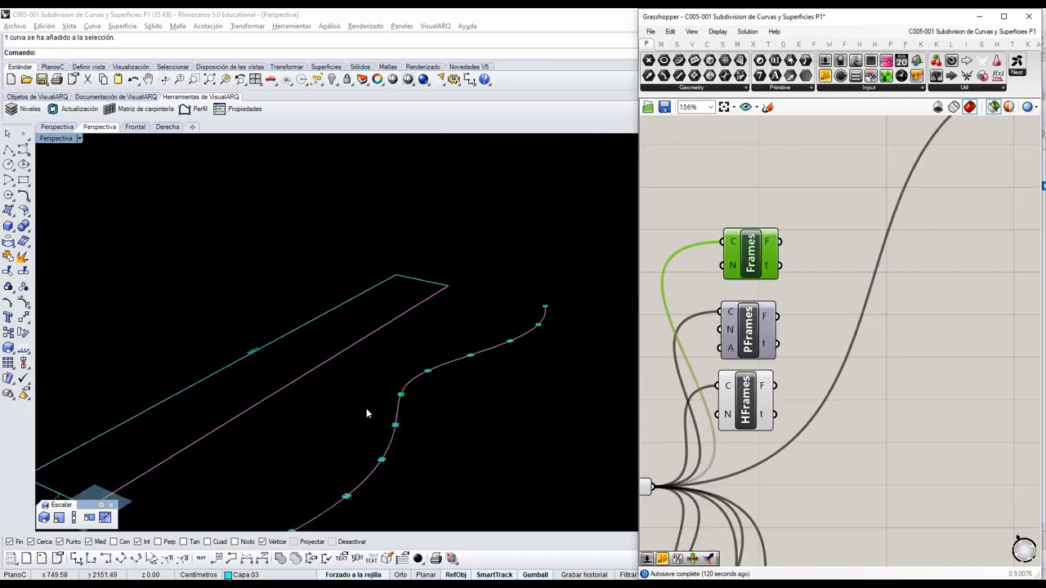
pyautogui.scroll(7, 401, 420)
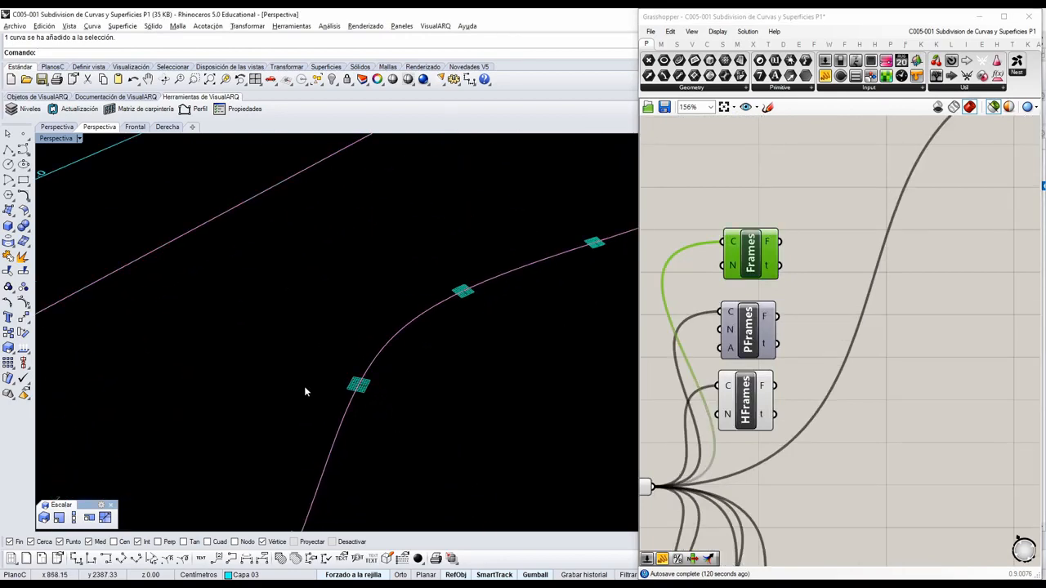
pyautogui.click(743, 412)
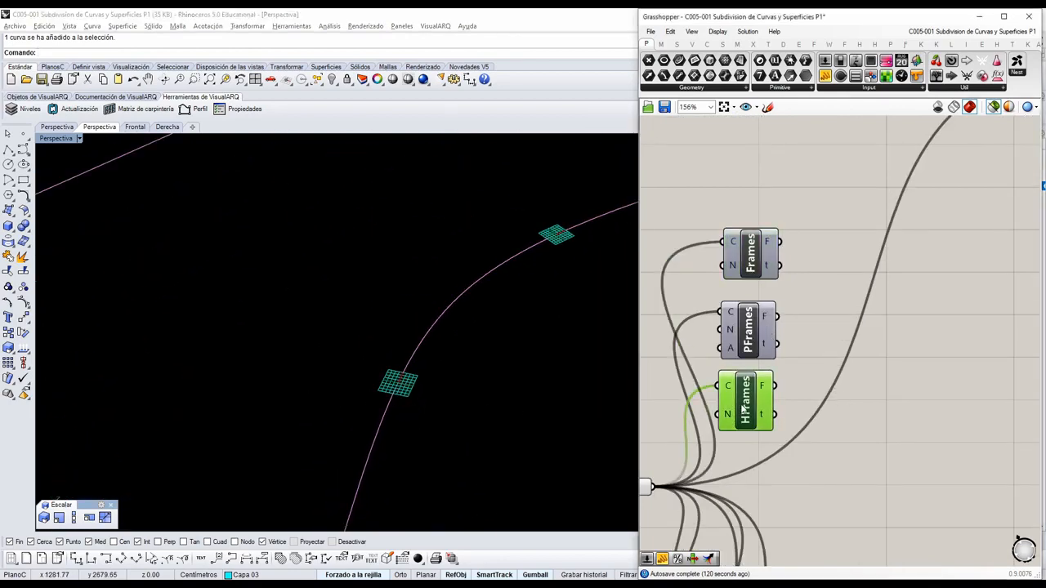
# Examine the HFrames planes up close and along the curved guide line, and deselect the component.
pyautogui.moveTo(387, 427); pyautogui.dragTo(398, 363, button='right')
pyautogui.scroll(10, 398, 364)
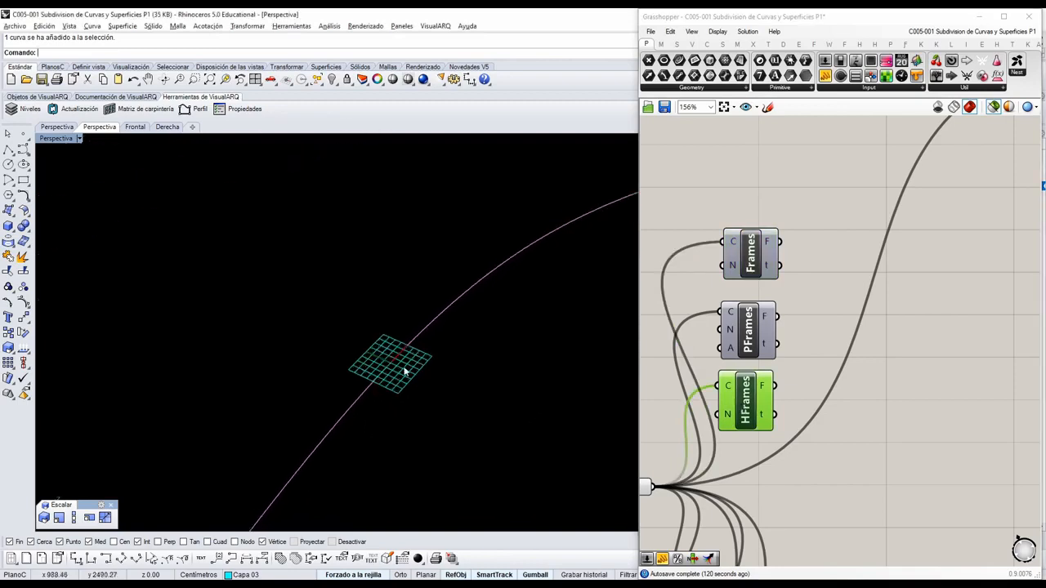
pyautogui.scroll(-4, 379, 372)
pyautogui.scroll(-6, 382, 364)
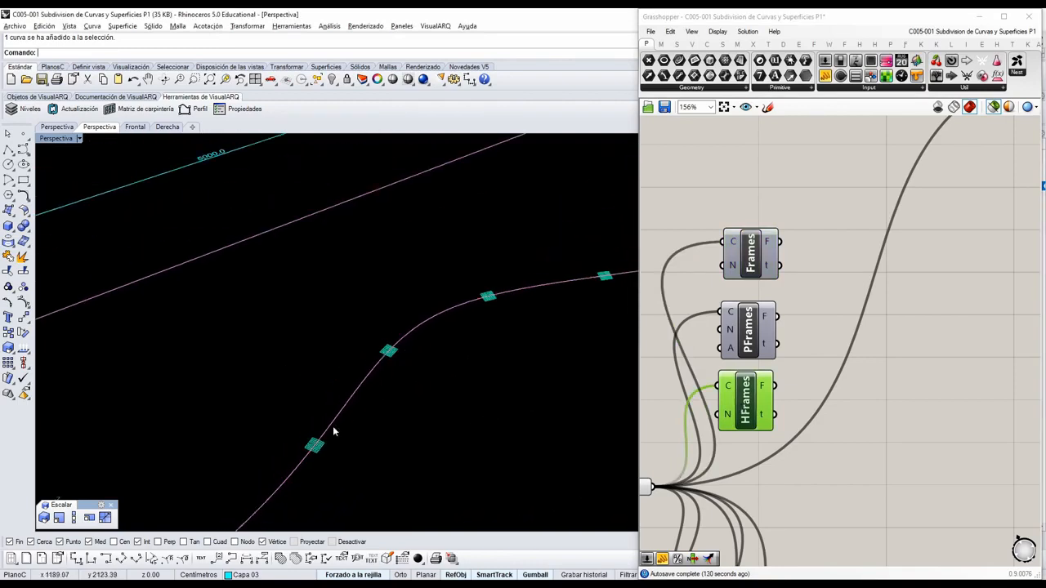
pyautogui.scroll(4, 327, 437)
pyautogui.click(825, 344)
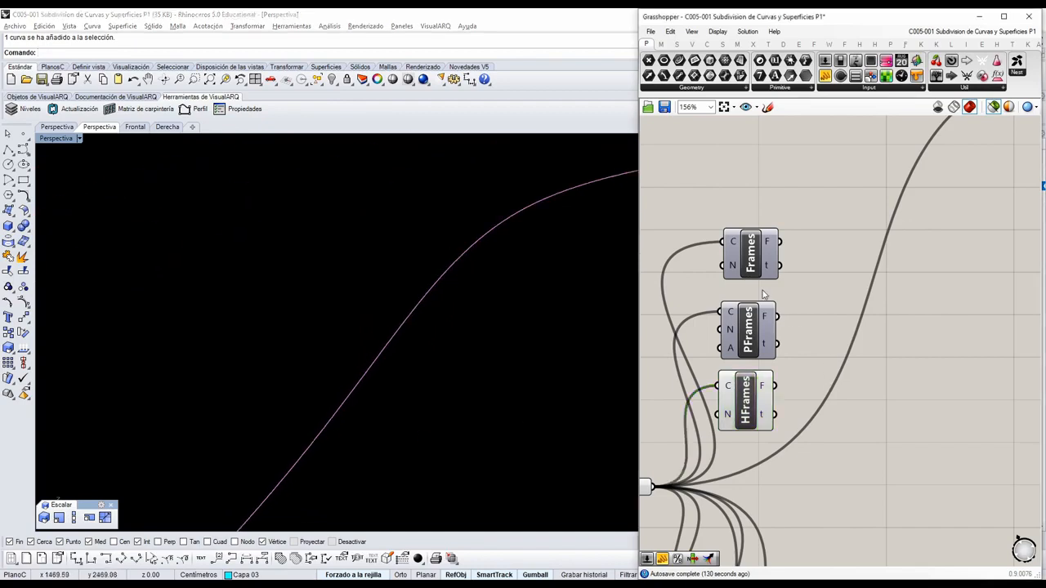
# Select the lower definition's Frames component, examine its planes along the curved guide line, and deselect it.
pyautogui.click(750, 256)
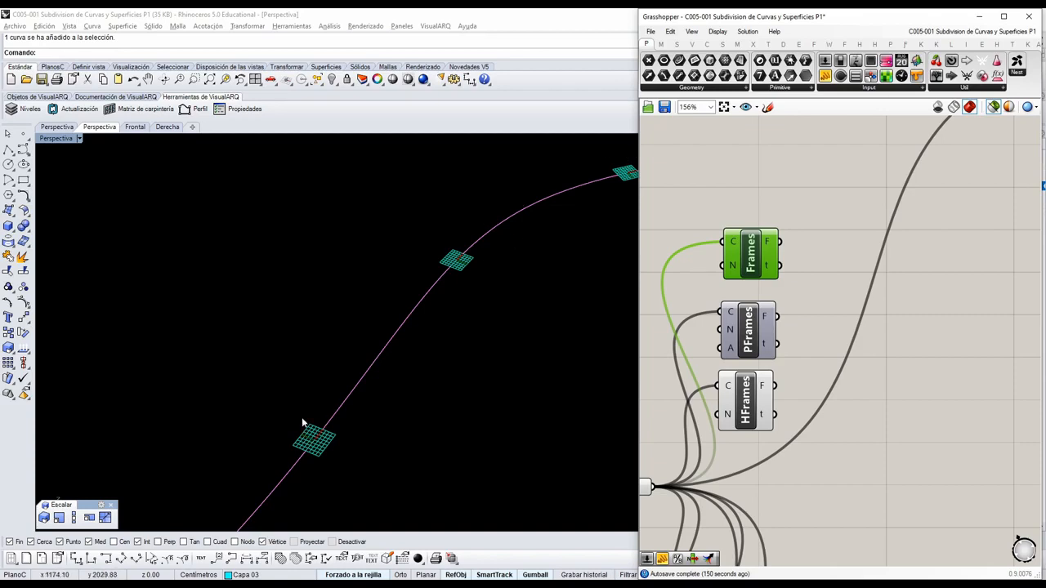
pyautogui.scroll(-2, 282, 405)
pyautogui.scroll(-1, 368, 372)
pyautogui.scroll(2, 369, 345)
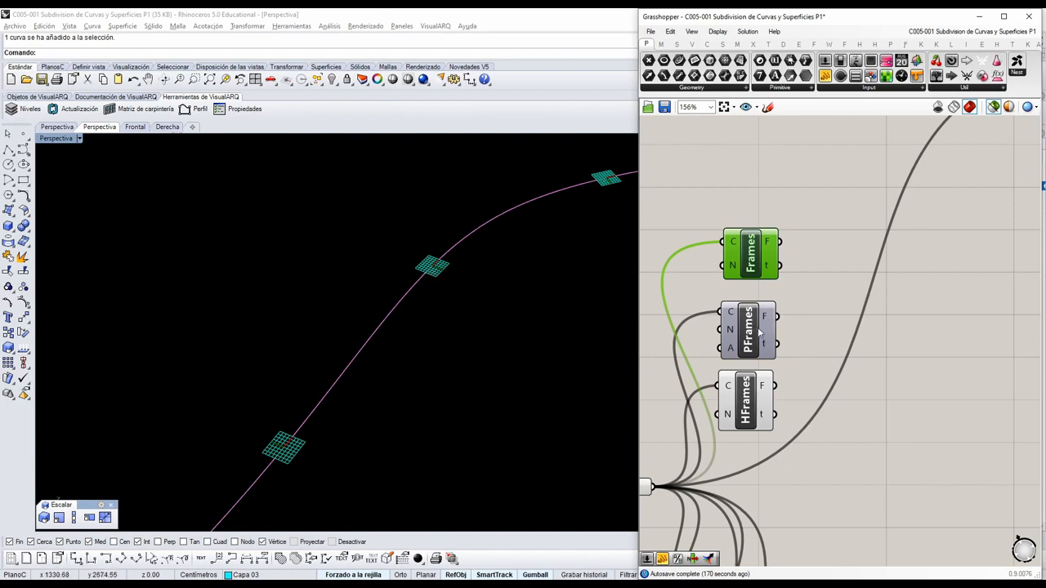
pyautogui.scroll(-5, 434, 369)
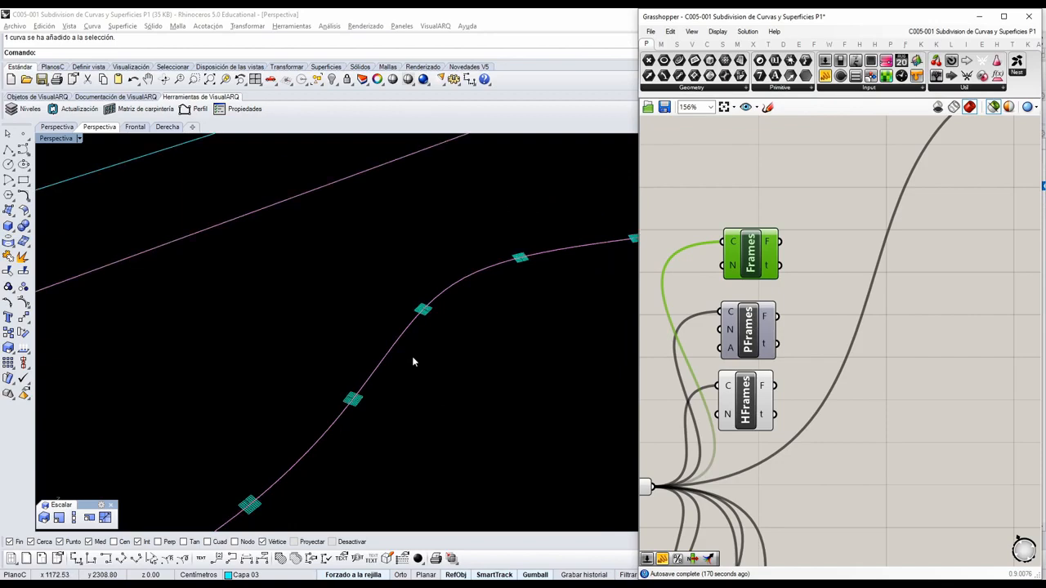
pyautogui.click(893, 329)
# Preview the planes of the PFrames component driven by the Count slider and examine them along the curved guide line.
pyautogui.scroll(-5, 893, 329)
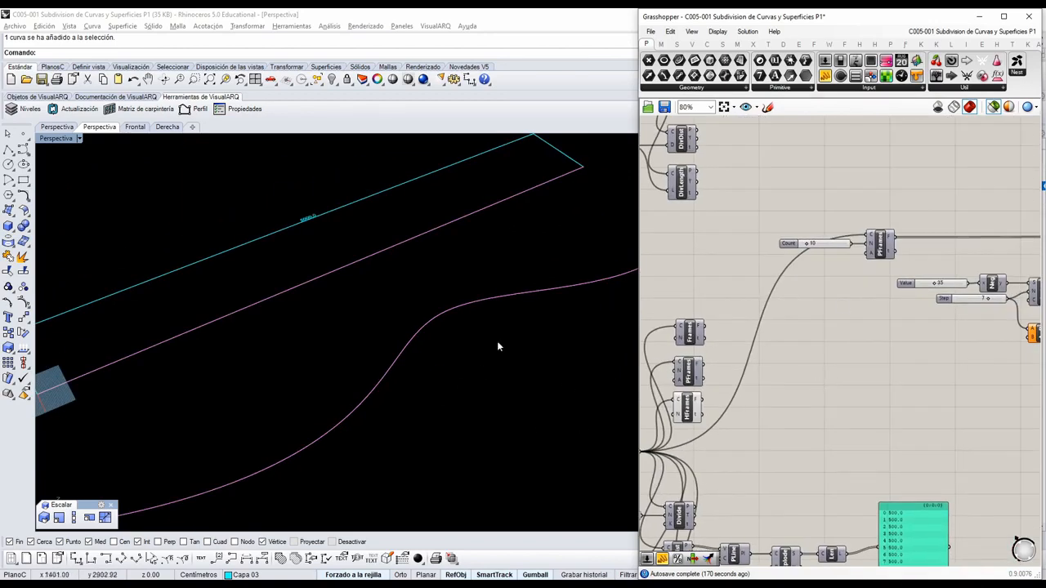
pyautogui.scroll(-3, 497, 346)
pyautogui.moveTo(465, 362); pyautogui.dragTo(433, 416, button='right')
pyautogui.scroll(3, 918, 257)
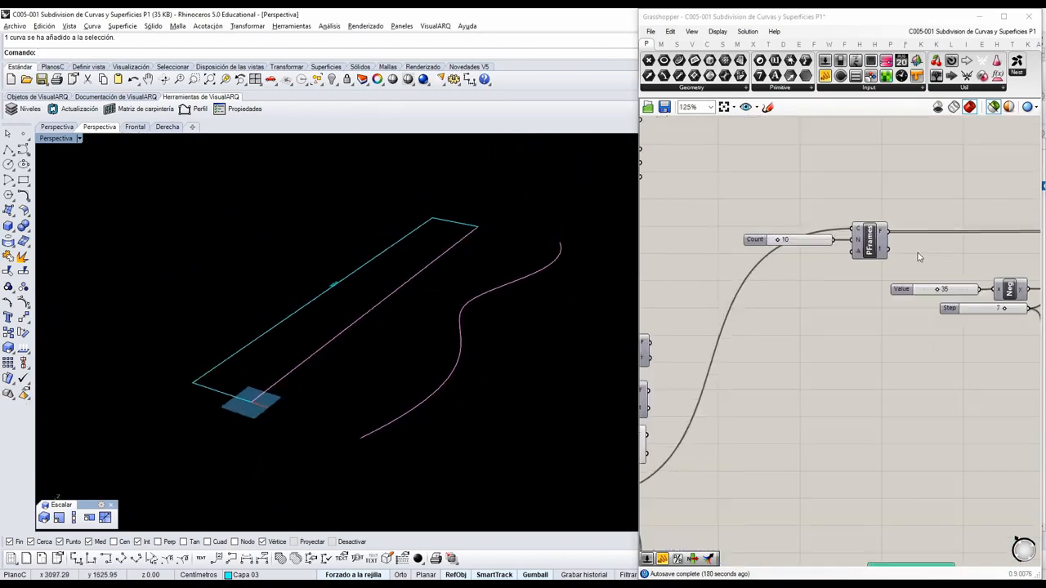
pyautogui.moveTo(551, 351); pyautogui.dragTo(493, 382, button='right')
pyautogui.scroll(2, 854, 263)
pyautogui.click(872, 212)
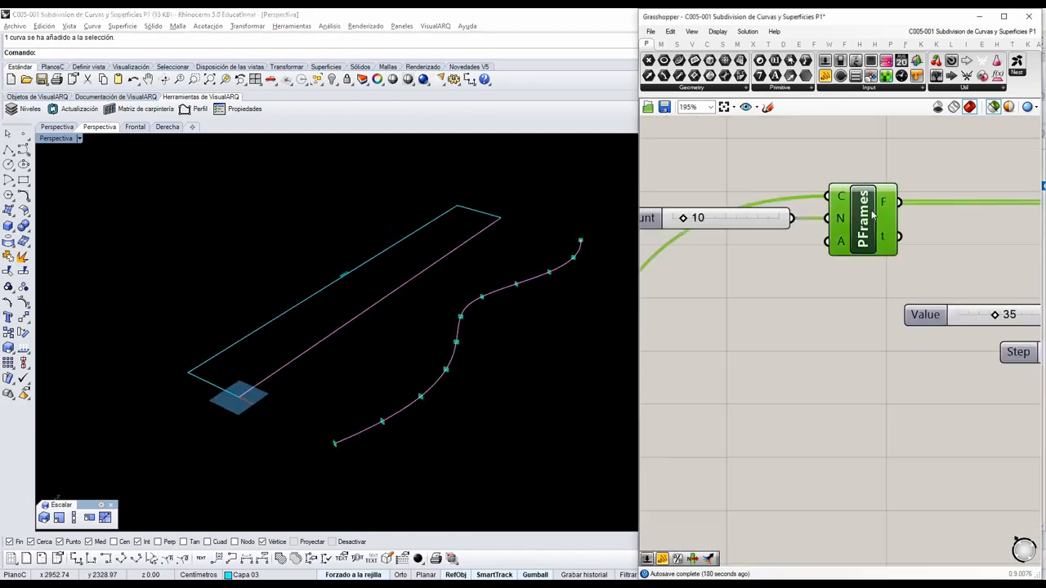
pyautogui.scroll(4, 462, 372)
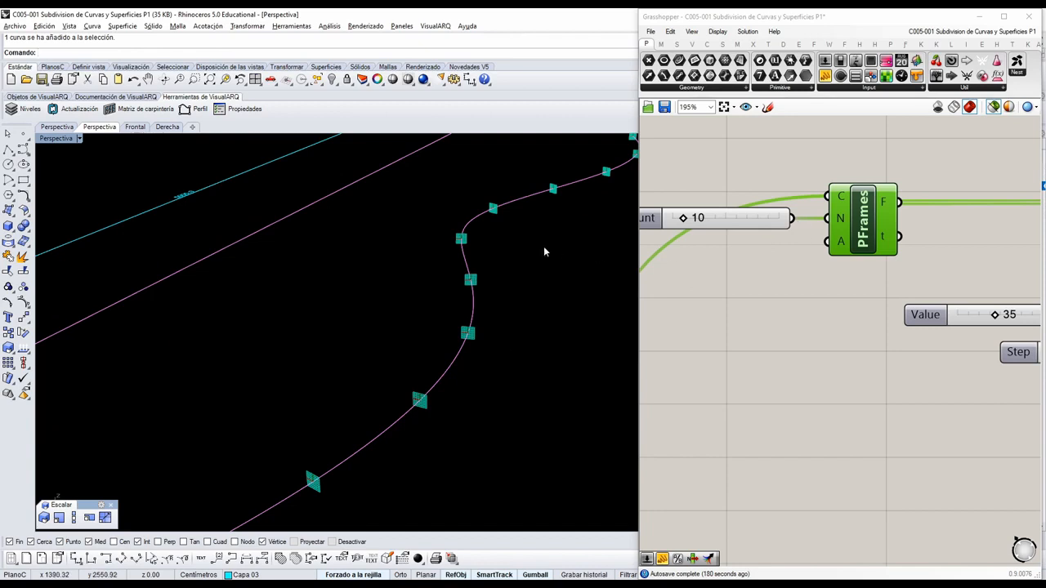
pyautogui.moveTo(472, 280)
pyautogui.mouseDown(button='right')
pyautogui.moveTo(473, 270)
pyautogui.moveTo(468, 286)
pyautogui.mouseUp(button='right')
pyautogui.scroll(-4, 961, 309)
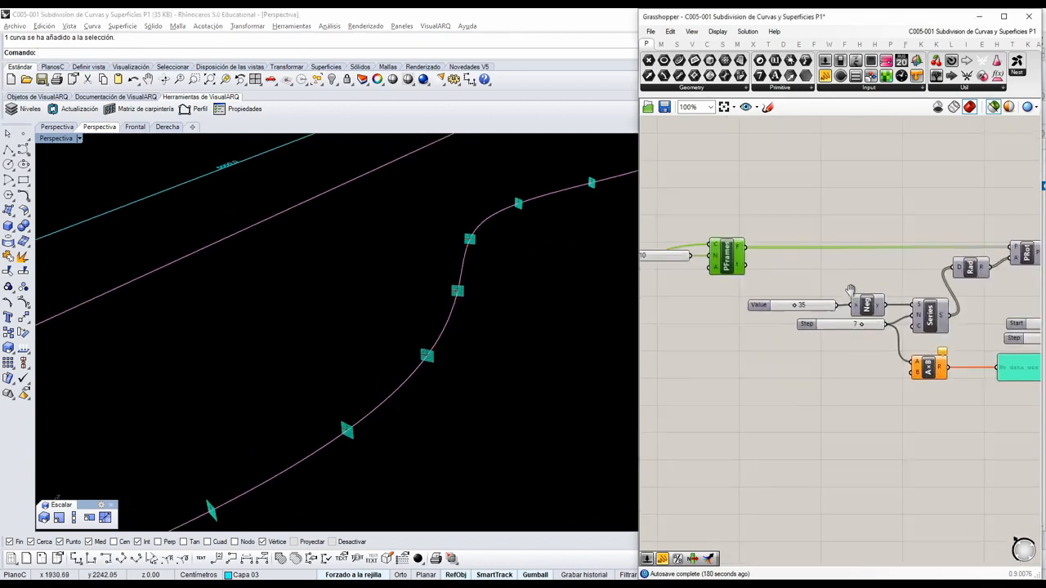
# Preview the rotated planes of the PRot component on the curve and inspect the Value and Step sliders behind them.
pyautogui.moveTo(939, 319); pyautogui.dragTo(963, 314, button='right')
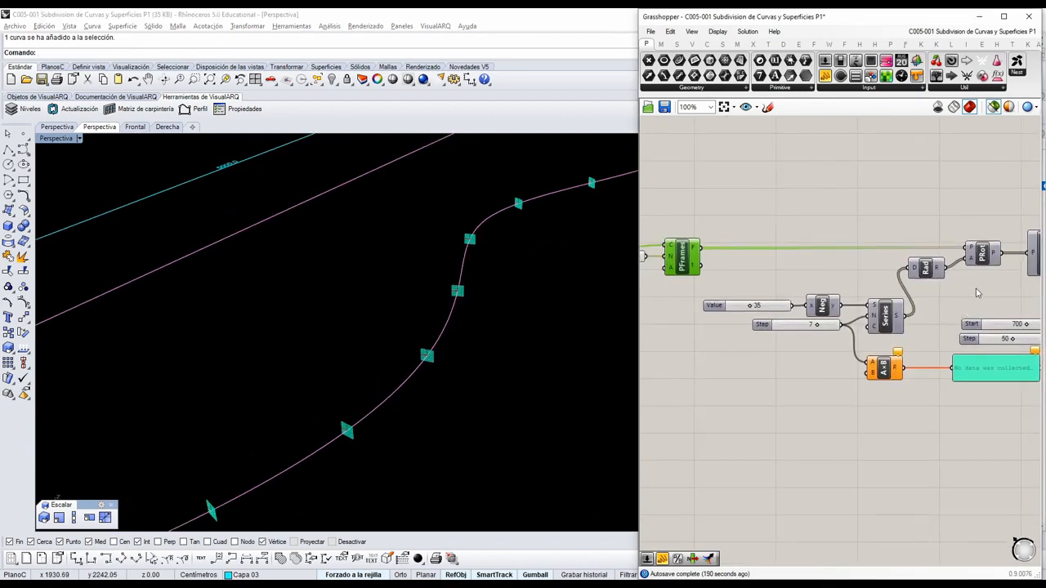
pyautogui.moveTo(553, 369); pyautogui.dragTo(434, 365, button='right')
pyautogui.scroll(1, 769, 312)
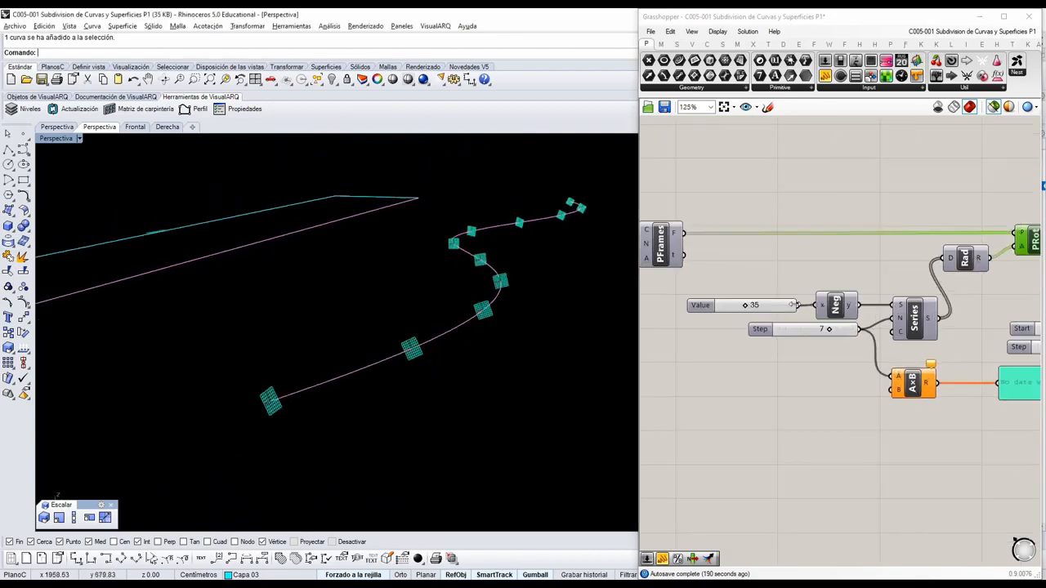
pyautogui.scroll(1, 782, 310)
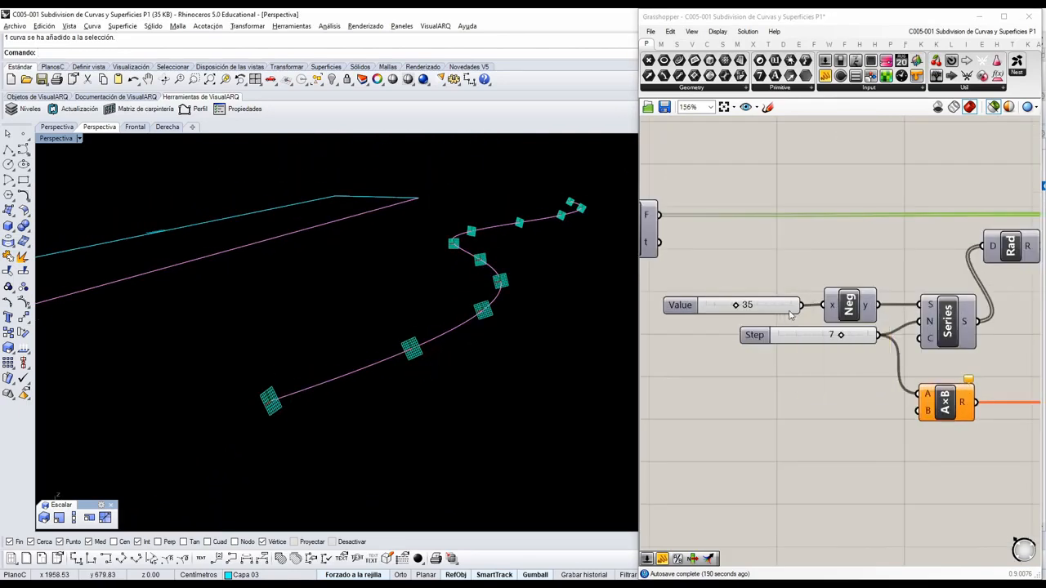
# Delete the A×B multiplication component connected to the Step slider.
pyautogui.click(954, 415)
pyautogui.press('Delete')
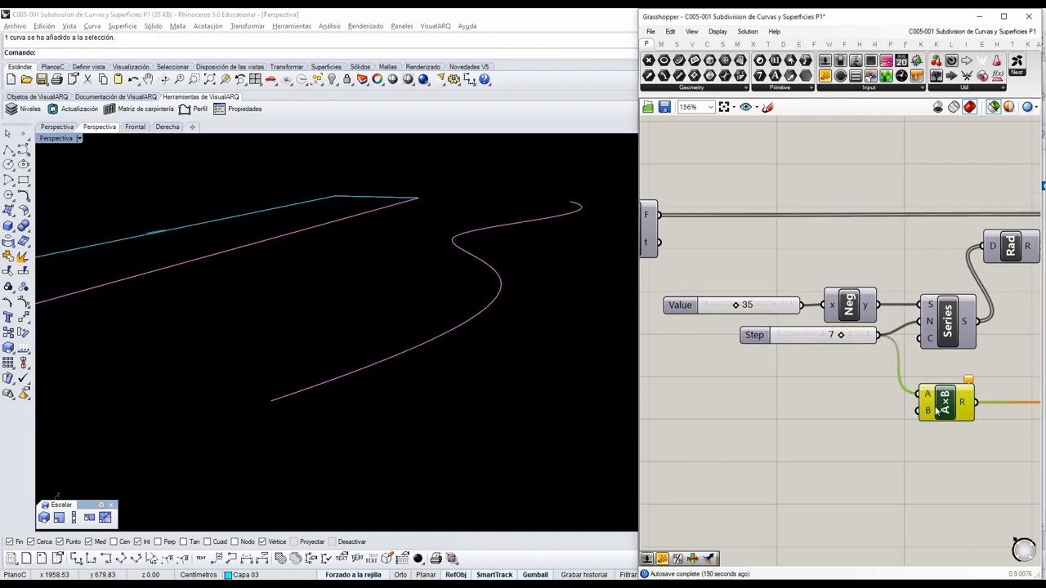
pyautogui.scroll(1, 867, 360)
pyautogui.scroll(-1, 821, 311)
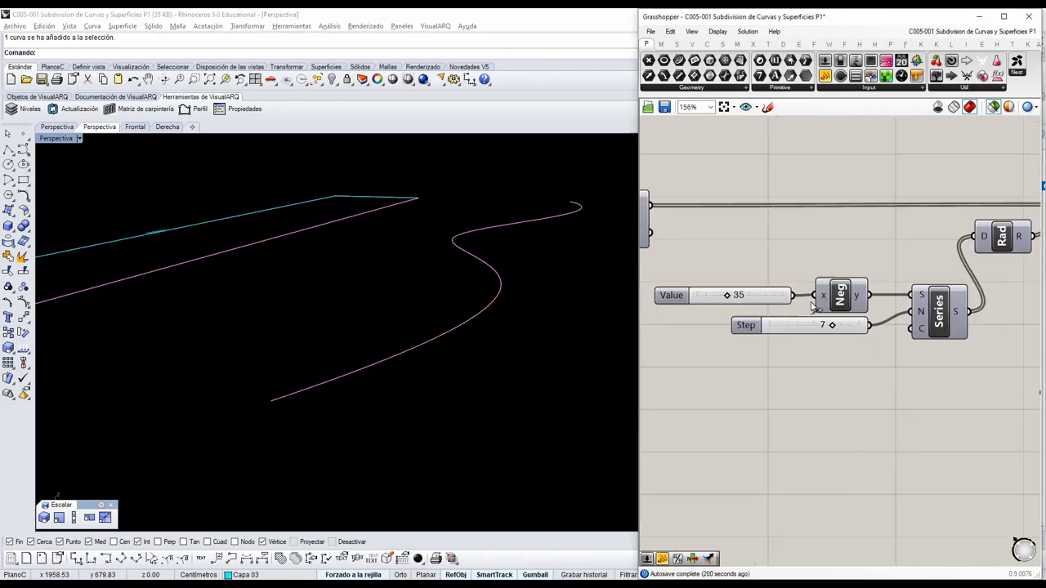
# Select the angle Series, PFrames and PRot together to compare the original and rotated planes on the curve, and deselect everything.
pyautogui.click(852, 328)
pyautogui.click(937, 319)
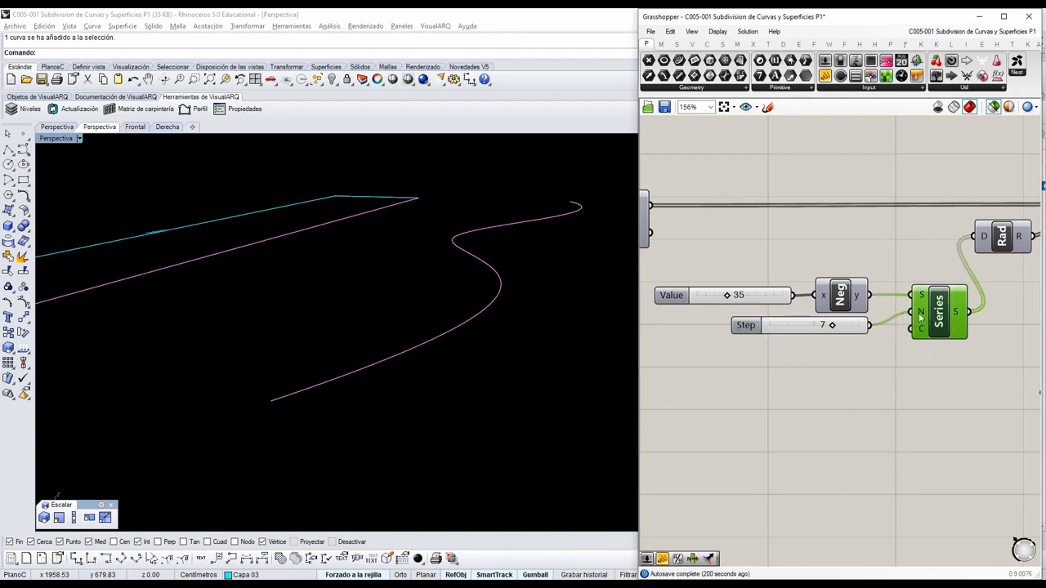
pyautogui.scroll(-2, 956, 258)
pyautogui.keyDown('shift'); pyautogui.click(749, 230); pyautogui.keyUp('shift')
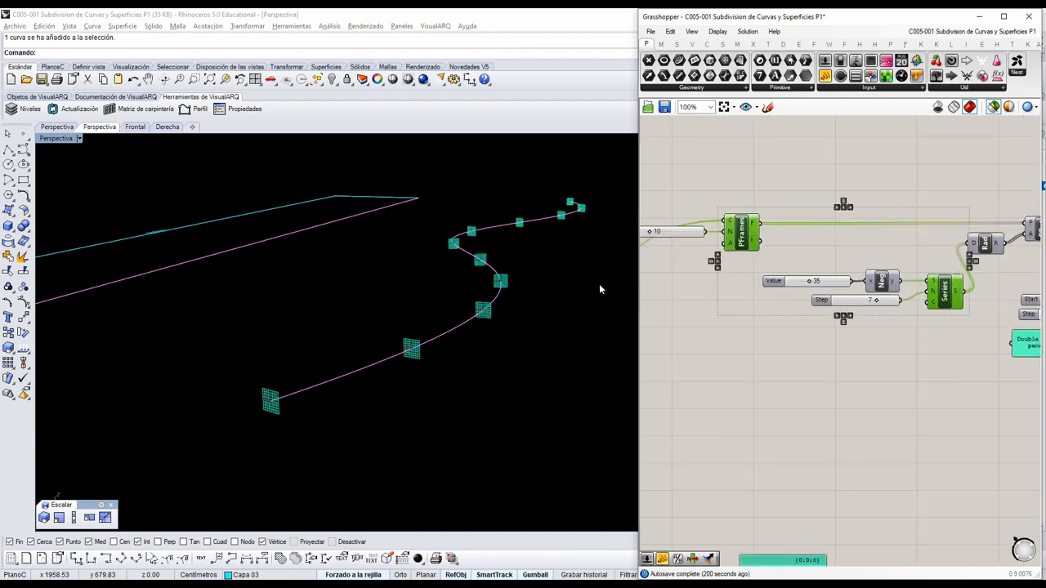
pyautogui.scroll(2, 460, 327)
pyautogui.moveTo(1001, 309); pyautogui.dragTo(845, 333, button='right')
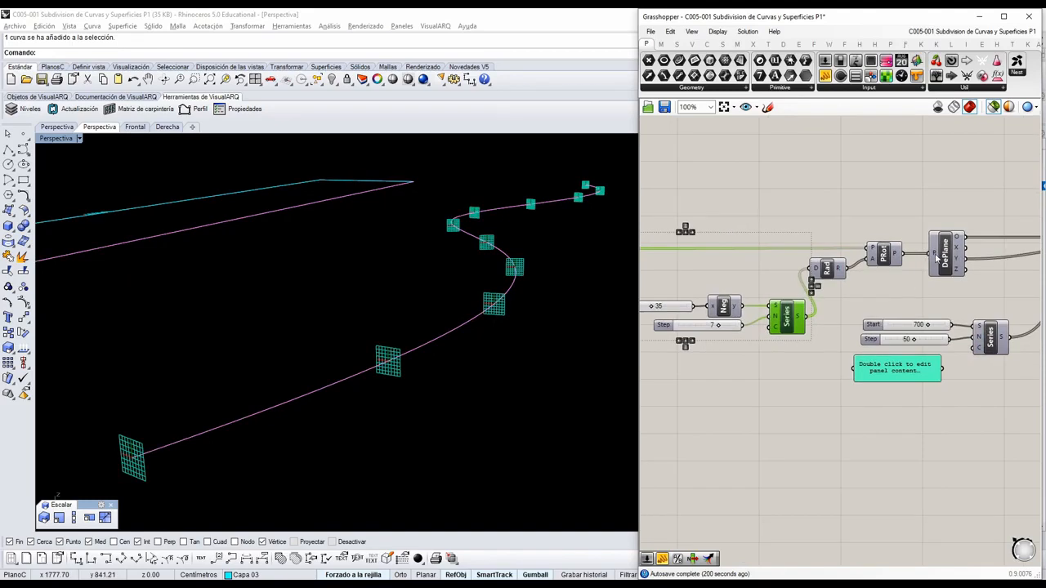
pyautogui.keyDown('shift'); pyautogui.click(891, 260); pyautogui.keyUp('shift')
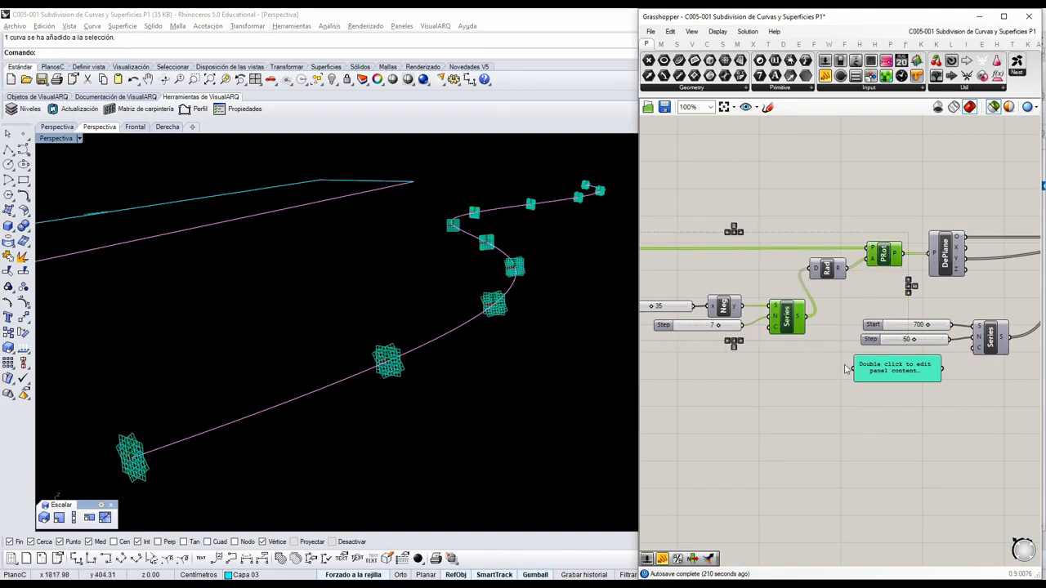
pyautogui.moveTo(801, 386); pyautogui.dragTo(872, 397, button='right')
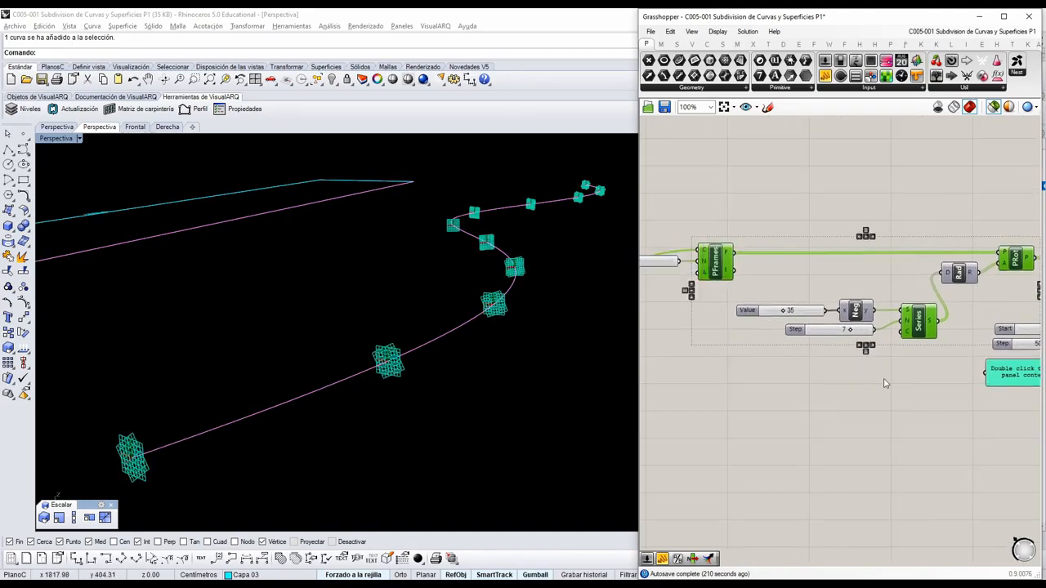
pyautogui.moveTo(772, 357); pyautogui.dragTo(847, 365, button='right')
pyautogui.moveTo(844, 298); pyautogui.dragTo(799, 297, button='right')
pyautogui.scroll(1, 842, 386)
pyautogui.click(846, 268)
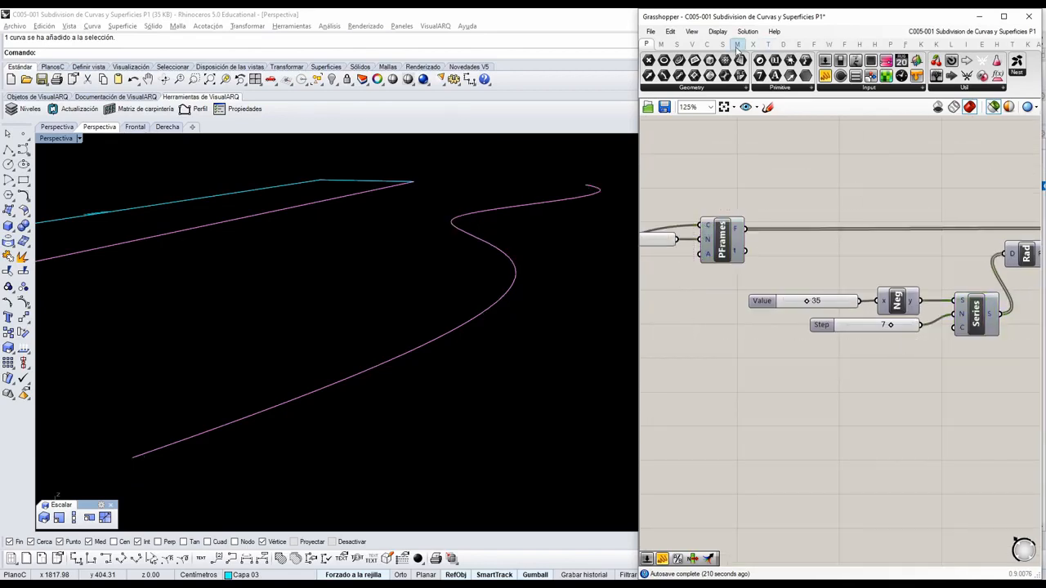
# Add a List Length component below the Step slider and feed it with the frames output of PFrames.
pyautogui.click(676, 45)
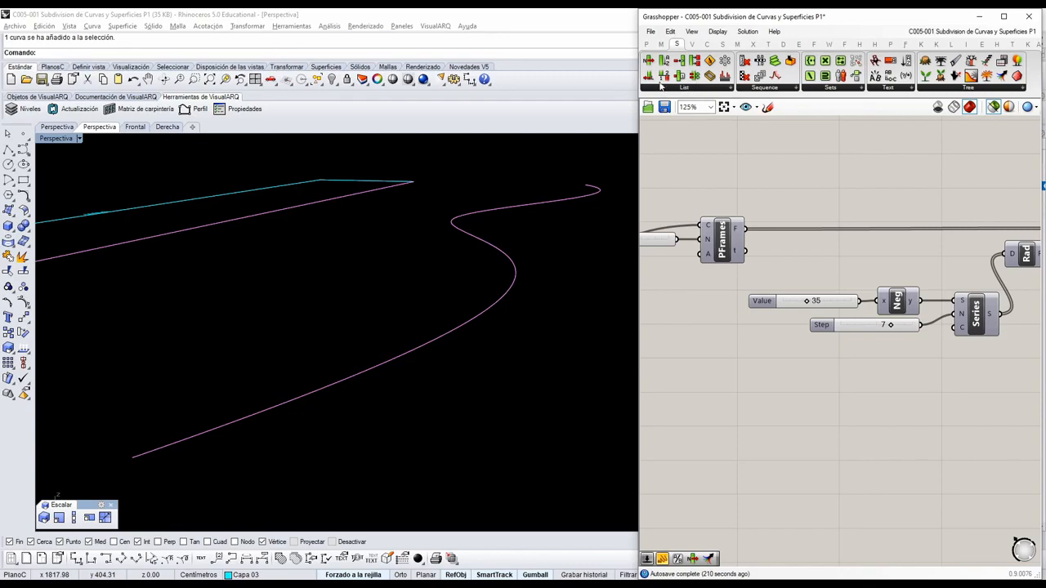
pyautogui.moveTo(648, 75); pyautogui.dragTo(839, 369)
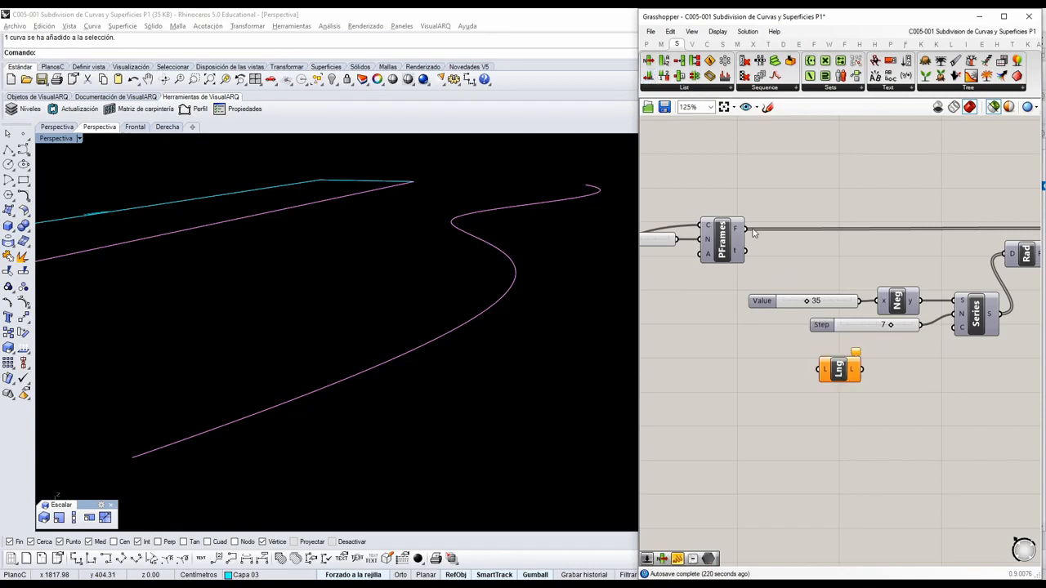
pyautogui.moveTo(747, 229); pyautogui.dragTo(885, 371)
pyautogui.moveTo(923, 367); pyautogui.dragTo(869, 372, button='right')
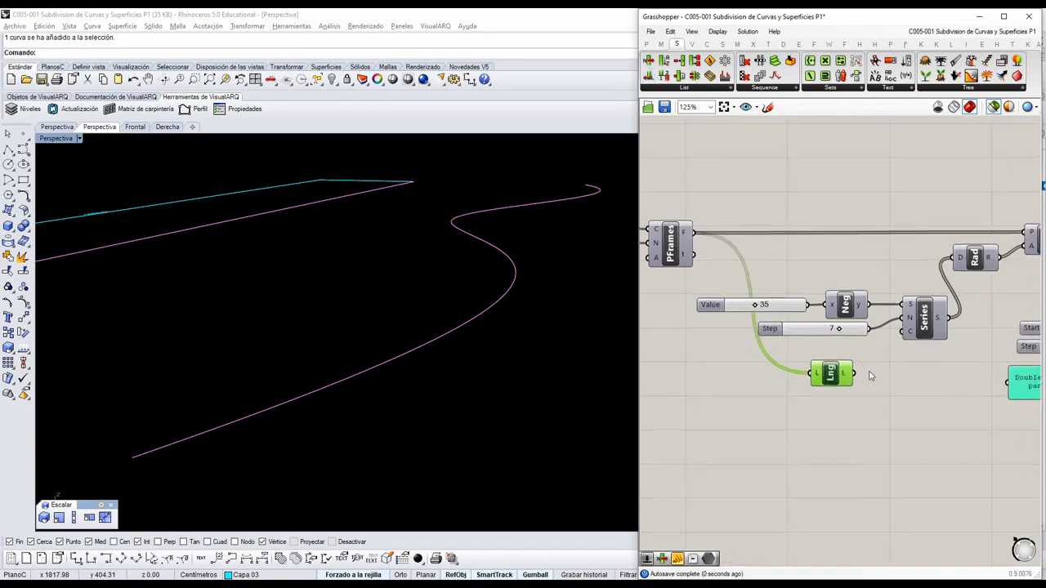
# Connect the List Length output to the count input of the Series that generates the rotation angles.
pyautogui.scroll(2, 888, 338)
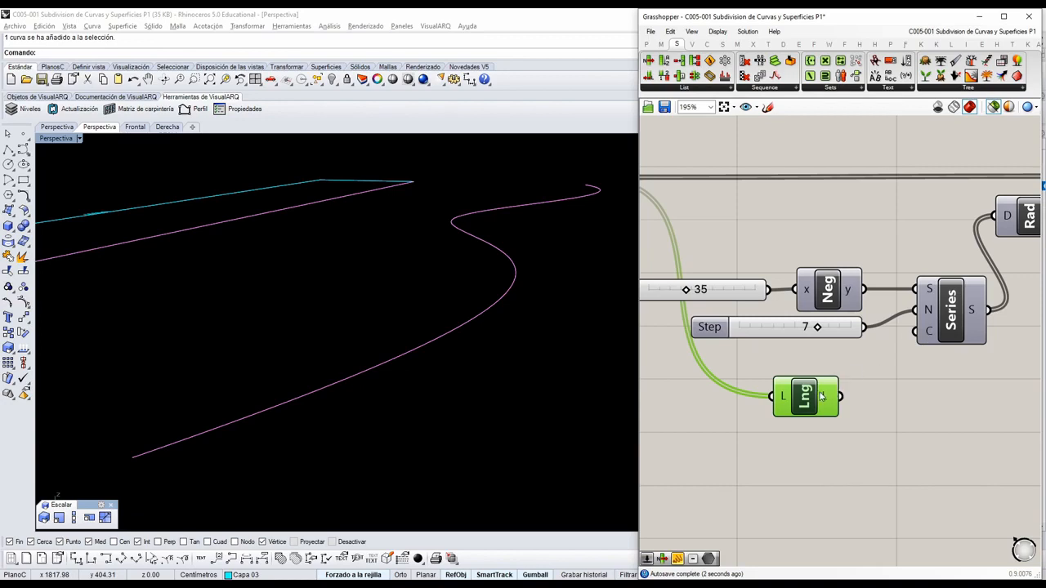
pyautogui.moveTo(840, 390); pyautogui.dragTo(915, 330)
pyautogui.moveTo(915, 335); pyautogui.dragTo(858, 354, button='right')
pyautogui.click(891, 335)
# Select PRot and examine its rotated planes on the curve together with the Series that drives them.
pyautogui.moveTo(895, 262); pyautogui.dragTo(789, 316, button='right')
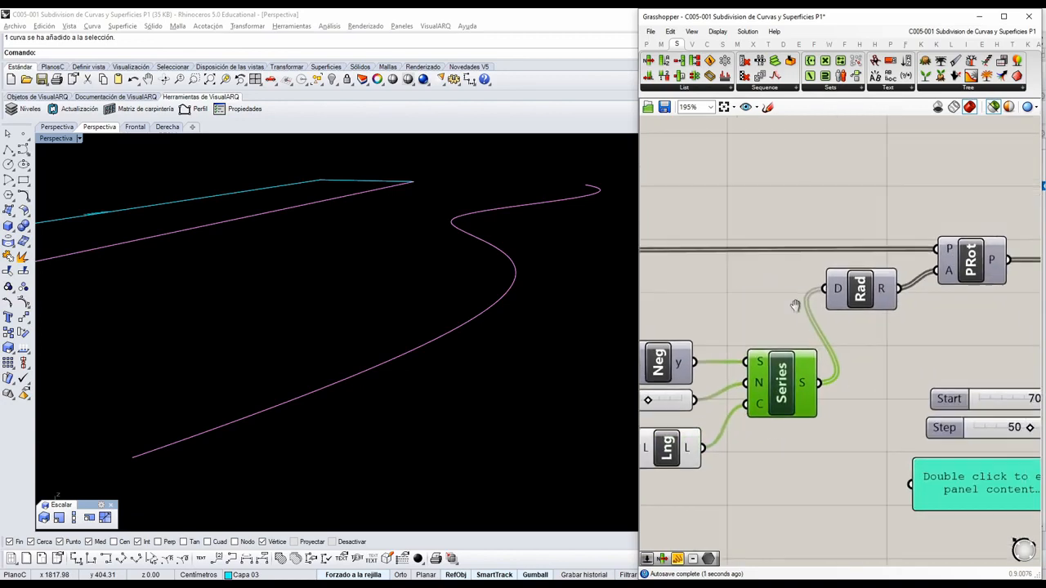
pyautogui.click(985, 267)
pyautogui.moveTo(875, 373); pyautogui.dragTo(937, 333, button='right')
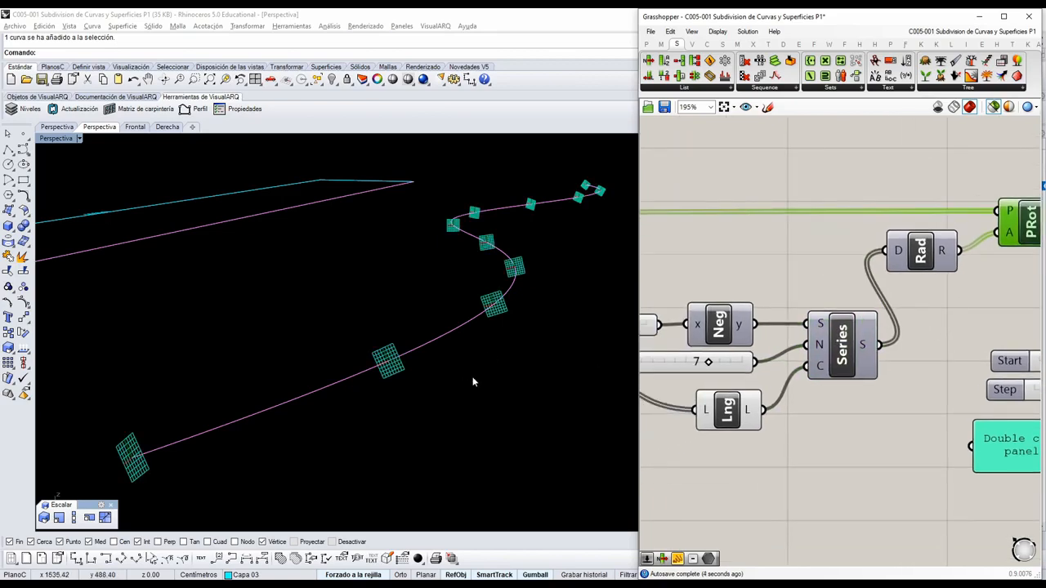
pyautogui.moveTo(750, 413)
pyautogui.scroll(-3, 841, 366)
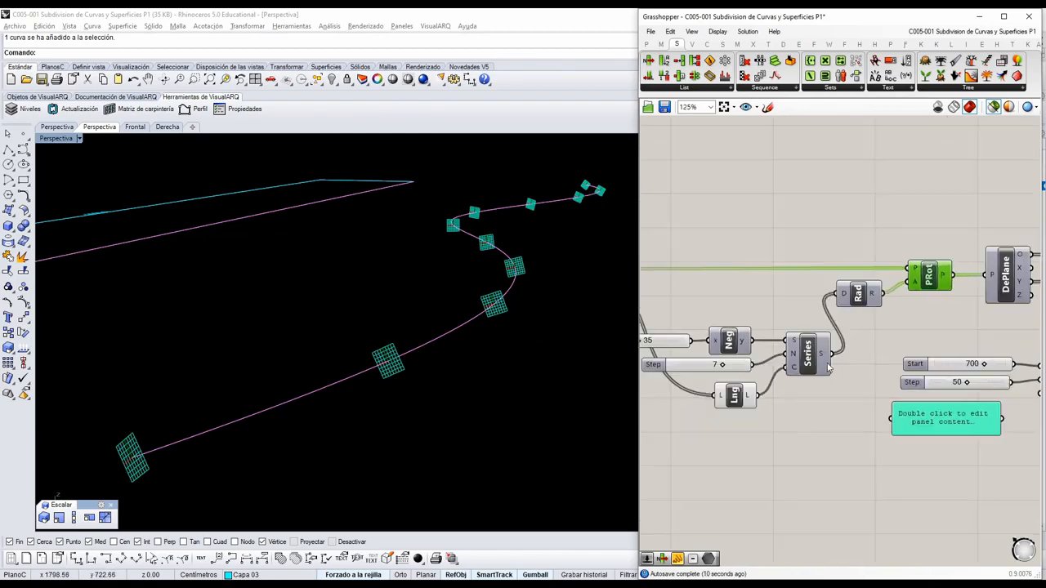
# Select the Line component after DePlane and examine its lines rising from the curve.
pyautogui.moveTo(948, 334); pyautogui.dragTo(835, 356, button='right')
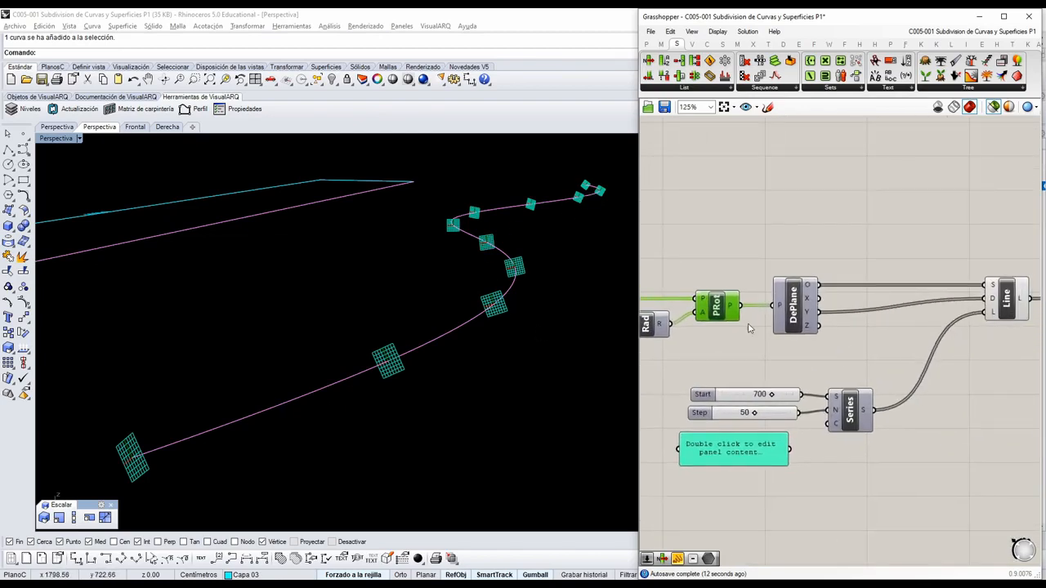
pyautogui.click(1007, 296)
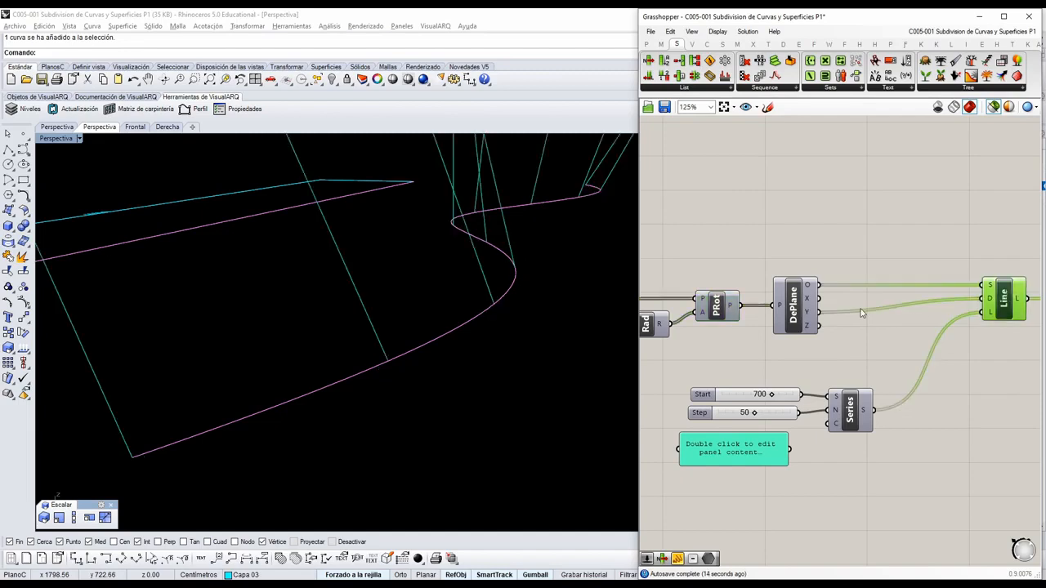
pyautogui.moveTo(490, 408); pyautogui.dragTo(576, 360, button='right')
pyautogui.moveTo(458, 335); pyautogui.dragTo(459, 337, button='right')
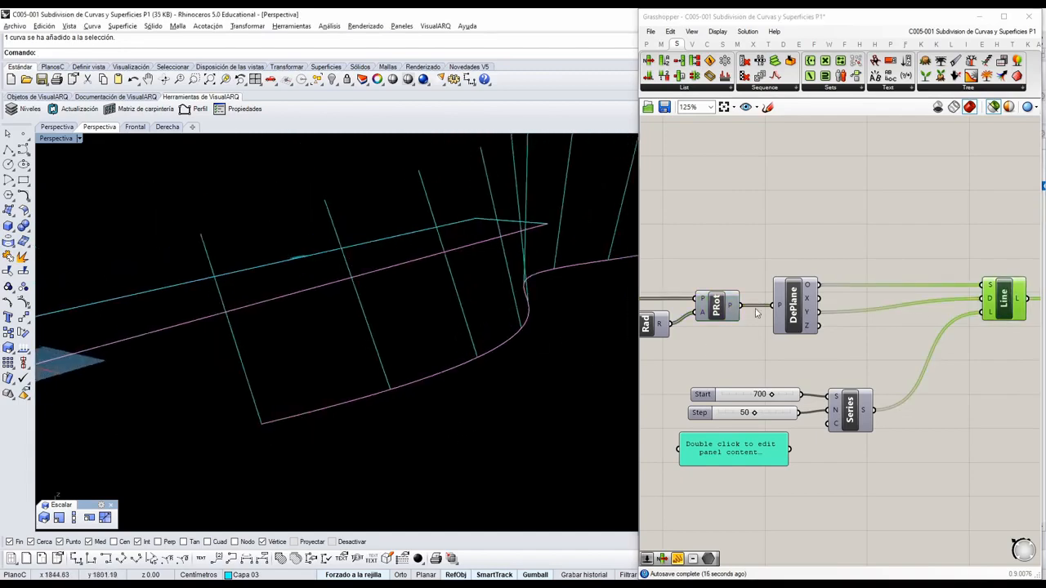
# Select PRot in addition to the Line component and inspect the rotated planes and their lines up close.
pyautogui.moveTo(691, 347); pyautogui.dragTo(800, 339, button='right')
pyautogui.scroll(-2, 805, 338)
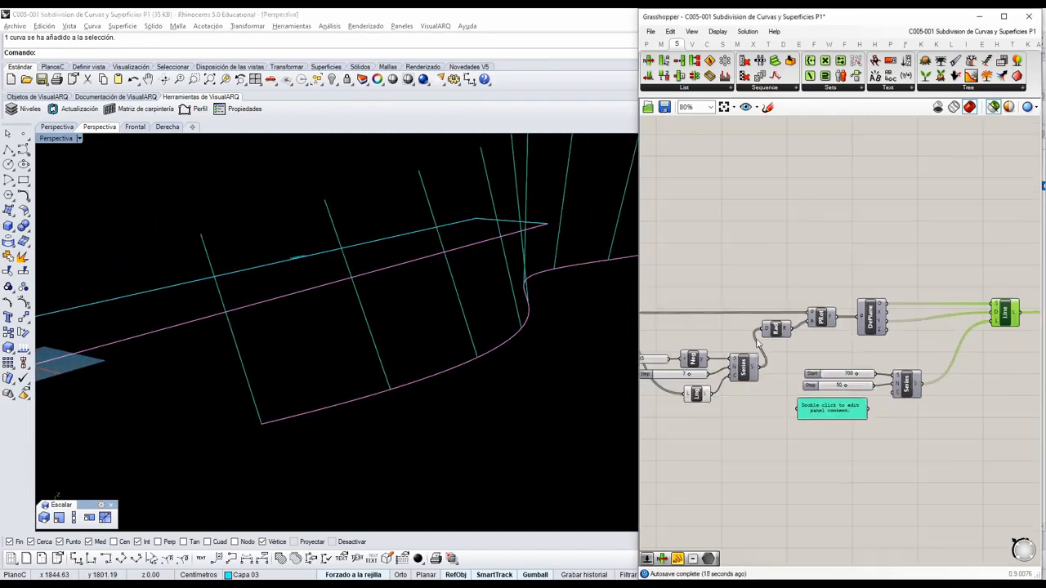
pyautogui.moveTo(645, 338); pyautogui.dragTo(821, 337, button='right')
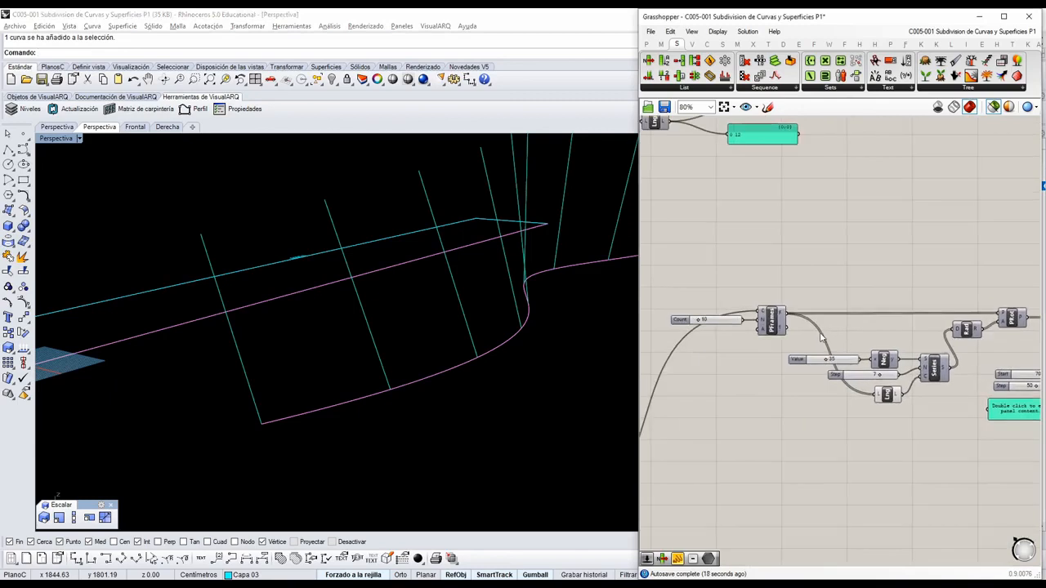
pyautogui.click(1013, 320)
pyautogui.moveTo(478, 358)
pyautogui.mouseDown(button='right')
pyautogui.moveTo(469, 366)
pyautogui.moveTo(493, 349)
pyautogui.mouseUp(button='right')
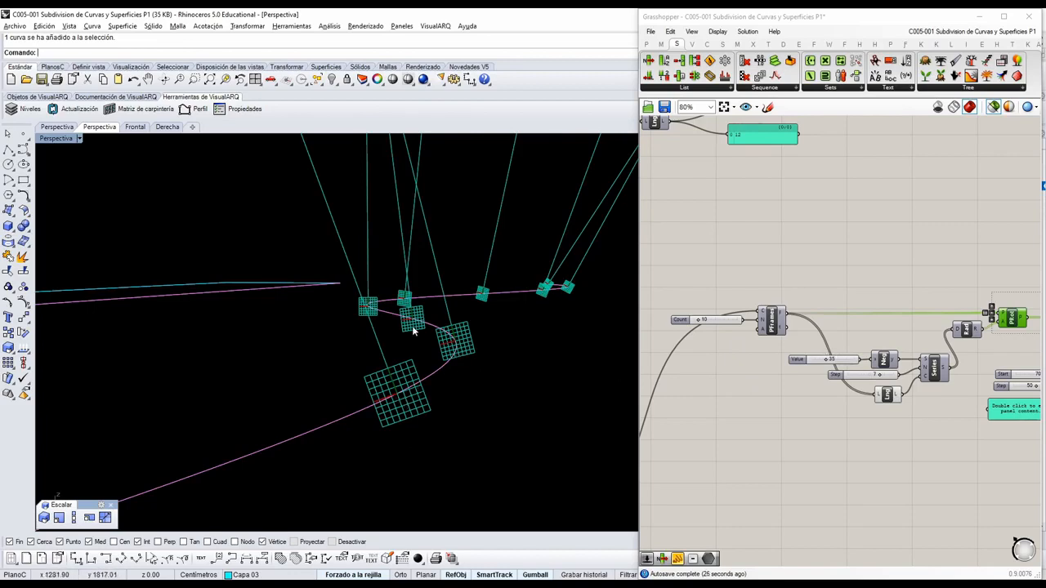
# Examine how the rotated planes and their lines change inclination along the whole curve.
pyautogui.moveTo(411, 324); pyautogui.dragTo(401, 376, button='right')
pyautogui.scroll(-3, 391, 401)
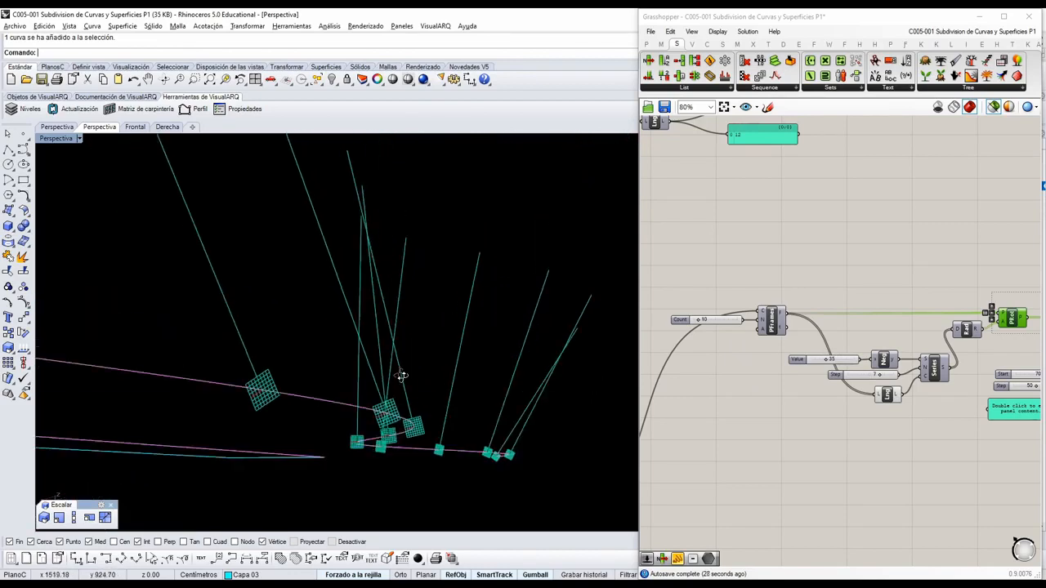
pyautogui.scroll(1, 423, 378)
pyautogui.scroll(-3, 362, 431)
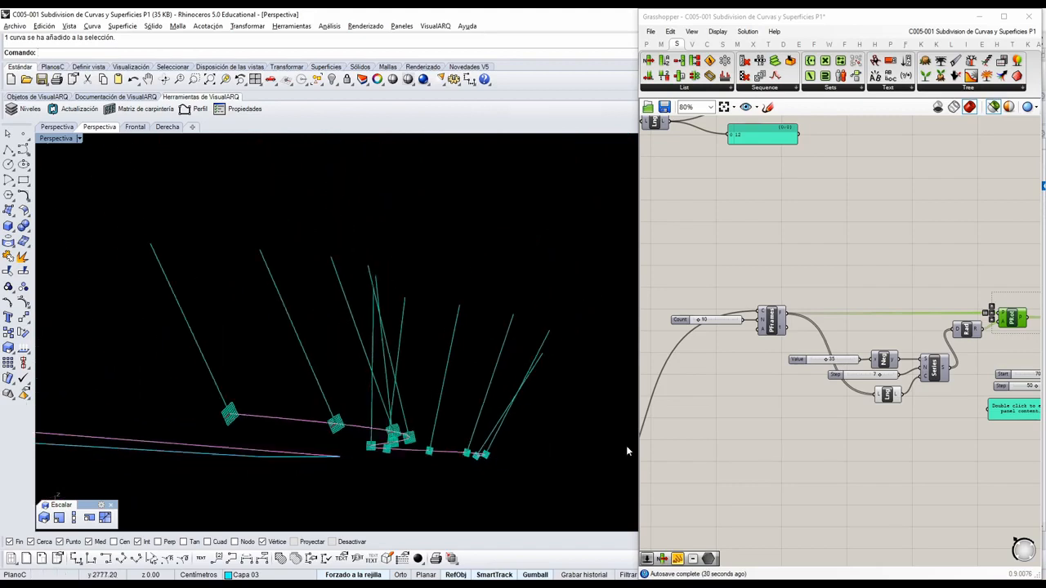
pyautogui.moveTo(794, 409); pyautogui.dragTo(749, 404, button='right')
pyautogui.moveTo(506, 421); pyautogui.dragTo(453, 459, button='right')
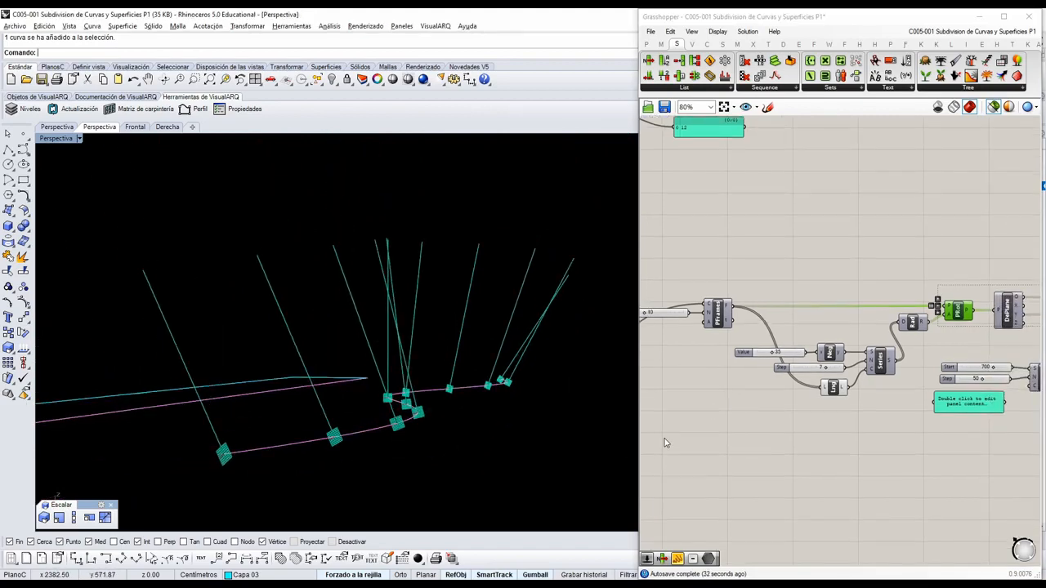
# Select the Loft component and examine its surface together with the lines from the Line component, ending with nothing selected.
pyautogui.moveTo(935, 400); pyautogui.dragTo(754, 437, button='right')
pyautogui.moveTo(991, 394); pyautogui.dragTo(885, 373, button='right')
pyautogui.scroll(2, 957, 374)
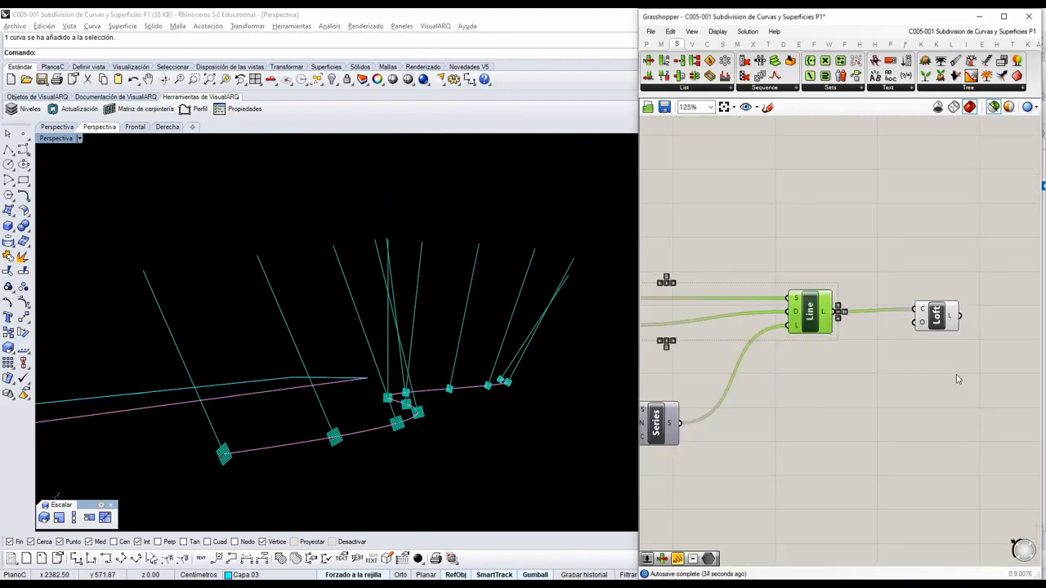
pyautogui.click(952, 354)
pyautogui.moveTo(938, 319); pyautogui.dragTo(917, 323)
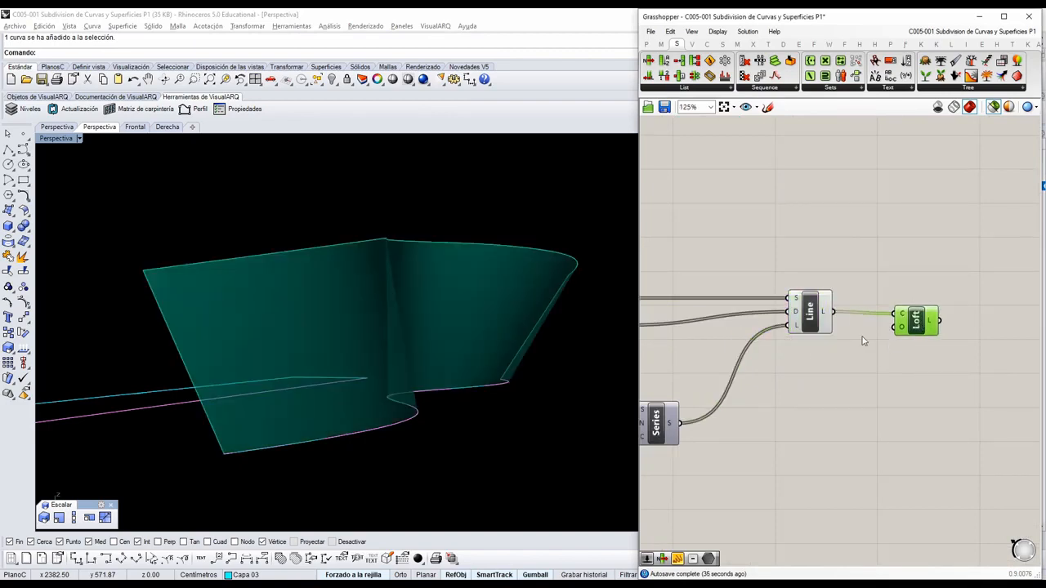
pyautogui.keyDown('shift'); pyautogui.click(824, 330); pyautogui.keyUp('shift')
pyautogui.moveTo(412, 325); pyautogui.dragTo(240, 292, button='right')
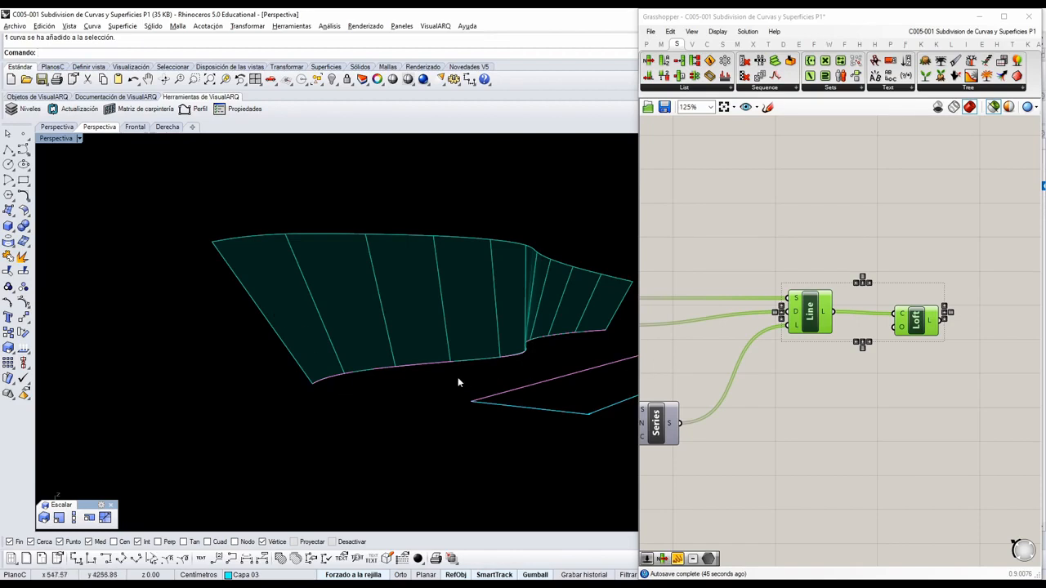
pyautogui.moveTo(460, 381); pyautogui.dragTo(251, 381, button='right')
pyautogui.click(804, 403)
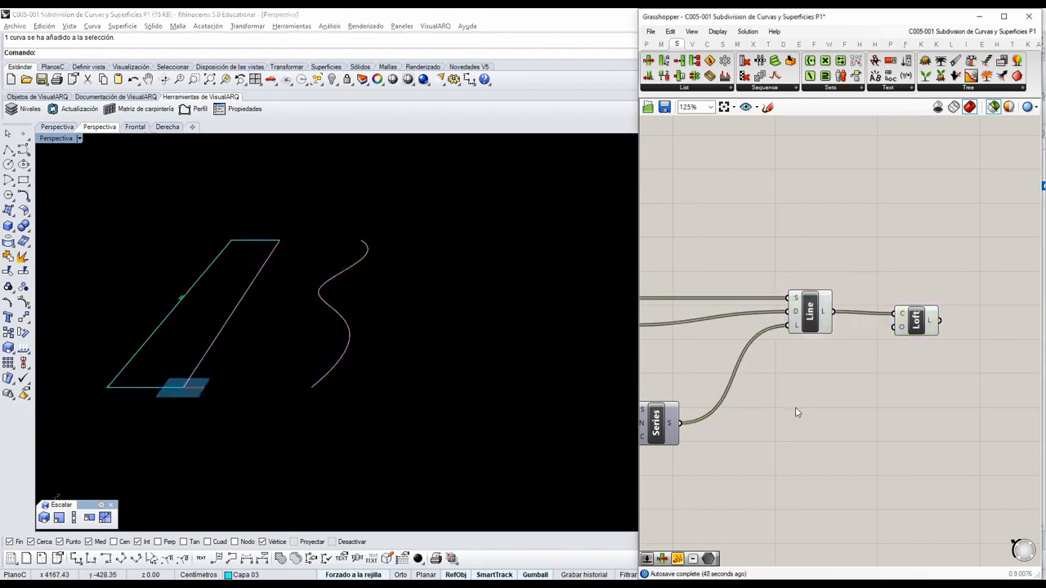
# Move the empty panel below the Series that generates the rotation angles and enlarge it.
pyautogui.scroll(-2, 794, 410)
pyautogui.moveTo(723, 438); pyautogui.dragTo(886, 403, button='right')
pyautogui.moveTo(777, 421); pyautogui.dragTo(907, 416, button='right')
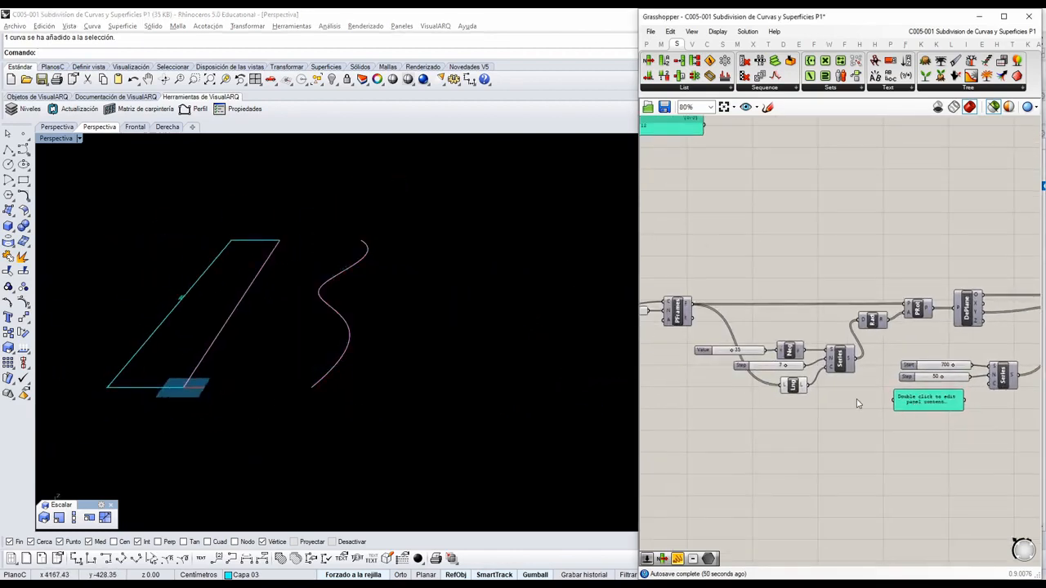
pyautogui.scroll(2, 857, 403)
pyautogui.moveTo(930, 418); pyautogui.dragTo(906, 458)
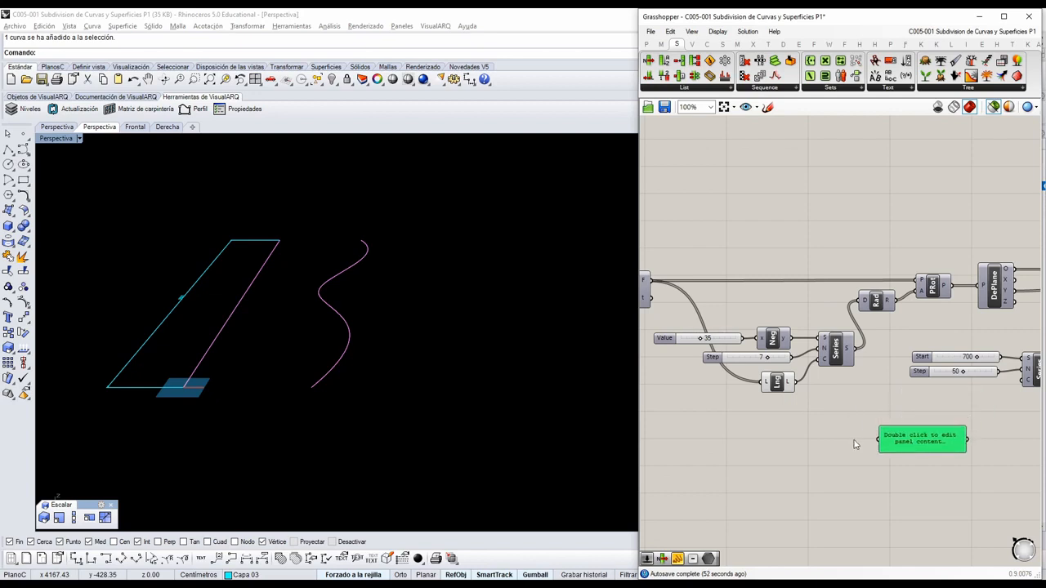
pyautogui.moveTo(809, 418); pyautogui.dragTo(850, 397, button='right')
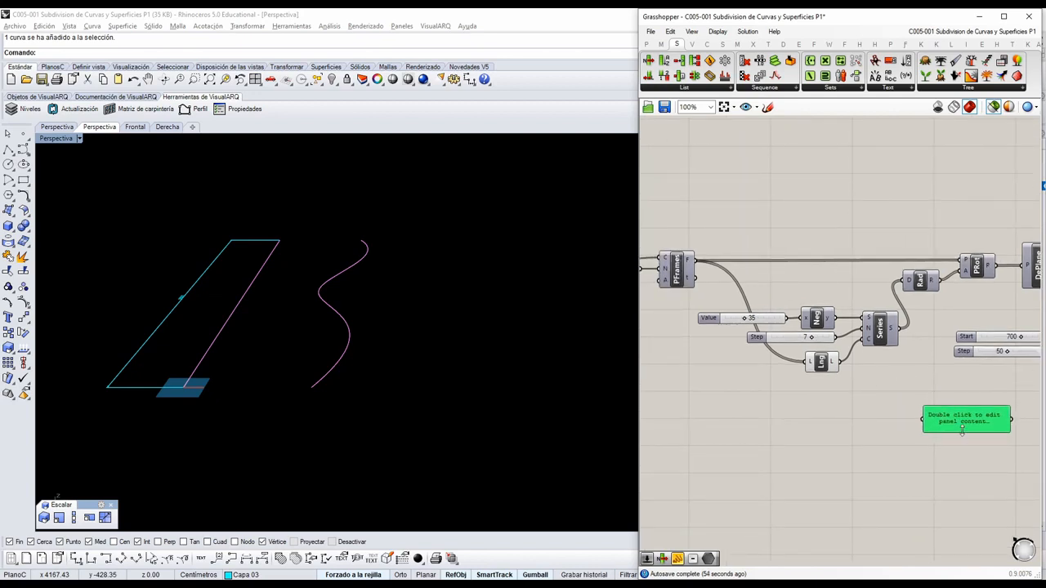
pyautogui.moveTo(961, 431); pyautogui.dragTo(961, 465)
pyautogui.moveTo(965, 445); pyautogui.dragTo(977, 422)
pyautogui.moveTo(895, 342); pyautogui.dragTo(889, 340, button='right')
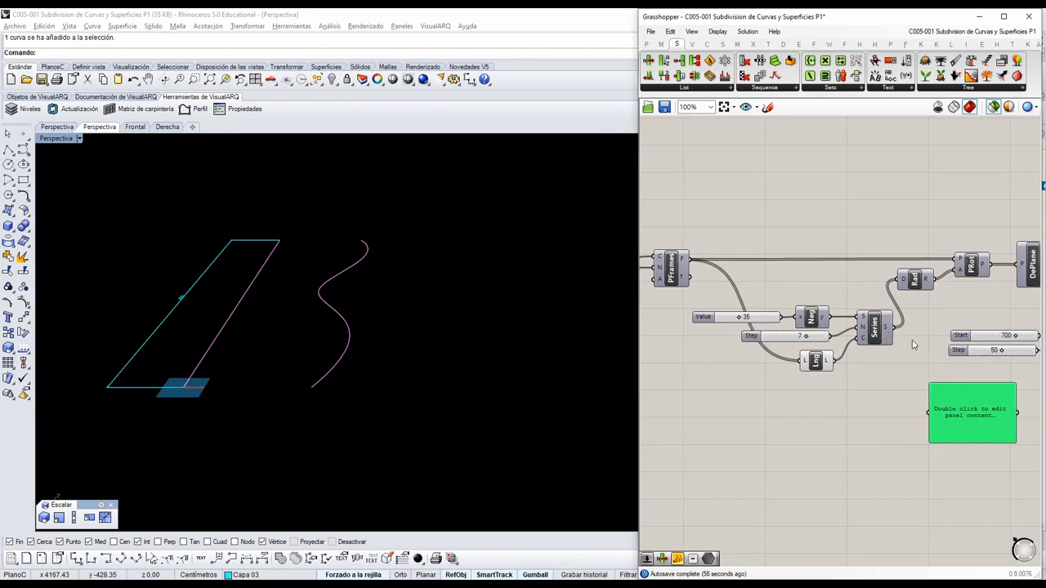
pyautogui.scroll(1, 912, 341)
pyautogui.scroll(-1, 912, 346)
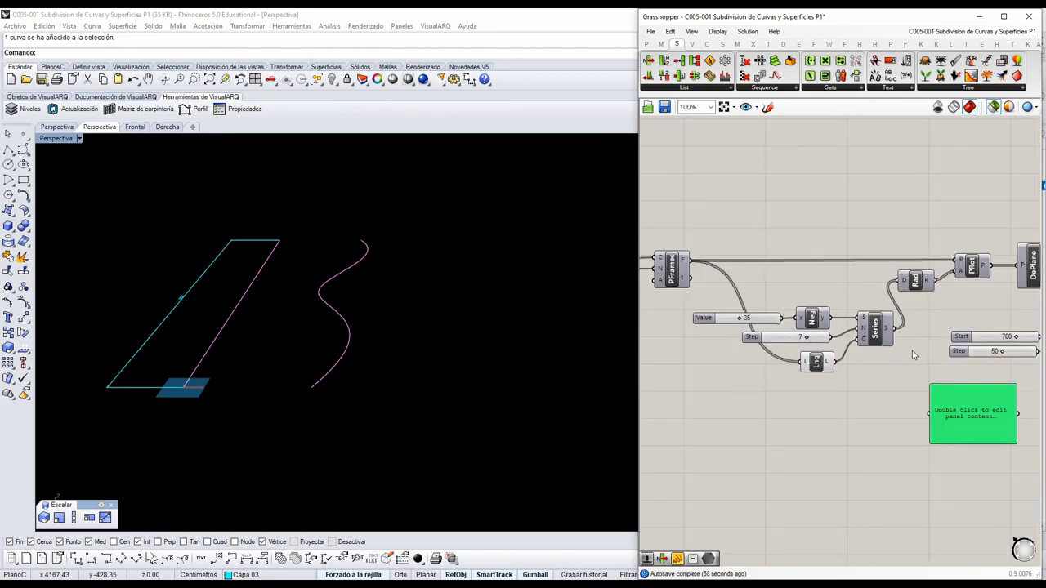
# Add a Multiplication component, feed it the angle Step slider as A and the List Length output as B, and show its result in the panel.
pyautogui.click(662, 44)
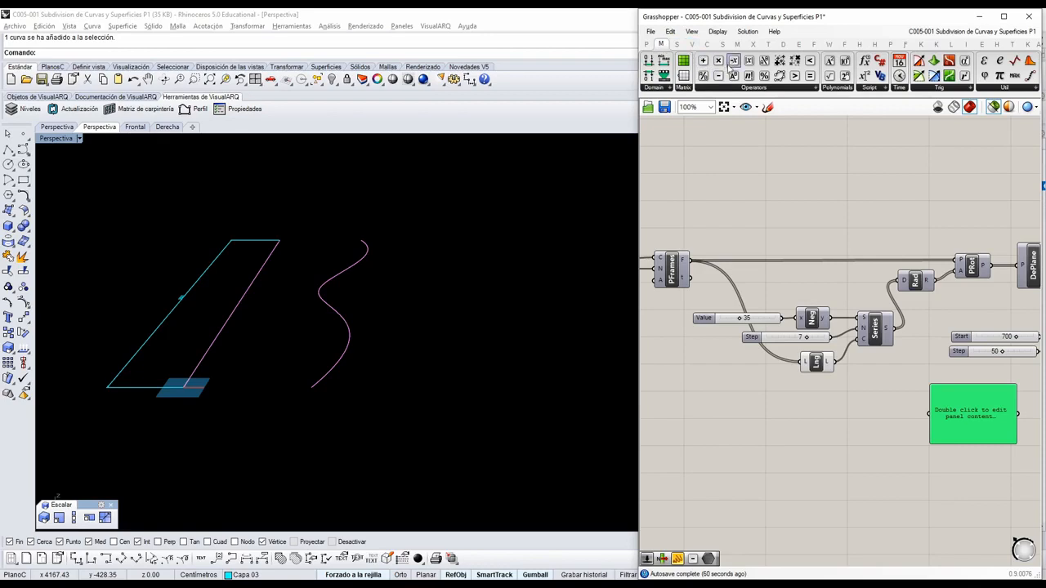
pyautogui.moveTo(719, 63); pyautogui.dragTo(870, 418)
pyautogui.scroll(2, 832, 370)
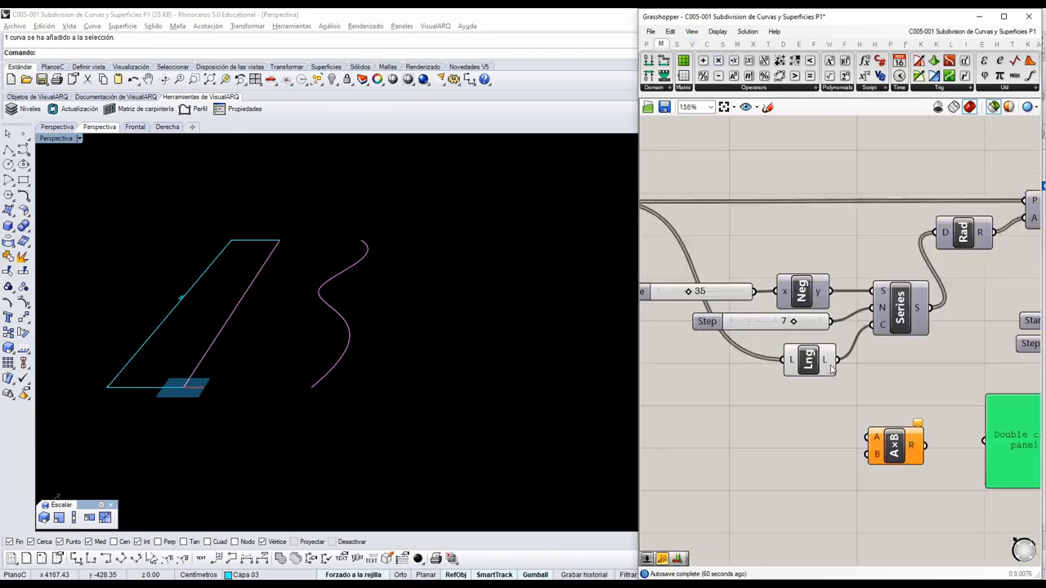
pyautogui.moveTo(831, 325); pyautogui.dragTo(869, 437)
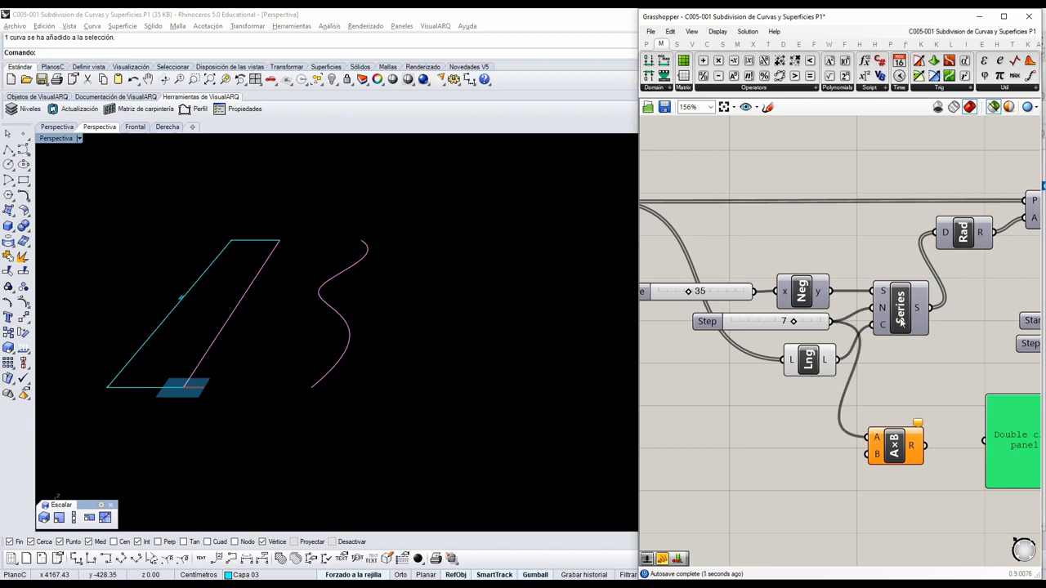
pyautogui.moveTo(818, 366); pyautogui.dragTo(868, 453)
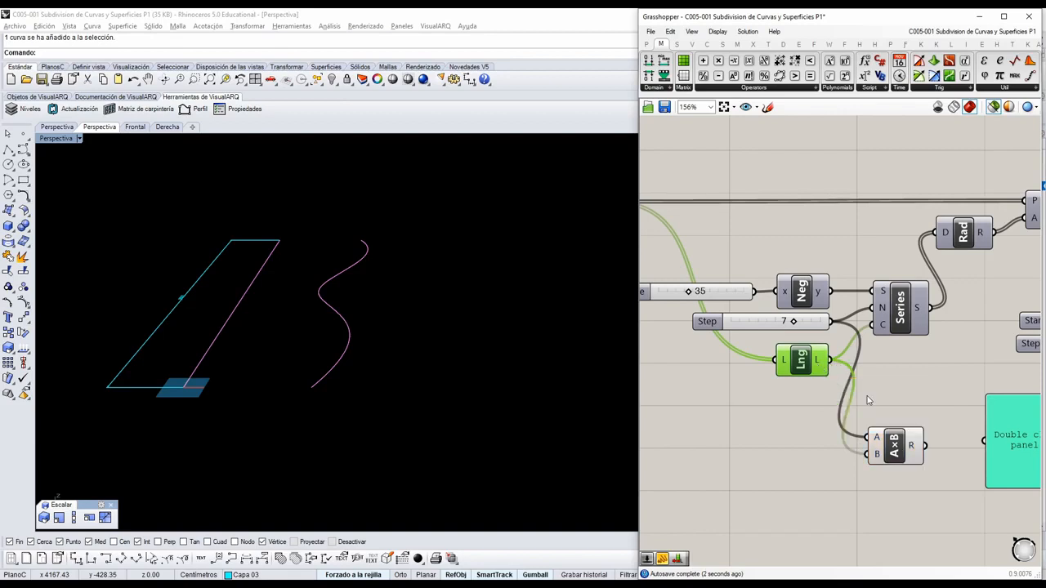
pyautogui.moveTo(879, 379); pyautogui.dragTo(812, 370, button='right')
pyautogui.moveTo(856, 436); pyautogui.dragTo(940, 460)
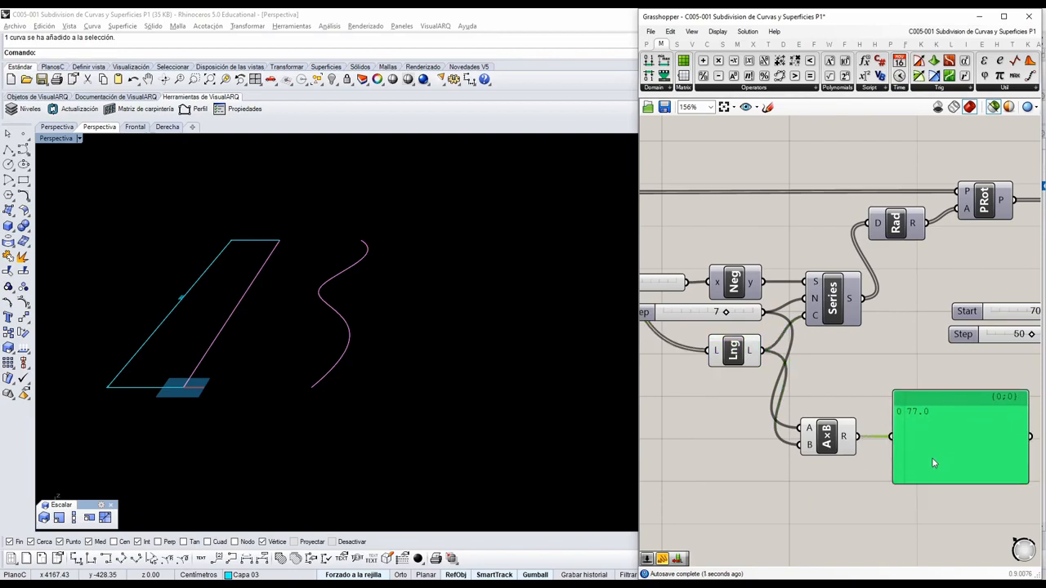
# Turn off the selected-only preview so all geometry is drawn, and examine the lofted surface along the curve.
pyautogui.scroll(-1, 927, 364)
pyautogui.scroll(-3, 942, 255)
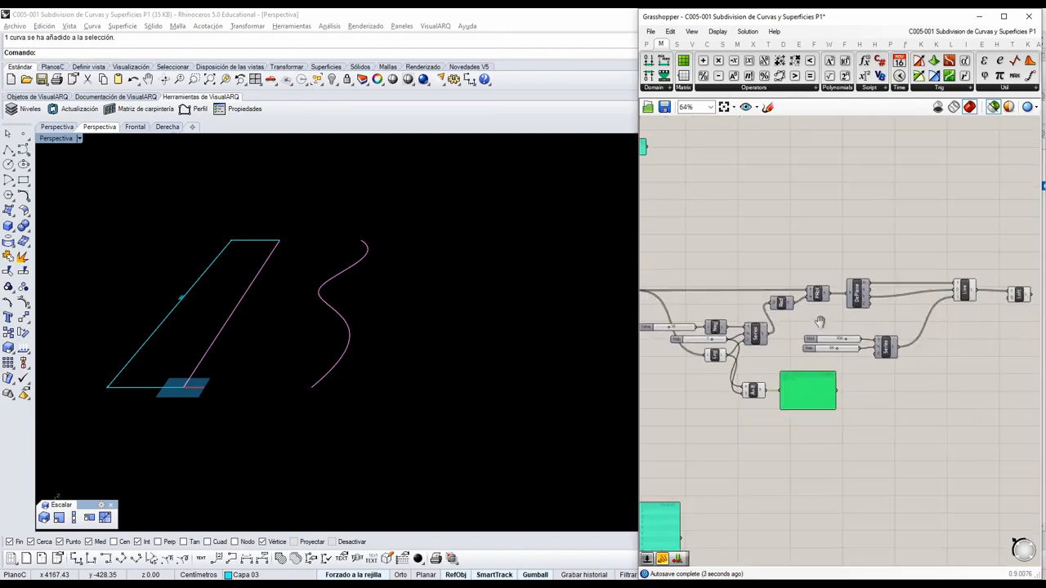
pyautogui.click(993, 106)
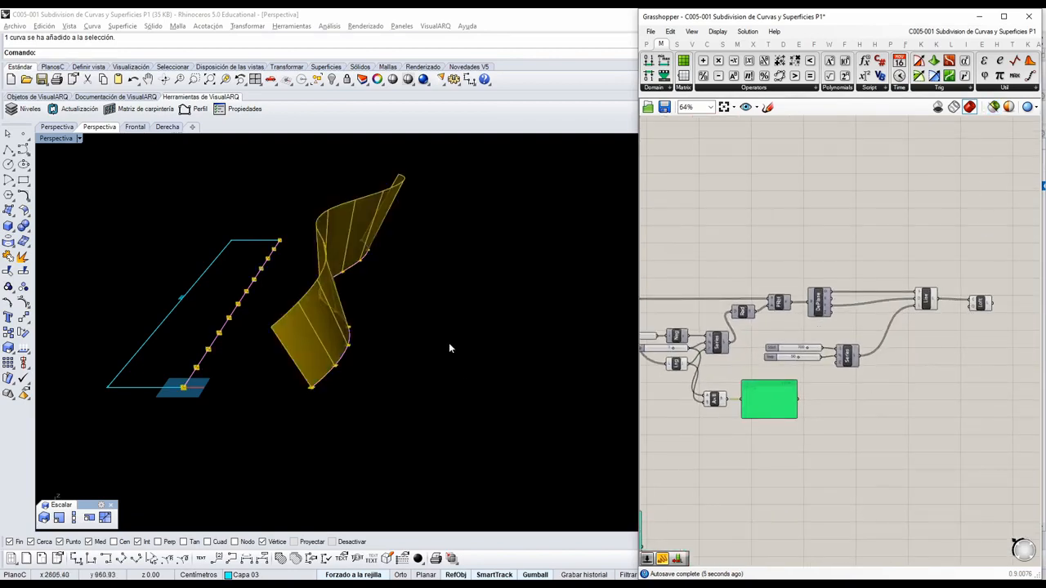
pyautogui.moveTo(450, 348); pyautogui.dragTo(392, 259, button='right')
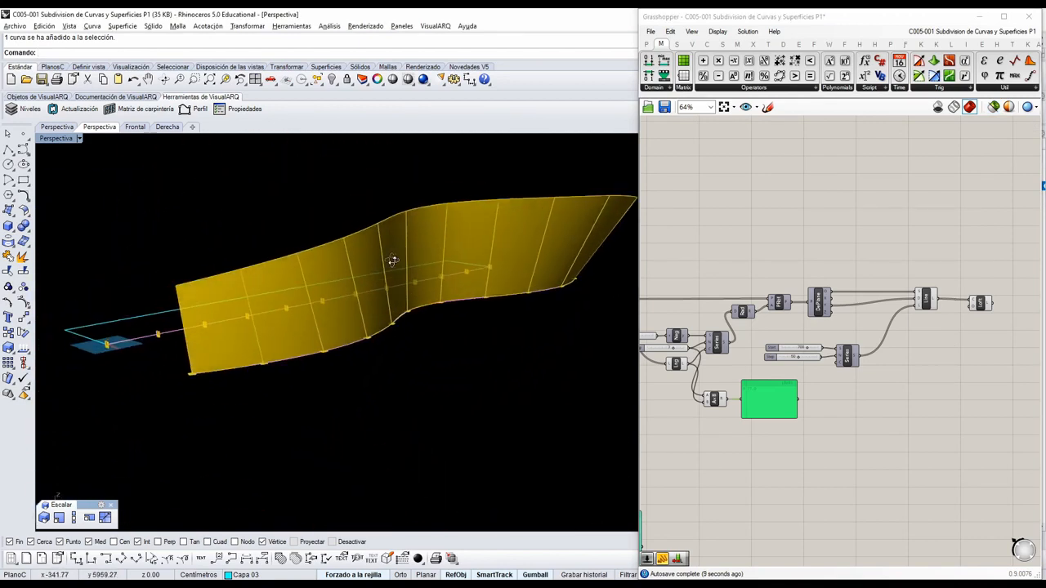
# Set the PFrames Count slider to 18.
pyautogui.moveTo(854, 398); pyautogui.dragTo(937, 382, button='right')
pyautogui.moveTo(759, 398); pyautogui.dragTo(853, 406, button='right')
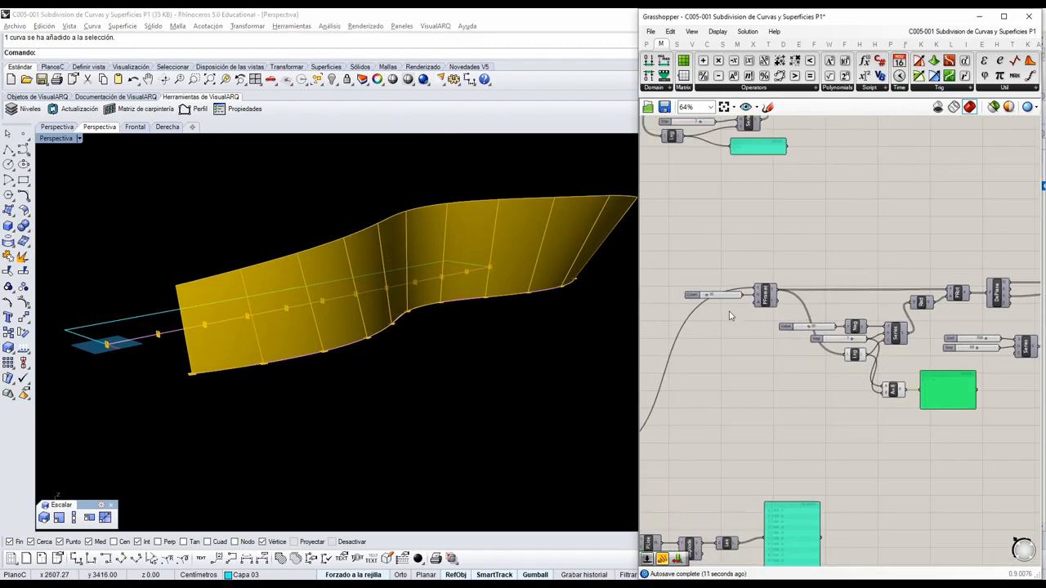
pyautogui.scroll(5, 719, 307)
pyautogui.scroll(1, 703, 309)
pyautogui.scroll(2, 696, 306)
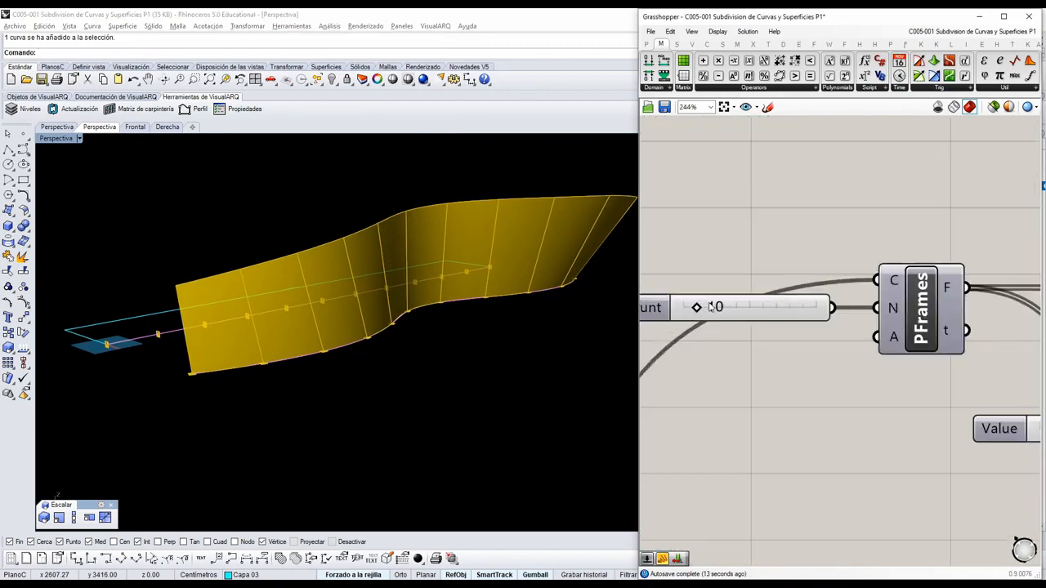
pyautogui.moveTo(693, 309); pyautogui.dragTo(706, 308)
# Inspect the twisted lofted surface over the curve from above, from the side and from its end.
pyautogui.moveTo(611, 326); pyautogui.dragTo(465, 296, button='right')
pyautogui.scroll(2, 335, 225)
pyautogui.scroll(-6, 201, 397)
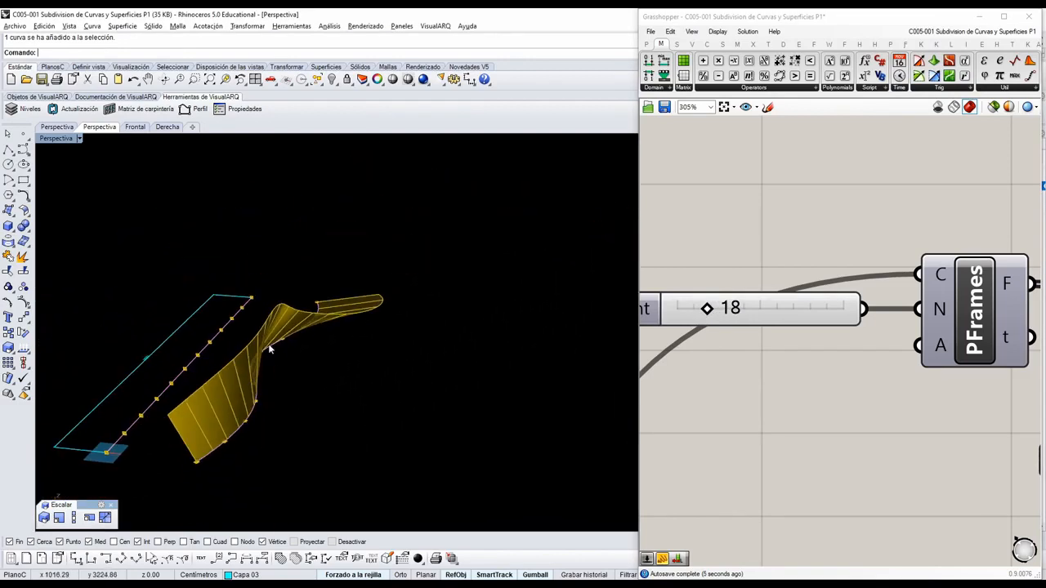
pyautogui.scroll(7, 280, 351)
pyautogui.moveTo(281, 352); pyautogui.dragTo(197, 335, button='right')
pyautogui.scroll(-9, 265, 339)
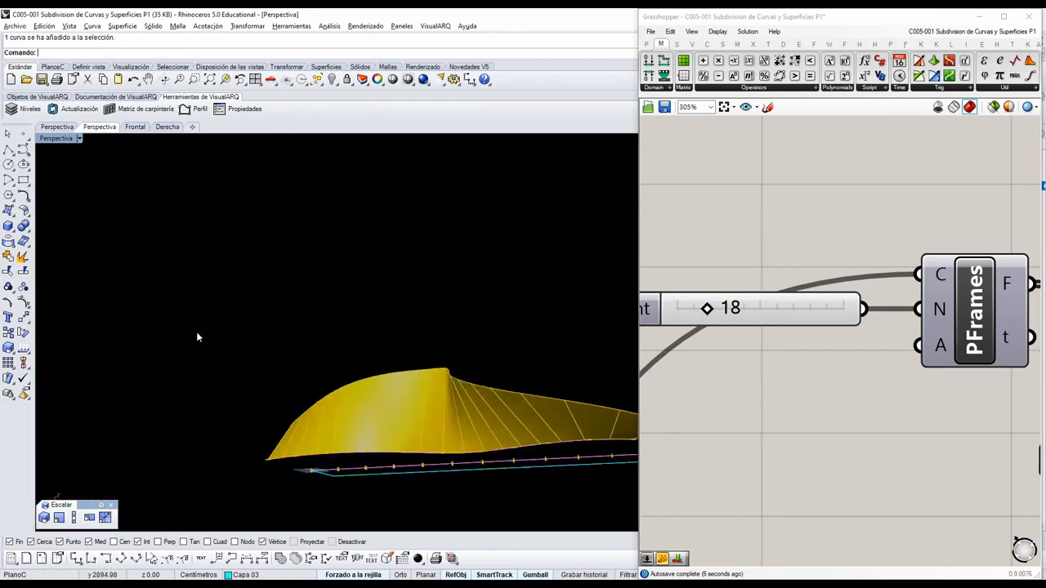
pyautogui.scroll(-7, 197, 336)
pyautogui.scroll(6, 383, 407)
pyautogui.moveTo(383, 407); pyautogui.dragTo(415, 395, button='right')
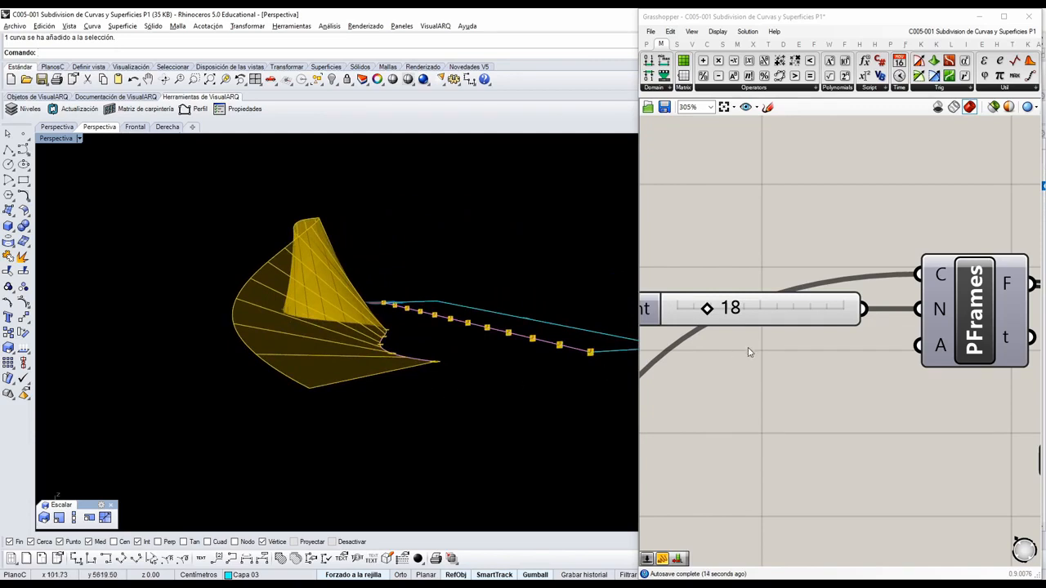
# Set the PFrames Count slider to 17 and check the product of step and list length in the panel.
pyautogui.moveTo(736, 342); pyautogui.dragTo(745, 349, button='right')
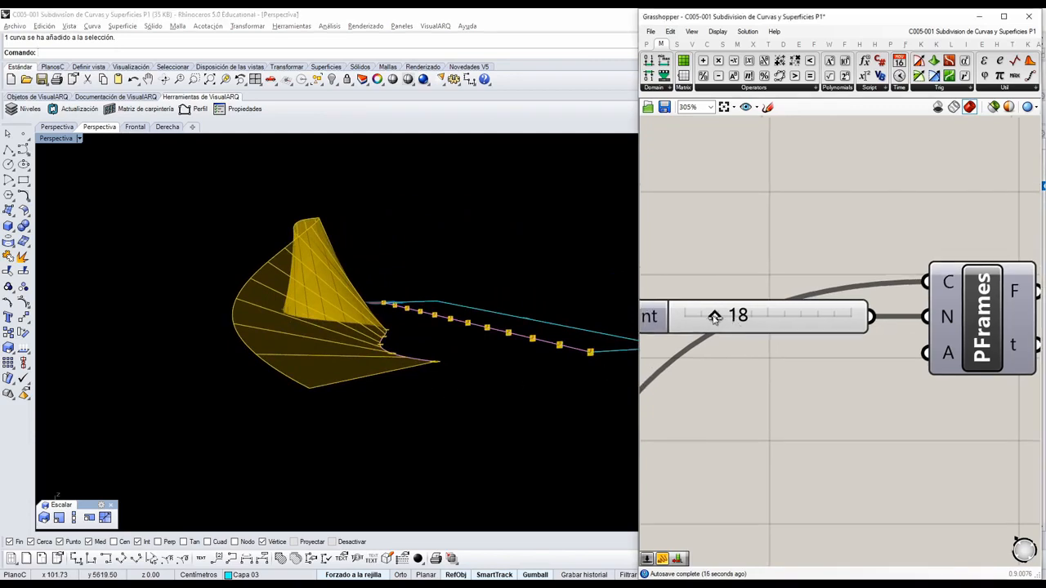
pyautogui.moveTo(715, 317)
pyautogui.mouseDown()
pyautogui.moveTo(766, 319)
pyautogui.moveTo(704, 325)
pyautogui.moveTo(737, 325)
pyautogui.moveTo(719, 327)
pyautogui.mouseUp()
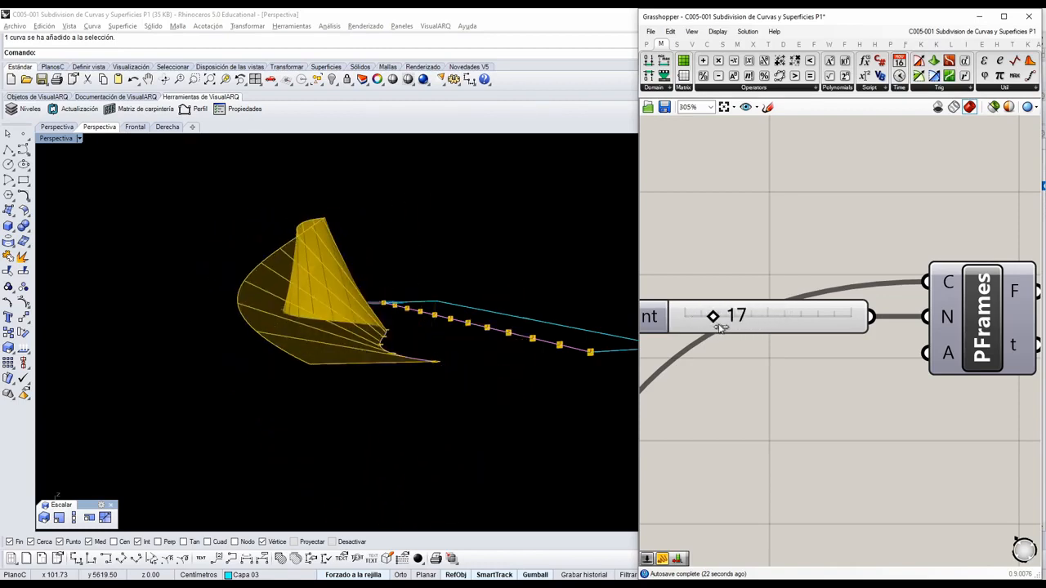
pyautogui.scroll(-3, 782, 329)
pyautogui.scroll(-3, 909, 385)
pyautogui.moveTo(923, 403); pyautogui.dragTo(848, 376, button='right')
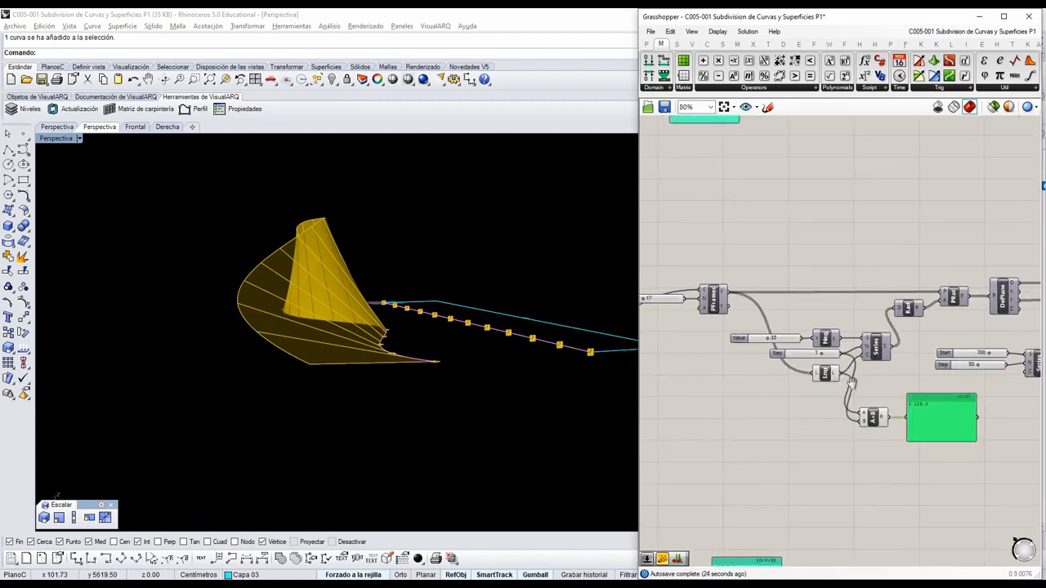
pyautogui.scroll(2, 888, 395)
pyautogui.moveTo(919, 412); pyautogui.dragTo(961, 398, button='right')
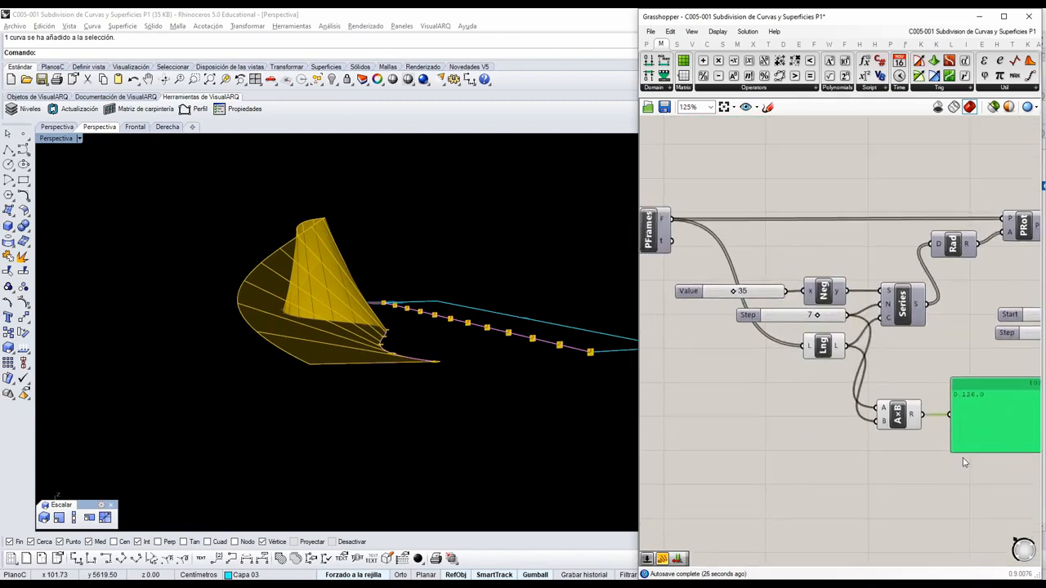
pyautogui.moveTo(811, 410); pyautogui.dragTo(882, 396, button='right')
# Compare the inclination of the lofted surface at both ends of the curve with the new division count.
pyautogui.moveTo(353, 350); pyautogui.dragTo(467, 374, button='right')
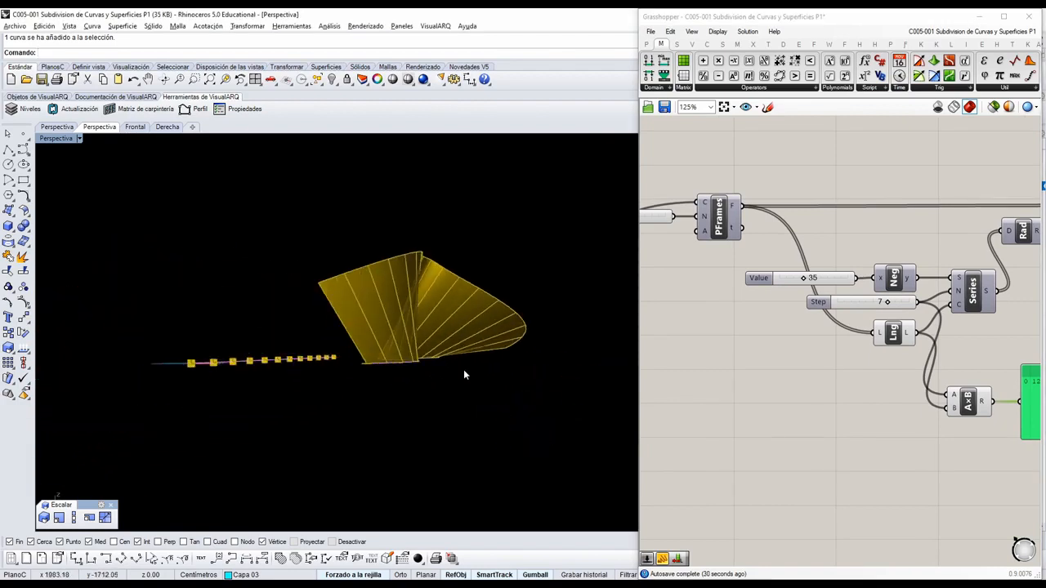
pyautogui.moveTo(339, 327); pyautogui.dragTo(404, 354, button='right')
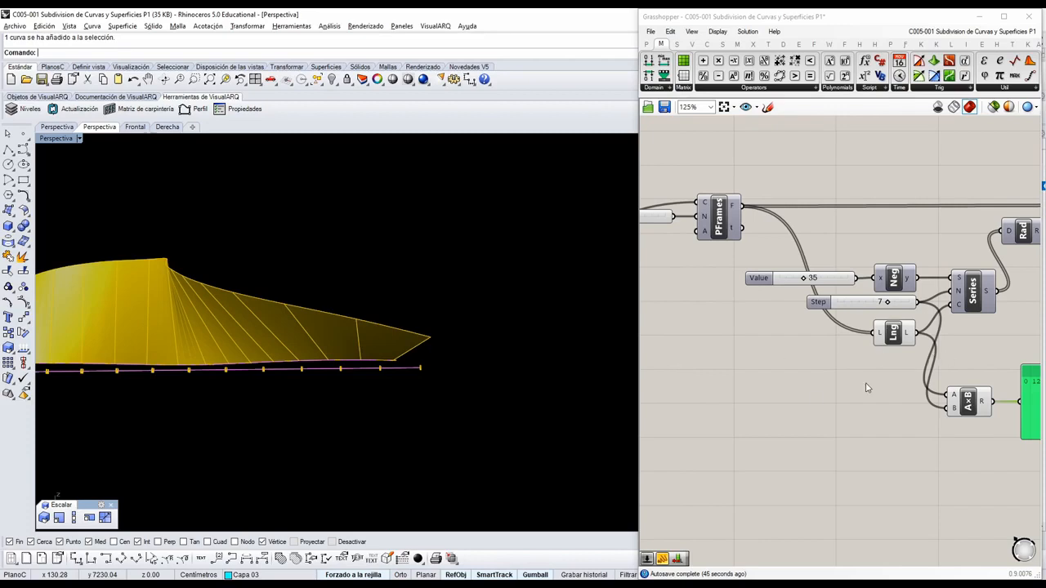
pyautogui.moveTo(555, 427); pyautogui.dragTo(460, 416, button='right')
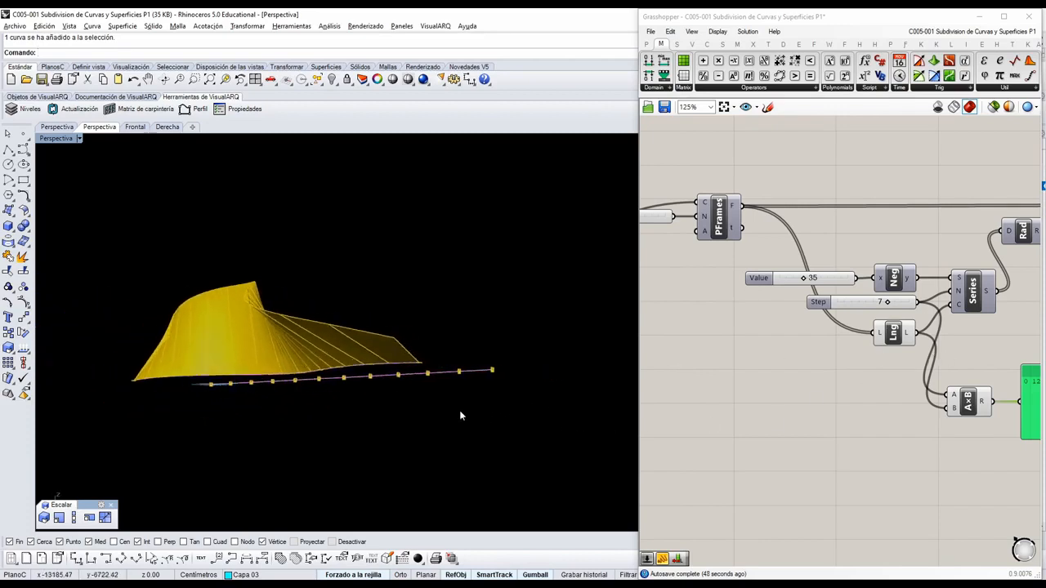
# Add a Range component below the List Length component as another way to generate the angles.
pyautogui.scroll(-1, 904, 421)
pyautogui.moveTo(932, 415); pyautogui.dragTo(926, 396, button='right')
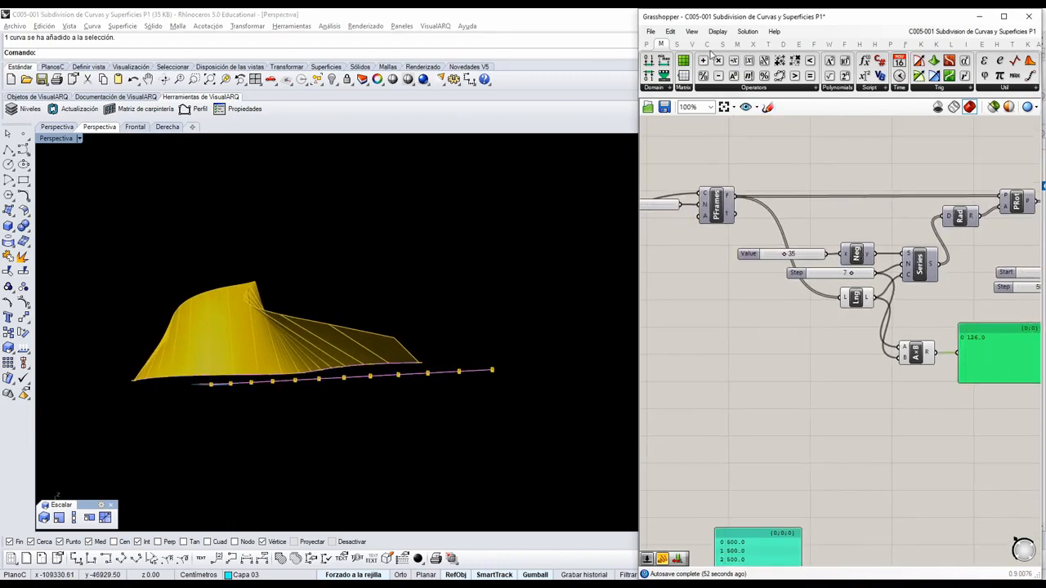
pyautogui.click(676, 43)
pyautogui.click(779, 88)
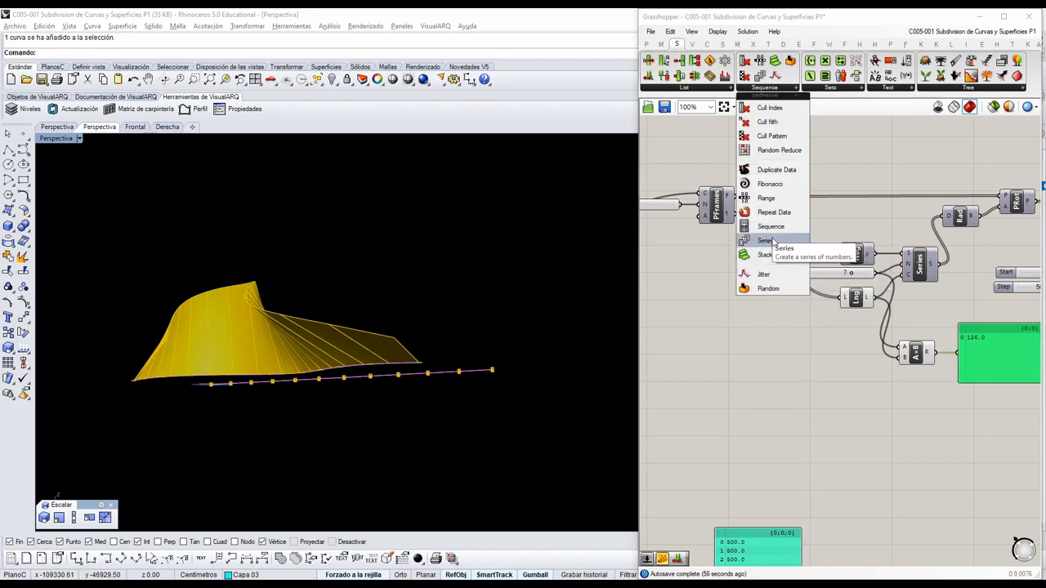
pyautogui.click(765, 198)
pyautogui.click(861, 400)
pyautogui.scroll(3, 866, 406)
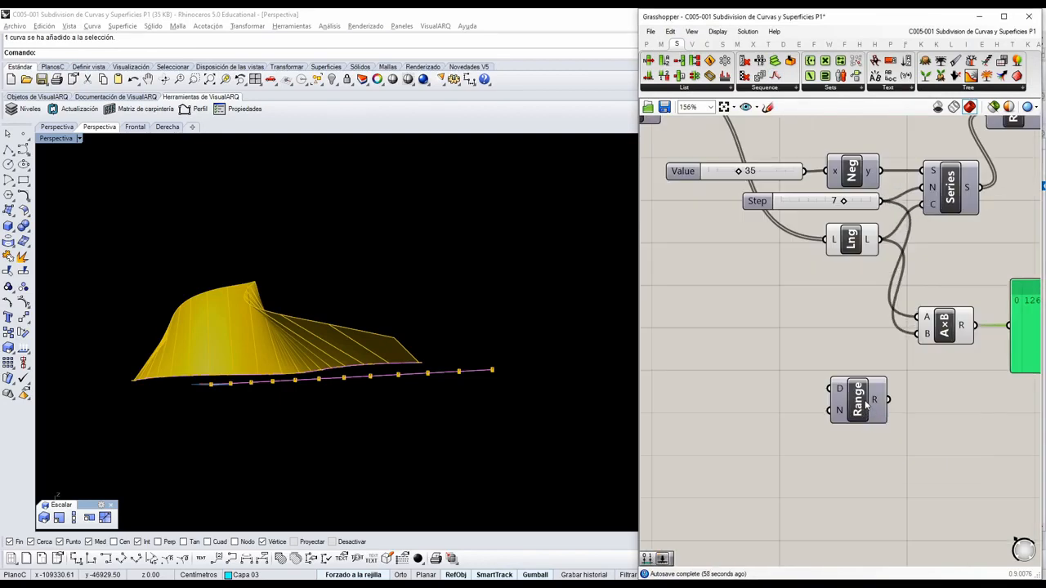
# Inspect the twisted loft from both ends and locate the components that drive the plane rotation.
pyautogui.scroll(-2, 866, 406)
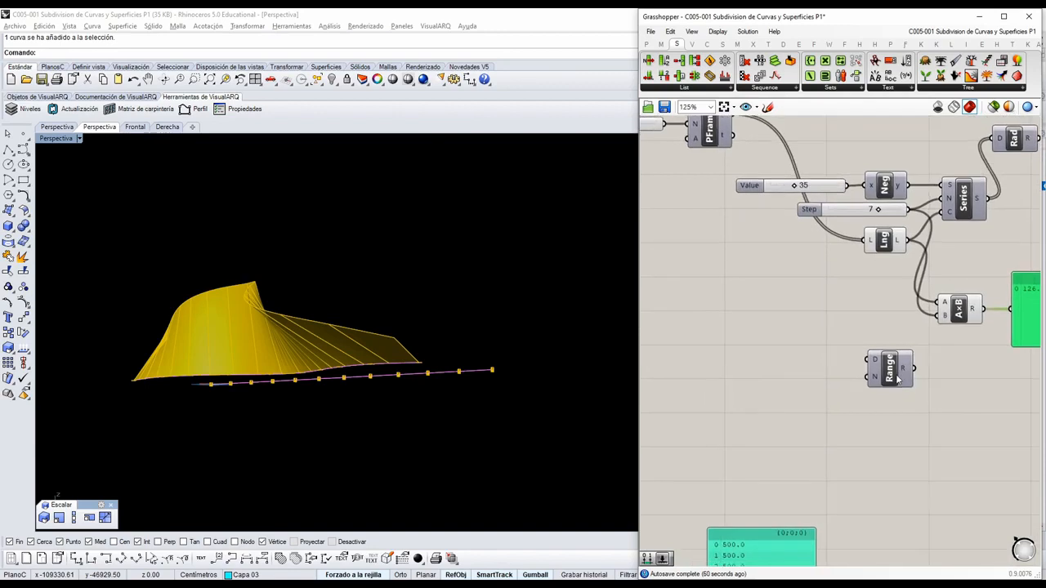
pyautogui.moveTo(506, 371); pyautogui.dragTo(539, 405, button='right')
pyautogui.moveTo(888, 377); pyautogui.dragTo(868, 340, button='right')
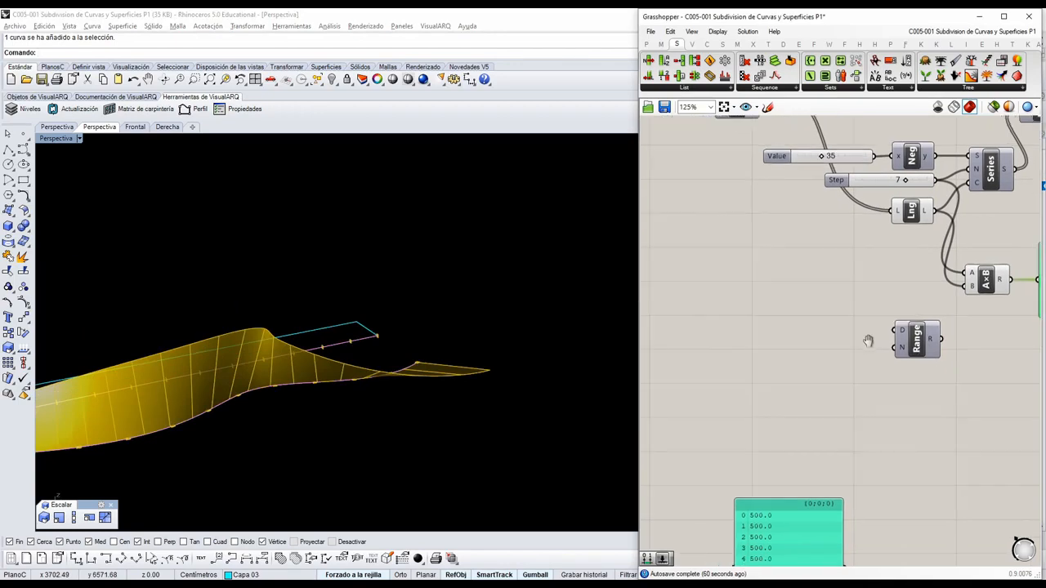
pyautogui.moveTo(423, 396); pyautogui.dragTo(494, 344, button='right')
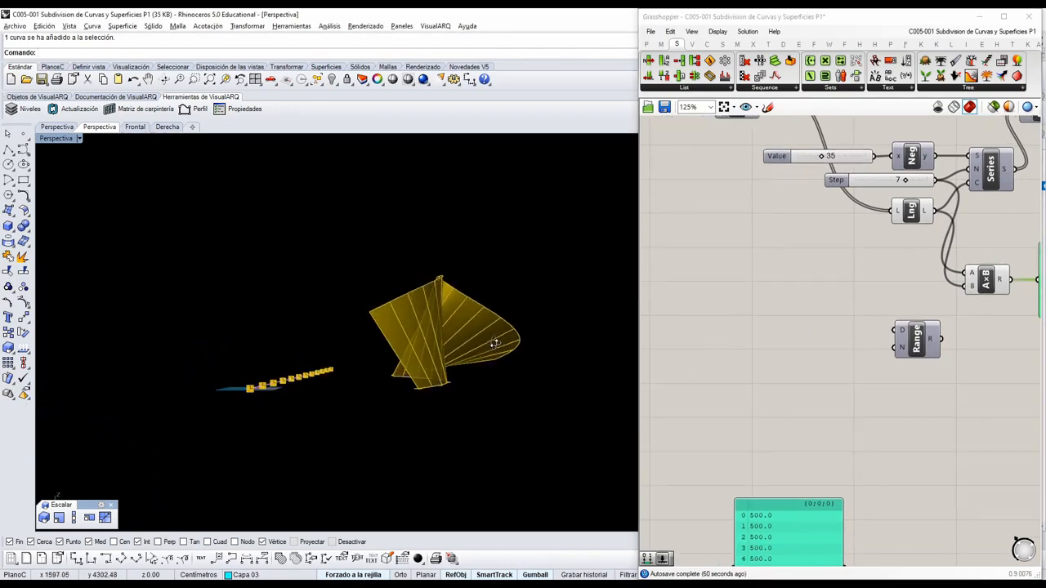
pyautogui.moveTo(913, 245); pyautogui.dragTo(817, 308, button='right')
pyautogui.scroll(-2, 931, 269)
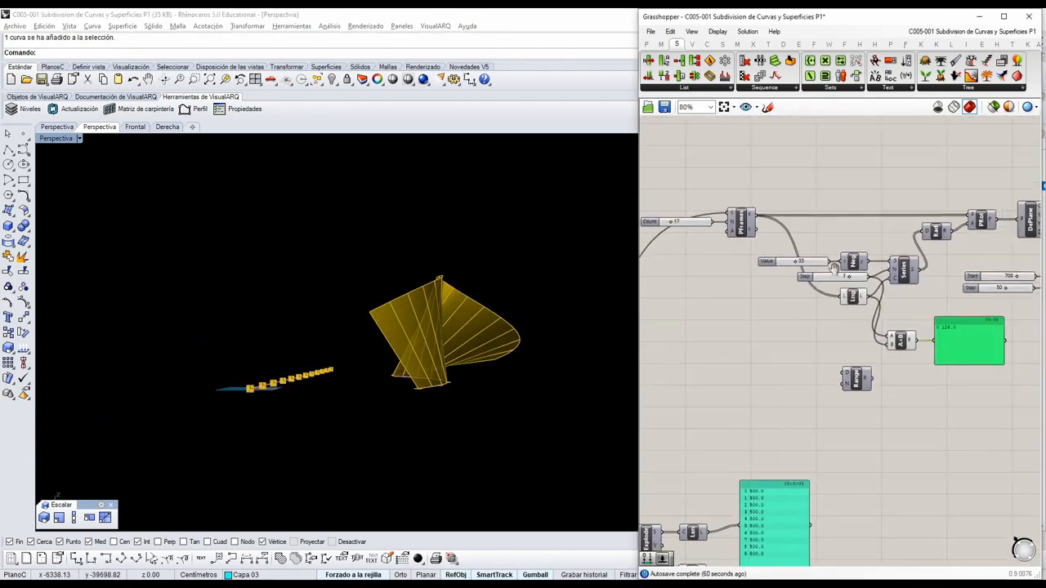
pyautogui.moveTo(976, 243); pyautogui.dragTo(892, 249, button='right')
pyautogui.scroll(1, 893, 249)
# Enable the preview of the rotated planes from the PRot component and bring the loft's end into close view.
pyautogui.click(903, 222)
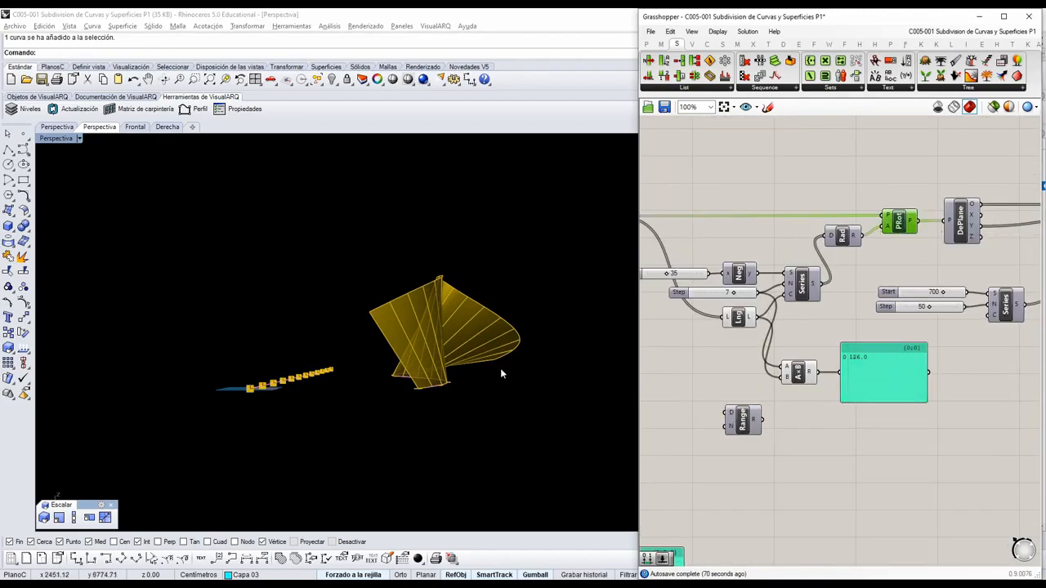
pyautogui.moveTo(500, 367); pyautogui.dragTo(488, 433, button='right')
pyautogui.scroll(6, 390, 497)
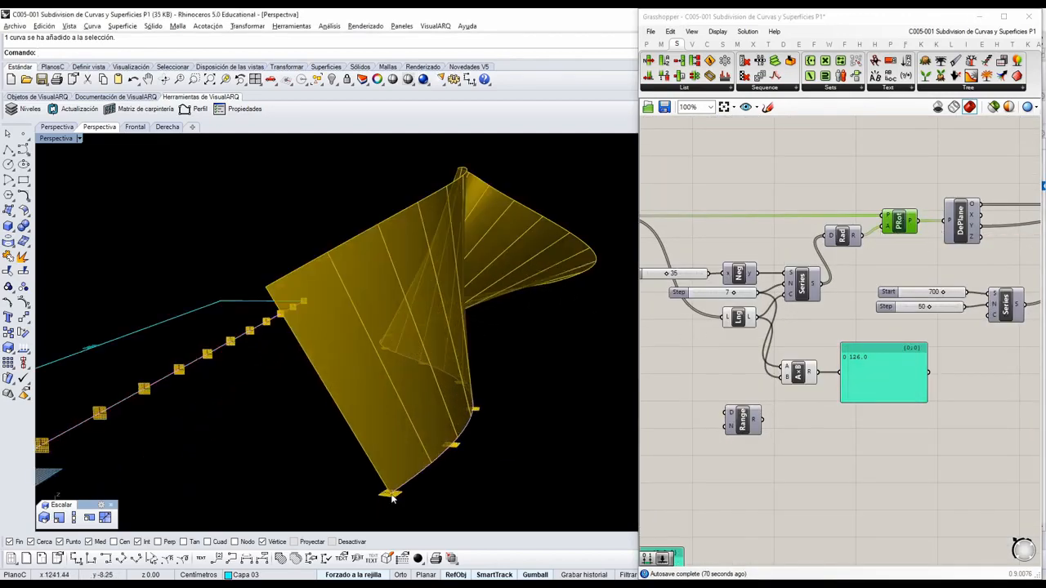
pyautogui.click(914, 258)
pyautogui.click(899, 223)
pyautogui.middleClick(899, 224)
pyautogui.click(915, 209)
pyautogui.scroll(-1, 915, 218)
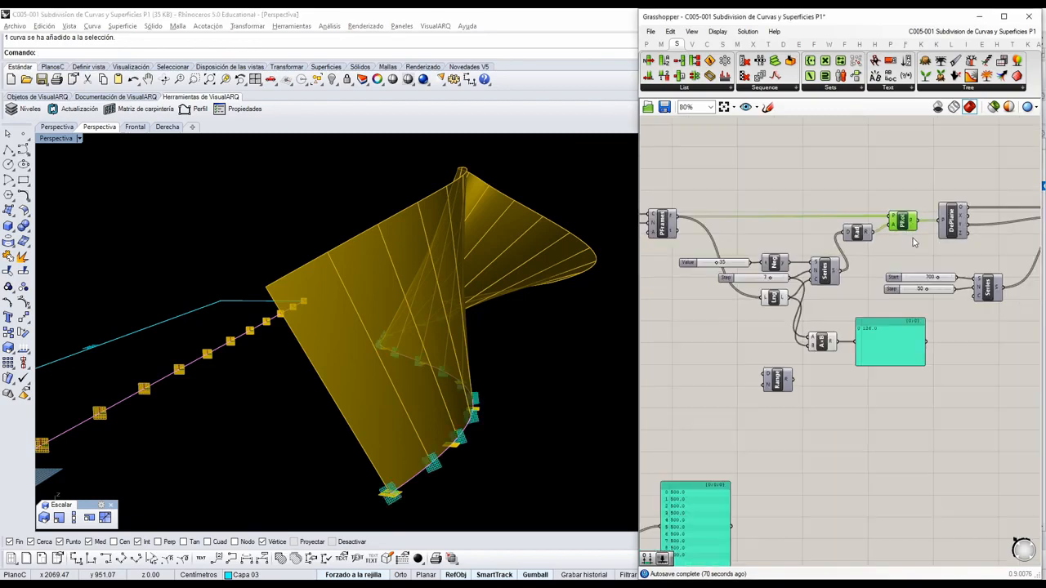
# Turn off the HFrames preview and examine the rotated planes at the end of the curve.
pyautogui.scroll(-3, 767, 331)
pyautogui.moveTo(681, 357); pyautogui.dragTo(825, 313, button='right')
pyautogui.scroll(2, 742, 314)
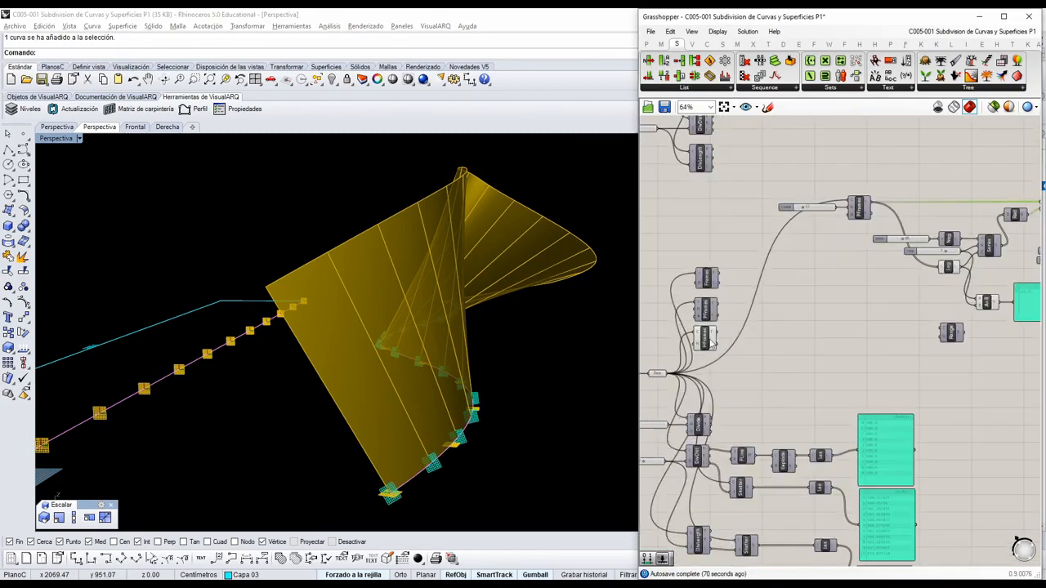
pyautogui.click(707, 341)
pyautogui.middleClick(707, 340)
pyautogui.moveTo(494, 444); pyautogui.dragTo(513, 412, button='right')
pyautogui.scroll(3, 510, 410)
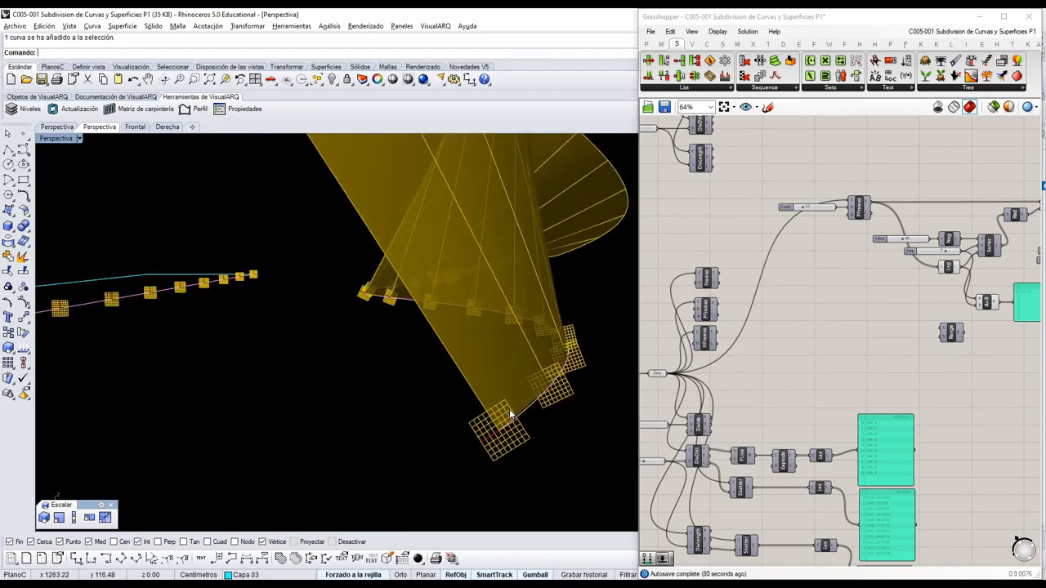
pyautogui.scroll(-3, 511, 415)
# Enable the preview of PFrames and disable the preview of PRot to show only the unrotated planes on the curve.
pyautogui.moveTo(929, 336); pyautogui.dragTo(841, 359, button='right')
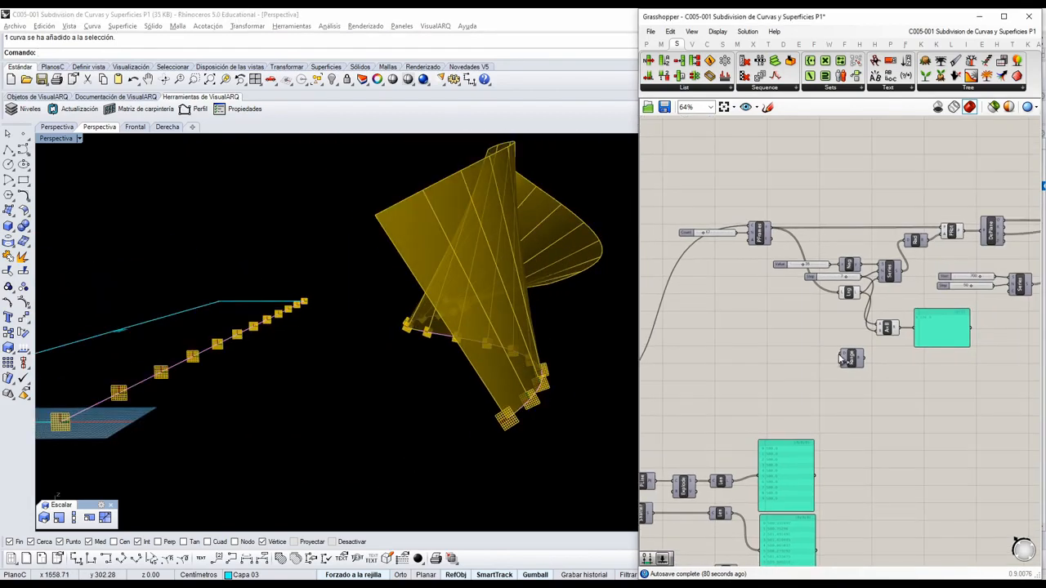
pyautogui.click(761, 233)
pyautogui.middleClick(767, 232)
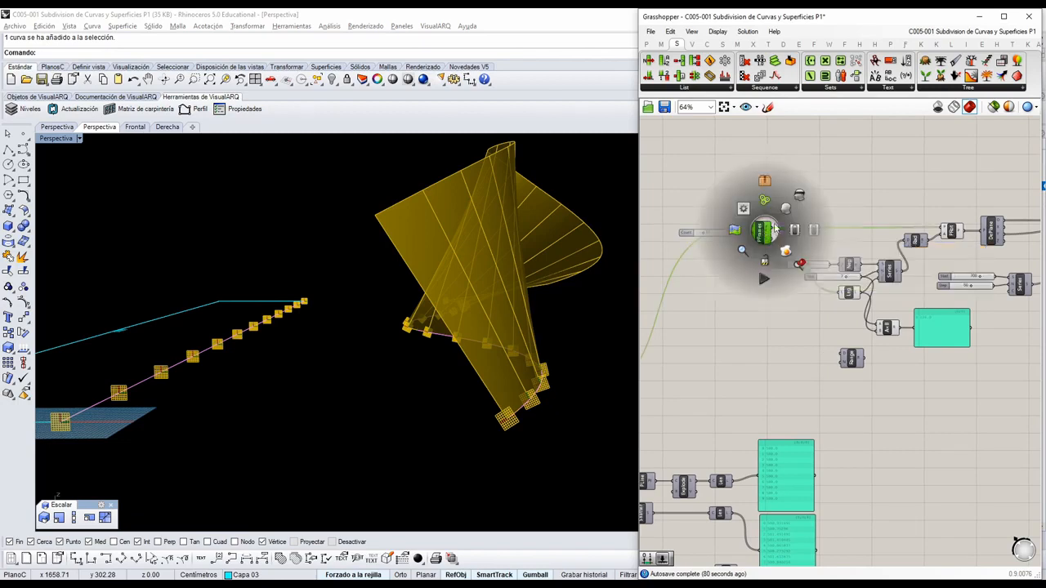
pyautogui.click(788, 207)
pyautogui.click(851, 197)
pyautogui.click(950, 232)
pyautogui.middleClick(950, 232)
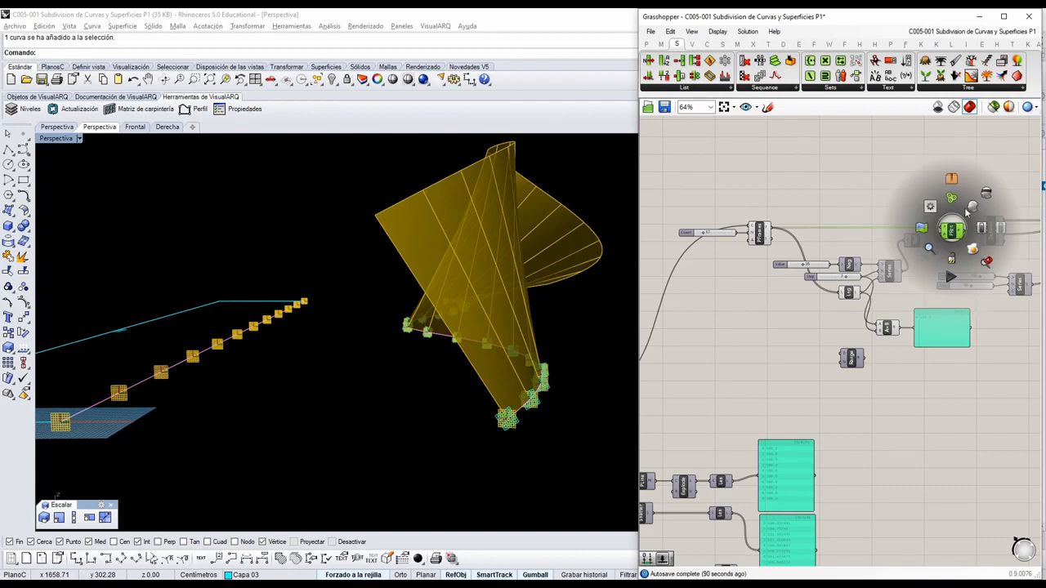
pyautogui.click(985, 194)
pyautogui.click(959, 162)
pyautogui.scroll(4, 504, 415)
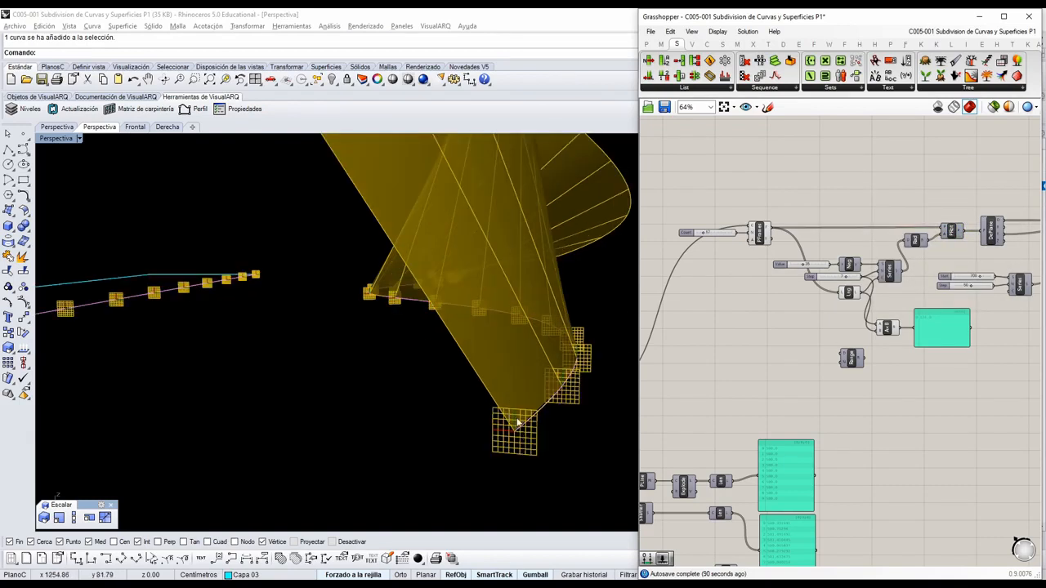
# Add a Construct Domain component beside Range and connect its output to the D input of Range.
pyautogui.scroll(3, 833, 296)
pyautogui.scroll(5, 790, 297)
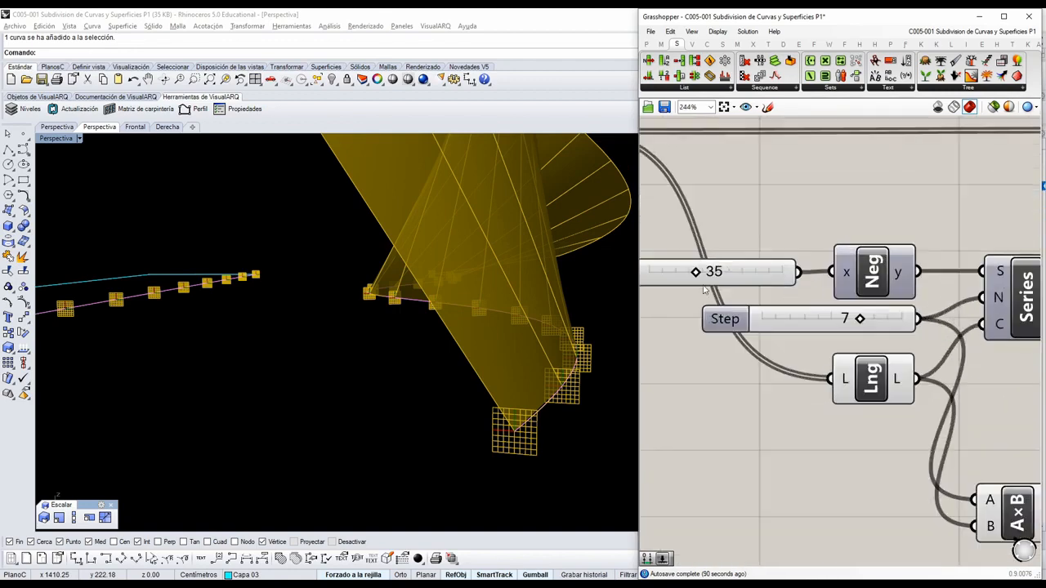
pyautogui.moveTo(692, 269); pyautogui.dragTo(691, 270)
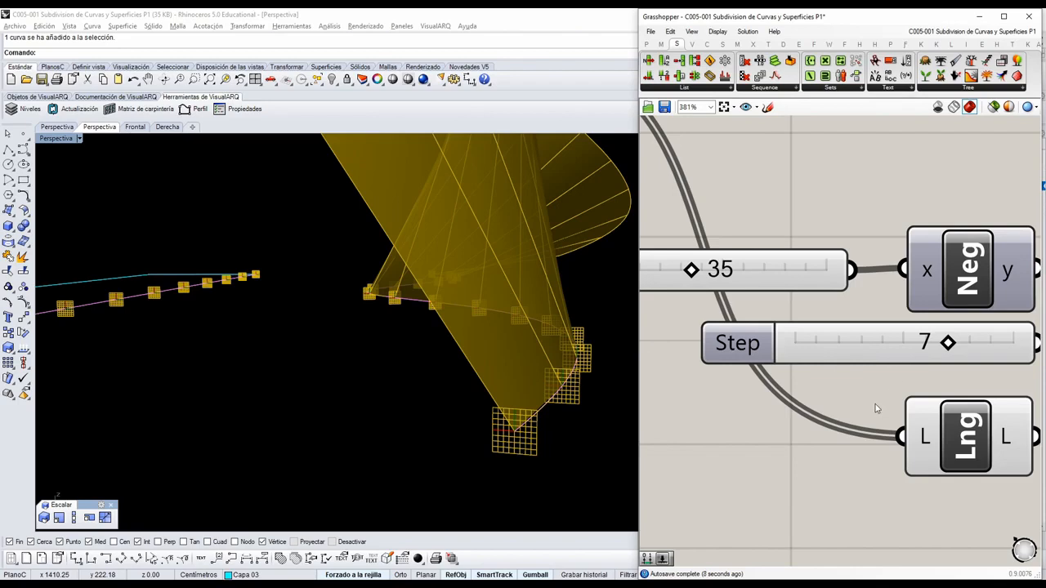
pyautogui.scroll(-8, 875, 407)
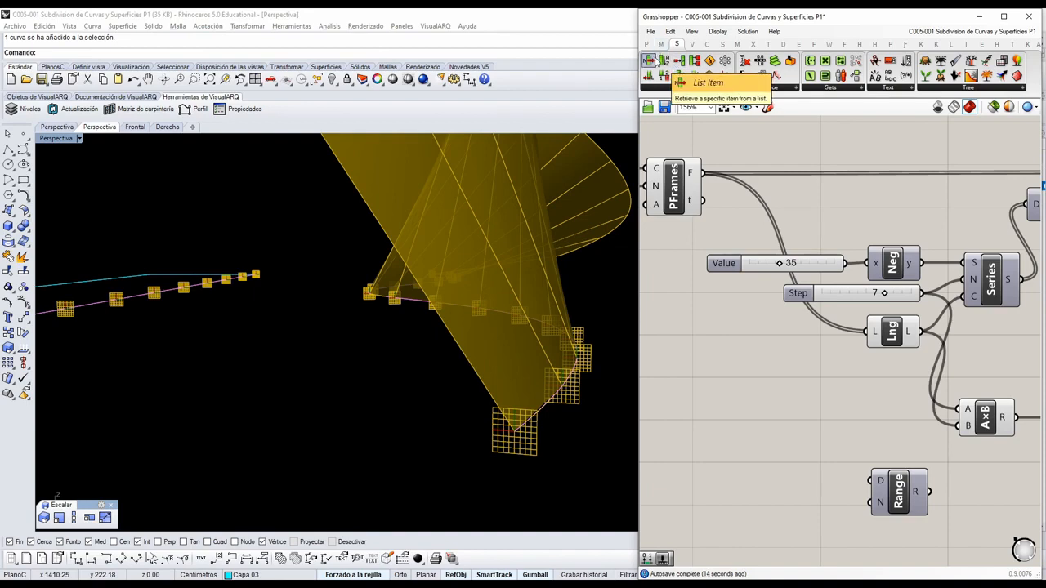
pyautogui.click(660, 44)
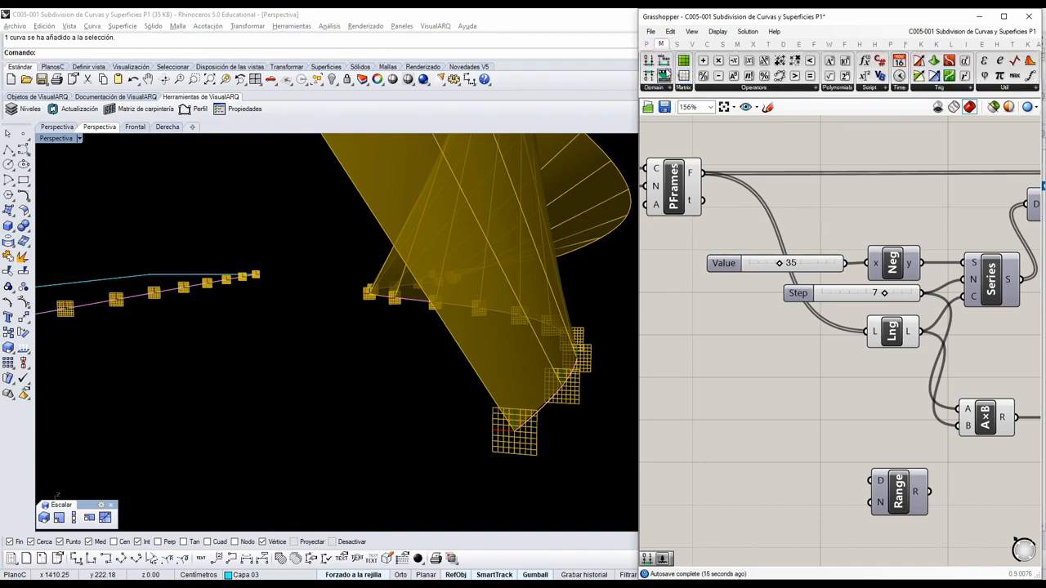
pyautogui.moveTo(663, 75); pyautogui.dragTo(870, 481)
pyautogui.moveTo(818, 488); pyautogui.dragTo(871, 448, button='right')
pyautogui.moveTo(842, 442); pyautogui.dragTo(850, 442)
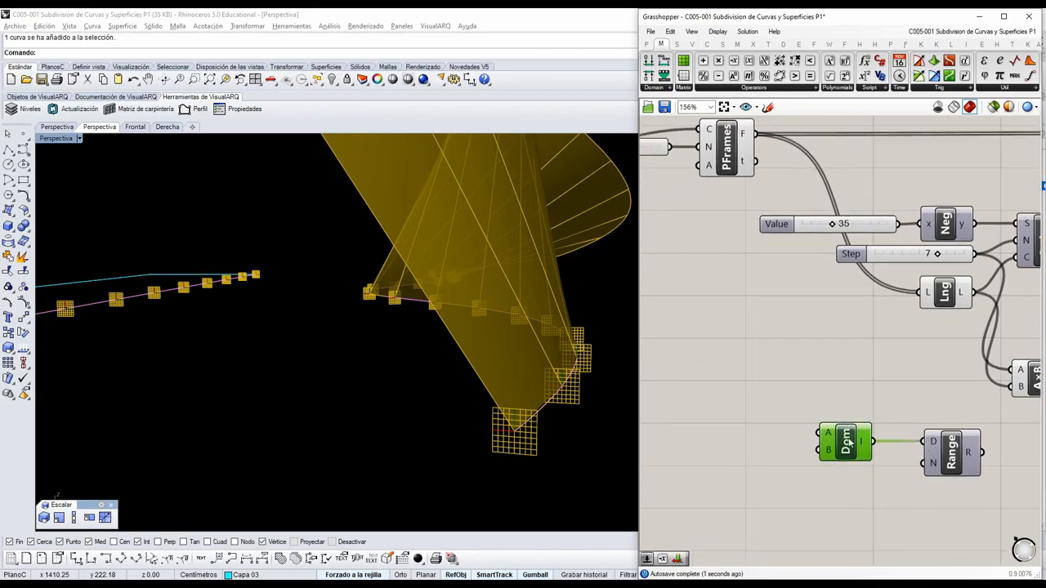
# Duplicate the Value slider with its Negative component, place the copy beside the domain, and connect it to the domain's A input.
pyautogui.click(931, 219)
pyautogui.keyDown('shift'); pyautogui.click(876, 230); pyautogui.keyUp('shift')
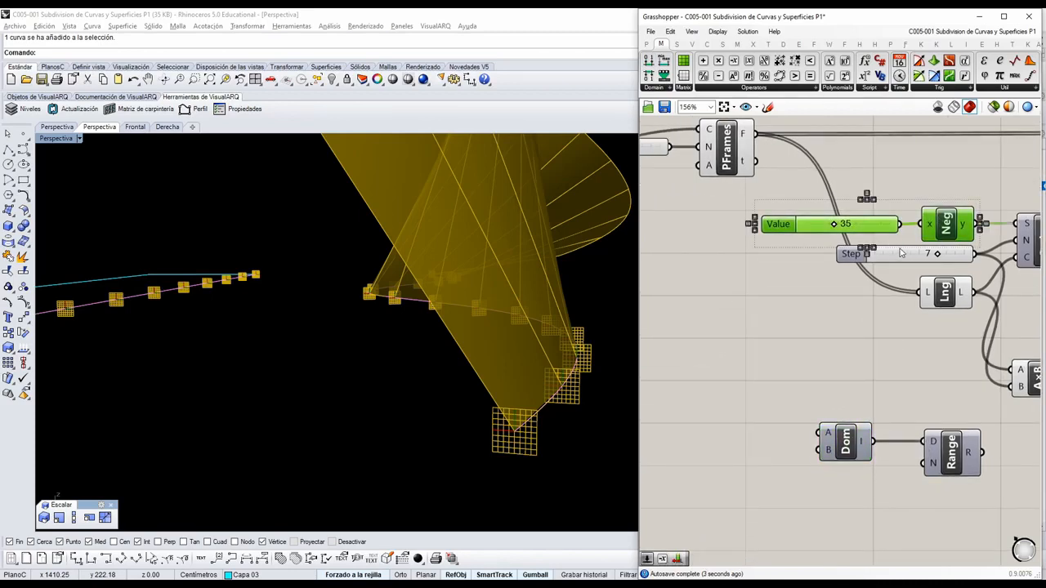
pyautogui.keyDown('alt'); pyautogui.moveTo(933, 232); pyautogui.dragTo(858, 298); pyautogui.keyUp('alt')
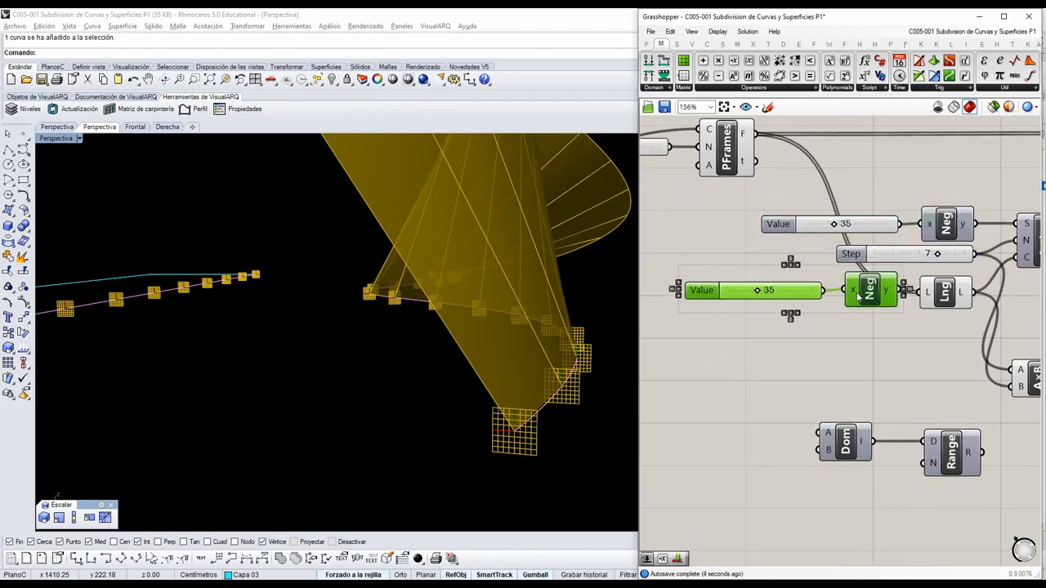
pyautogui.click(797, 374)
pyautogui.moveTo(771, 373); pyautogui.dragTo(820, 433)
pyautogui.moveTo(859, 392); pyautogui.dragTo(907, 369, button='right')
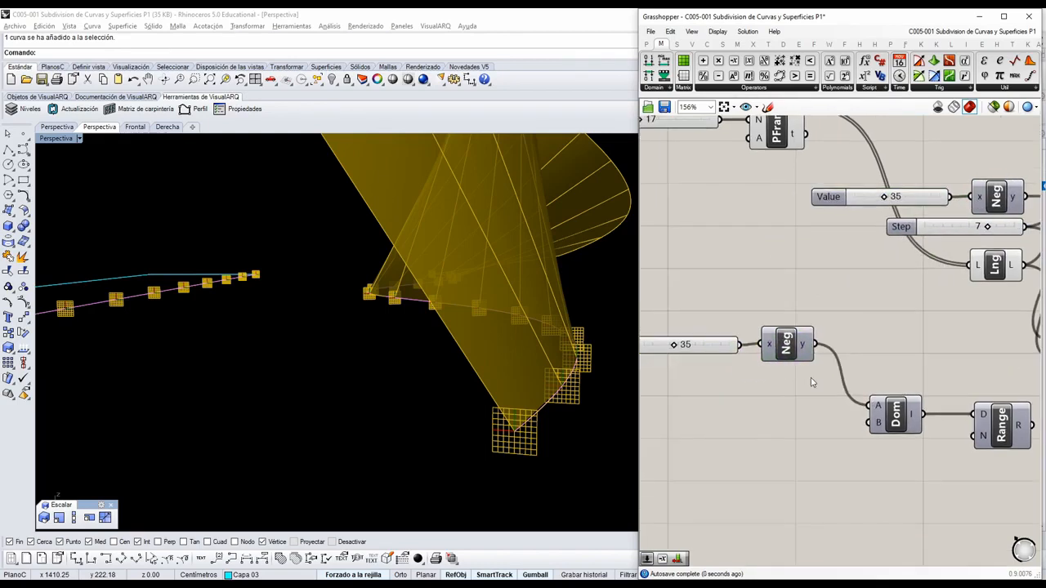
pyautogui.moveTo(813, 384); pyautogui.dragTo(708, 327)
pyautogui.moveTo(789, 346); pyautogui.dragTo(782, 404)
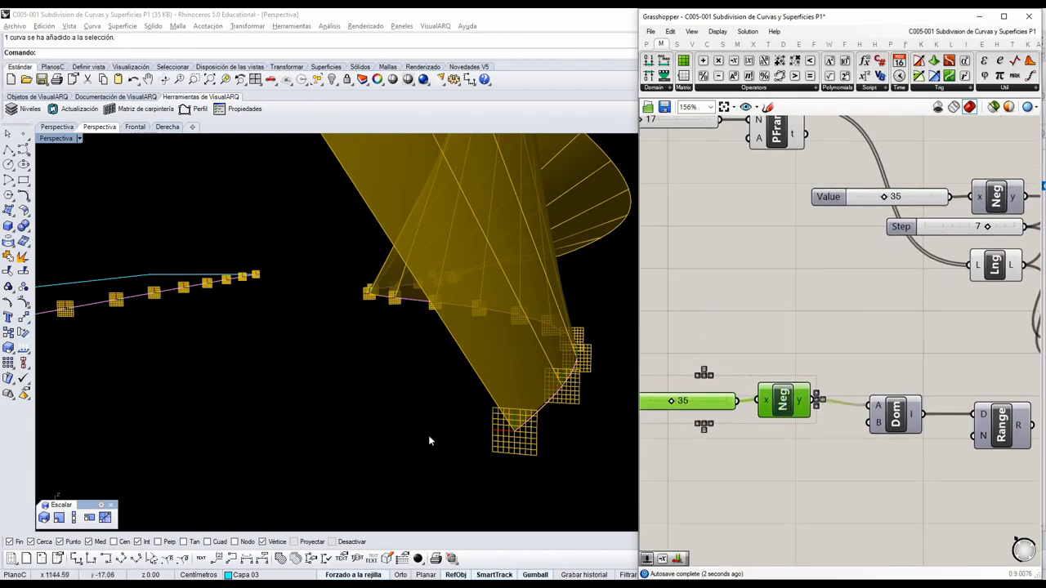
# Add a number slider with value 70 and connect it to the B input of the Construct Domain component.
pyautogui.scroll(-5, 428, 434)
pyautogui.moveTo(437, 425); pyautogui.dragTo(488, 326, button='right')
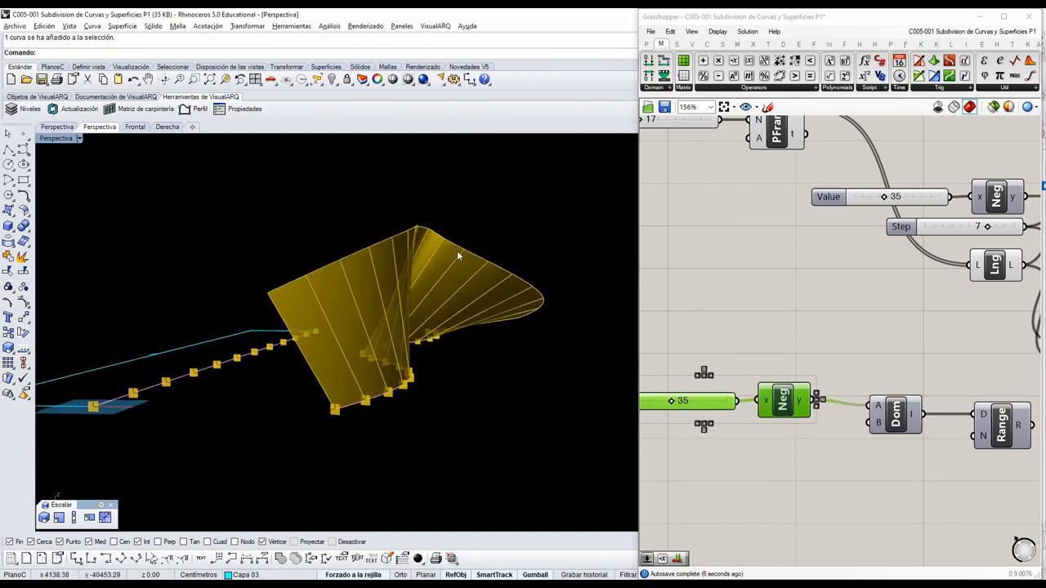
pyautogui.moveTo(728, 365); pyautogui.dragTo(738, 350, button='right')
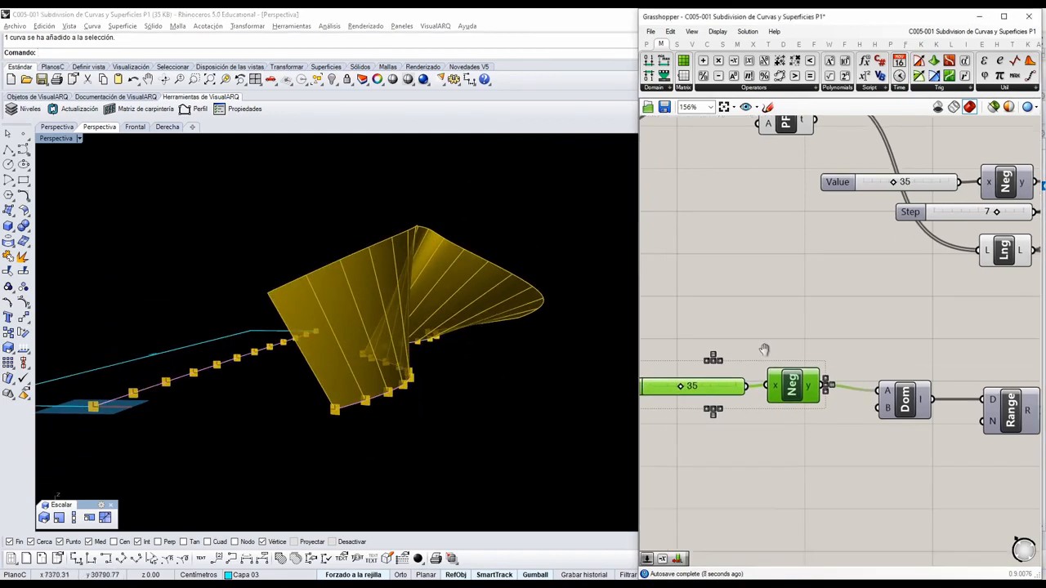
pyautogui.doubleClick(776, 415)
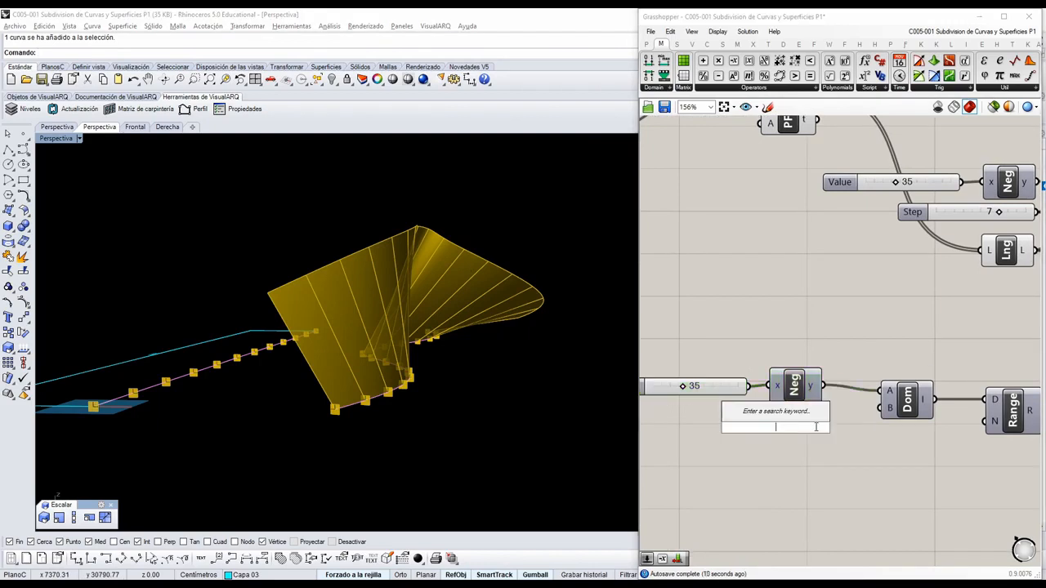
pyautogui.write('70')
pyautogui.press('Return')
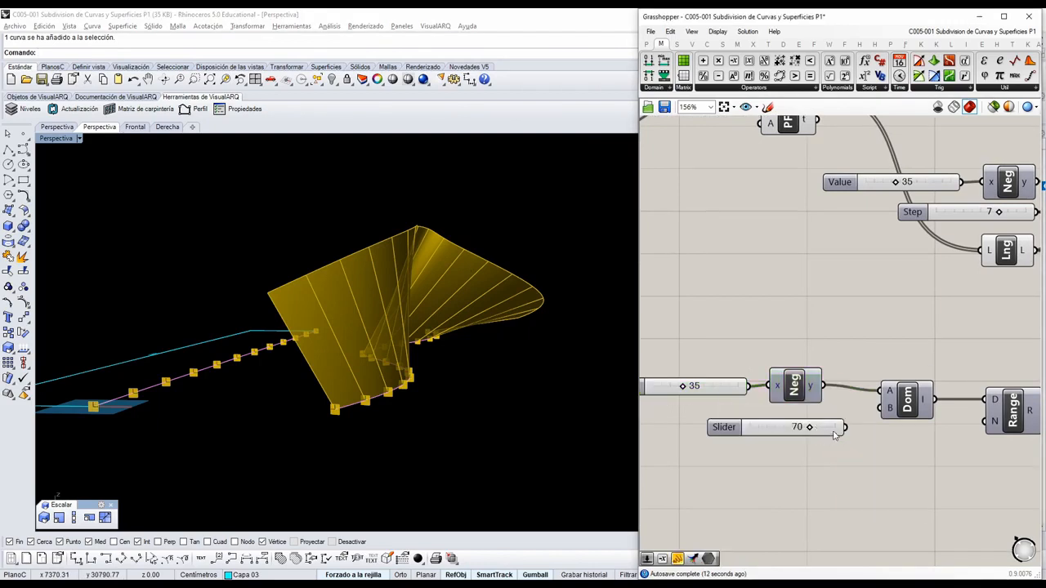
pyautogui.click(829, 429)
pyautogui.moveTo(847, 426); pyautogui.dragTo(704, 362)
pyautogui.moveTo(810, 385); pyautogui.dragTo(833, 391)
pyautogui.click(889, 361)
pyautogui.moveTo(888, 364); pyautogui.dragTo(780, 349, button='right')
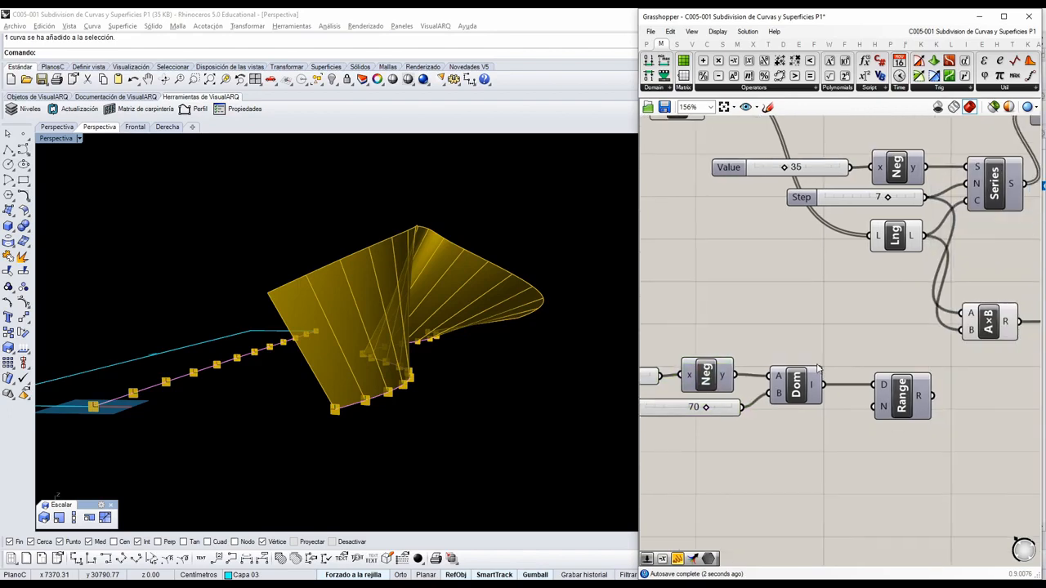
# Duplicate the panel of the multiplication result beside Range and connect the Range output to it.
pyautogui.scroll(-1, 780, 361)
pyautogui.scroll(1, 898, 414)
pyautogui.scroll(-1, 889, 405)
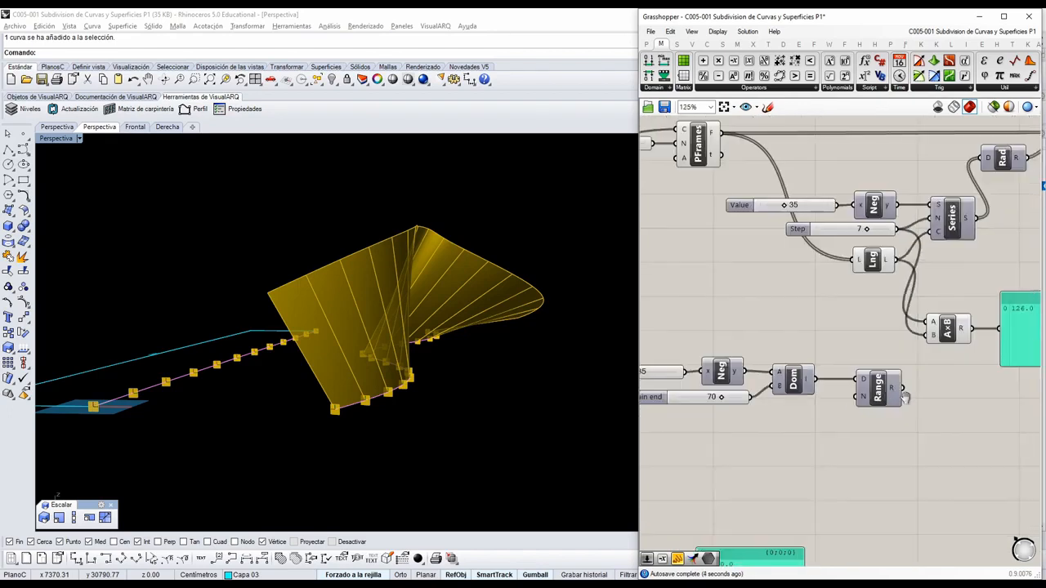
pyautogui.click(1007, 352)
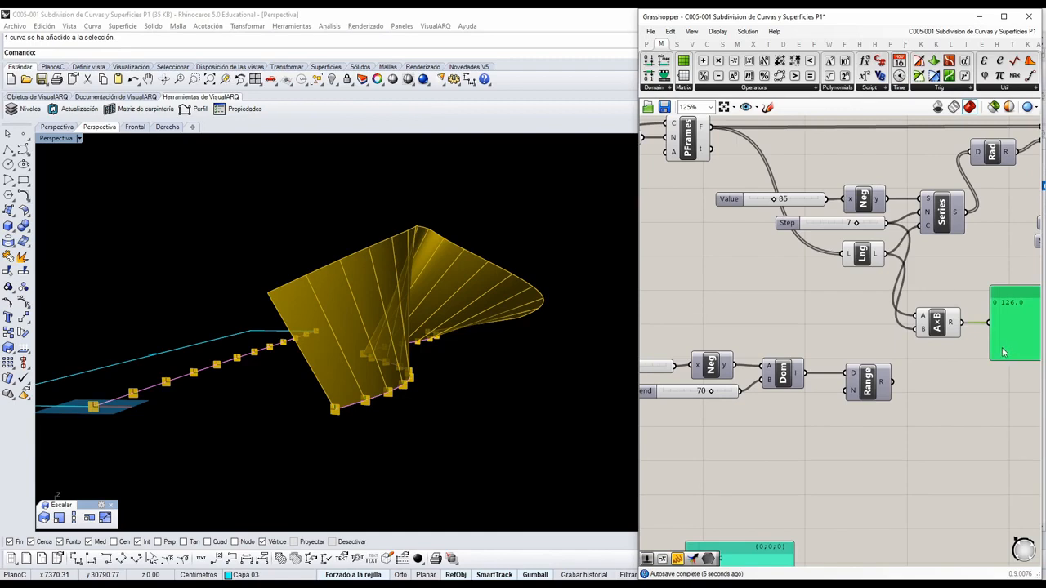
pyautogui.keyDown('alt'); pyautogui.moveTo(1003, 351); pyautogui.dragTo(978, 416); pyautogui.keyUp('alt')
pyautogui.moveTo(891, 382); pyautogui.dragTo(957, 527)
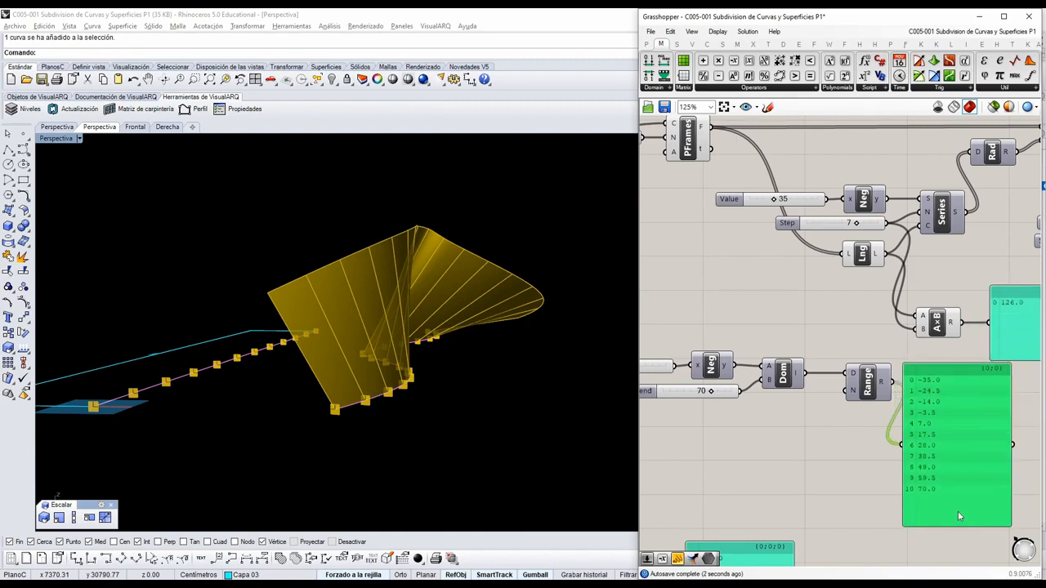
pyautogui.moveTo(935, 495); pyautogui.dragTo(954, 429, button='right')
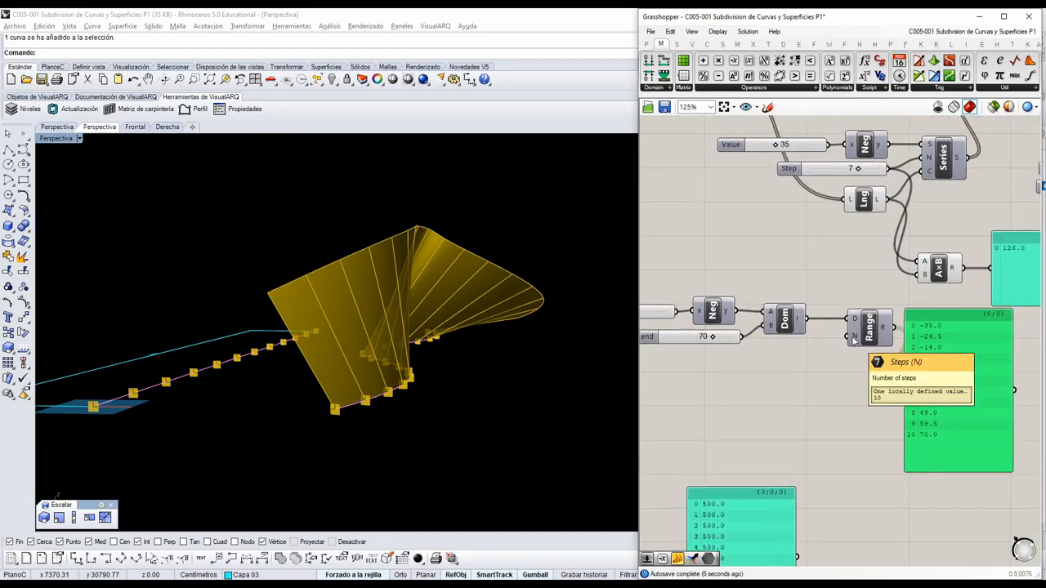
# Compare the listed Range angles with the twisted surface and shift the Range component slightly away from its panel.
pyautogui.moveTo(825, 357); pyautogui.dragTo(877, 355, button='right')
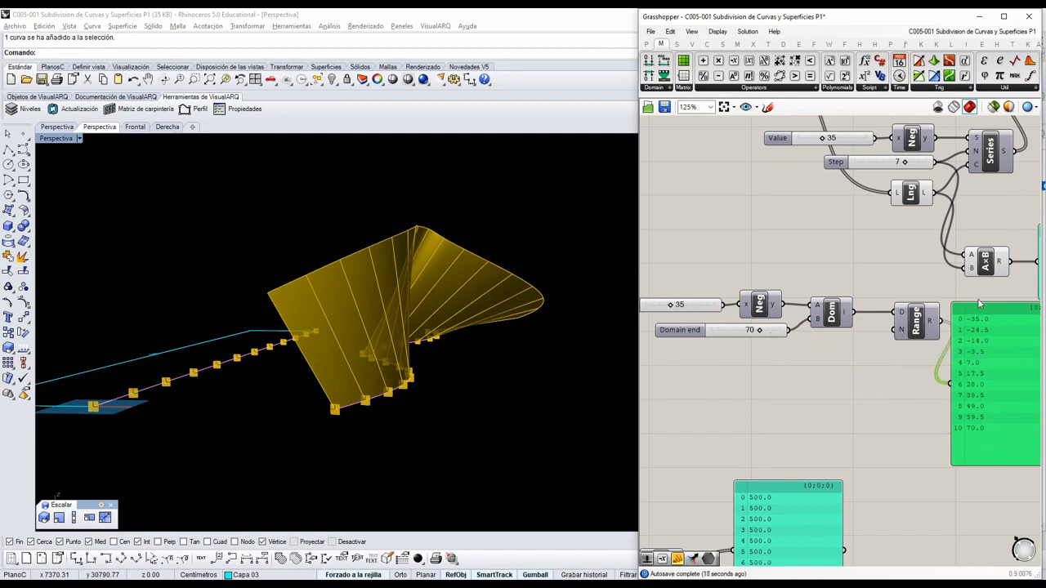
pyautogui.moveTo(541, 348); pyautogui.dragTo(523, 336, button='right')
pyautogui.moveTo(933, 428); pyautogui.dragTo(880, 431, button='right')
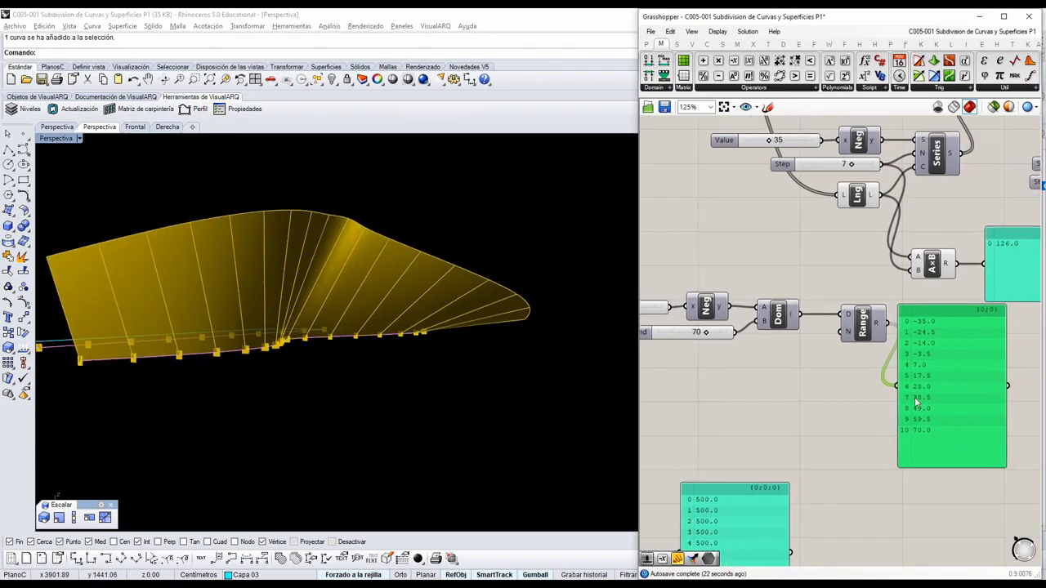
pyautogui.moveTo(862, 325); pyautogui.dragTo(844, 325)
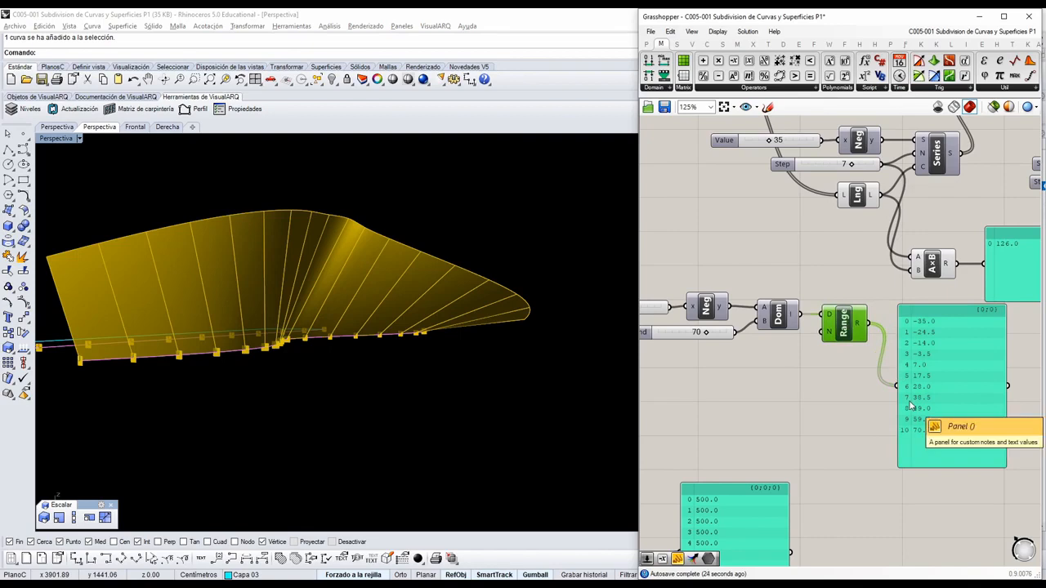
pyautogui.moveTo(884, 397); pyautogui.dragTo(872, 435, button='right')
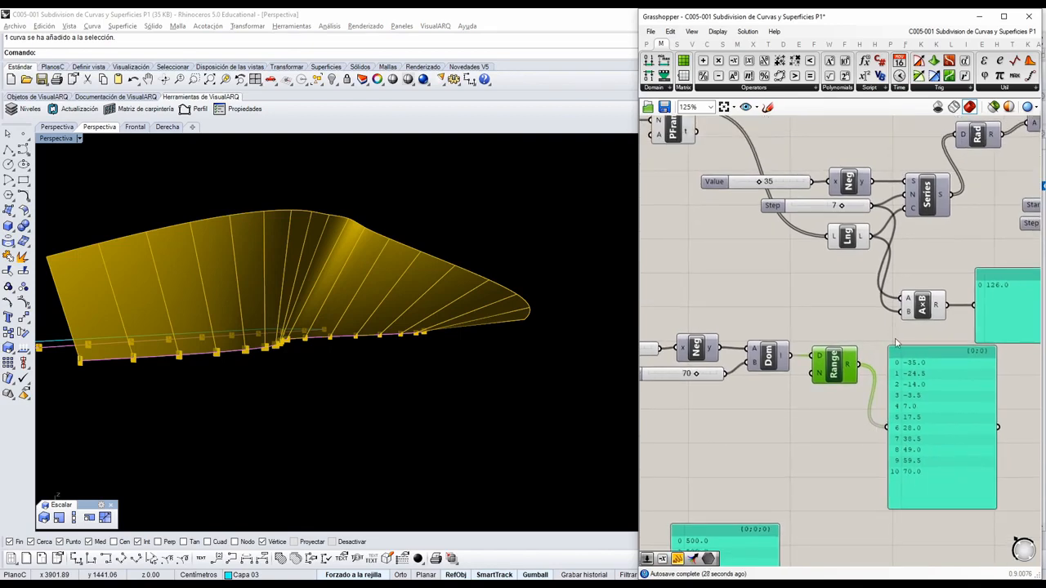
# Set the PFrames Count slider to 21 and connect it to the N input of Range as well.
pyautogui.moveTo(896, 342); pyautogui.dragTo(916, 342, button='right')
pyautogui.scroll(-2, 880, 368)
pyautogui.moveTo(805, 296); pyautogui.dragTo(815, 299, button='right')
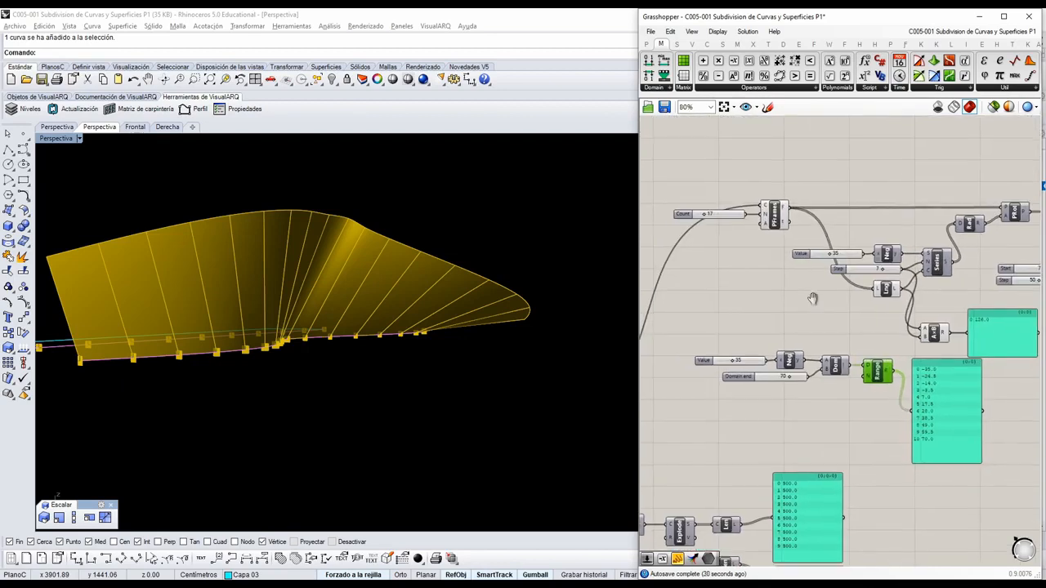
pyautogui.scroll(3, 738, 228)
pyautogui.moveTo(677, 210); pyautogui.dragTo(682, 211)
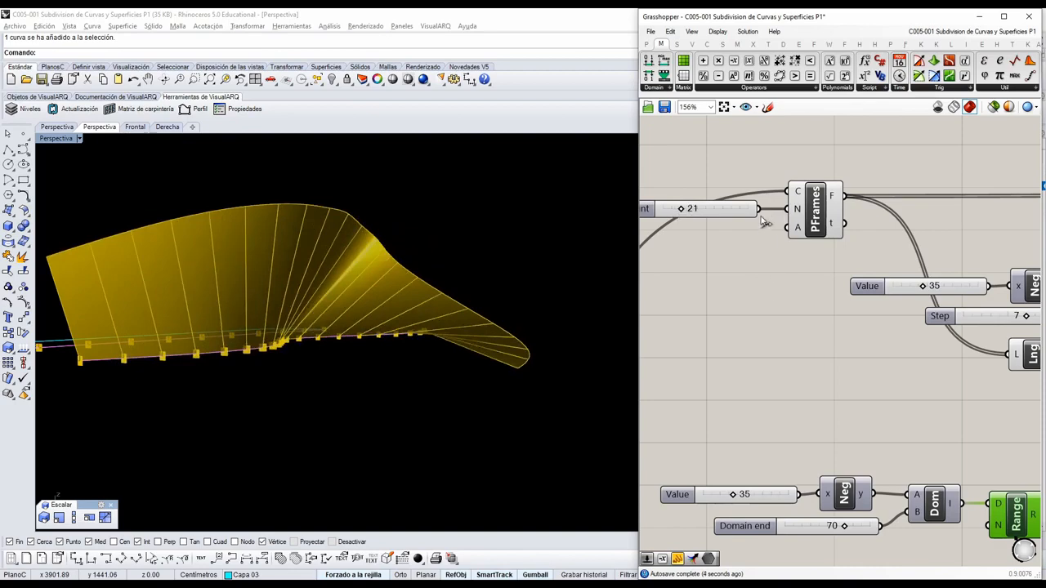
pyautogui.moveTo(760, 209); pyautogui.dragTo(1015, 516)
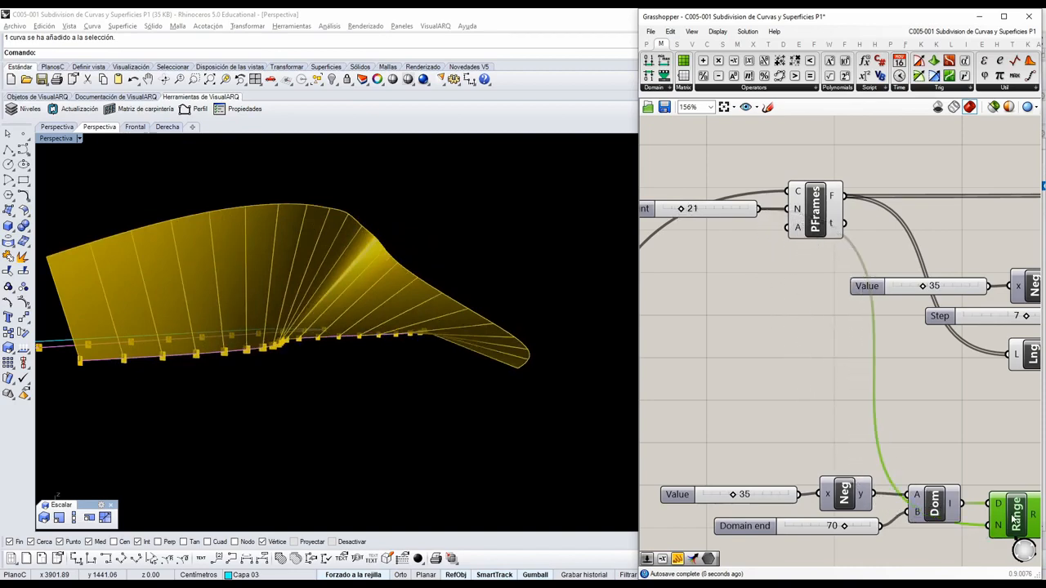
# Compare the full list of Range angles with the number of frames output by PFrames.
pyautogui.moveTo(1016, 519); pyautogui.dragTo(852, 400, button='right')
pyautogui.scroll(-1, 843, 421)
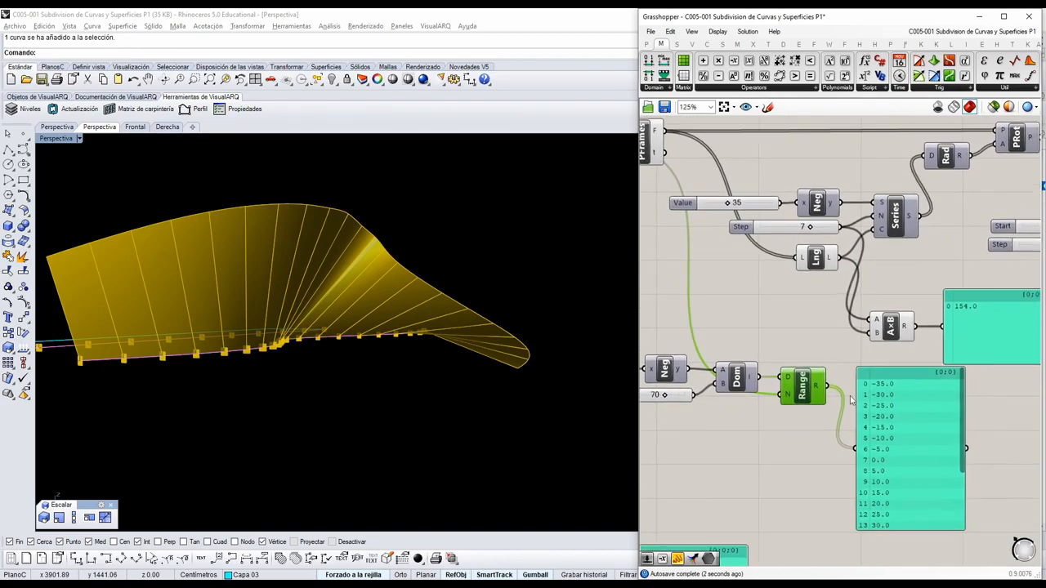
pyautogui.moveTo(963, 462); pyautogui.dragTo(961, 537)
pyautogui.scroll(-2, 920, 489)
pyautogui.moveTo(772, 371); pyautogui.dragTo(846, 389, button='right')
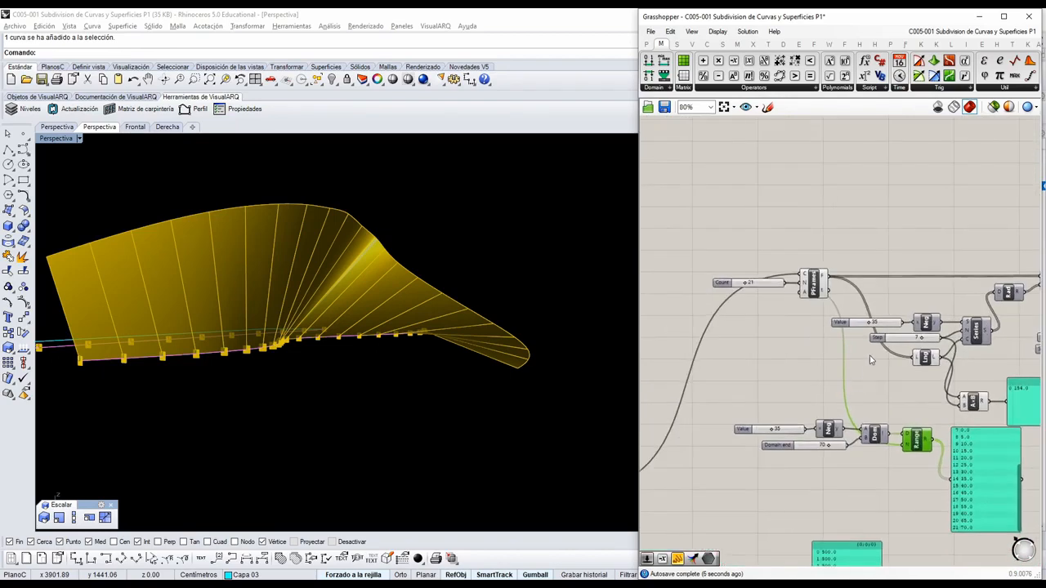
pyautogui.scroll(3, 863, 306)
pyautogui.moveTo(785, 253)
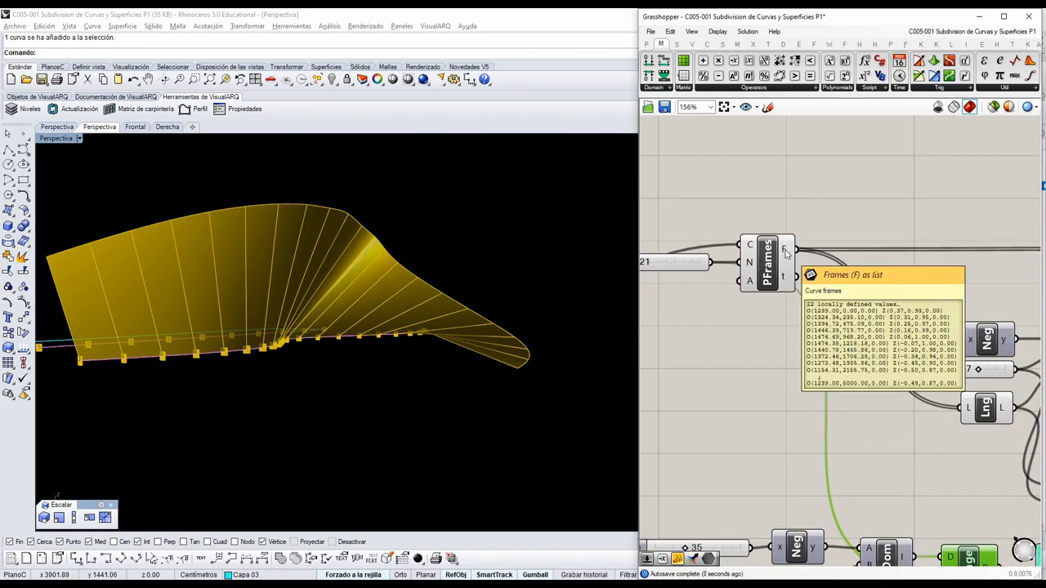
pyautogui.scroll(-3, 785, 252)
pyautogui.moveTo(904, 347); pyautogui.dragTo(838, 335, button='right')
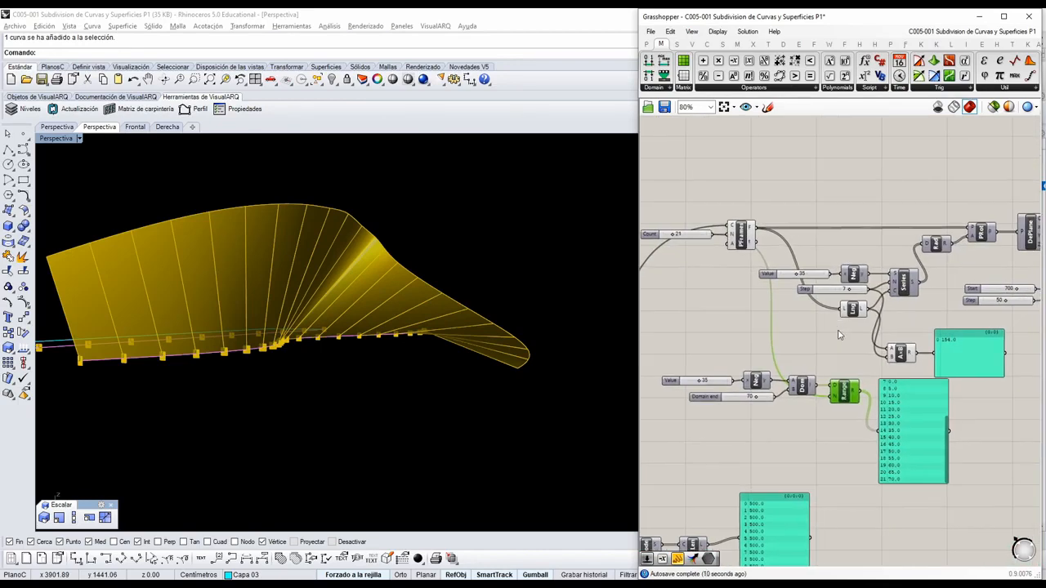
pyautogui.scroll(1, 896, 424)
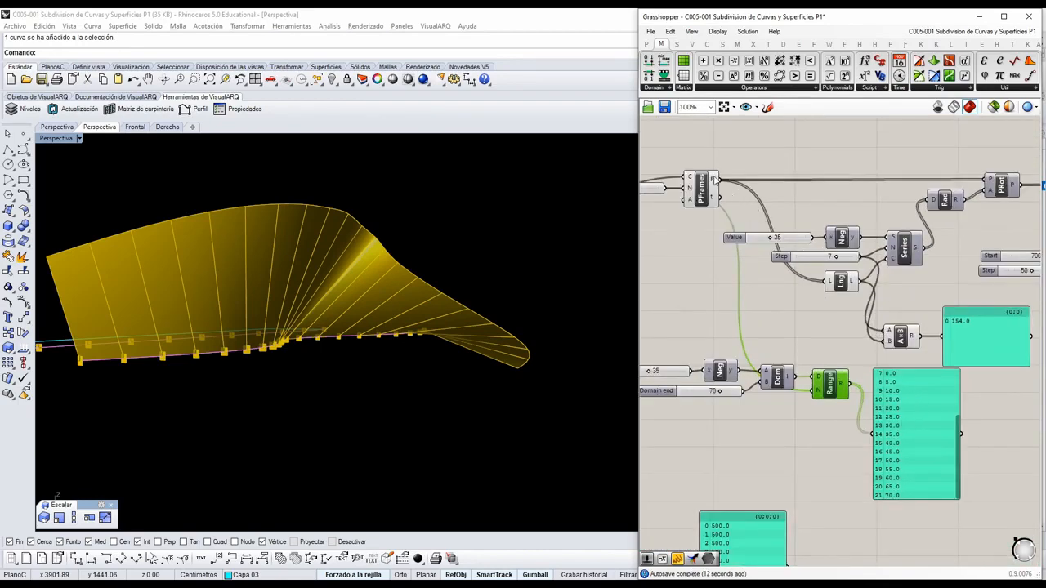
# Enlarge the Range panel until it lists every angle and move it clear of the Series and multiplication components.
pyautogui.moveTo(902, 373); pyautogui.dragTo(904, 260)
pyautogui.scroll(2, 904, 261)
pyautogui.scroll(-1, 903, 280)
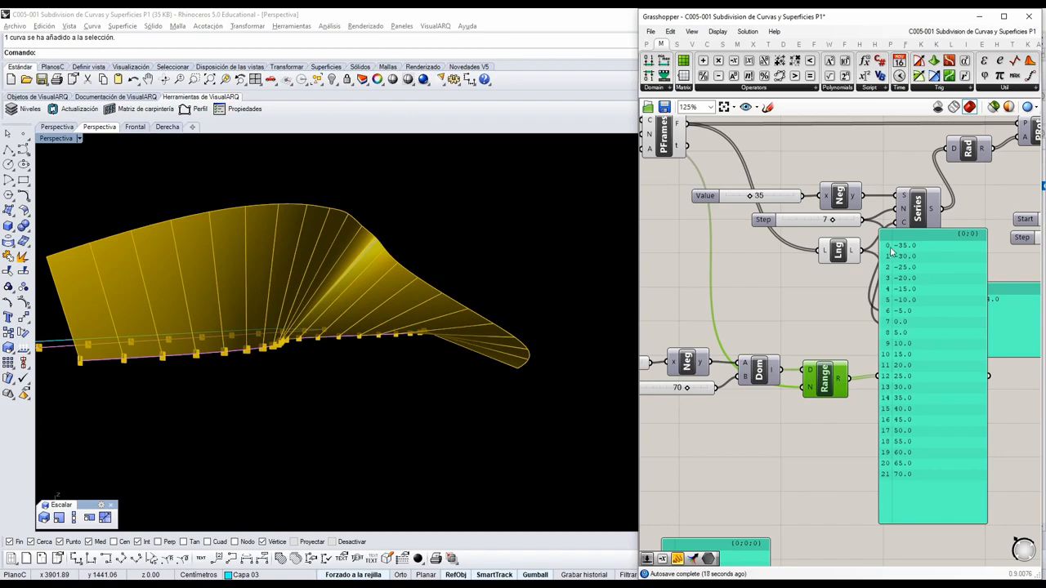
pyautogui.moveTo(832, 445); pyautogui.dragTo(807, 495, button='right')
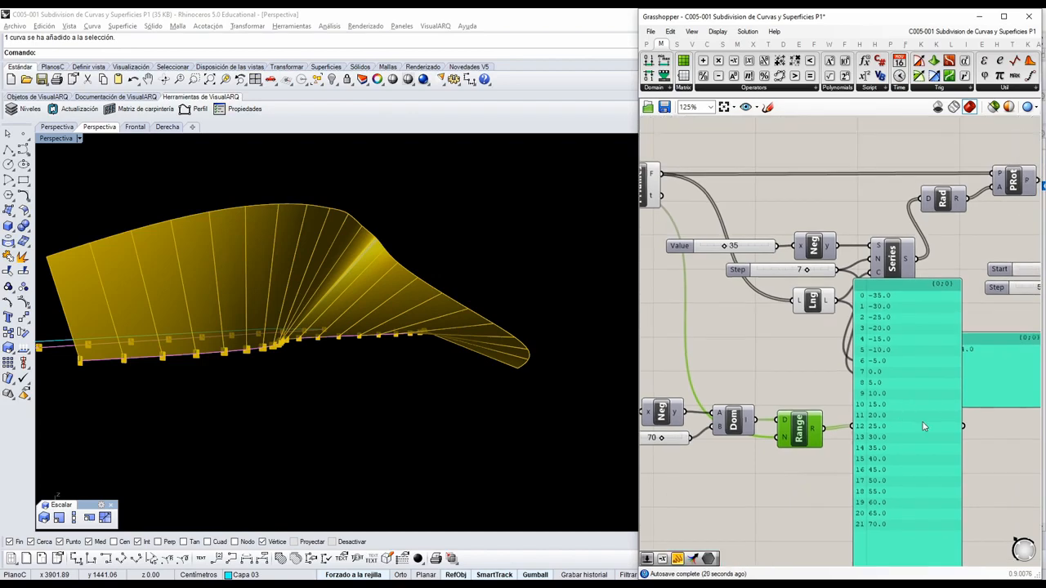
pyautogui.moveTo(924, 426); pyautogui.dragTo(1012, 480)
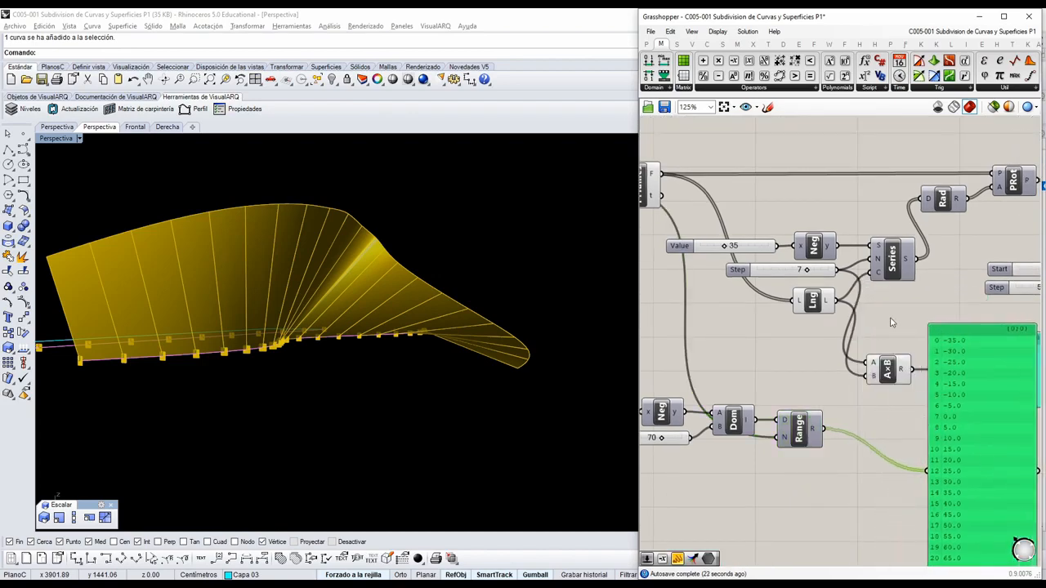
# Shift the angle Series group aside and connect the Range output to the Radians D input in place of Series.
pyautogui.moveTo(903, 319); pyautogui.dragTo(756, 233)
pyautogui.moveTo(895, 250); pyautogui.dragTo(832, 251)
pyautogui.click(842, 386)
pyautogui.moveTo(825, 431); pyautogui.dragTo(915, 204)
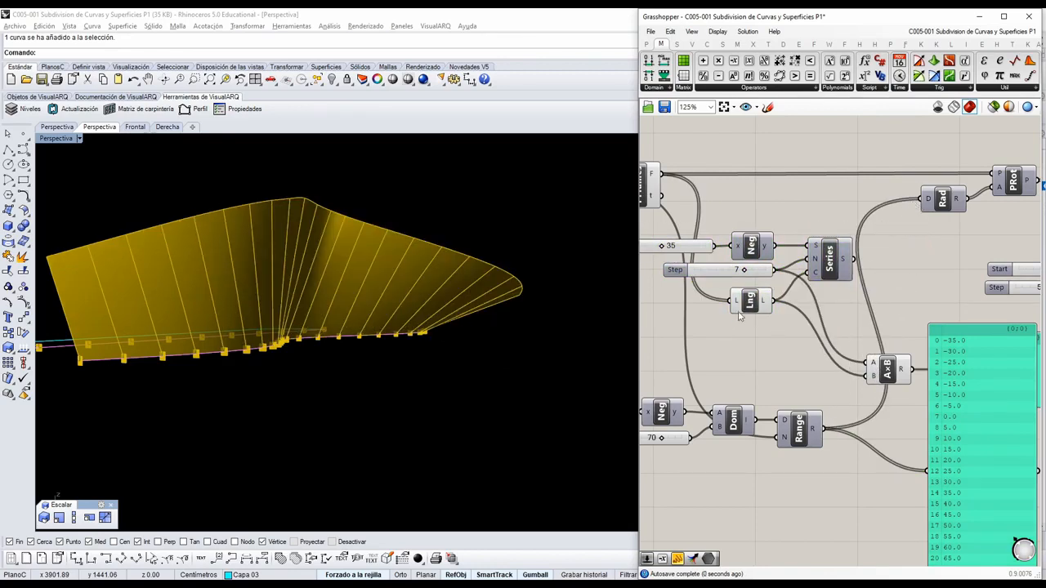
pyautogui.moveTo(463, 359); pyautogui.dragTo(245, 391, button='right')
# Try PFrames Count values of 30 and 28 while viewing the twisted surface from several directions.
pyautogui.moveTo(676, 385); pyautogui.dragTo(868, 407, button='right')
pyautogui.scroll(2, 748, 225)
pyautogui.moveTo(756, 260); pyautogui.dragTo(790, 339, button='right')
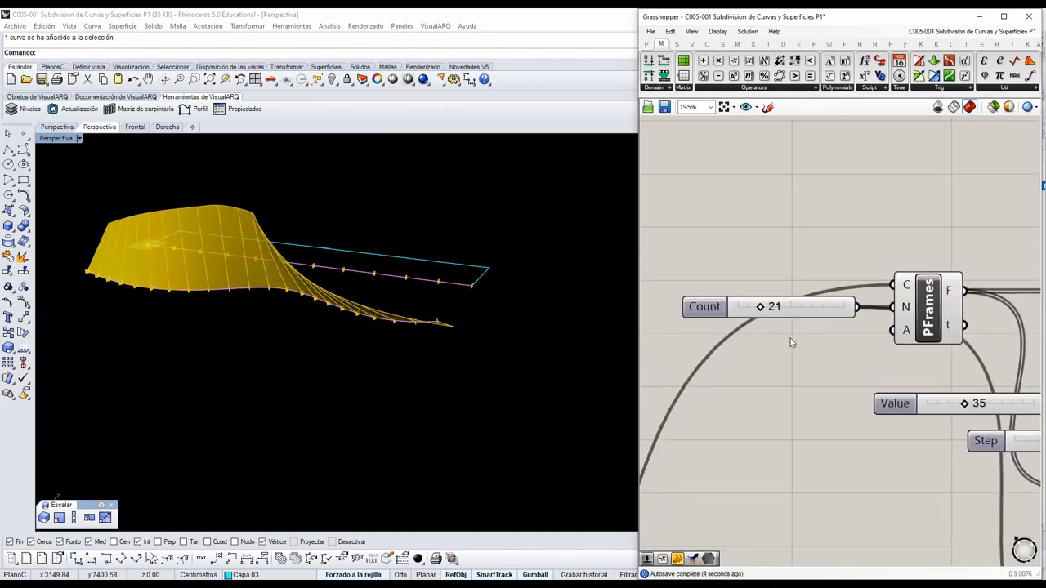
pyautogui.moveTo(765, 307)
pyautogui.mouseDown()
pyautogui.moveTo(787, 307)
pyautogui.moveTo(768, 308)
pyautogui.mouseUp()
pyautogui.moveTo(323, 312); pyautogui.dragTo(477, 280, button='right')
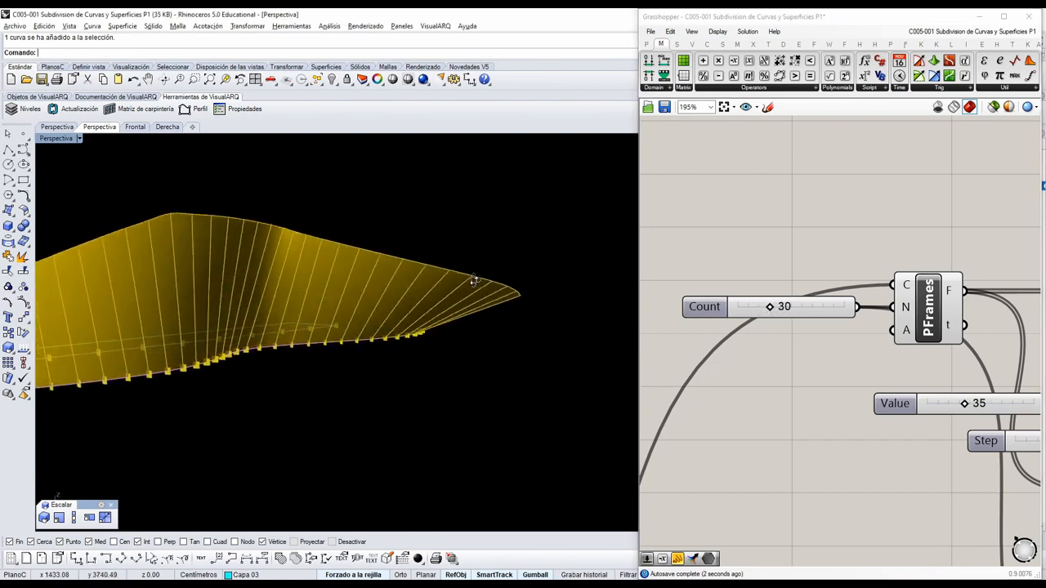
pyautogui.moveTo(319, 288); pyautogui.dragTo(473, 335, button='right')
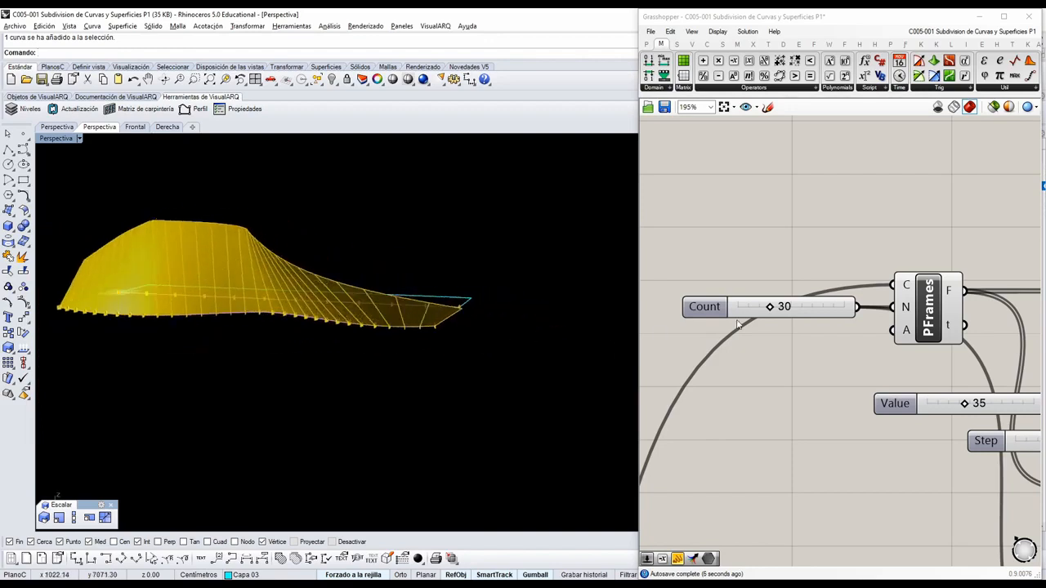
pyautogui.moveTo(772, 307); pyautogui.dragTo(769, 311)
pyautogui.moveTo(348, 303); pyautogui.dragTo(502, 326, button='right')
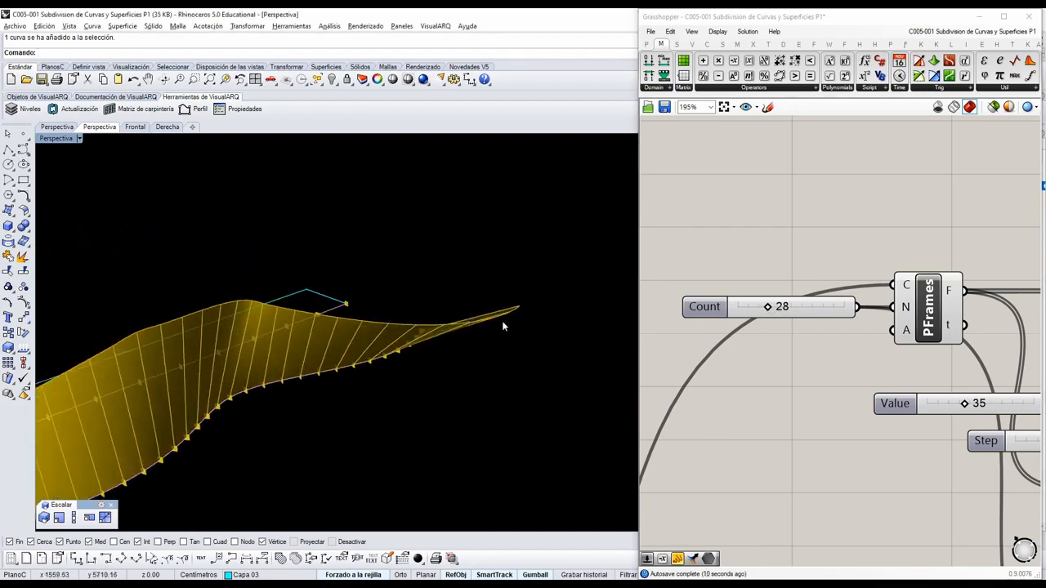
pyautogui.scroll(-5, 938, 357)
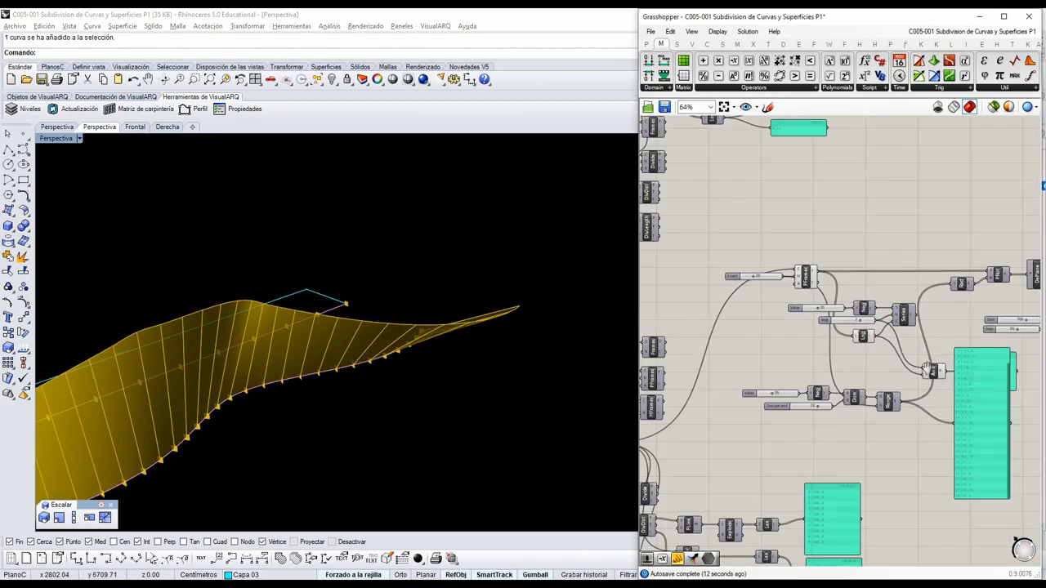
pyautogui.moveTo(284, 359); pyautogui.dragTo(536, 331, button='right')
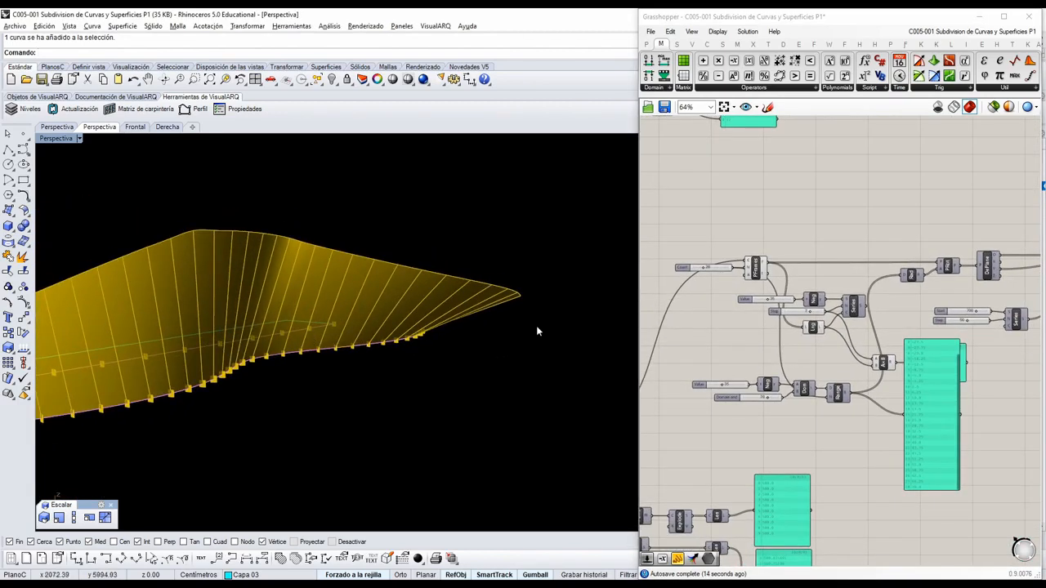
# Pull the Range values panel off the multiplication panel and delete it.
pyautogui.moveTo(945, 357); pyautogui.dragTo(891, 354, button='right')
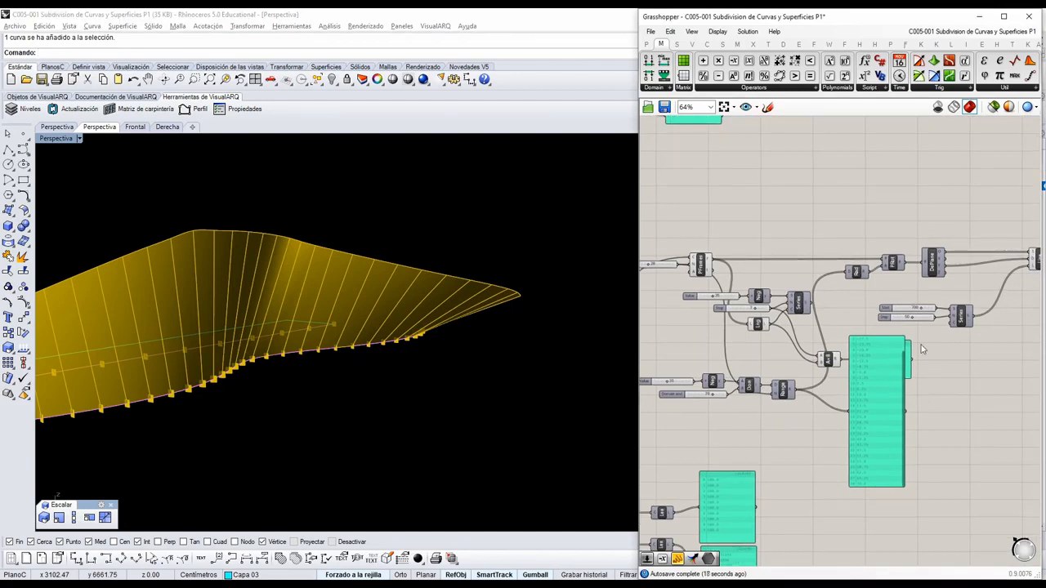
pyautogui.scroll(1, 921, 349)
pyautogui.moveTo(883, 386); pyautogui.dragTo(949, 396)
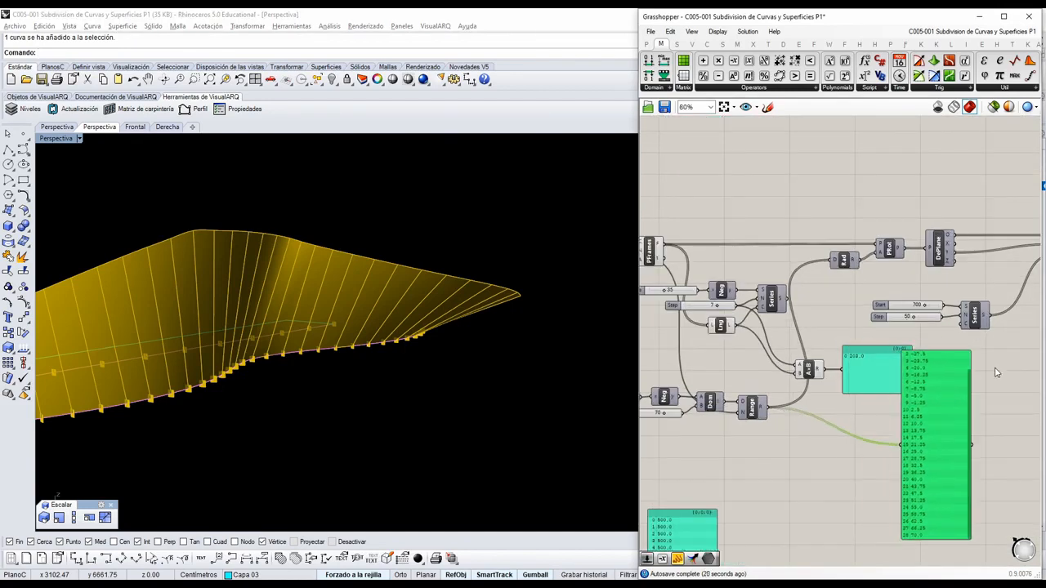
pyautogui.press('Delete')
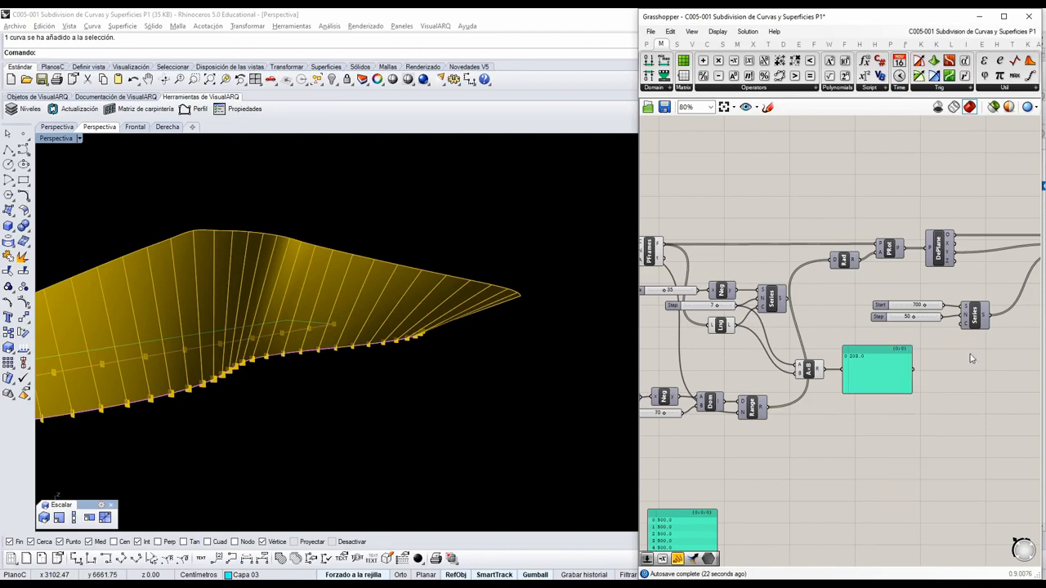
# Connect the PFrames Count slider to the C input of the Series that drives the line lengths.
pyautogui.moveTo(898, 355); pyautogui.dragTo(930, 340, button='right')
pyautogui.moveTo(761, 303); pyautogui.dragTo(835, 294, button='right')
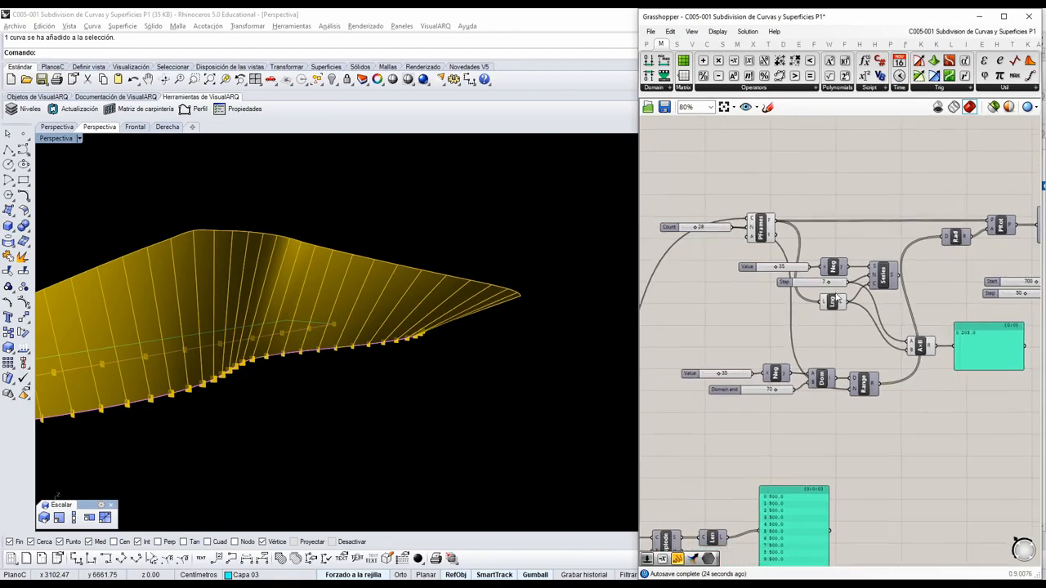
pyautogui.moveTo(738, 233); pyautogui.dragTo(905, 309)
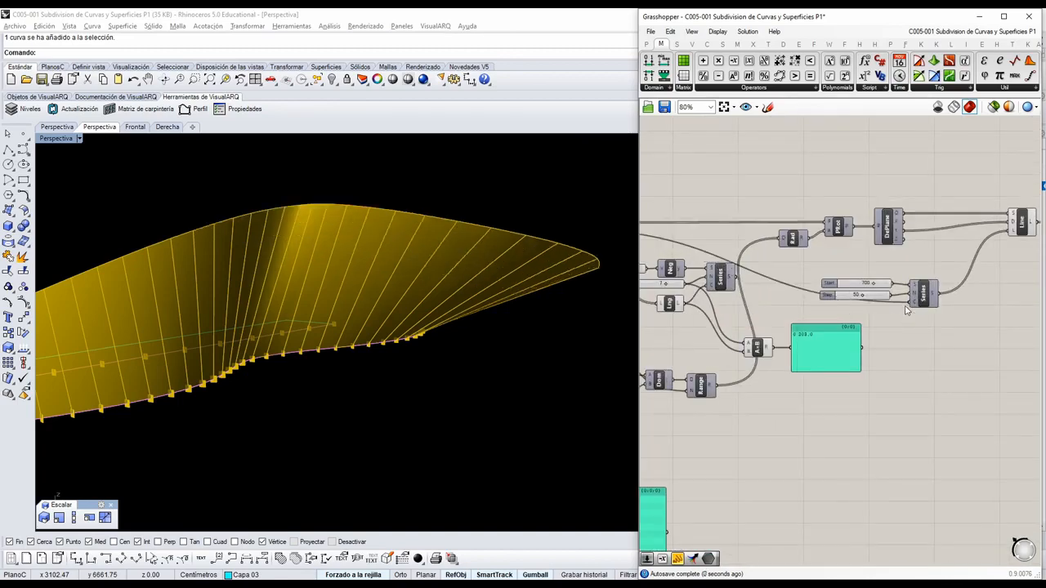
pyautogui.moveTo(506, 324); pyautogui.dragTo(398, 300, button='right')
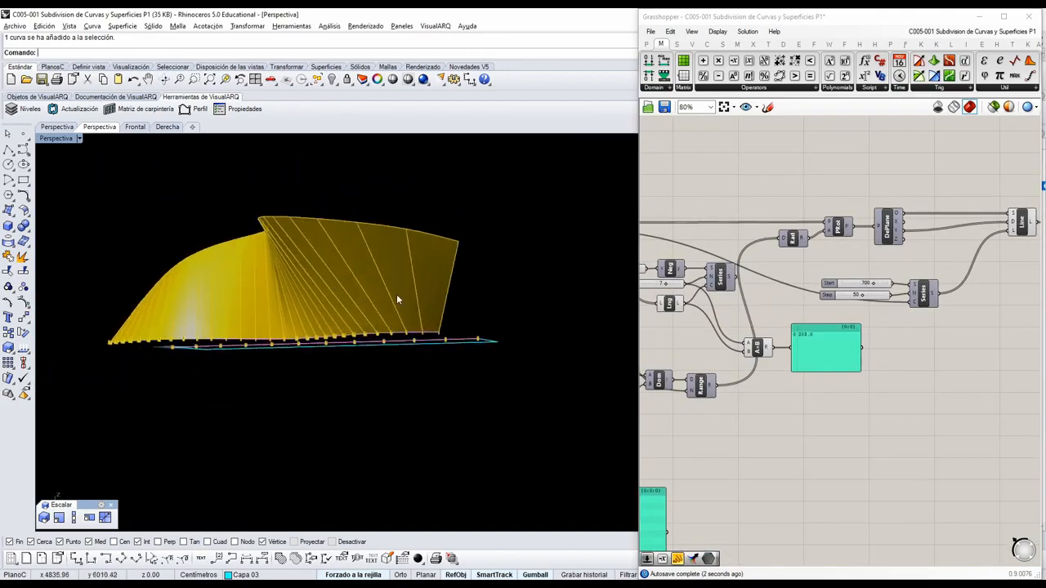
# Move the line-length Series together with its Start and Step sliders closer to the Radians and plane rotation components.
pyautogui.moveTo(939, 319); pyautogui.dragTo(865, 270)
pyautogui.moveTo(923, 295); pyautogui.dragTo(901, 280)
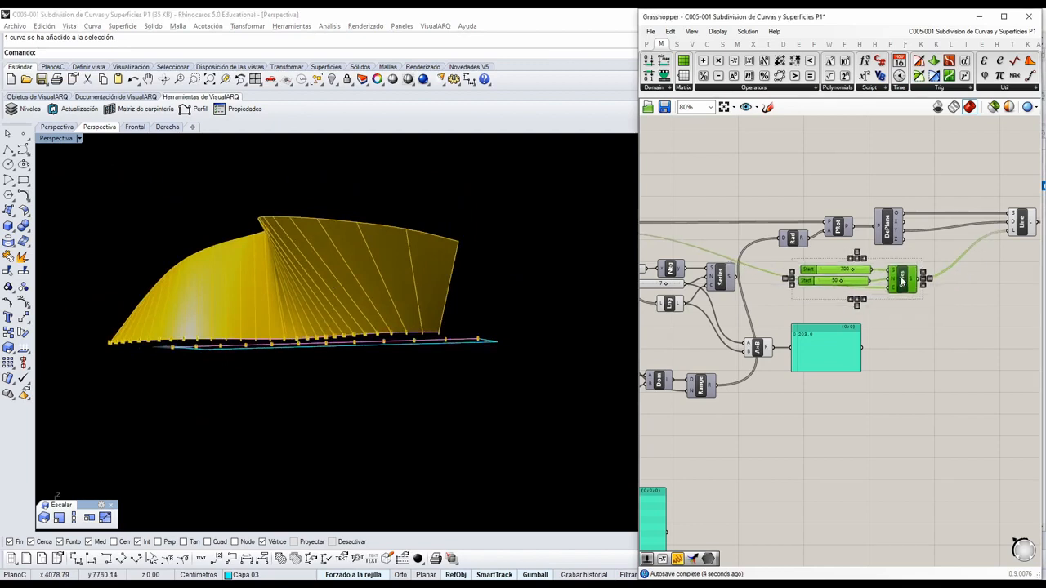
pyautogui.click(922, 327)
# Set the PFrames Count slider to 40 and inspect the twisted surface from several directions.
pyautogui.scroll(-1, 762, 311)
pyautogui.moveTo(762, 311); pyautogui.dragTo(876, 318, button='right')
pyautogui.scroll(2, 691, 257)
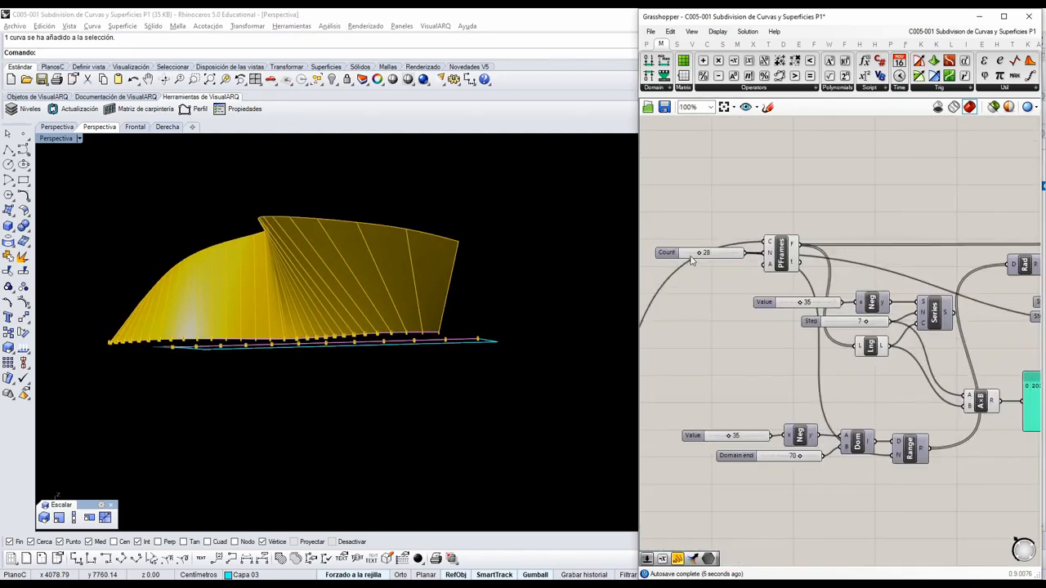
pyautogui.moveTo(694, 258); pyautogui.dragTo(711, 273, button='right')
pyautogui.scroll(1, 710, 272)
pyautogui.moveTo(382, 300); pyautogui.dragTo(502, 321, button='right')
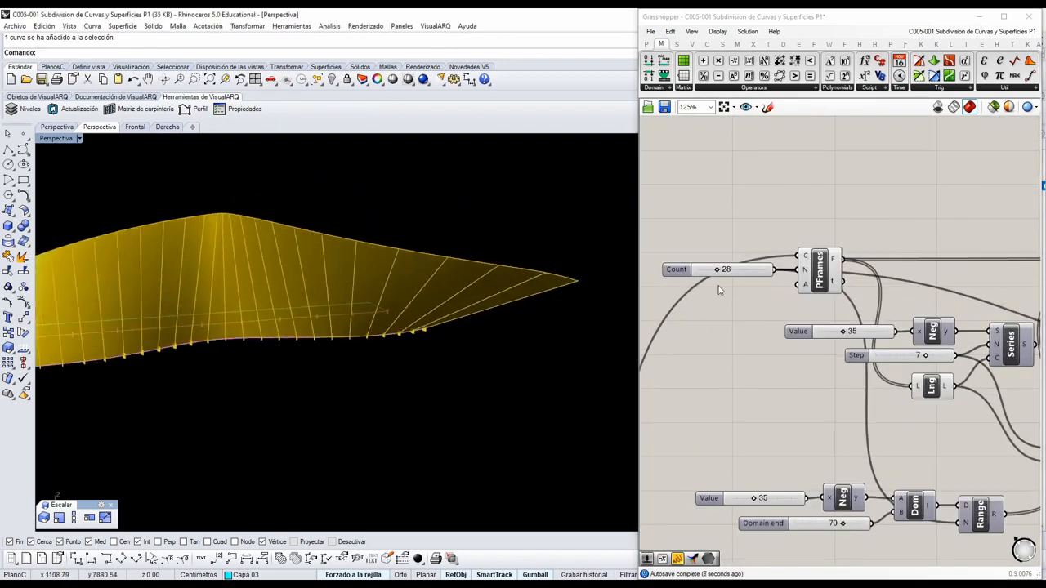
pyautogui.scroll(3, 707, 272)
pyautogui.moveTo(707, 272); pyautogui.dragTo(686, 270)
pyautogui.moveTo(315, 354); pyautogui.dragTo(364, 375, button='right')
pyautogui.scroll(-2, 835, 358)
pyautogui.moveTo(445, 370); pyautogui.dragTo(388, 377, button='right')
pyautogui.scroll(2, 793, 281)
pyautogui.moveTo(710, 312); pyautogui.dragTo(744, 315)
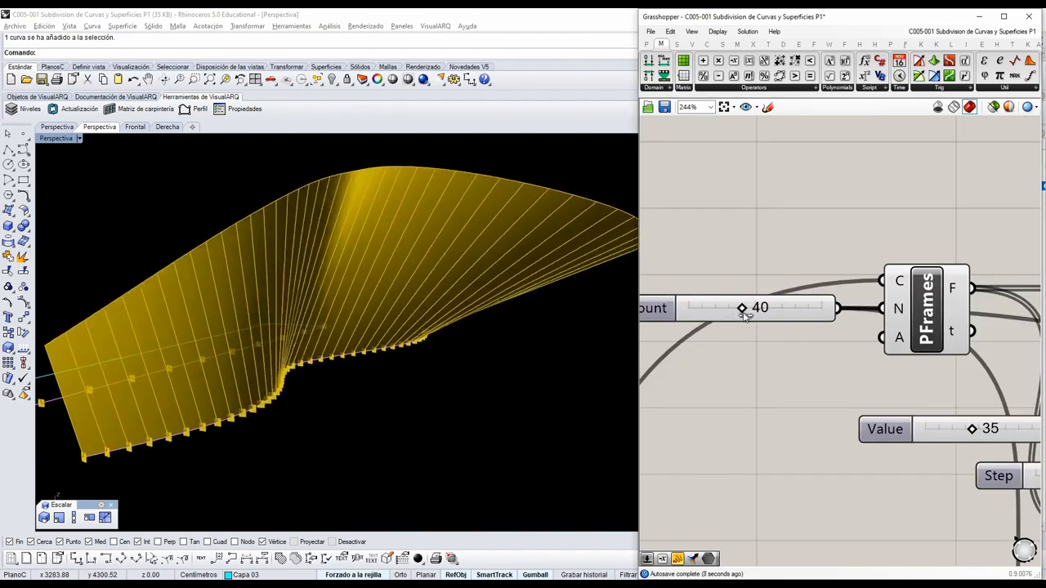
pyautogui.moveTo(604, 333); pyautogui.dragTo(311, 353, button='right')
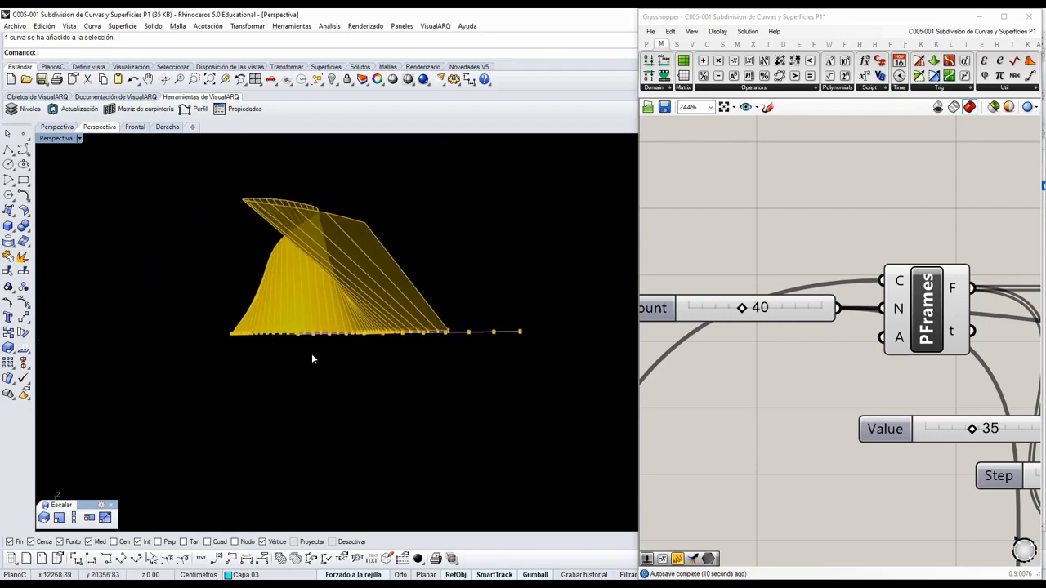
# Delete the angle Series with its Value, Negative, Step and List Length components, plus the multiplication and its panel.
pyautogui.scroll(-5, 917, 364)
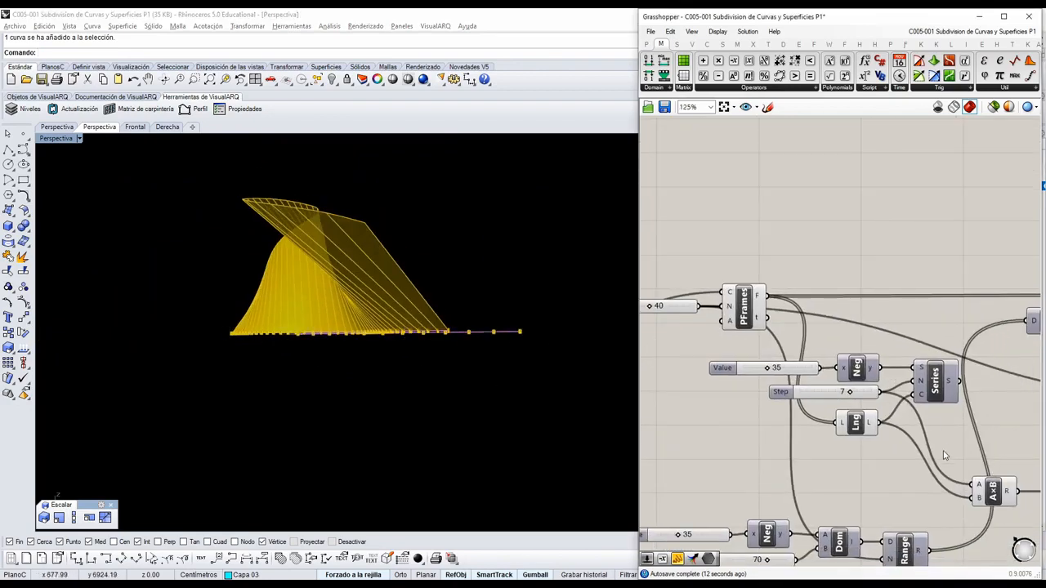
pyautogui.moveTo(953, 442); pyautogui.dragTo(698, 353)
pyautogui.moveTo(1034, 488); pyautogui.dragTo(893, 431, button='right')
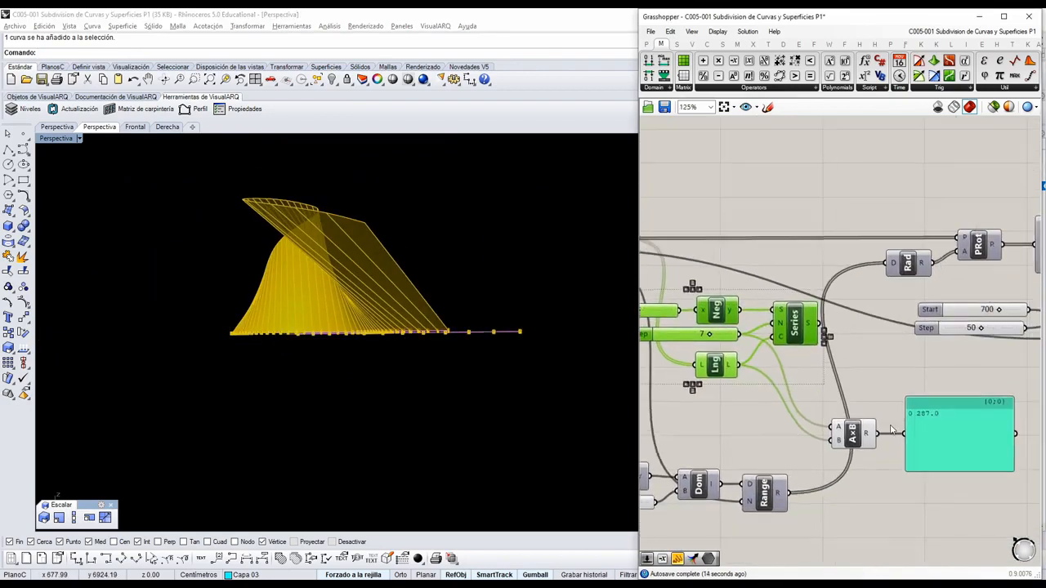
pyautogui.moveTo(915, 492); pyautogui.dragTo(973, 472, button='right')
pyautogui.press('Delete')
pyautogui.moveTo(989, 466); pyautogui.dragTo(923, 397)
pyautogui.press('Delete')
# Move the Range group with its domain, Negative component and sliders up beside the Radians component.
pyautogui.scroll(-3, 931, 424)
pyautogui.moveTo(899, 483); pyautogui.dragTo(675, 429)
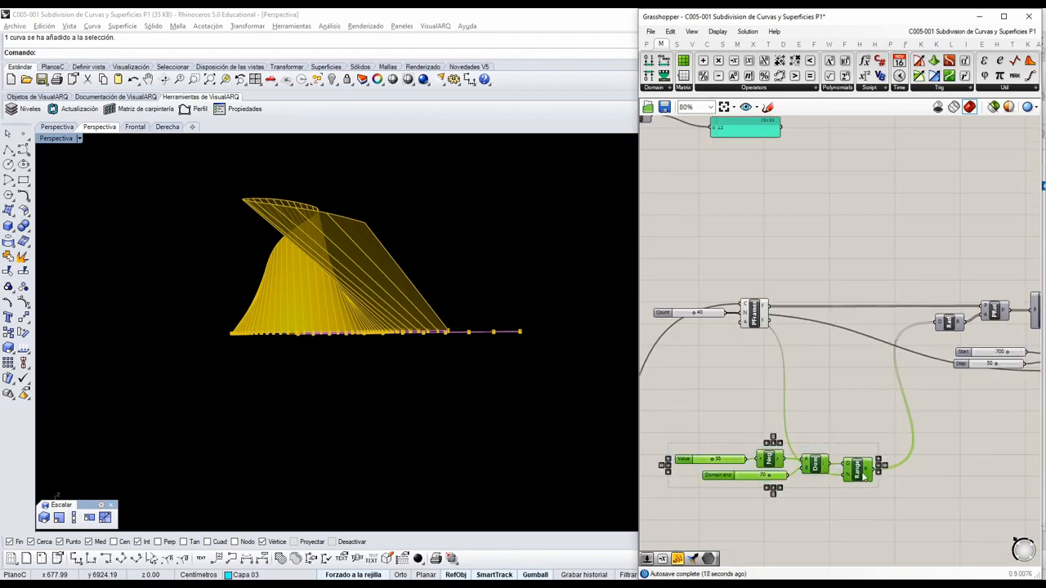
pyautogui.moveTo(863, 474); pyautogui.dragTo(879, 367)
pyautogui.click(893, 399)
pyautogui.moveTo(433, 327); pyautogui.dragTo(573, 335, button='right')
# Raise the PFrames Count slider to 100 and inspect the twisted loft with the denser lines.
pyautogui.scroll(6, 690, 389)
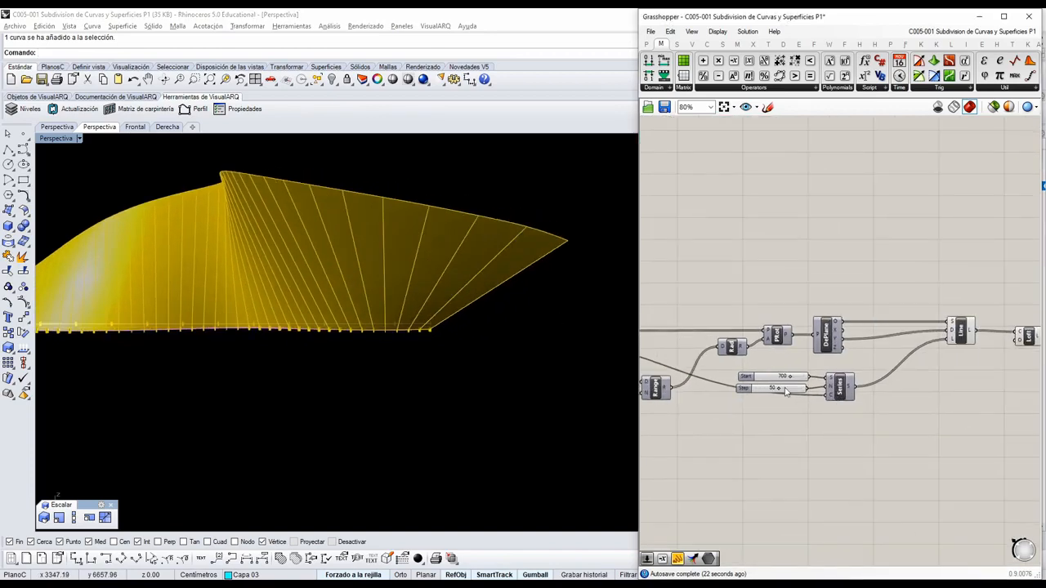
pyautogui.moveTo(453, 310); pyautogui.dragTo(535, 327, button='right')
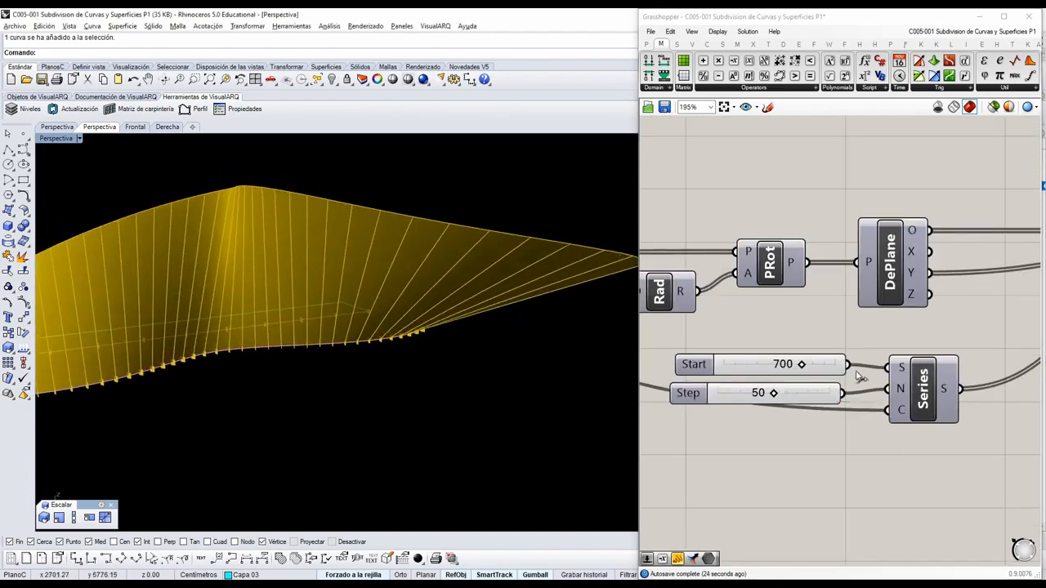
pyautogui.moveTo(791, 386); pyautogui.dragTo(844, 385, button='right')
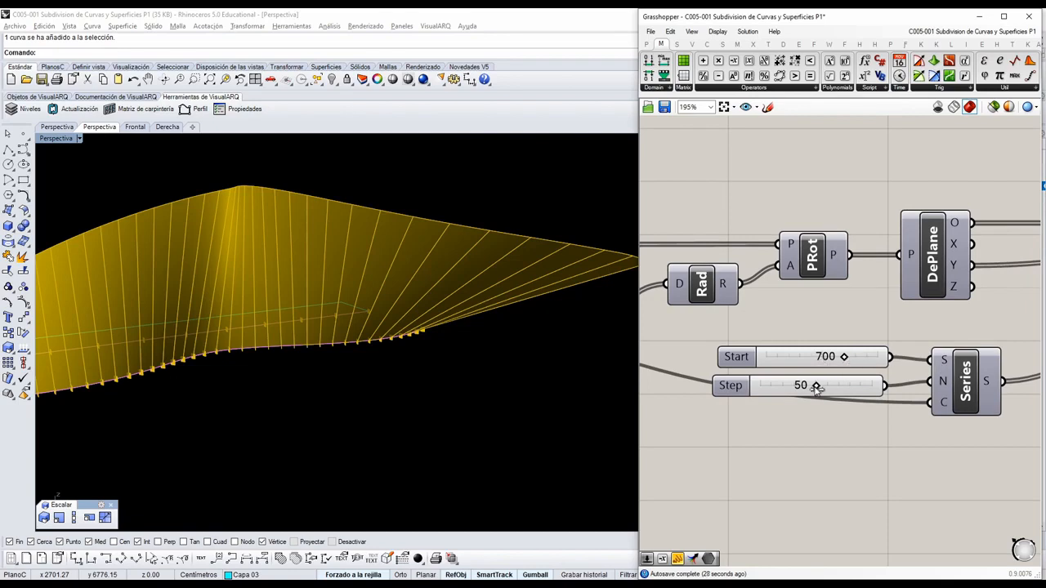
pyautogui.moveTo(502, 354); pyautogui.dragTo(345, 306, button='right')
pyautogui.scroll(-4, 884, 323)
pyautogui.scroll(-3, 884, 322)
pyautogui.moveTo(753, 323); pyautogui.dragTo(851, 336, button='right')
pyautogui.scroll(7, 851, 318)
pyautogui.moveTo(872, 341); pyautogui.dragTo(965, 341)
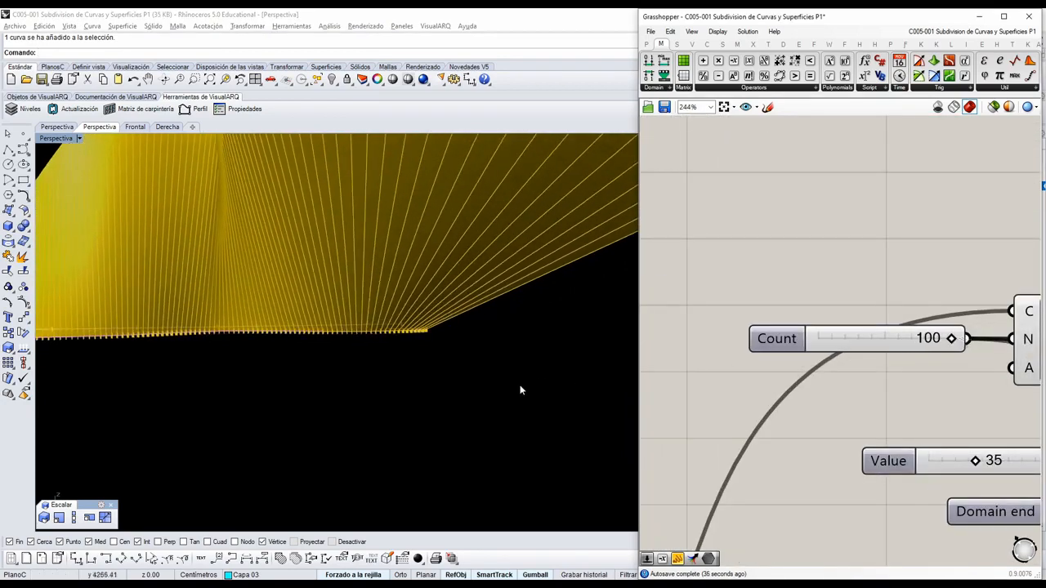
pyautogui.scroll(-5, 520, 389)
pyautogui.moveTo(520, 390); pyautogui.dragTo(553, 319, button='right')
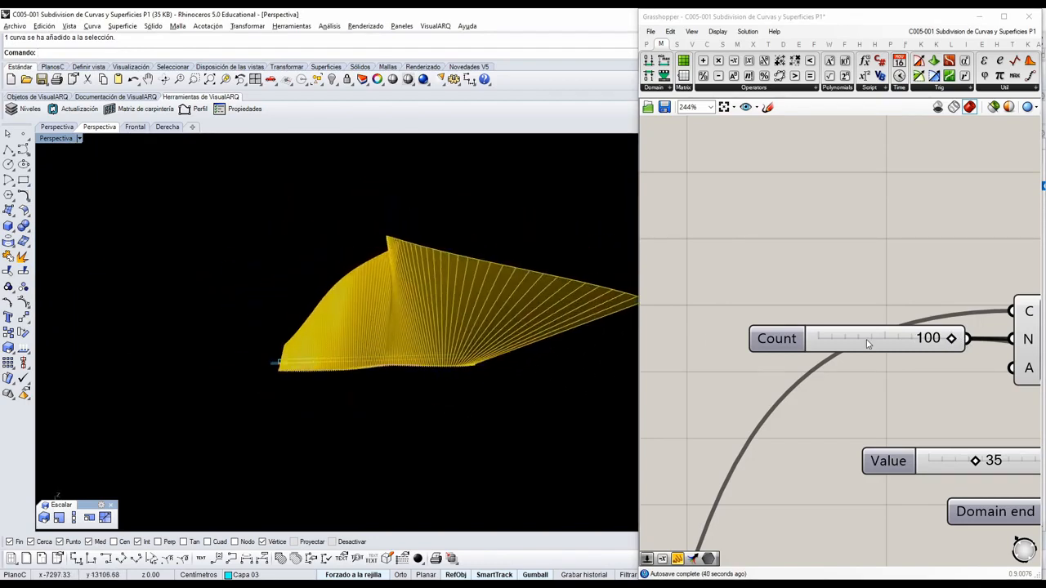
# Lower the PFrames Count slider to 36 and inspect the surface from another direction.
pyautogui.scroll(1, 947, 339)
pyautogui.moveTo(954, 339); pyautogui.dragTo(847, 339)
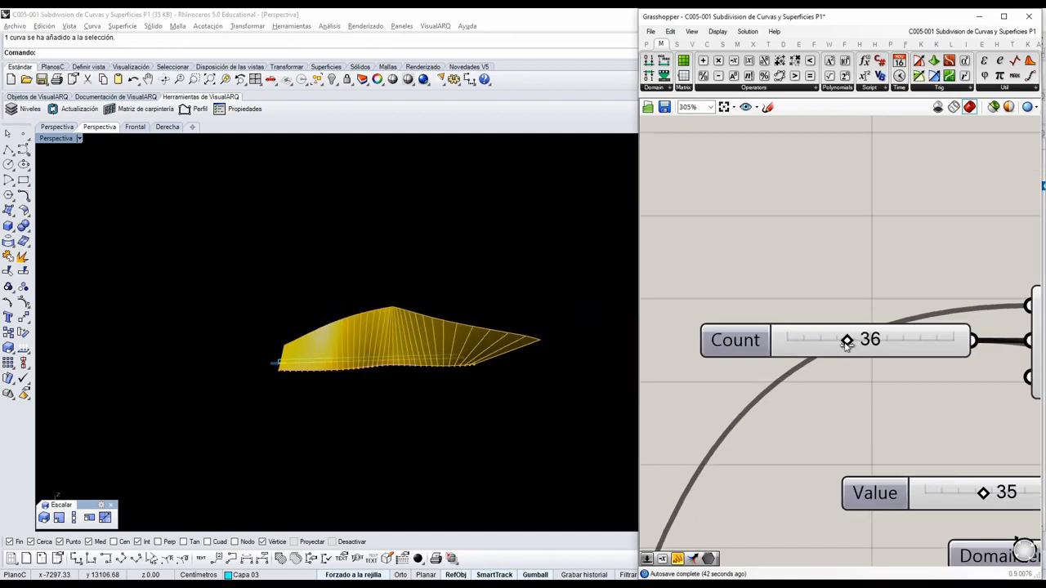
pyautogui.moveTo(304, 373); pyautogui.dragTo(585, 312, button='right')
# Duplicate the angle Range group with its domain, Negative component and sliders, and place the copy below the line-length Series.
pyautogui.moveTo(889, 386); pyautogui.dragTo(771, 352, button='right')
pyautogui.scroll(-3, 771, 351)
pyautogui.moveTo(959, 388); pyautogui.dragTo(835, 408, button='right')
pyautogui.scroll(-2, 813, 374)
pyautogui.scroll(3, 881, 375)
pyautogui.scroll(-4, 889, 373)
pyautogui.moveTo(851, 406); pyautogui.dragTo(656, 327)
pyautogui.hotkey('ctrl', 'c')
pyautogui.hotkey('ctrl', 'v')
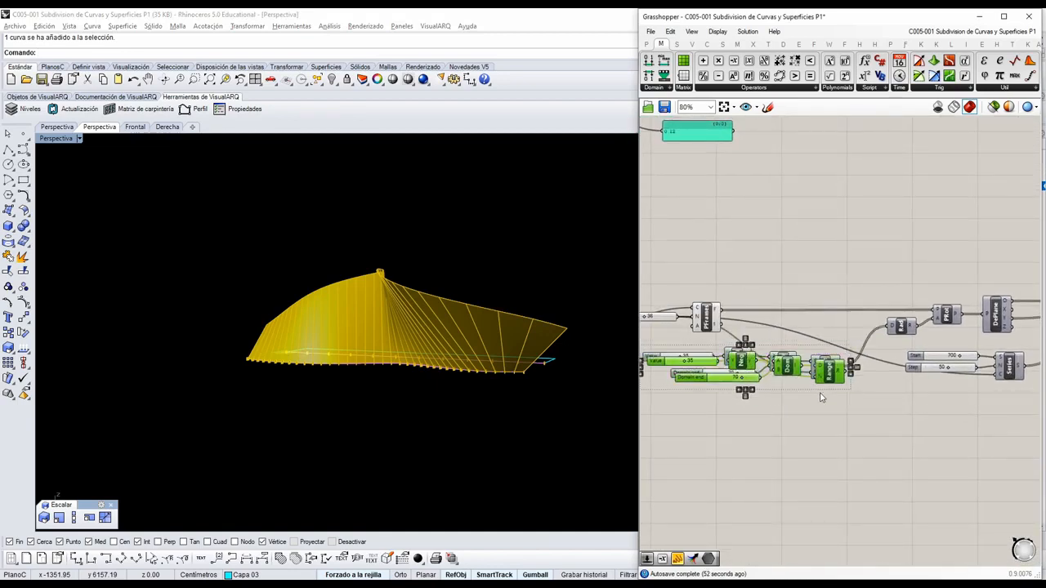
pyautogui.moveTo(825, 375); pyautogui.dragTo(1012, 431)
pyautogui.click(1007, 463)
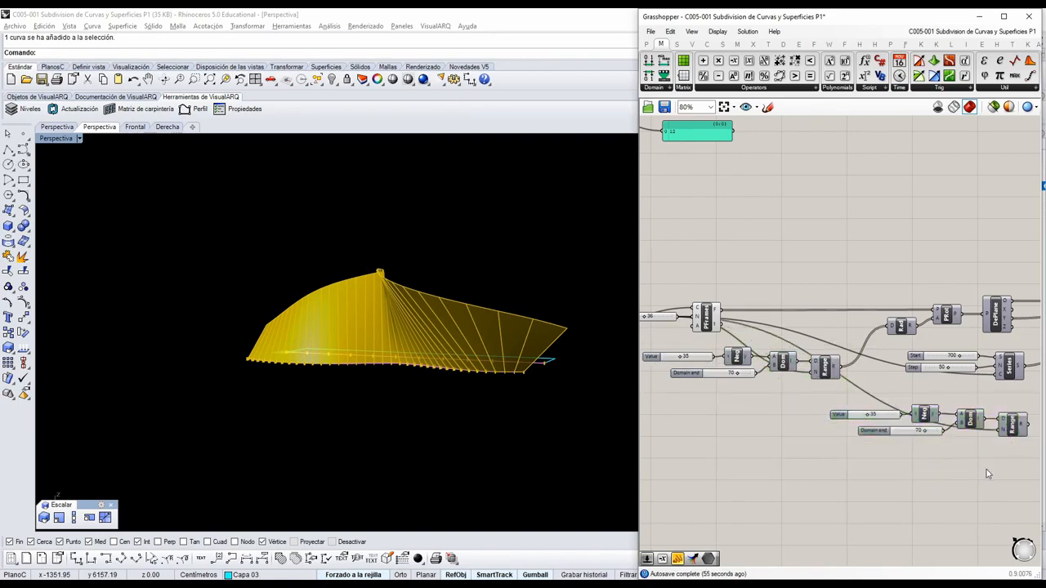
# Delete the Negative component and both number sliders from the copied Range group.
pyautogui.scroll(3, 987, 472)
pyautogui.moveTo(933, 451); pyautogui.dragTo(925, 461, button='right')
pyautogui.click(860, 377)
pyautogui.press('Delete')
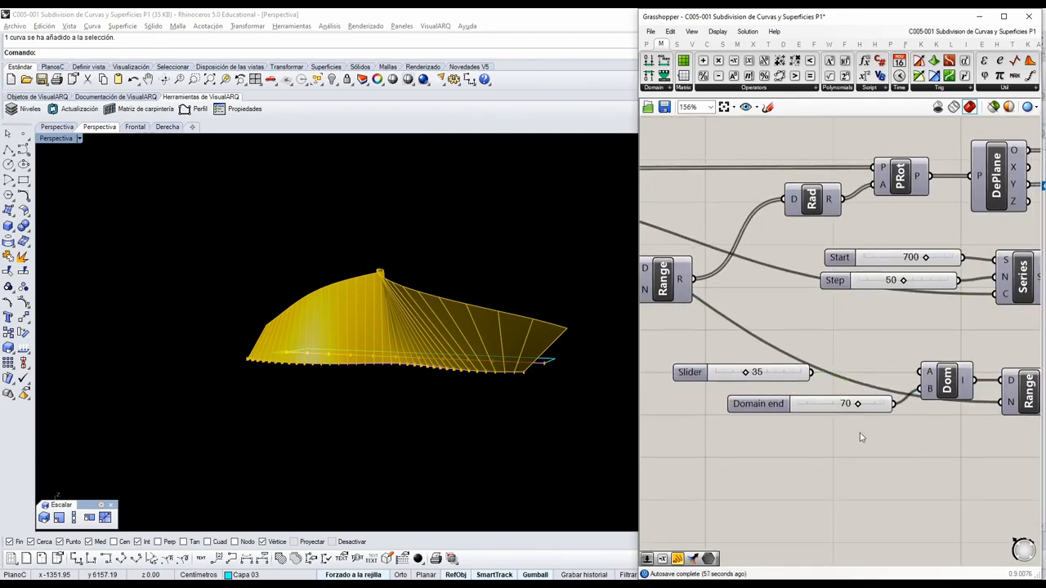
pyautogui.moveTo(861, 435); pyautogui.dragTo(746, 351)
pyautogui.press('Delete')
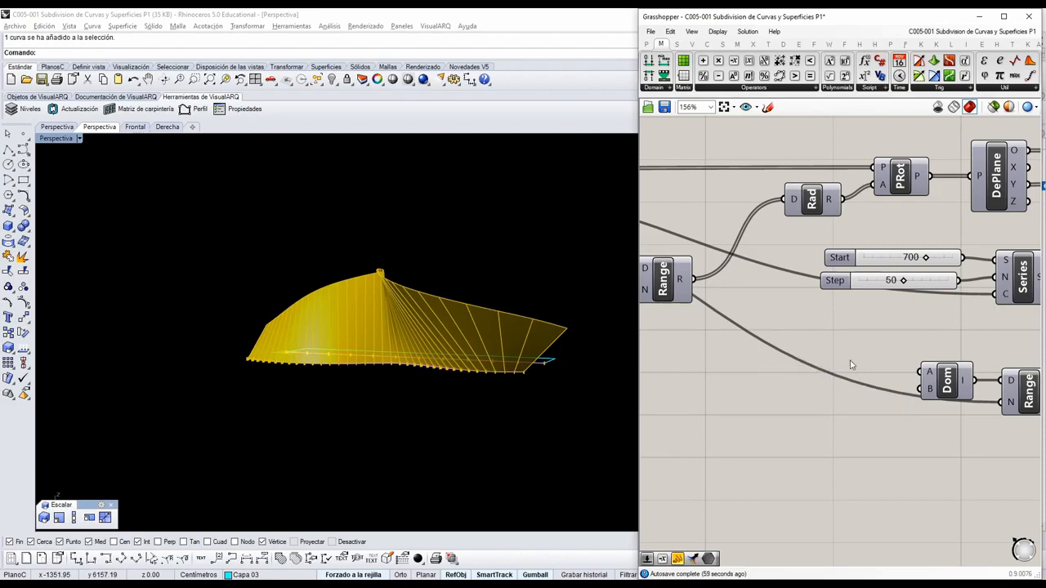
# Feed the copied domain with the Series Start slider as its start and a new 2500 slider as its end, aligning both beside it.
pyautogui.moveTo(963, 259); pyautogui.dragTo(922, 370)
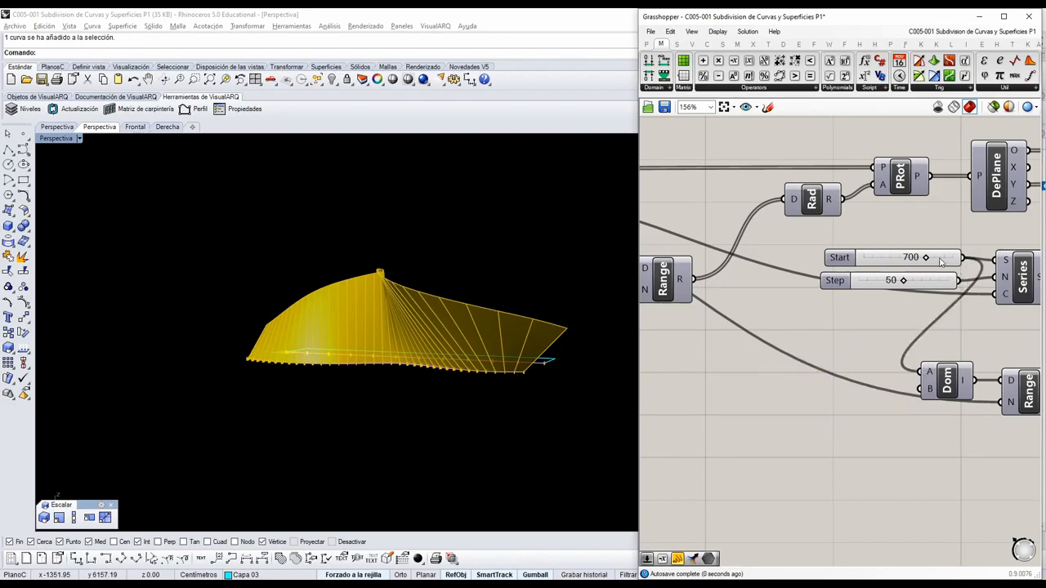
pyautogui.moveTo(939, 259); pyautogui.dragTo(842, 340)
pyautogui.doubleClick(816, 401)
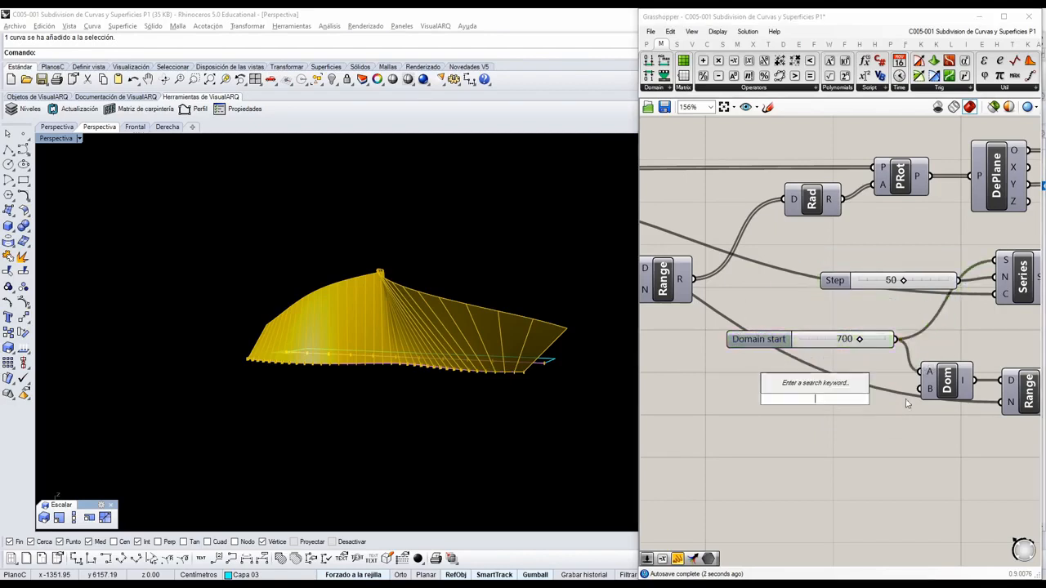
pyautogui.write('250')
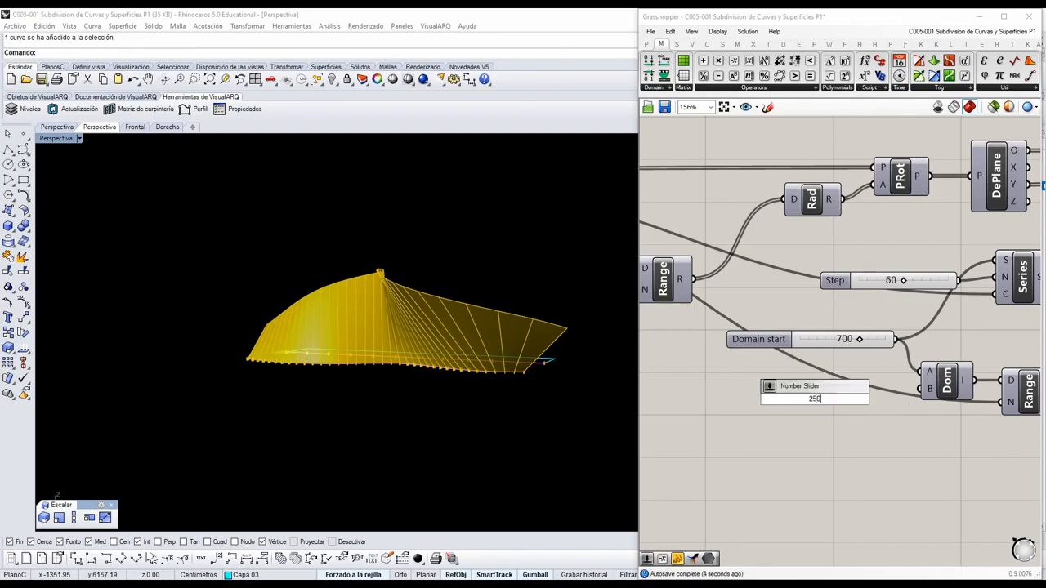
pyautogui.write('0')
pyautogui.press('Return')
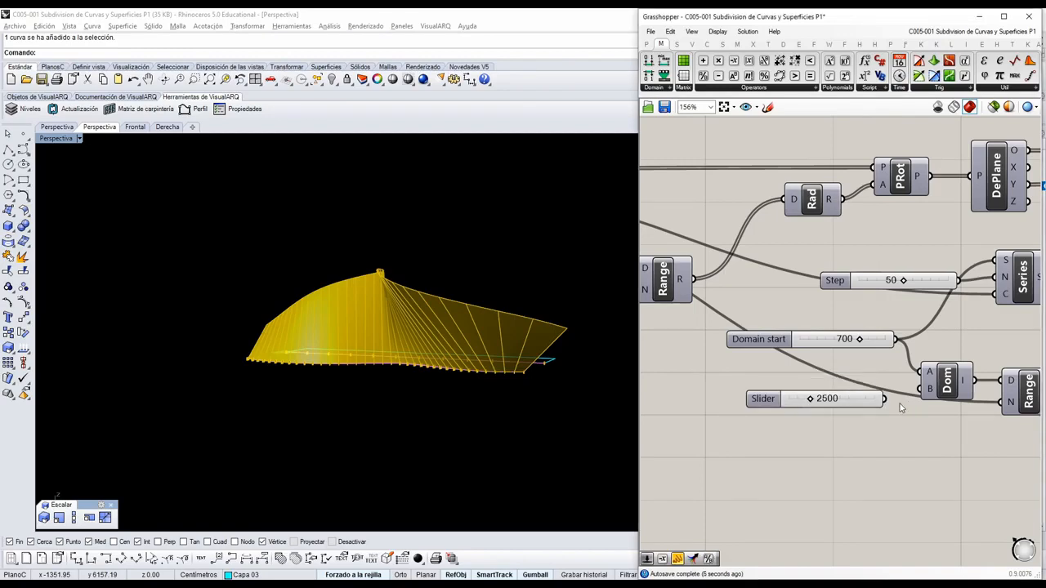
pyautogui.moveTo(791, 341); pyautogui.dragTo(793, 357)
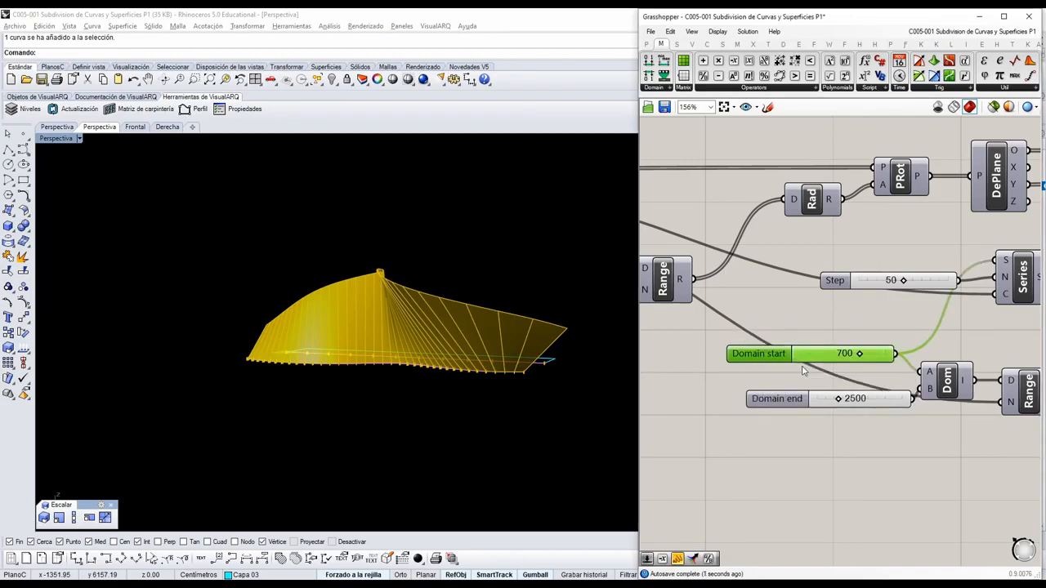
pyautogui.moveTo(891, 399); pyautogui.dragTo(868, 390)
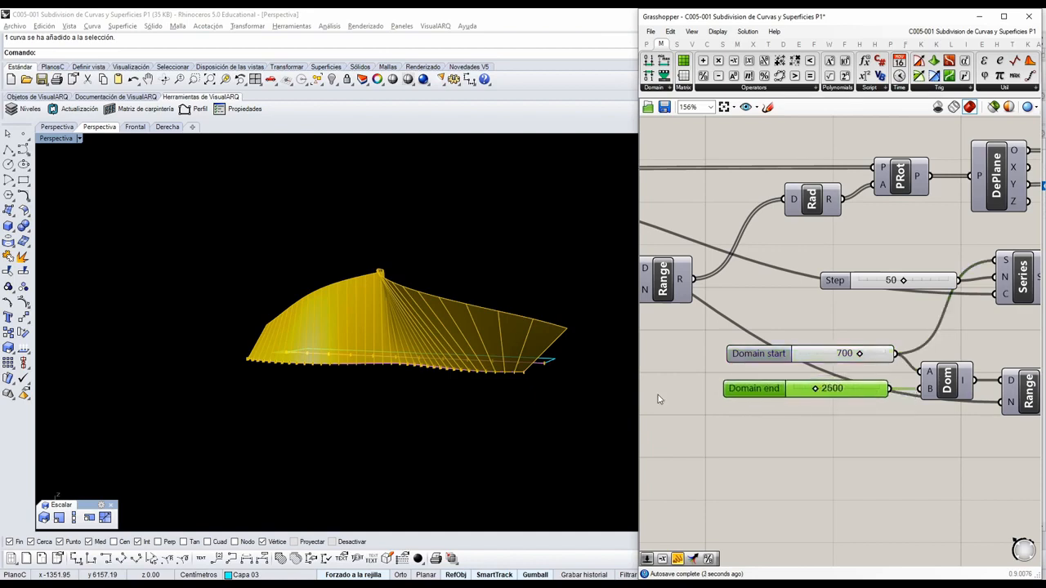
# Connect the copied Range output to the Line length input in place of the Series and inspect the loft.
pyautogui.moveTo(470, 331); pyautogui.dragTo(586, 367, button='right')
pyautogui.scroll(-3, 926, 389)
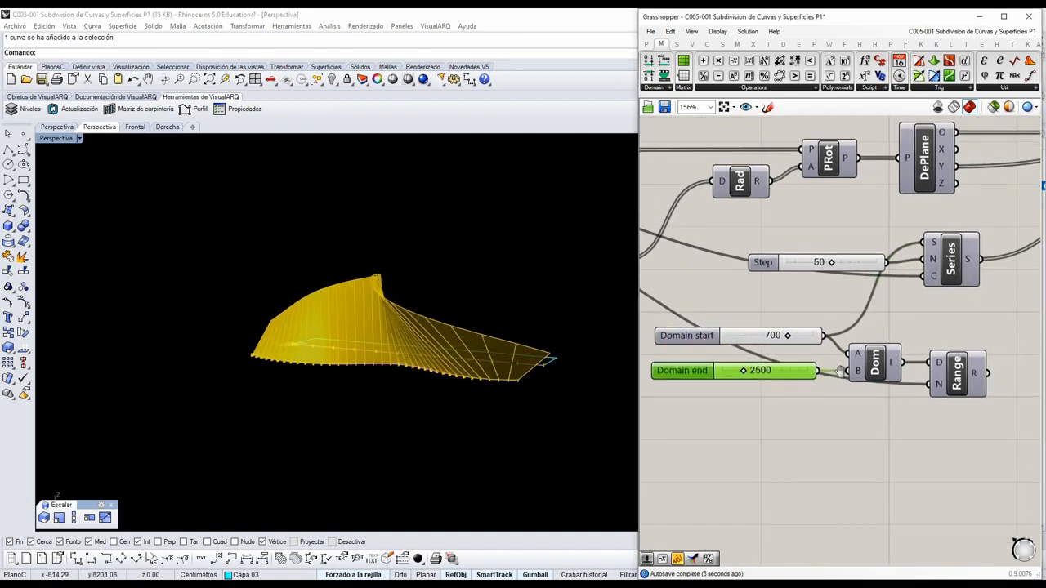
pyautogui.moveTo(927, 382); pyautogui.dragTo(835, 415, button='right')
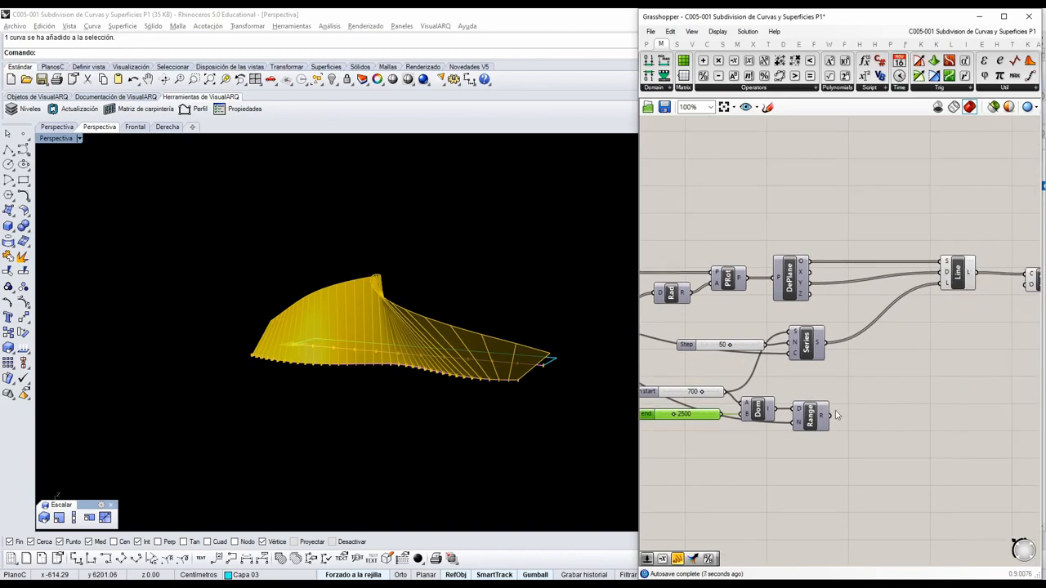
pyautogui.moveTo(830, 418); pyautogui.dragTo(946, 292)
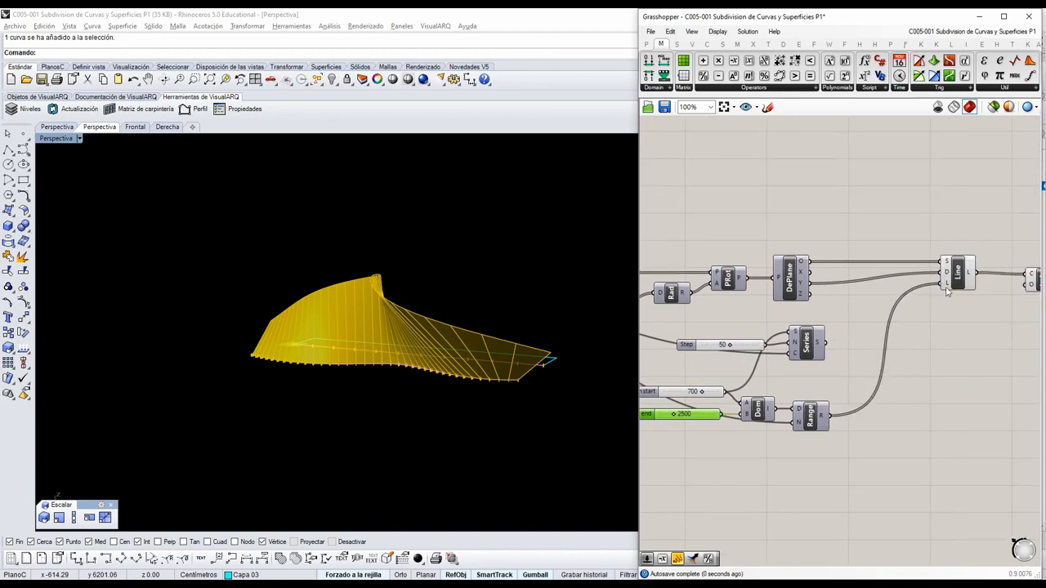
pyautogui.moveTo(825, 369); pyautogui.dragTo(867, 343, button='right')
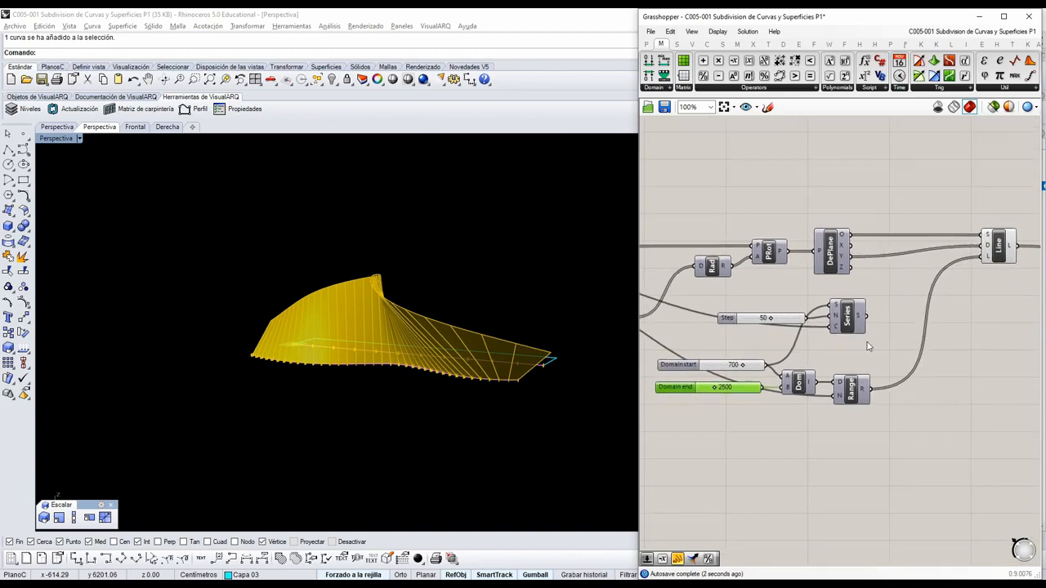
pyautogui.moveTo(563, 335); pyautogui.dragTo(518, 327, button='right')
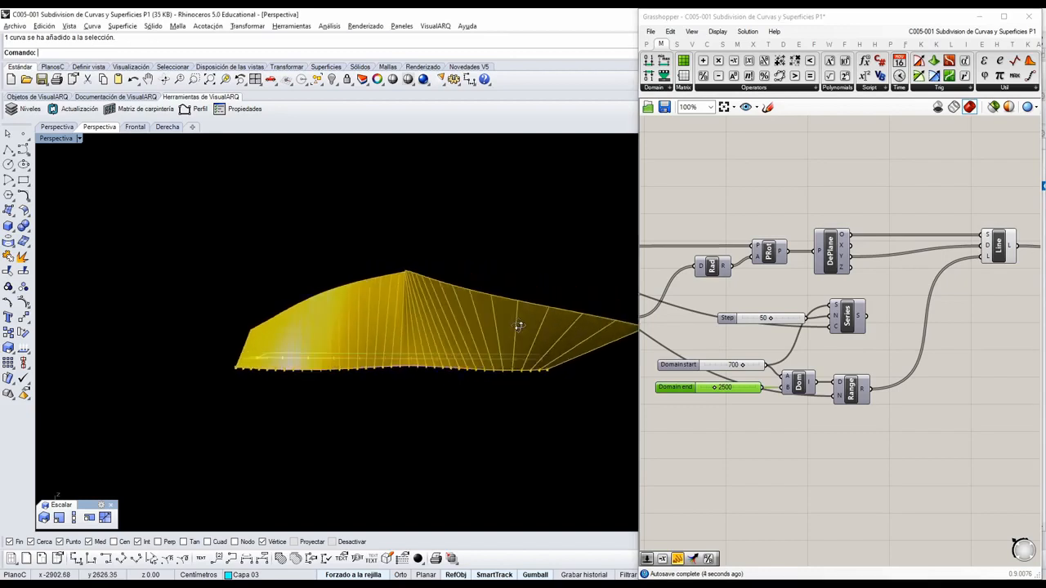
# Set the PFrames Count slider to 27 and check the loft from another direction.
pyautogui.moveTo(768, 380); pyautogui.dragTo(924, 449, button='right')
pyautogui.scroll(-1, 892, 340)
pyautogui.scroll(2, 722, 344)
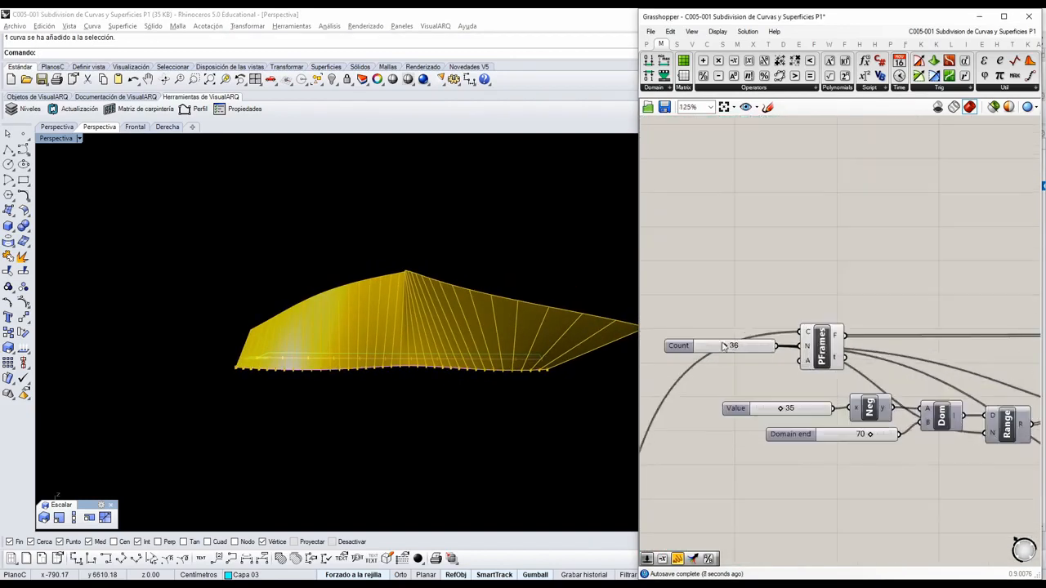
pyautogui.moveTo(723, 348); pyautogui.dragTo(718, 346)
pyautogui.moveTo(569, 336); pyautogui.dragTo(490, 384, button='right')
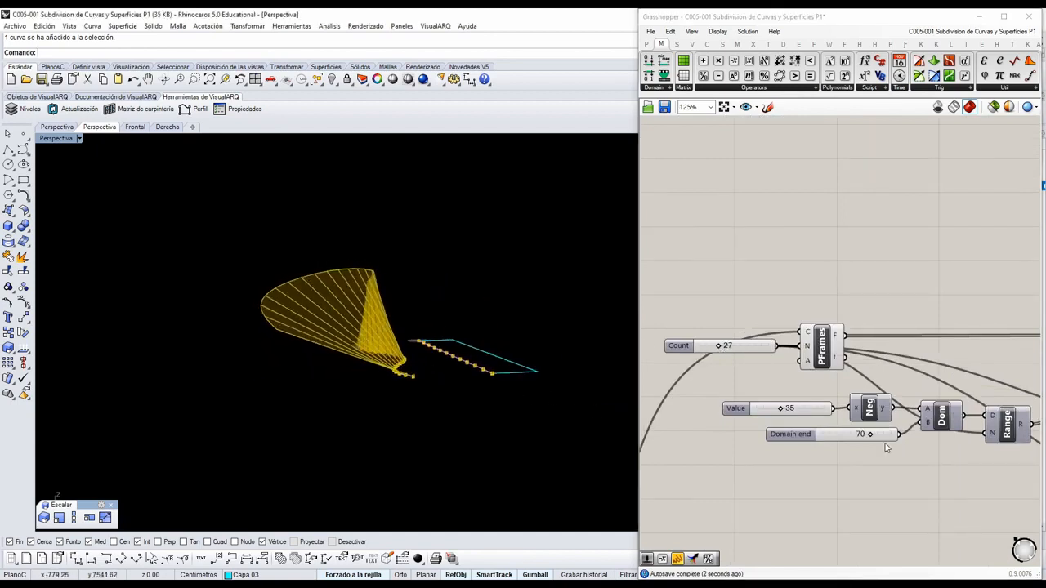
# Set the line-length Domain end slider to 2000 and inspect the surface from the side.
pyautogui.moveTo(955, 436); pyautogui.dragTo(820, 410, button='right')
pyautogui.scroll(3, 812, 430)
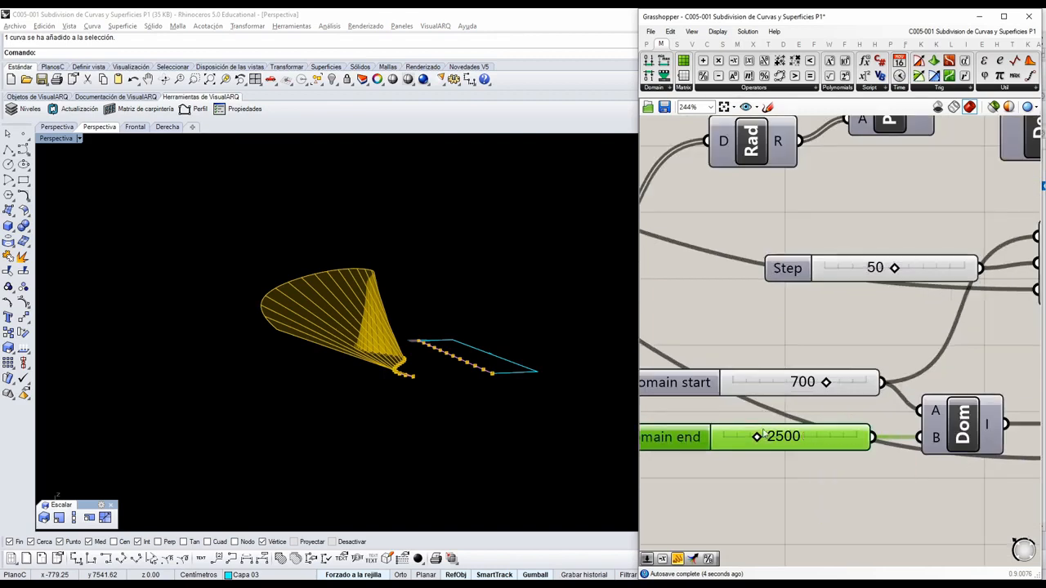
pyautogui.moveTo(758, 439)
pyautogui.mouseDown()
pyautogui.moveTo(766, 438)
pyautogui.moveTo(746, 438)
pyautogui.moveTo(760, 441)
pyautogui.mouseUp()
pyautogui.doubleClick(801, 441)
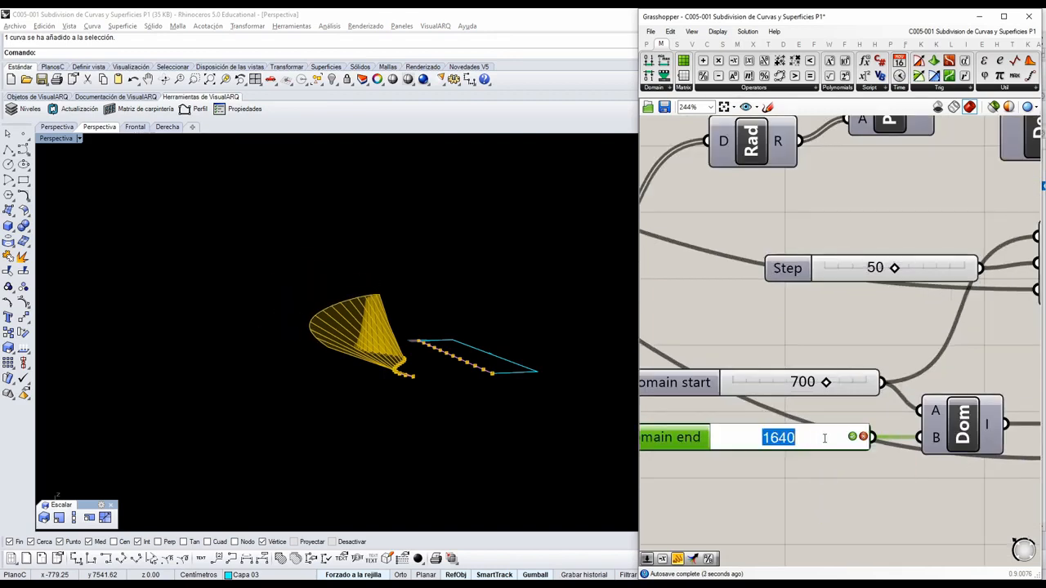
pyautogui.write('2000')
pyautogui.press('Return')
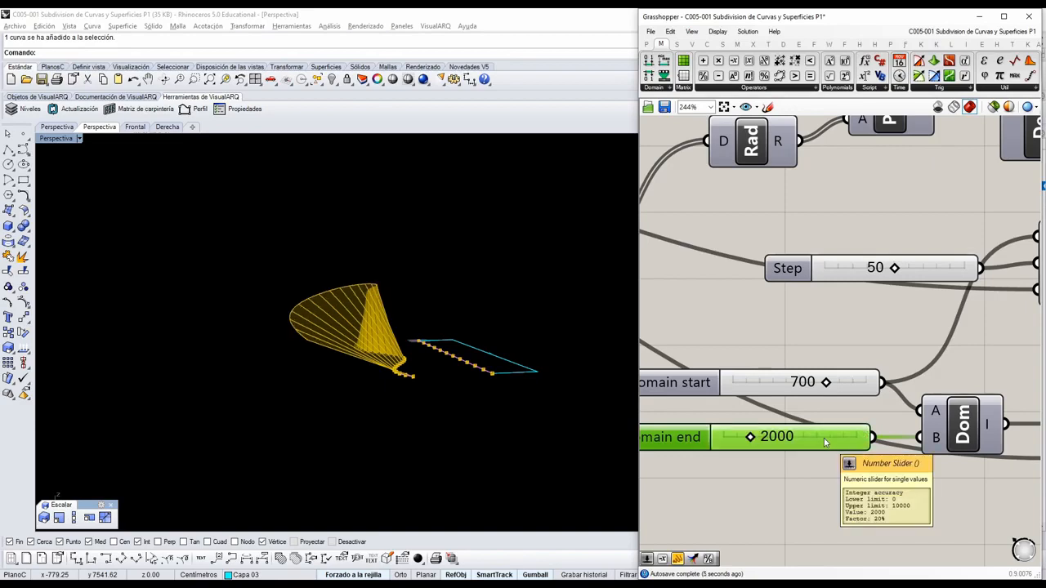
pyautogui.moveTo(444, 321); pyautogui.dragTo(609, 320, button='right')
pyautogui.scroll(-3, 808, 341)
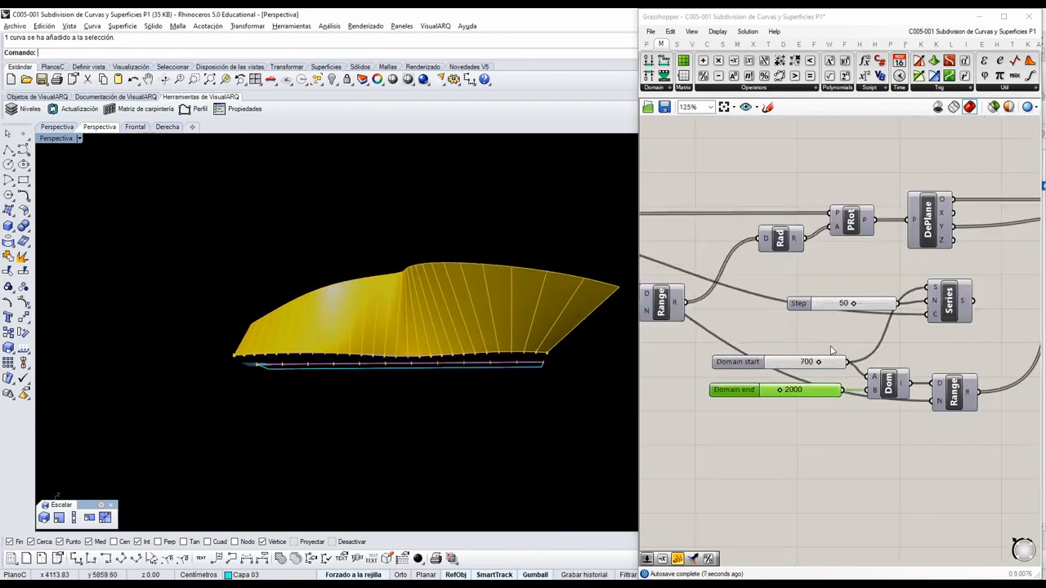
# Lower the rotation-angle Domain end slider to 45 and inspect the twist from several directions.
pyautogui.moveTo(702, 343); pyautogui.dragTo(931, 391, button='right')
pyautogui.scroll(-2, 931, 390)
pyautogui.scroll(4, 854, 389)
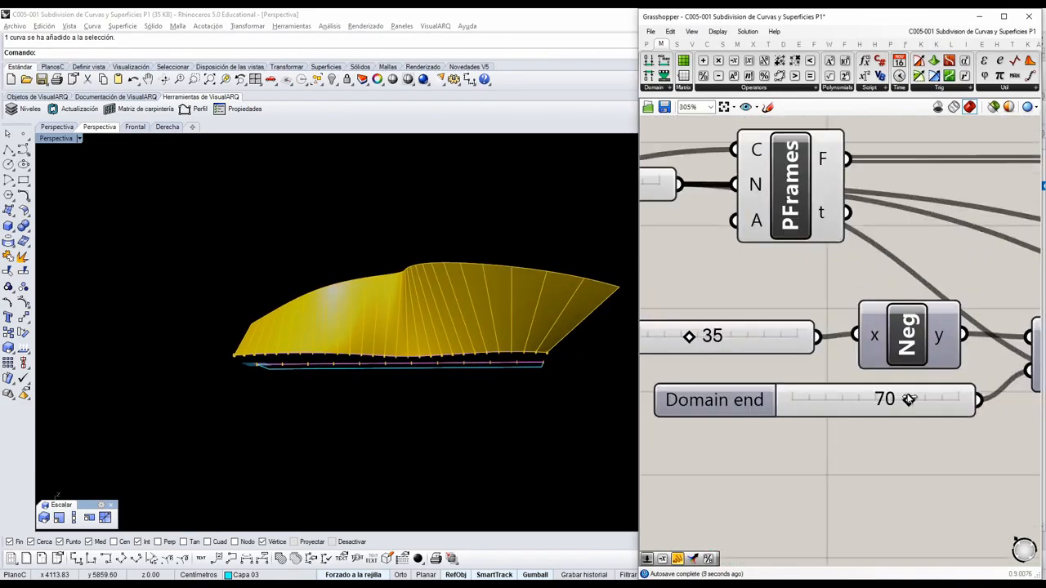
pyautogui.scroll(-3, 878, 402)
pyautogui.scroll(1, 887, 410)
pyautogui.scroll(2, 887, 410)
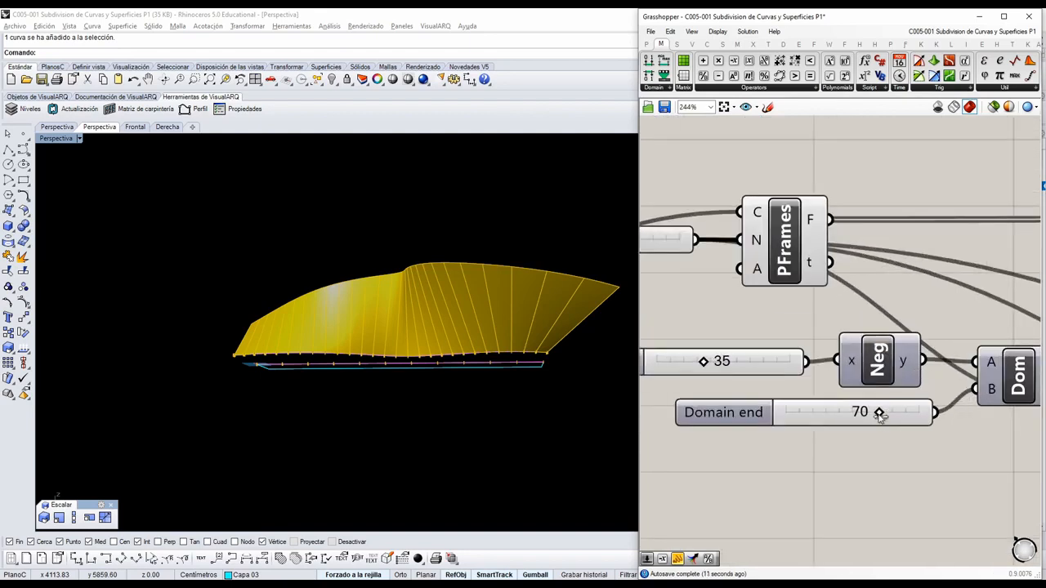
pyautogui.moveTo(879, 414); pyautogui.dragTo(846, 414)
pyautogui.click(467, 355)
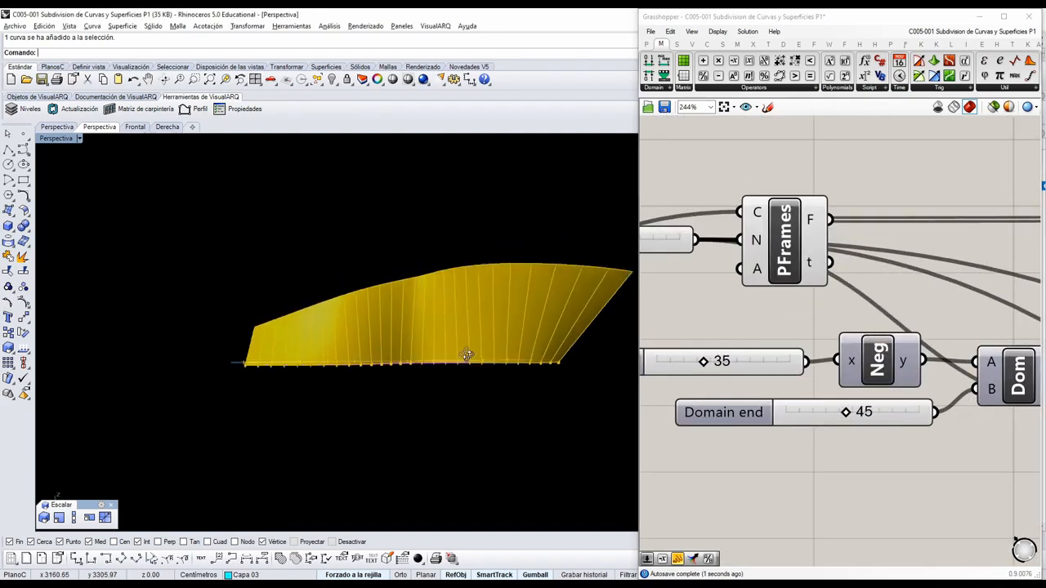
pyautogui.moveTo(467, 355); pyautogui.dragTo(605, 406, button='right')
# Set the rotation-angle Domain end slider to 38 and look at the resulting twist.
pyautogui.scroll(2, 868, 420)
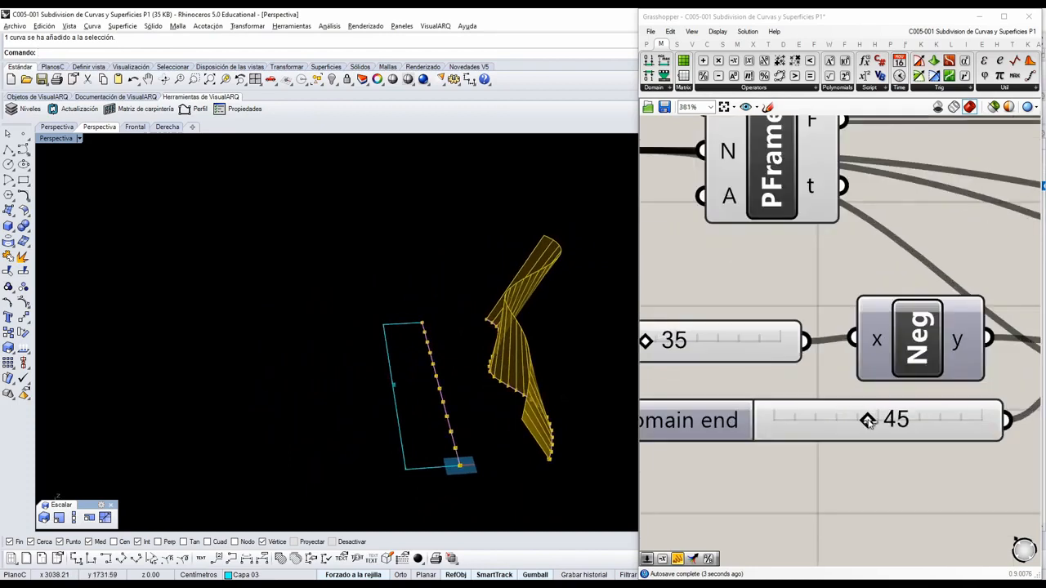
pyautogui.moveTo(869, 422); pyautogui.dragTo(853, 422)
pyautogui.moveTo(488, 392); pyautogui.dragTo(522, 337, button='right')
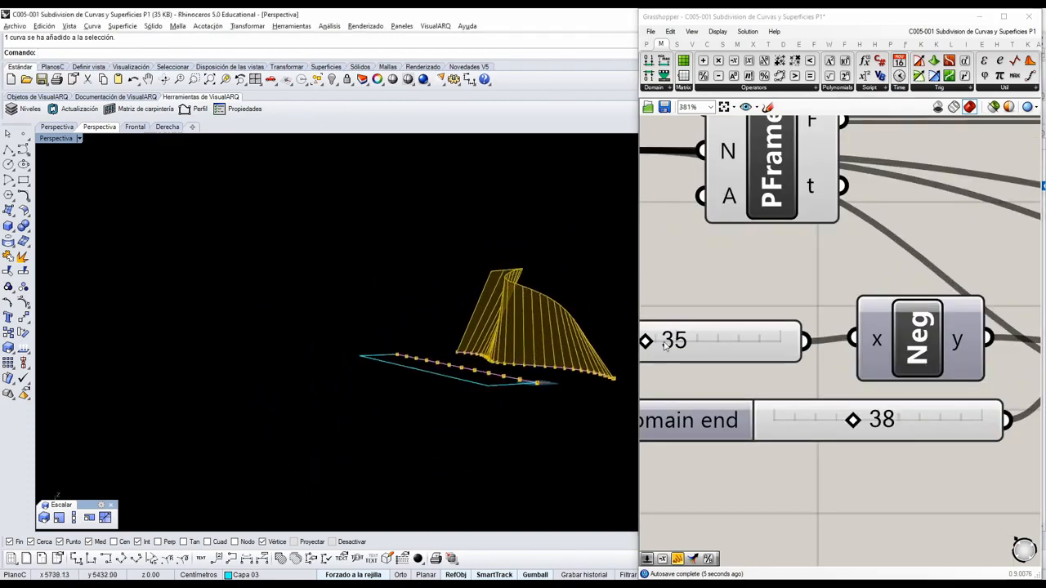
# Set the Value slider feeding the Negative component to 50, trying a higher angle first and inspecting the twist.
pyautogui.moveTo(665, 346); pyautogui.dragTo(651, 365, button='right')
pyautogui.moveTo(556, 314); pyautogui.dragTo(490, 343, button='right')
pyautogui.scroll(3, 728, 364)
pyautogui.moveTo(652, 357); pyautogui.dragTo(811, 369, button='right')
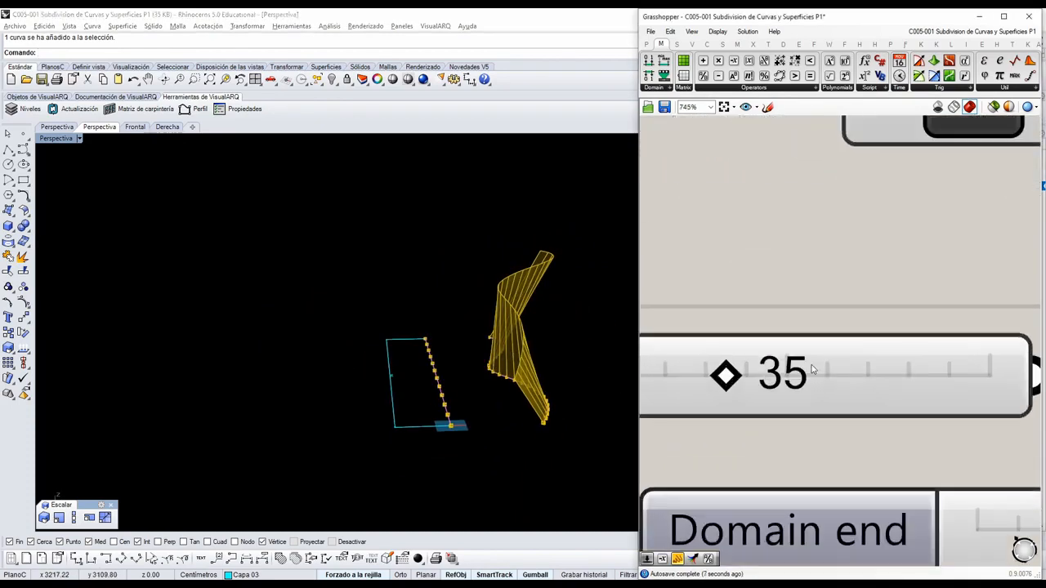
pyautogui.moveTo(729, 374); pyautogui.dragTo(953, 375)
pyautogui.moveTo(457, 384); pyautogui.dragTo(593, 409, button='right')
pyautogui.moveTo(899, 245); pyautogui.dragTo(915, 245, button='right')
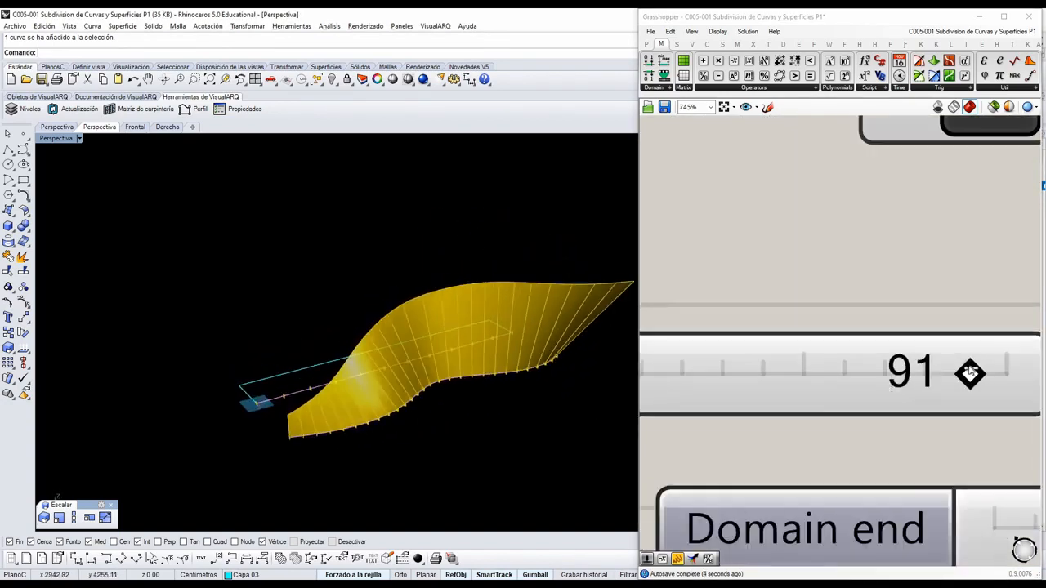
pyautogui.moveTo(968, 374); pyautogui.dragTo(803, 373)
pyautogui.scroll(-3, 849, 365)
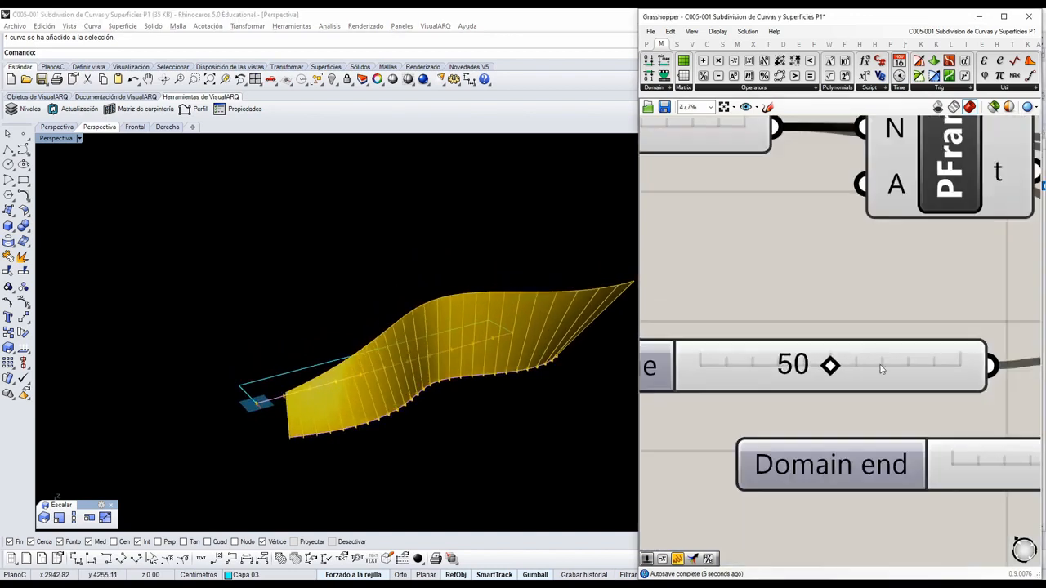
# Set the Value slider feeding the Negative component to 45 and inspect the twisted surface from another direction.
pyautogui.doubleClick(933, 360)
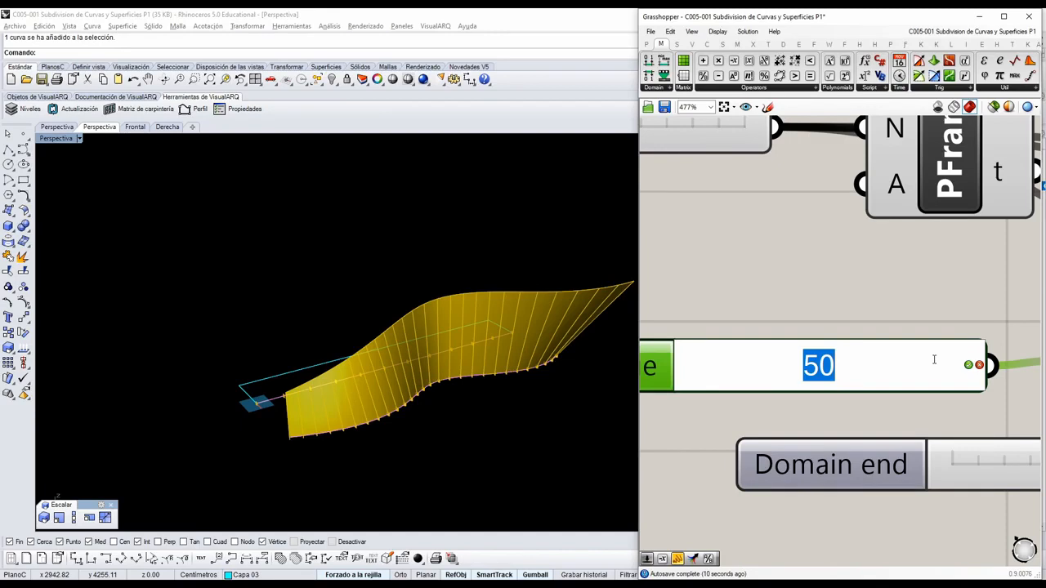
pyautogui.write('45')
pyautogui.press('Return')
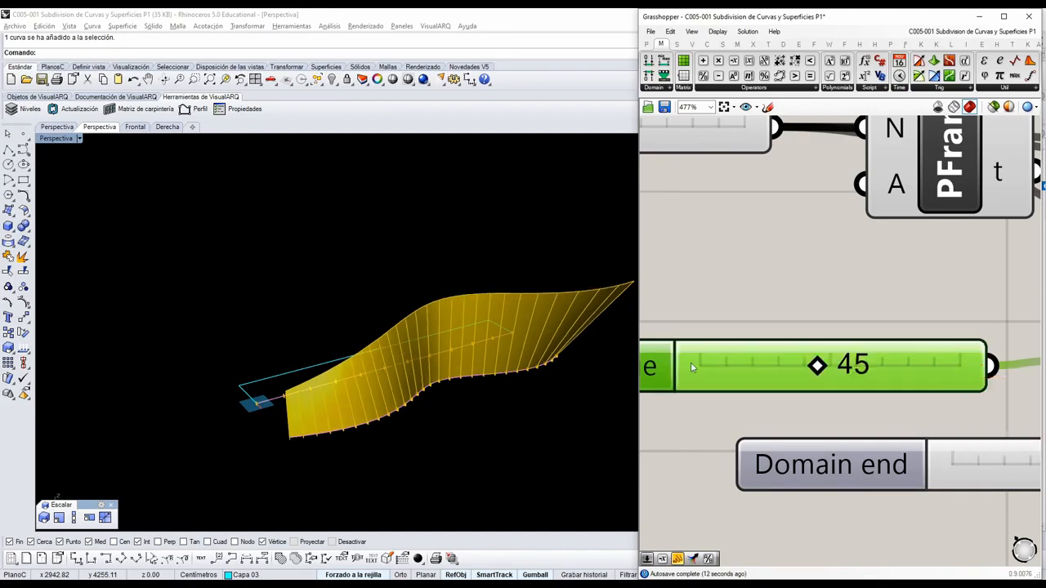
pyautogui.moveTo(433, 353)
pyautogui.mouseDown(button='right')
pyautogui.moveTo(421, 350)
pyautogui.moveTo(434, 369)
pyautogui.mouseUp(button='right')
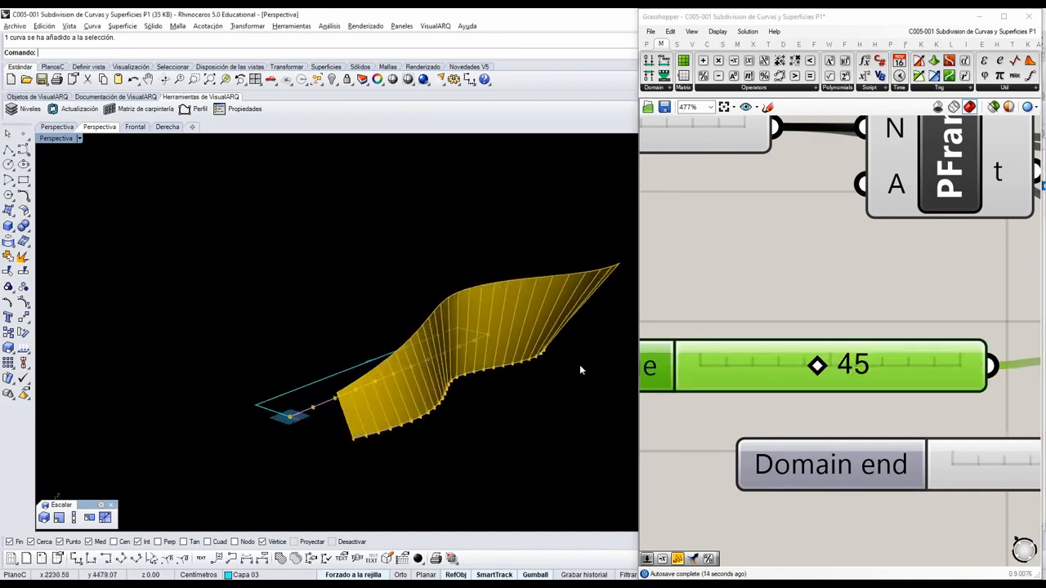
pyautogui.moveTo(579, 370); pyautogui.dragTo(502, 324, button='right')
pyautogui.scroll(-4, 804, 318)
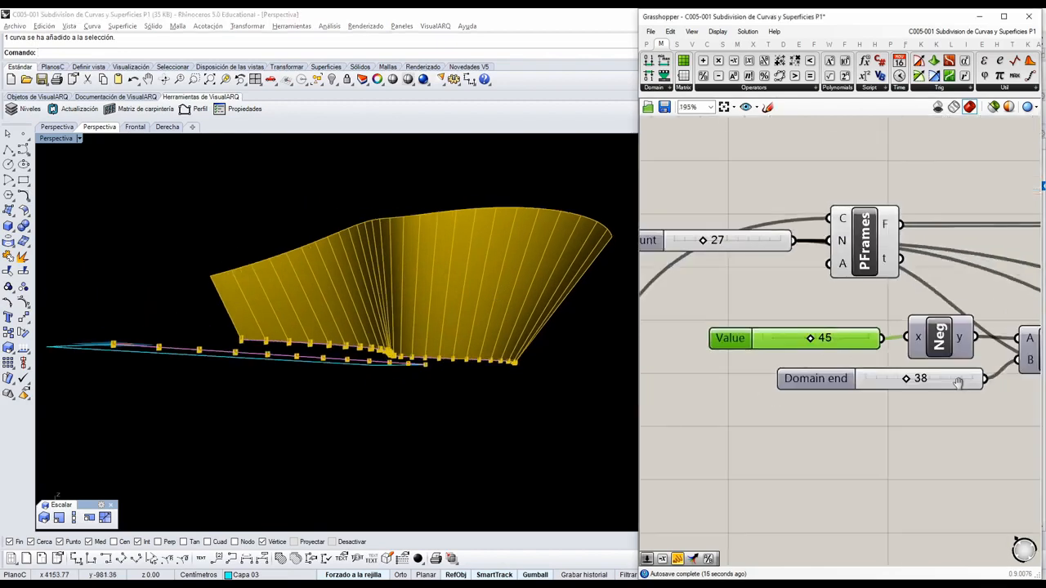
# Delete the unused Series component together with its Step slider.
pyautogui.scroll(-3, 954, 359)
pyautogui.moveTo(890, 318); pyautogui.dragTo(813, 313, button='right')
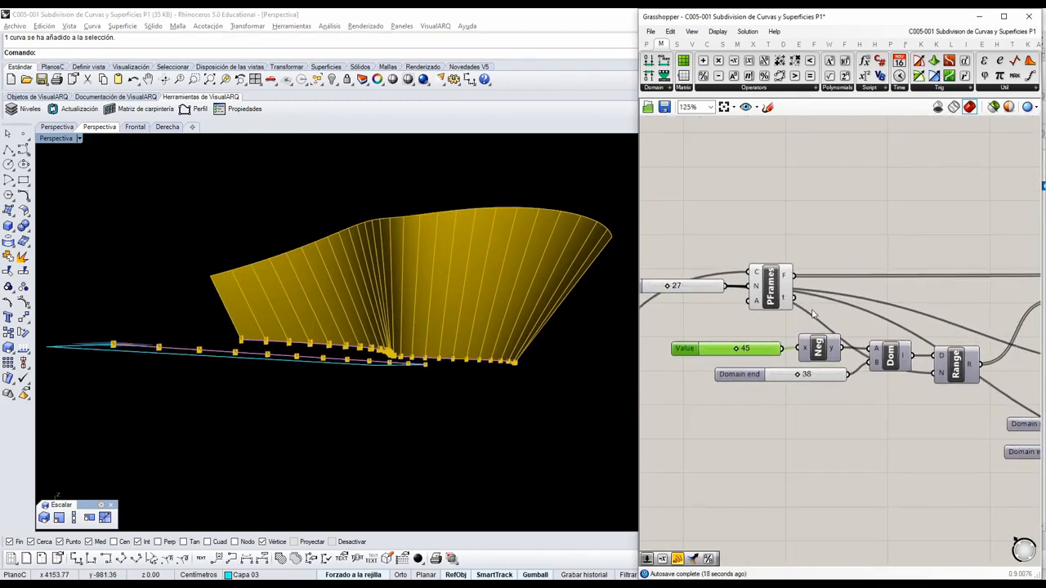
pyautogui.scroll(-1, 821, 316)
pyautogui.moveTo(1007, 346); pyautogui.dragTo(830, 343, button='right')
pyautogui.moveTo(964, 376); pyautogui.dragTo(882, 359, button='right')
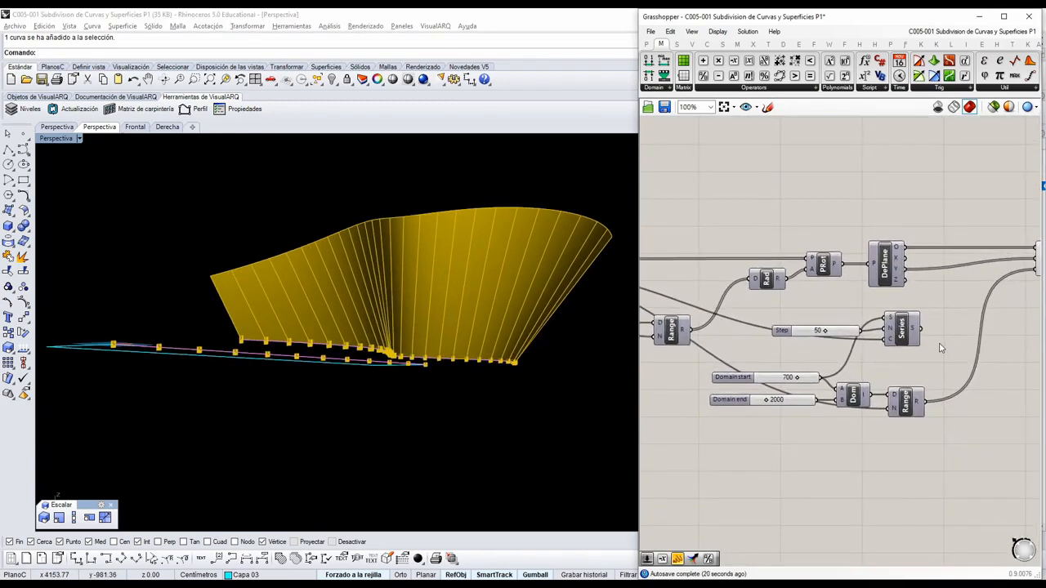
pyautogui.moveTo(939, 348); pyautogui.dragTo(787, 318)
pyautogui.press('Delete')
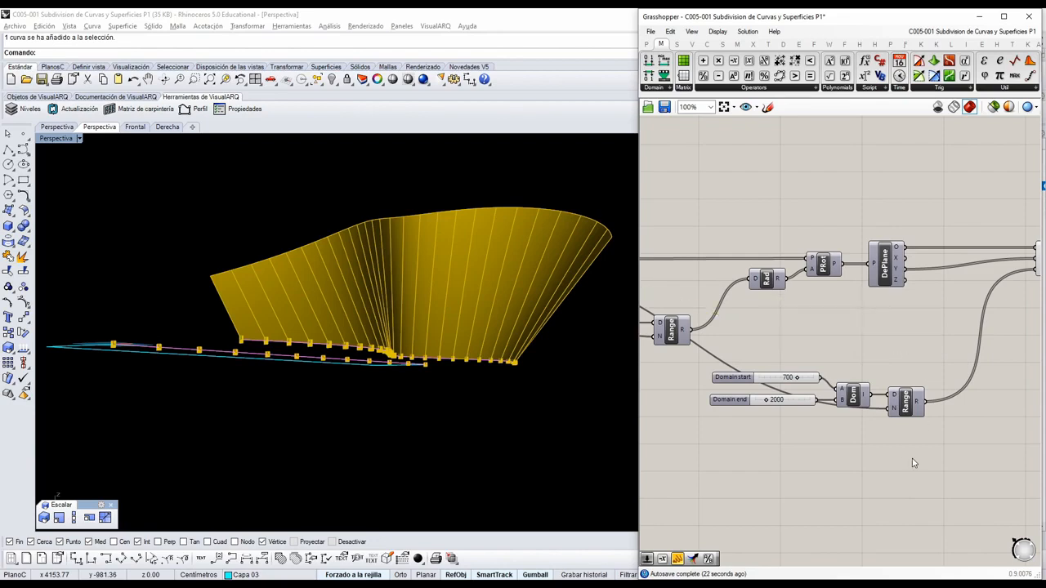
# Move the line-length Domain sliders, Domain and Range as a group closer to the rotation branch, and inspect the surface from several sides.
pyautogui.scroll(2, 802, 378)
pyautogui.click(811, 395)
pyautogui.scroll(-1, 971, 461)
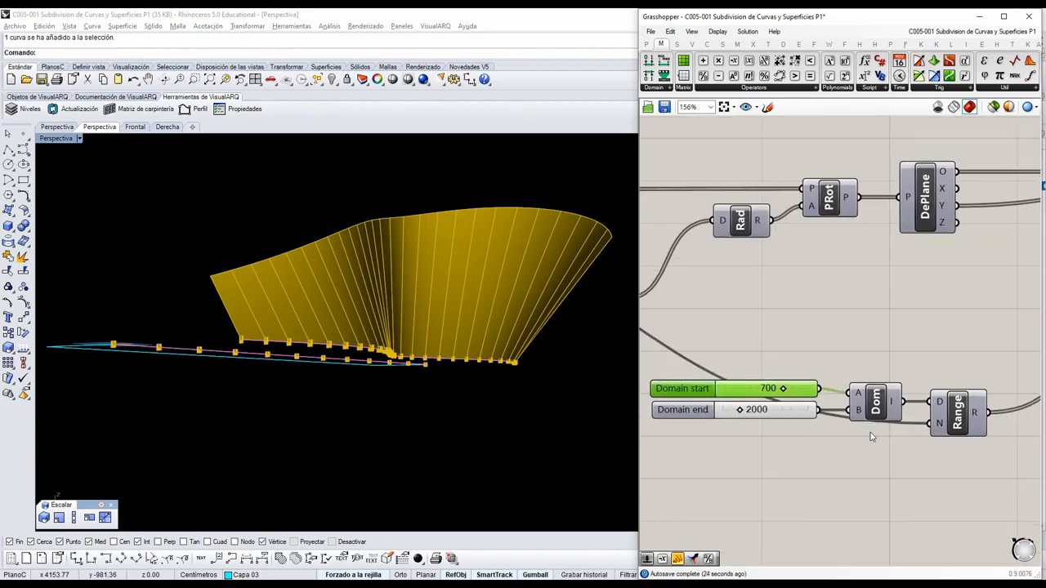
pyautogui.moveTo(976, 444); pyautogui.dragTo(677, 354)
pyautogui.moveTo(947, 425); pyautogui.dragTo(925, 402)
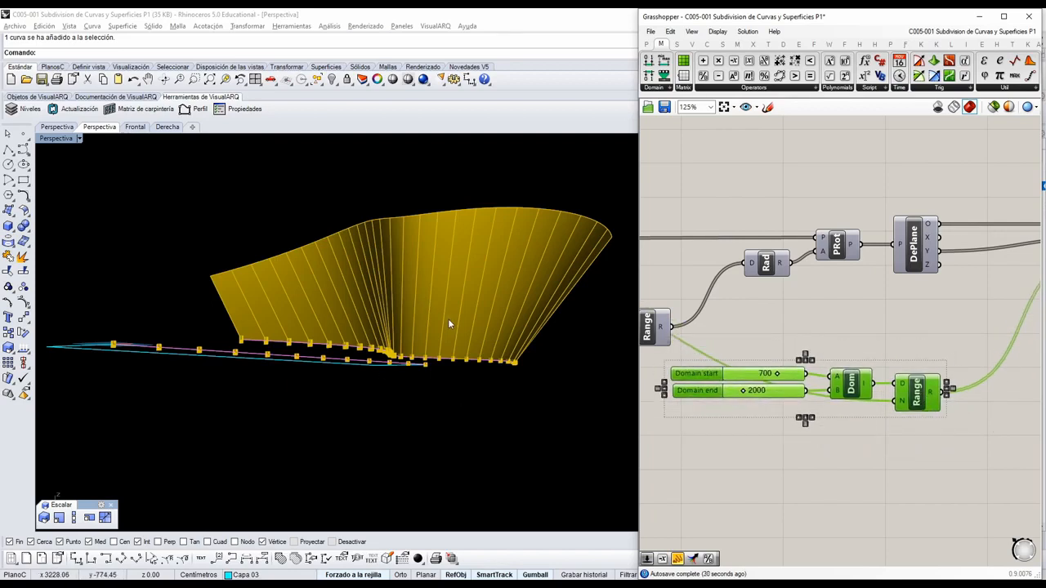
pyautogui.moveTo(459, 328); pyautogui.dragTo(152, 373, button='right')
pyautogui.moveTo(418, 338); pyautogui.dragTo(625, 347, button='right')
pyautogui.moveTo(329, 398); pyautogui.dragTo(414, 387, button='right')
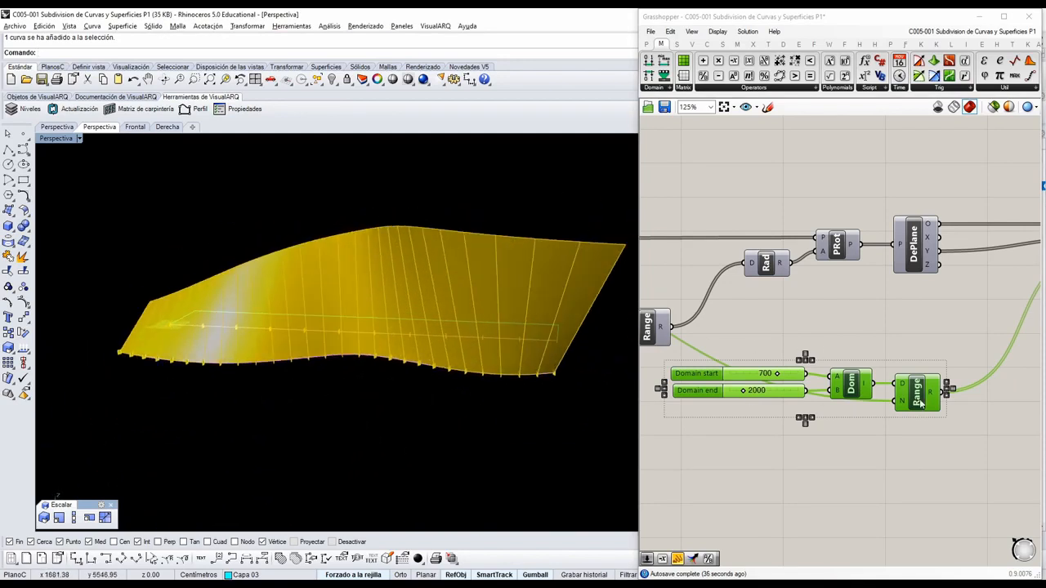
pyautogui.scroll(-3, 820, 351)
pyautogui.moveTo(459, 352); pyautogui.dragTo(549, 369, button='right')
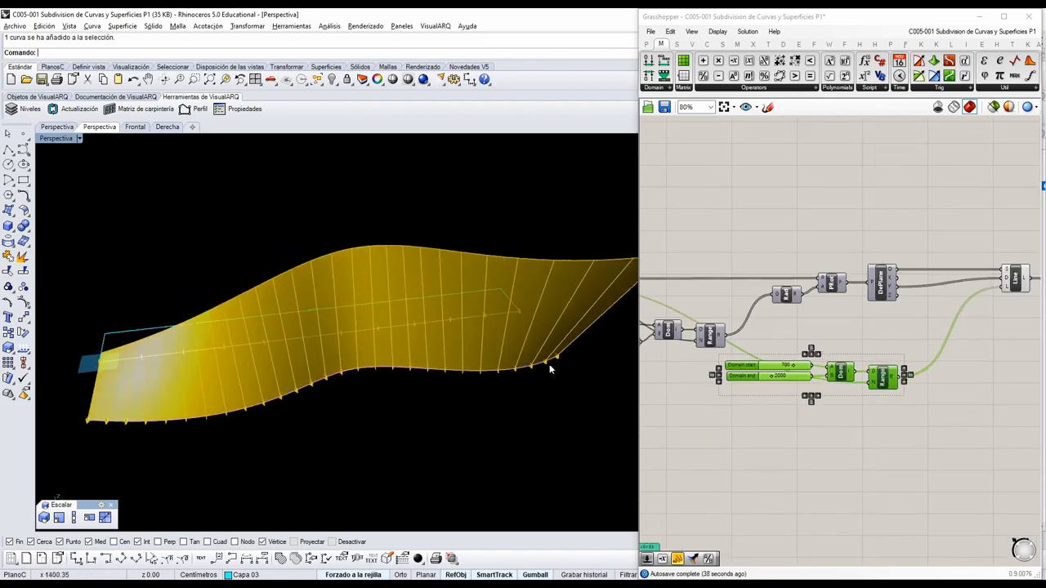
# Move the Line and Loft components together closer to the DePlane component.
pyautogui.moveTo(931, 348); pyautogui.dragTo(856, 380, button='right')
pyautogui.scroll(1, 992, 349)
pyautogui.moveTo(1029, 343); pyautogui.dragTo(913, 272)
pyautogui.moveTo(927, 294); pyautogui.dragTo(862, 293)
pyautogui.click(885, 394)
# Pull the HFrames component away from the unused frame components, turn on its preview, and look at its planes along the curve.
pyautogui.moveTo(778, 410); pyautogui.dragTo(1002, 366, button='right')
pyautogui.scroll(-1, 1003, 367)
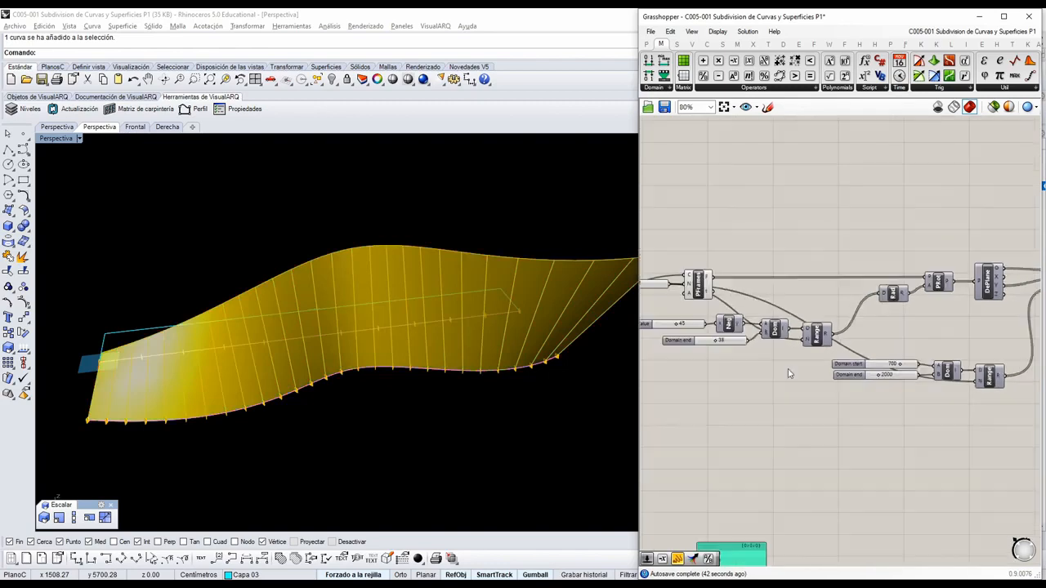
pyautogui.moveTo(787, 369); pyautogui.dragTo(848, 365, button='right')
pyautogui.moveTo(242, 403); pyautogui.dragTo(427, 406, button='right')
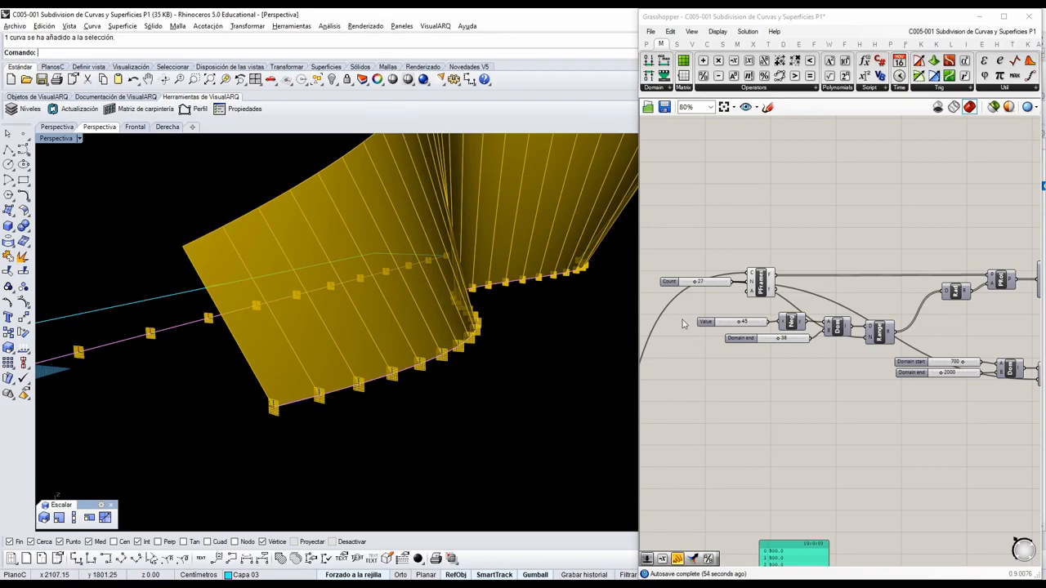
pyautogui.moveTo(686, 380); pyautogui.dragTo(859, 311, button='right')
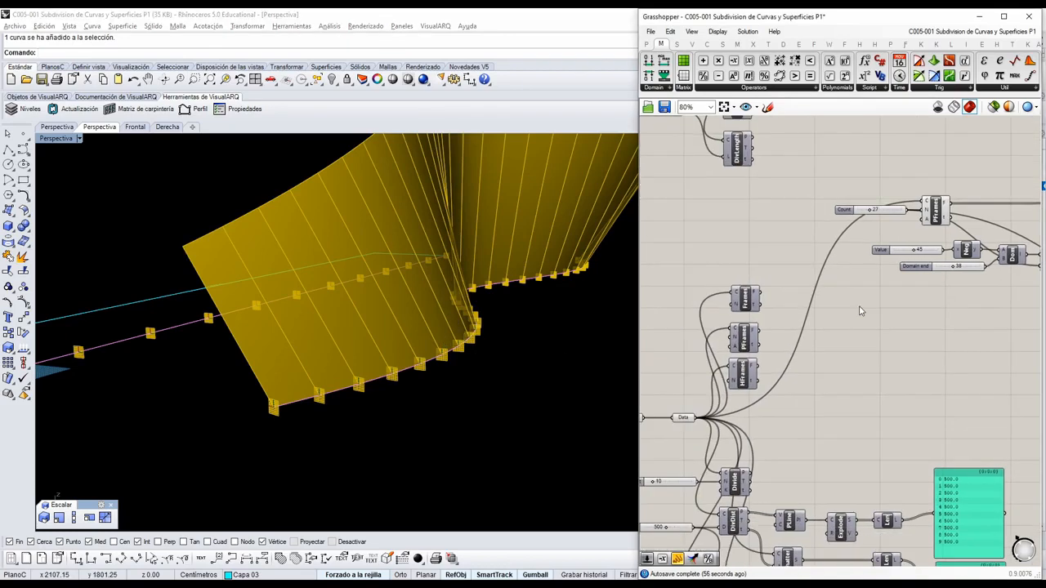
pyautogui.scroll(2, 763, 385)
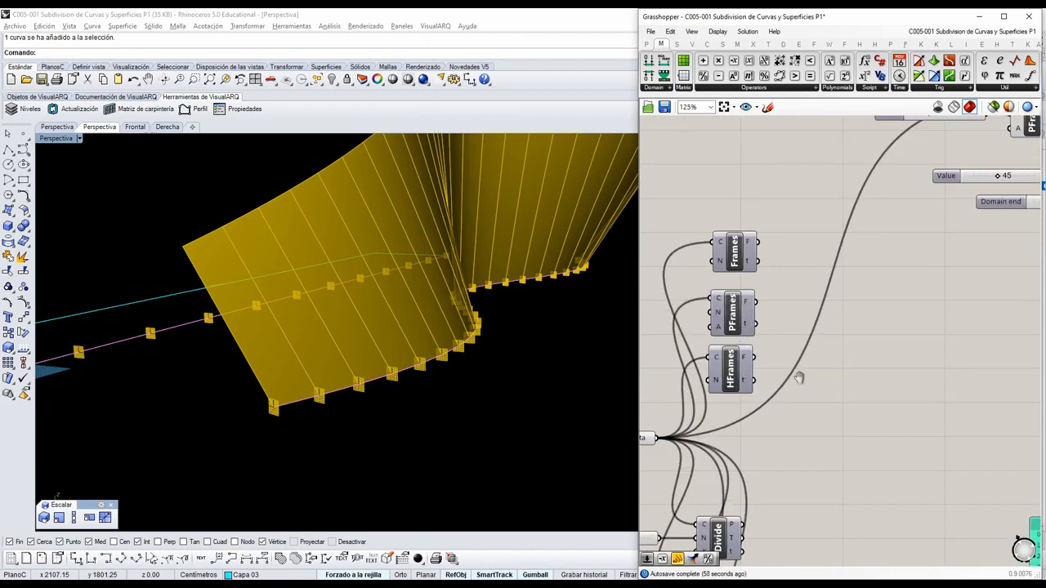
pyautogui.moveTo(799, 377); pyautogui.dragTo(798, 380, button='right')
pyautogui.moveTo(738, 382); pyautogui.dragTo(789, 376)
pyautogui.middleClick(788, 376)
pyautogui.click(807, 353)
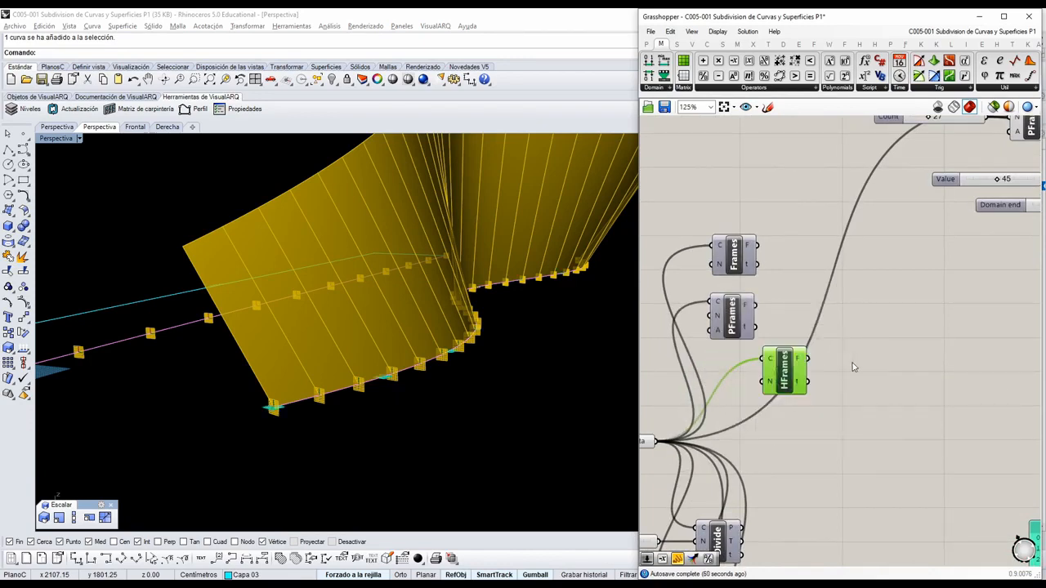
pyautogui.click(854, 367)
pyautogui.moveTo(433, 399); pyautogui.dragTo(393, 427, button='right')
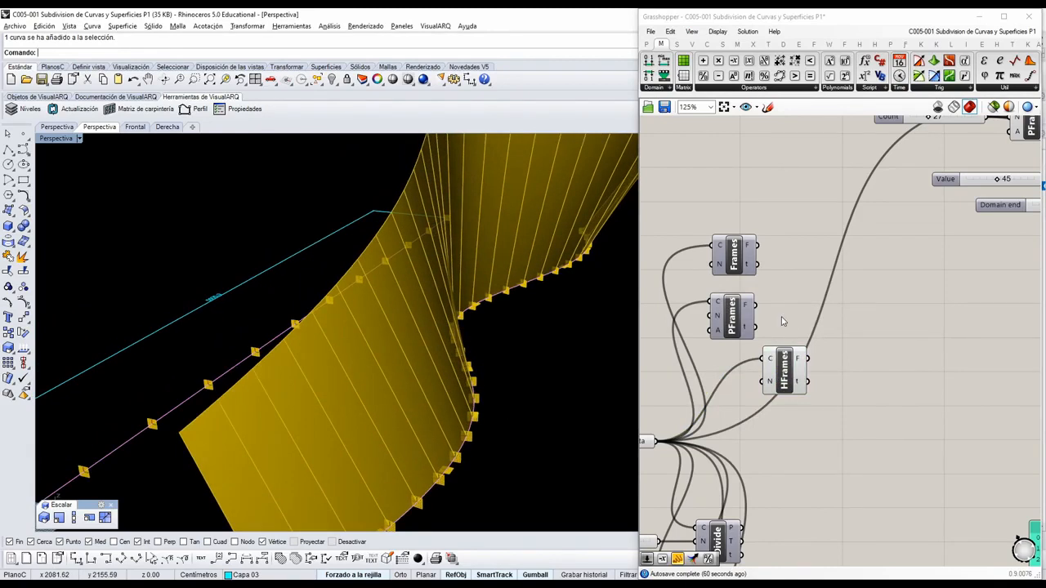
# Move HFrames below the PFrames component and its angle sliders, and connect the Count slider to its N input.
pyautogui.scroll(-2, 782, 321)
pyautogui.moveTo(784, 352); pyautogui.dragTo(947, 278)
pyautogui.scroll(1, 942, 220)
pyautogui.moveTo(942, 220); pyautogui.dragTo(900, 269, button='right')
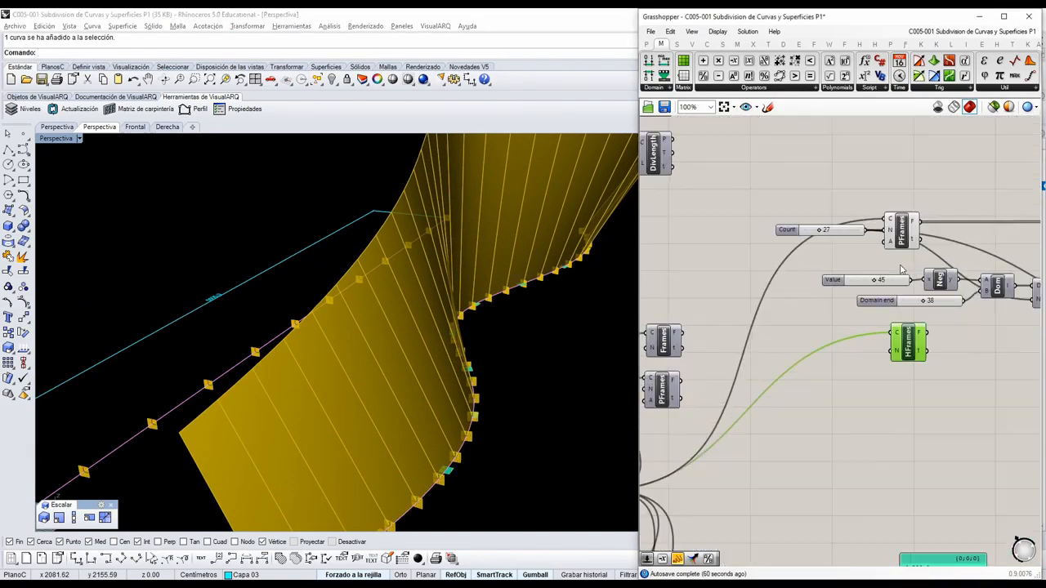
pyautogui.scroll(1, 901, 270)
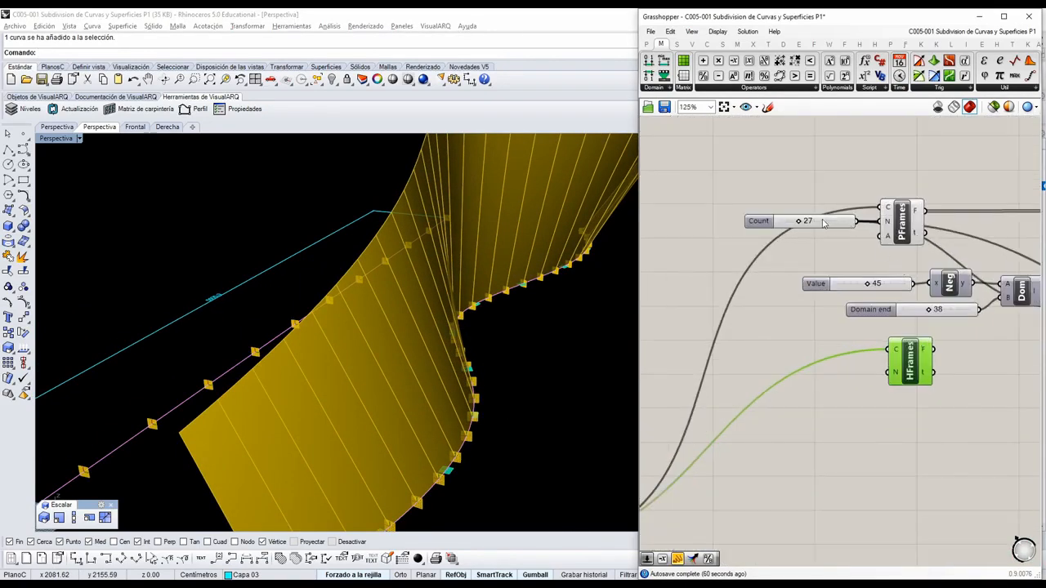
pyautogui.moveTo(858, 222); pyautogui.dragTo(889, 373)
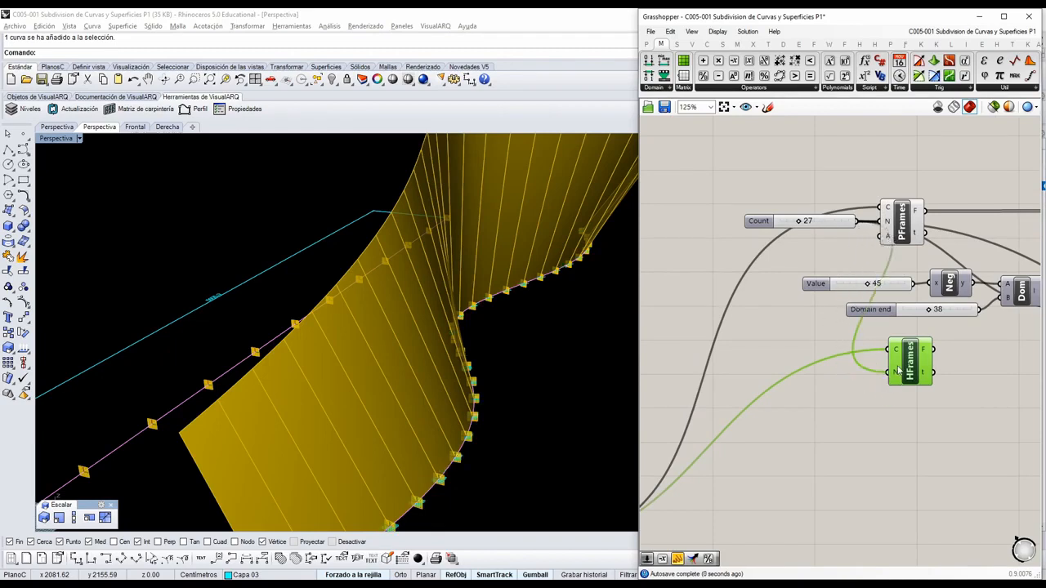
# Hide the preview of the PFrames component that drives the surface.
pyautogui.click(900, 217)
pyautogui.middleClick(899, 210)
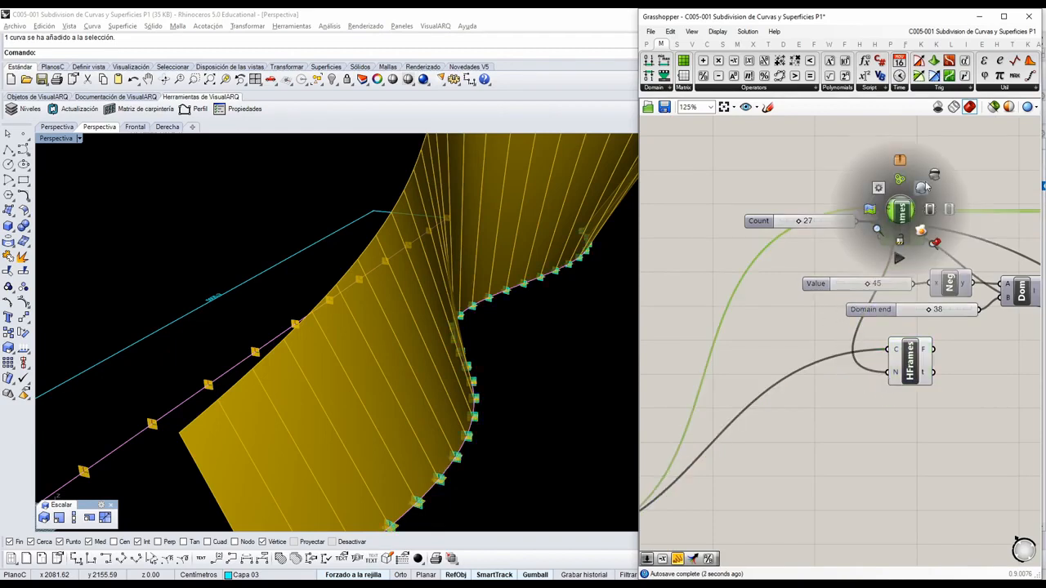
pyautogui.click(924, 188)
# Examine the HFrames planes along the surface's base curve up close, highlighting the component to check their orientation.
pyautogui.scroll(2, 491, 458)
pyautogui.scroll(1, 368, 437)
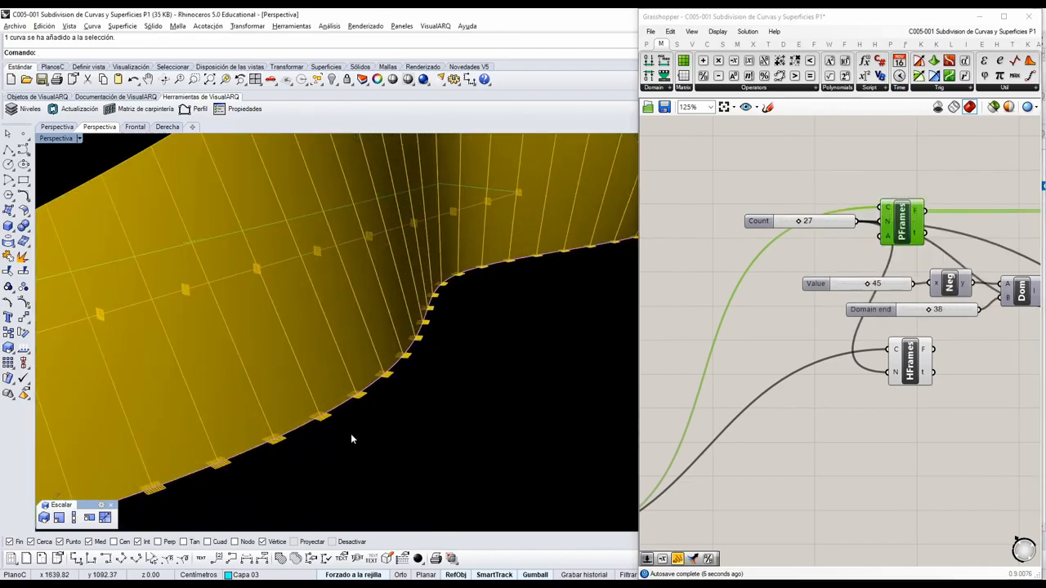
pyautogui.scroll(1, 351, 433)
pyautogui.scroll(1, 311, 414)
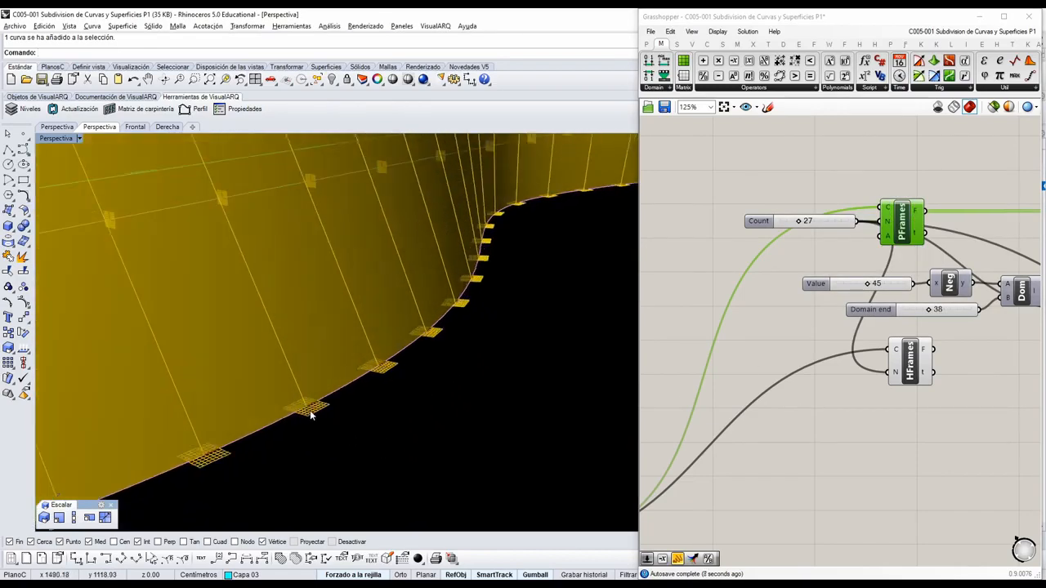
pyautogui.scroll(1, 359, 376)
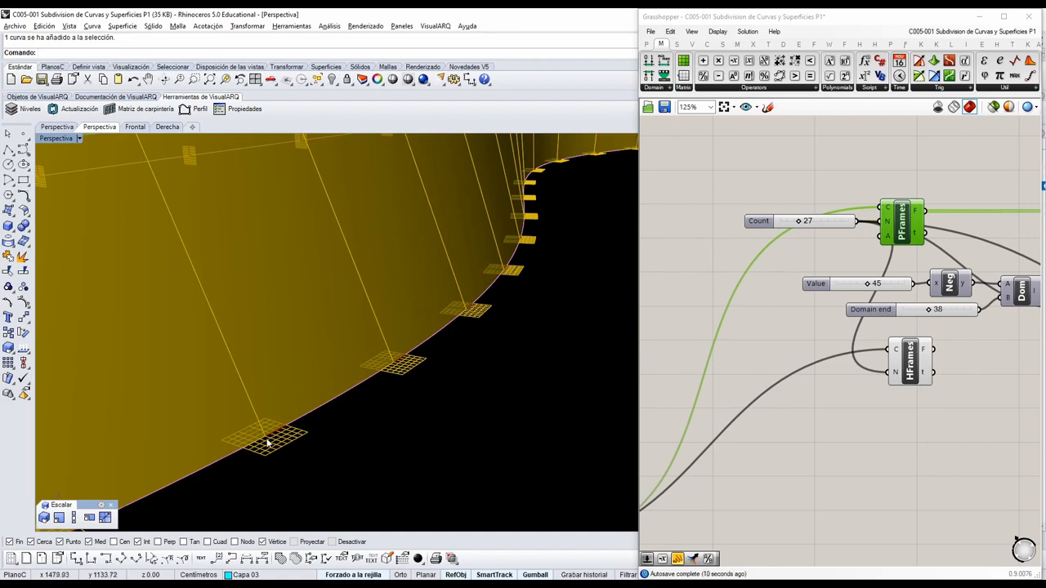
pyautogui.moveTo(456, 326)
pyautogui.mouseDown(button='right')
pyautogui.moveTo(369, 378)
pyautogui.moveTo(481, 344)
pyautogui.moveTo(333, 398)
pyautogui.moveTo(469, 347)
pyautogui.moveTo(408, 397)
pyautogui.moveTo(411, 367)
pyautogui.moveTo(484, 344)
pyautogui.mouseUp(button='right')
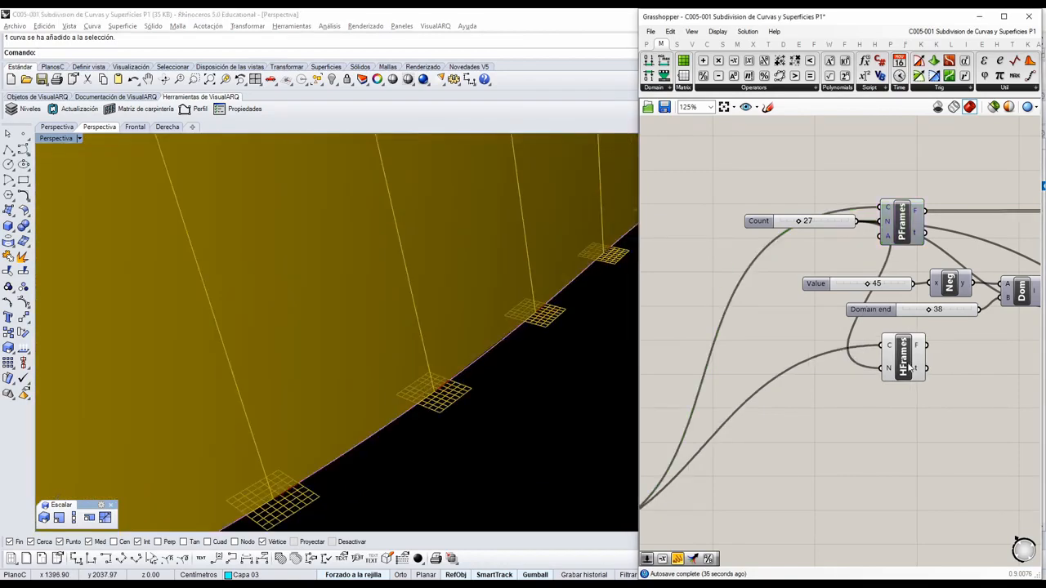
pyautogui.click(908, 368)
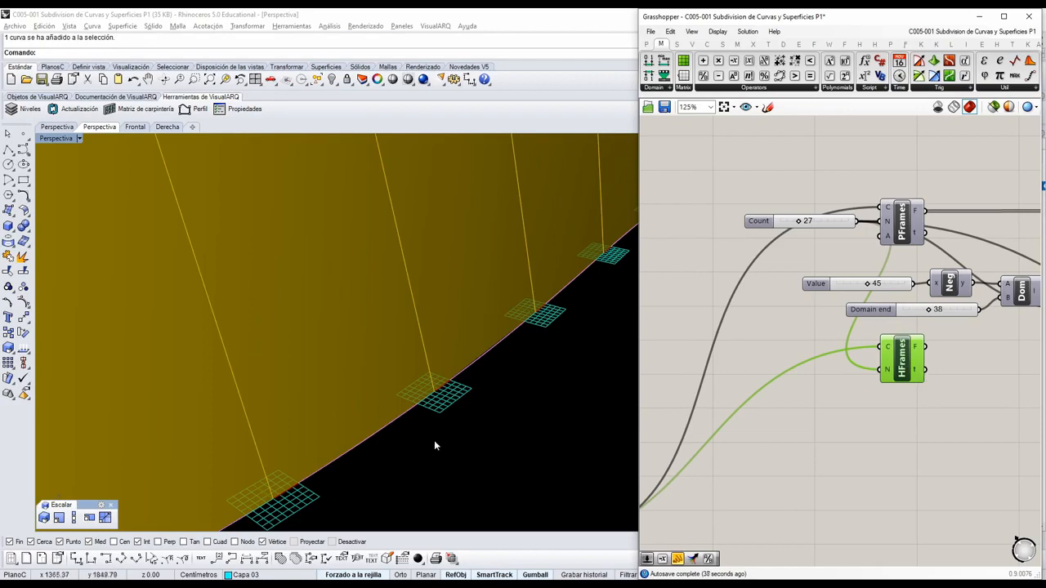
pyautogui.moveTo(435, 445); pyautogui.dragTo(456, 382, button='right')
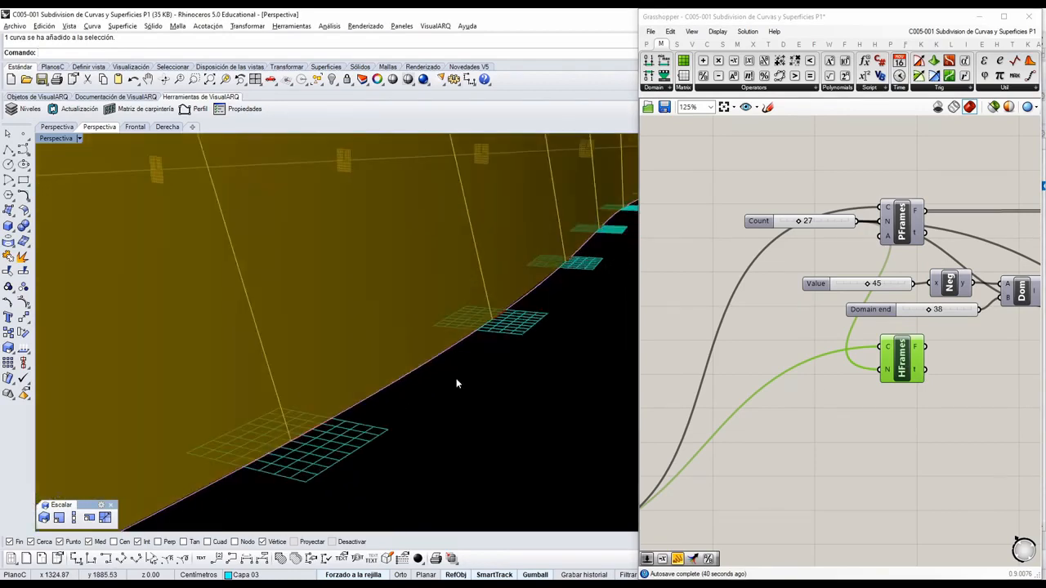
pyautogui.moveTo(490, 300); pyautogui.dragTo(498, 416, button='right')
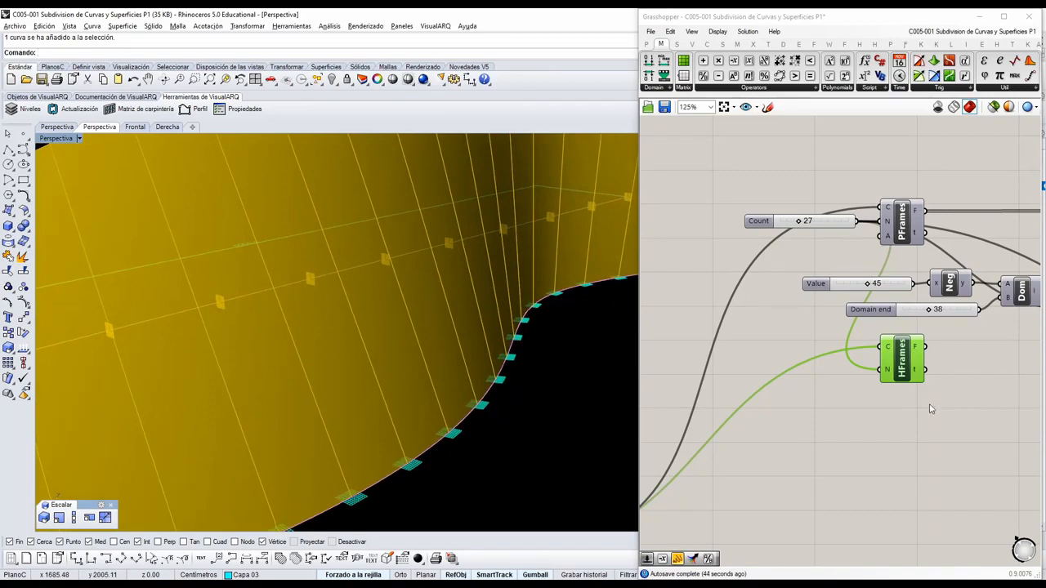
# Hide the Loft surface's preview and select the Line component that feeds it.
pyautogui.scroll(-3, 931, 409)
pyautogui.moveTo(931, 408); pyautogui.dragTo(709, 395, button='right')
pyautogui.scroll(-3, 727, 356)
pyautogui.scroll(3, 909, 328)
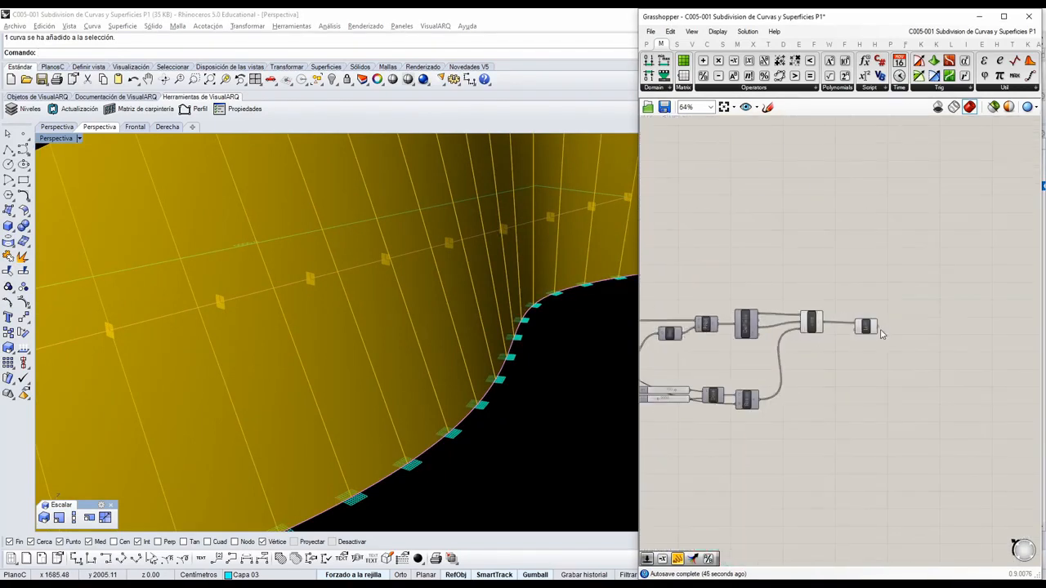
pyautogui.moveTo(859, 330)
pyautogui.mouseDown()
pyautogui.moveTo(842, 333)
pyautogui.moveTo(877, 320)
pyautogui.mouseUp()
pyautogui.scroll(1, 877, 320)
pyautogui.scroll(1, 871, 324)
pyautogui.middleClick(869, 318)
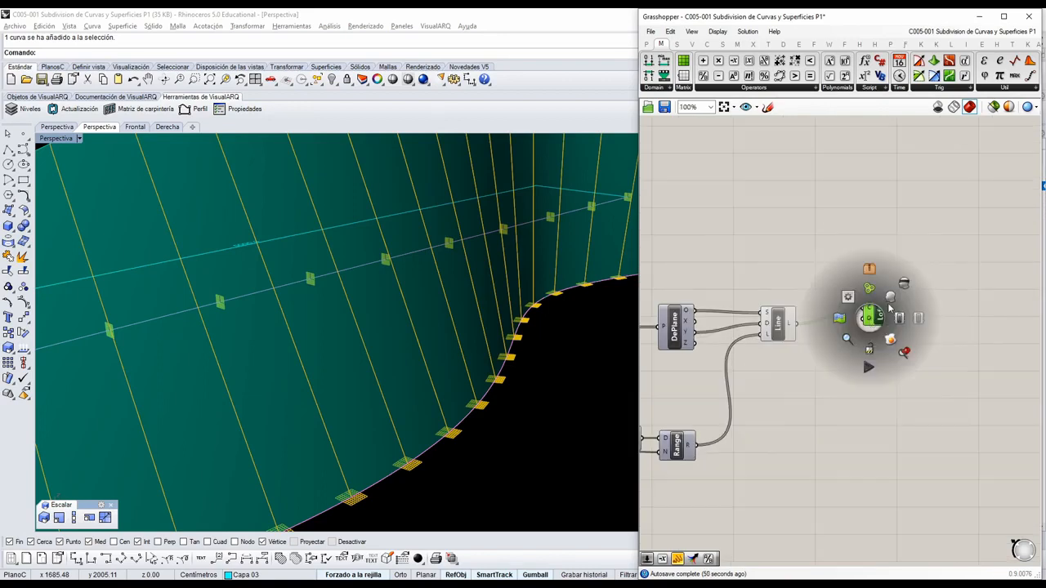
pyautogui.click(864, 290)
pyautogui.click(787, 329)
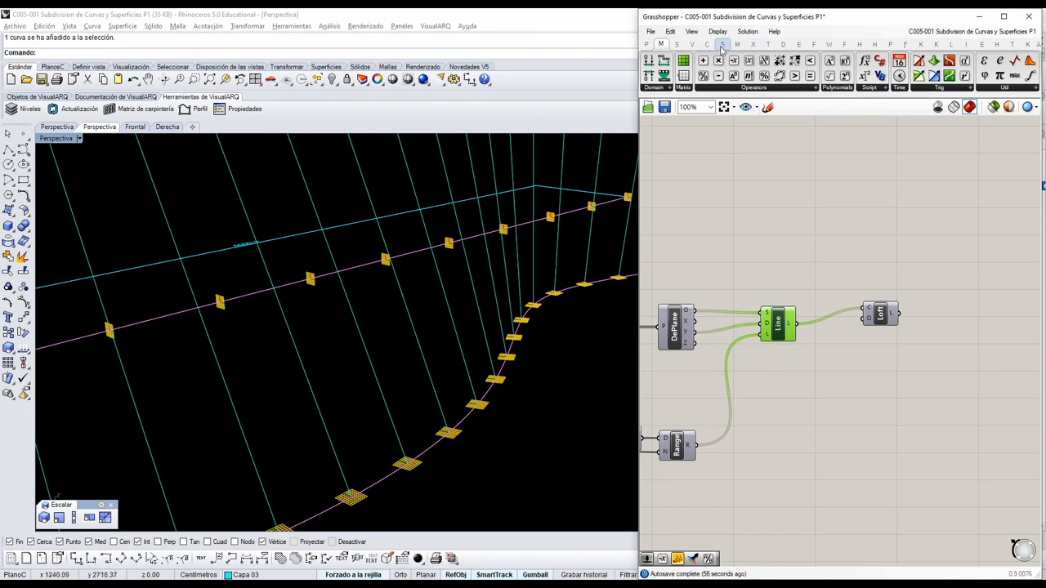
# Place an Extrude component below Loft and connect the Line output to its base input.
pyautogui.click(679, 46)
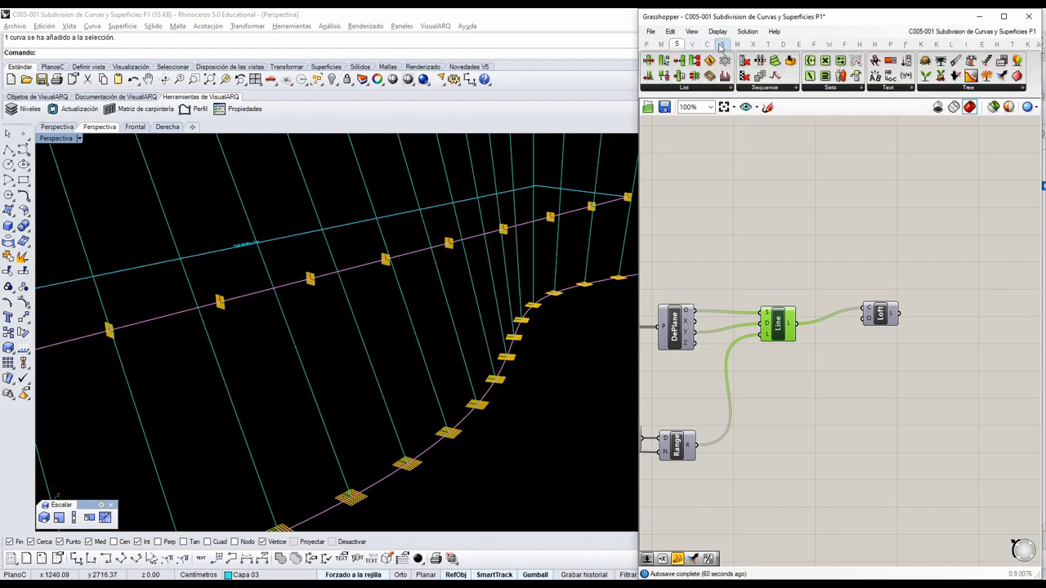
pyautogui.click(722, 45)
pyautogui.click(838, 87)
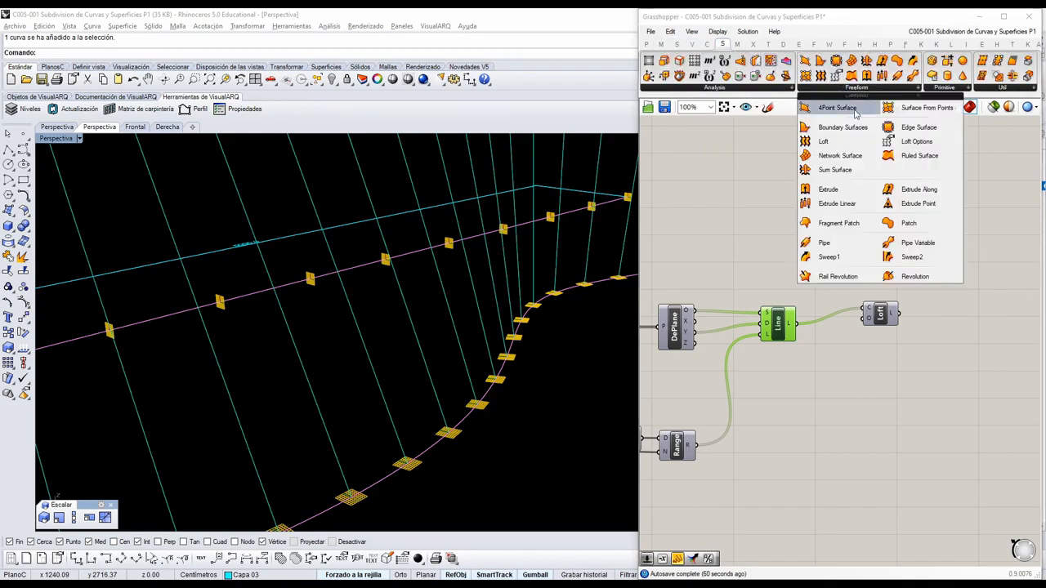
pyautogui.click(829, 195)
pyautogui.click(885, 385)
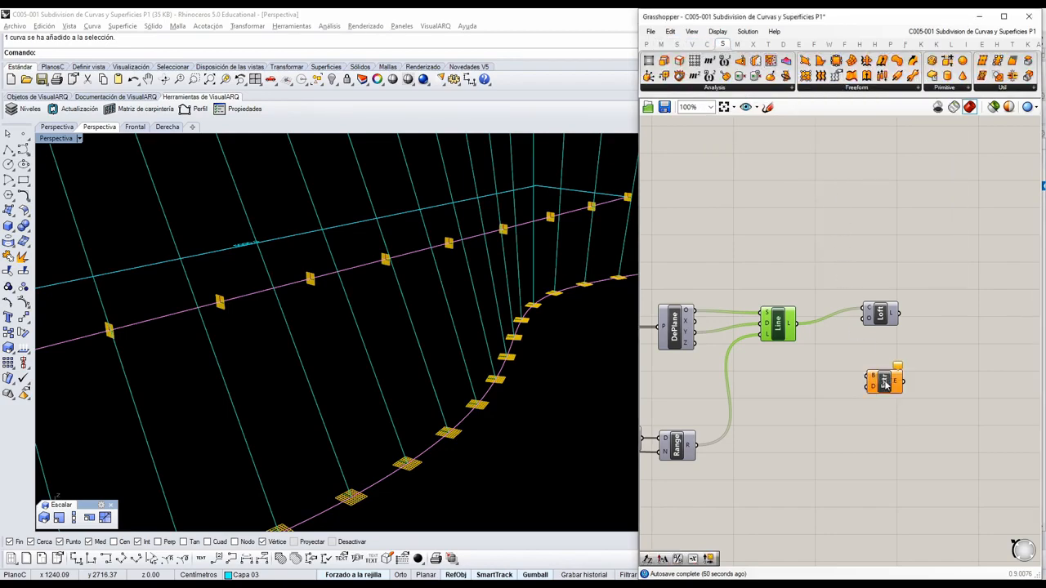
pyautogui.moveTo(797, 325); pyautogui.dragTo(900, 368)
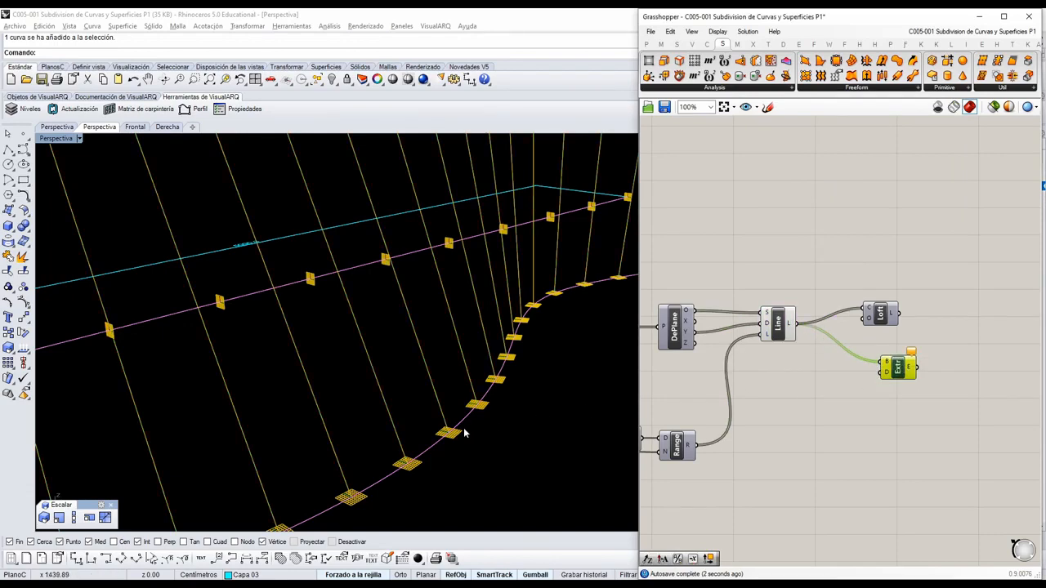
# Place a Deconstruct Plane component beside HFrames and connect the frames output to its plane input.
pyautogui.scroll(3, 457, 433)
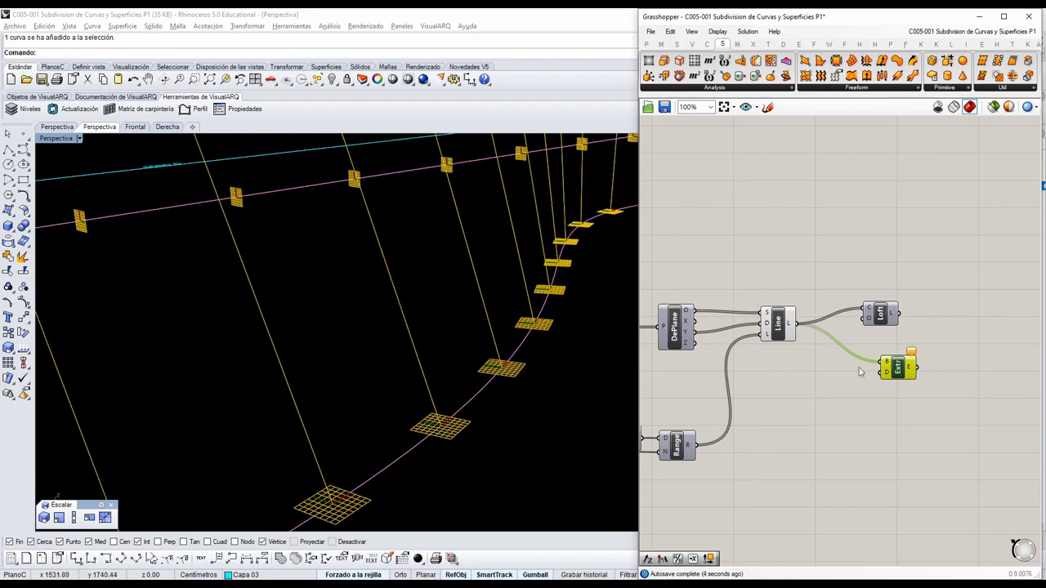
pyautogui.scroll(-6, 859, 373)
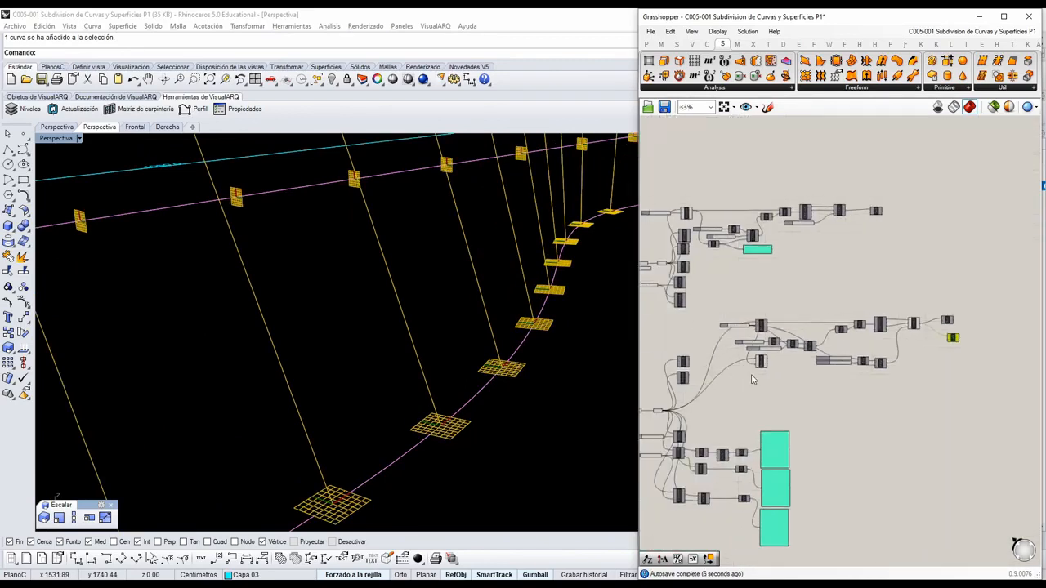
pyautogui.scroll(6, 752, 379)
pyautogui.click(692, 45)
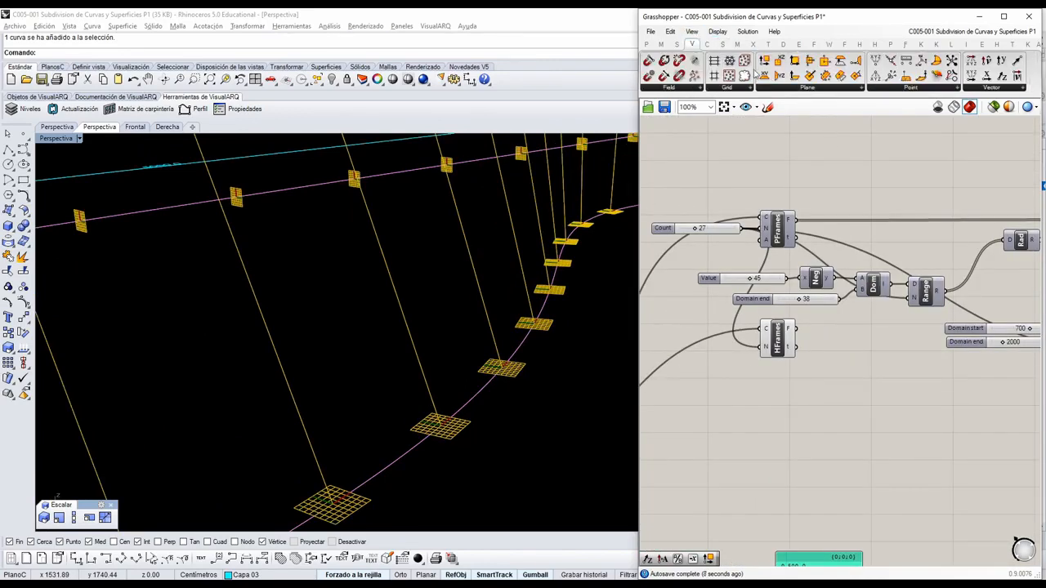
pyautogui.moveTo(767, 64); pyautogui.dragTo(863, 364)
pyautogui.moveTo(777, 347); pyautogui.dragTo(833, 344)
pyautogui.scroll(4, 860, 382)
pyautogui.moveTo(867, 347); pyautogui.dragTo(828, 367)
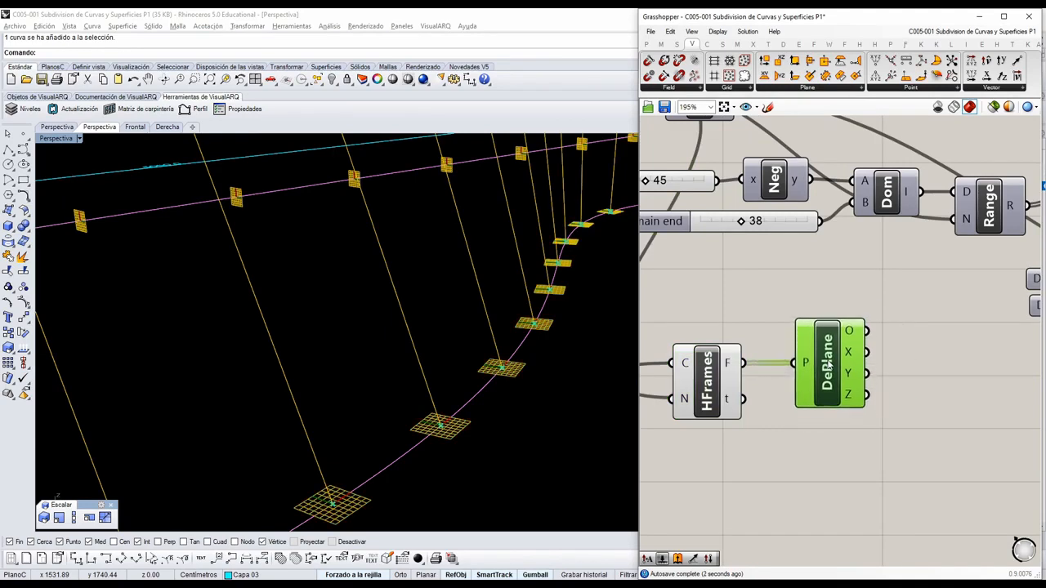
pyautogui.moveTo(855, 379); pyautogui.dragTo(791, 370, button='right')
pyautogui.moveTo(806, 365); pyautogui.dragTo(868, 320)
pyautogui.scroll(-4, 789, 379)
pyautogui.scroll(-5, 849, 382)
pyautogui.scroll(8, 869, 343)
pyautogui.scroll(-6, 868, 320)
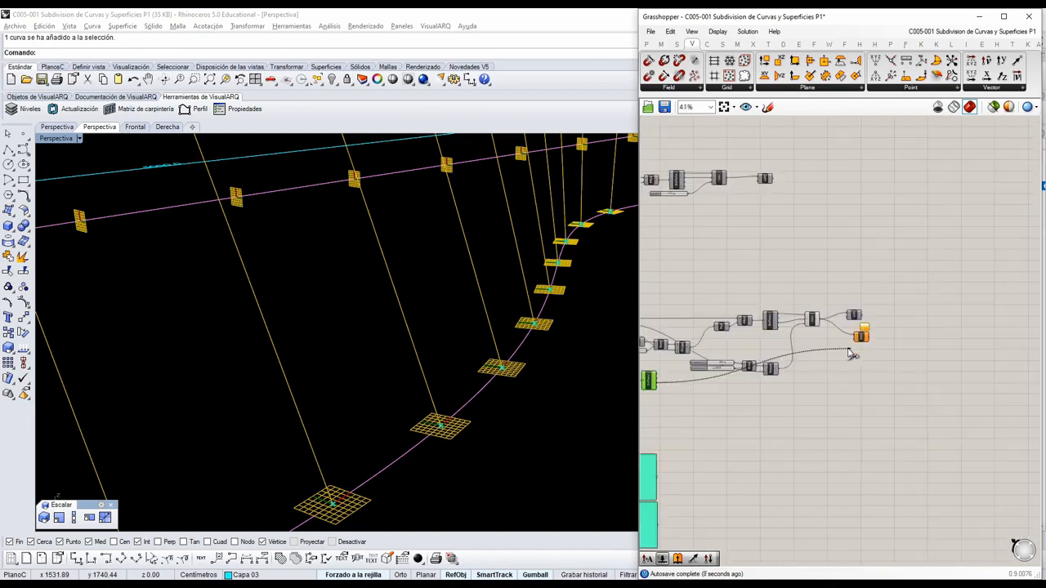
pyautogui.click(991, 148)
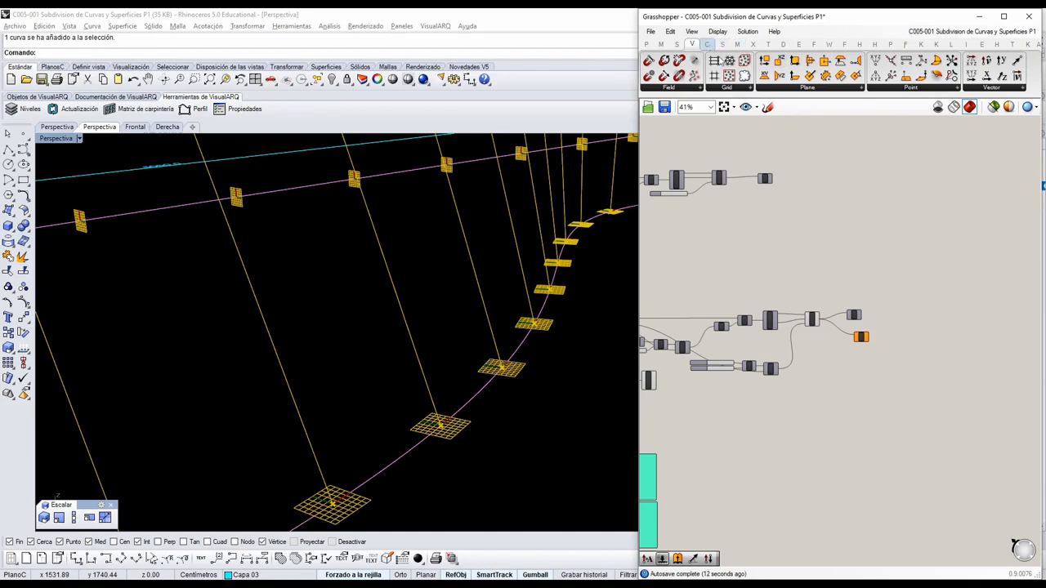
# Place an Amplitude vector component below the Line and Range components.
pyautogui.click(972, 87)
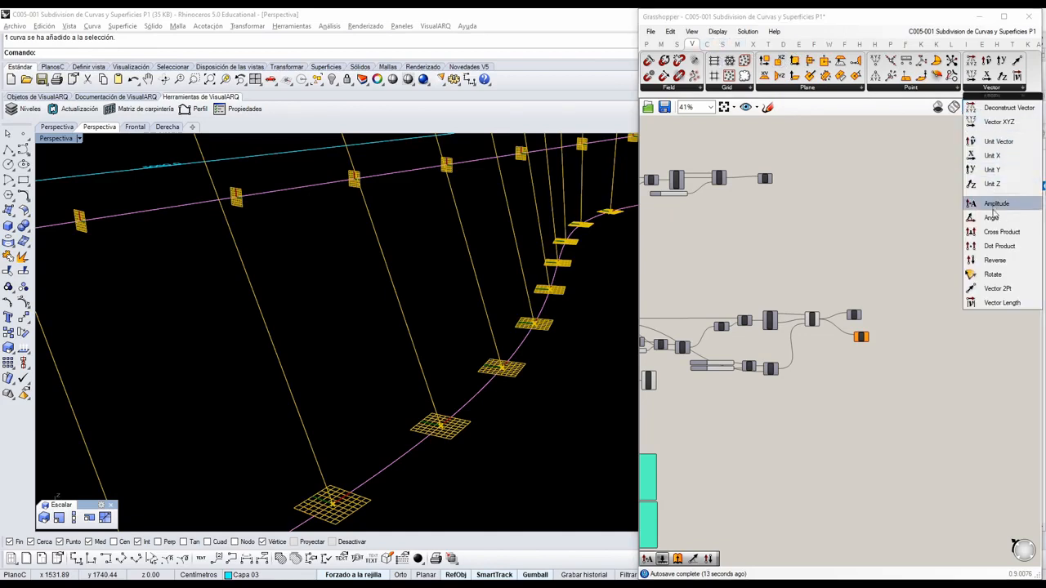
pyautogui.click(994, 209)
pyautogui.click(818, 369)
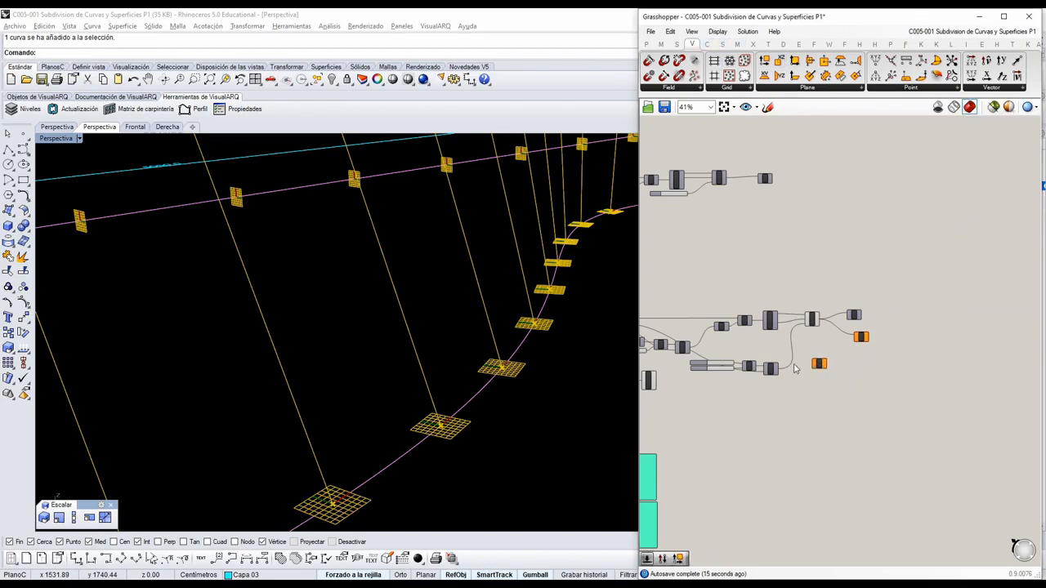
pyautogui.scroll(5, 866, 352)
pyautogui.scroll(-2, 868, 348)
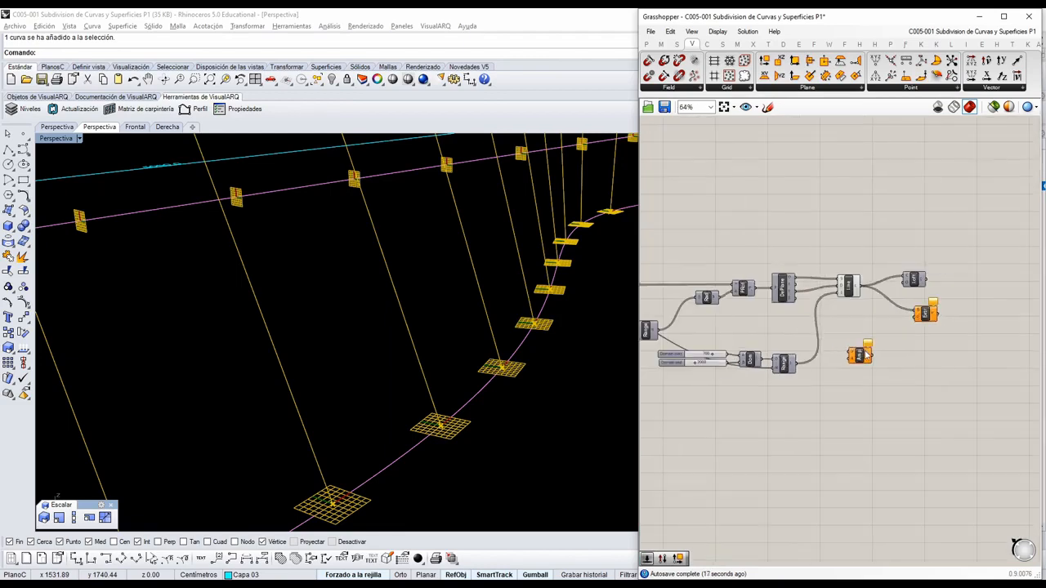
pyautogui.moveTo(862, 357); pyautogui.dragTo(810, 392)
# Connect the Y output of the HFrames' Deconstruct Plane to the Amplitude component's V input.
pyautogui.scroll(-2, 931, 386)
pyautogui.scroll(2, 815, 390)
pyautogui.scroll(3, 809, 390)
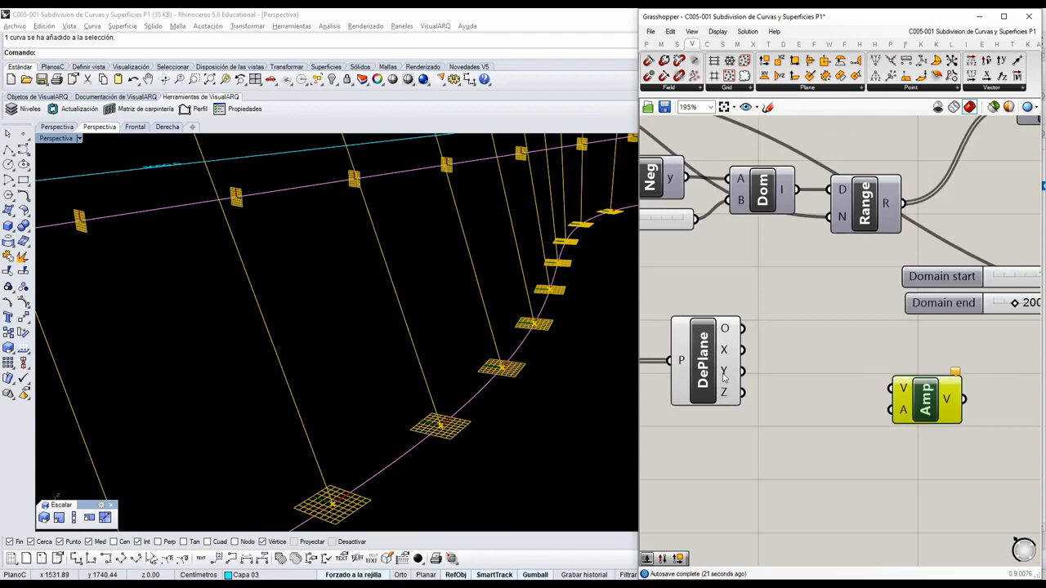
pyautogui.click(723, 375)
pyautogui.moveTo(723, 375); pyautogui.dragTo(811, 360, button='right')
pyautogui.moveTo(834, 352); pyautogui.dragTo(983, 370)
pyautogui.click(1013, 382)
# Rearrange the canvas so that Amplitude and Extrude sit close together below the Line and Loft components.
pyautogui.scroll(-5, 868, 398)
pyautogui.scroll(-4, 868, 398)
pyautogui.moveTo(868, 398); pyautogui.dragTo(997, 334)
pyautogui.scroll(5, 1017, 394)
pyautogui.moveTo(998, 308); pyautogui.dragTo(845, 381, button='right')
pyautogui.scroll(2, 845, 380)
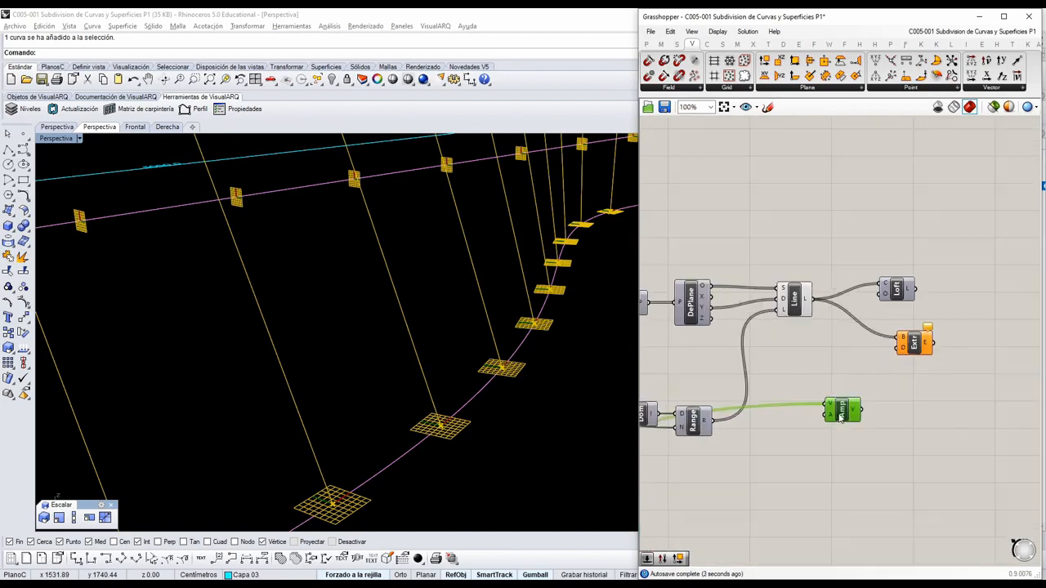
pyautogui.moveTo(843, 409); pyautogui.dragTo(837, 490)
pyautogui.moveTo(902, 347); pyautogui.dragTo(886, 445)
# Connect the Amplitude vector output to Extrude's D input and move Amplitude slightly up.
pyautogui.scroll(5, 858, 441)
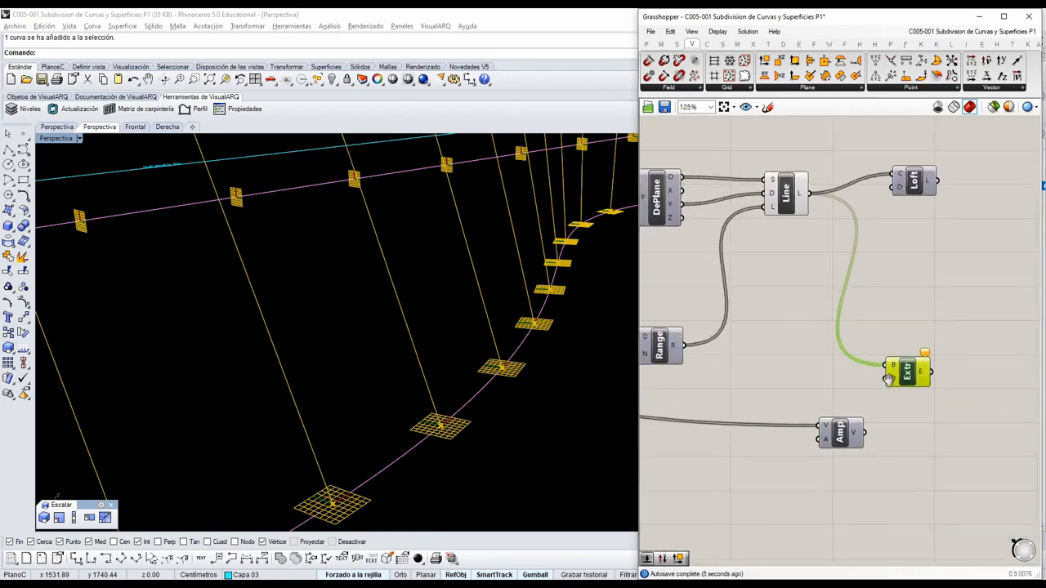
pyautogui.scroll(3, 514, 384)
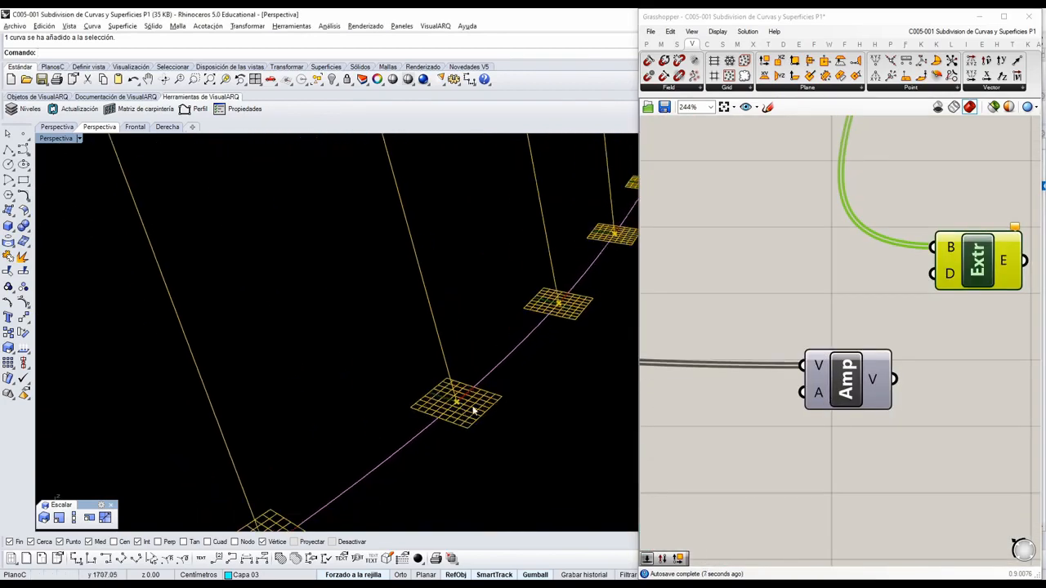
pyautogui.moveTo(894, 379); pyautogui.dragTo(933, 274)
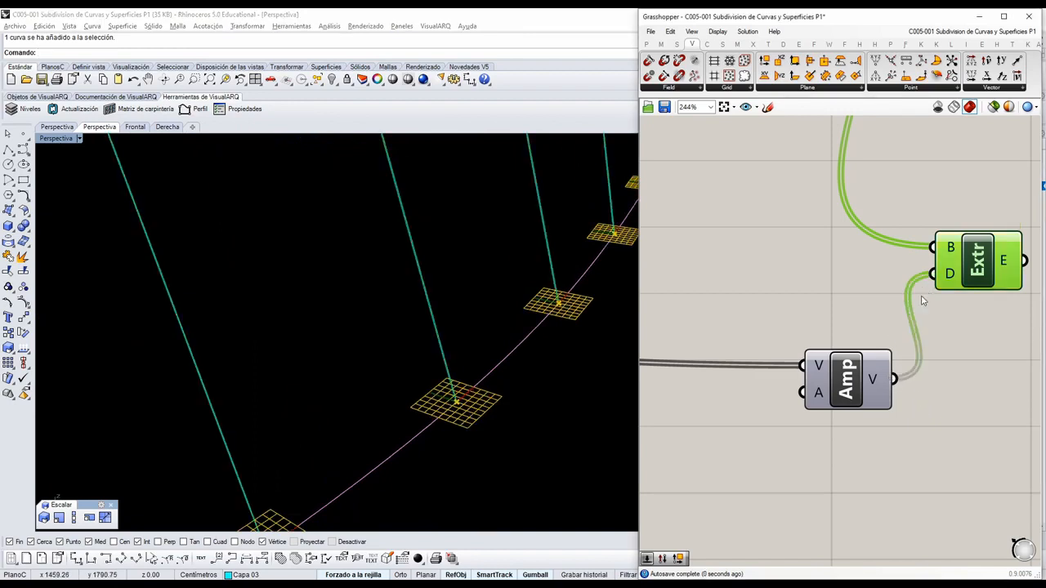
pyautogui.moveTo(850, 394); pyautogui.dragTo(849, 377)
pyautogui.click(697, 406)
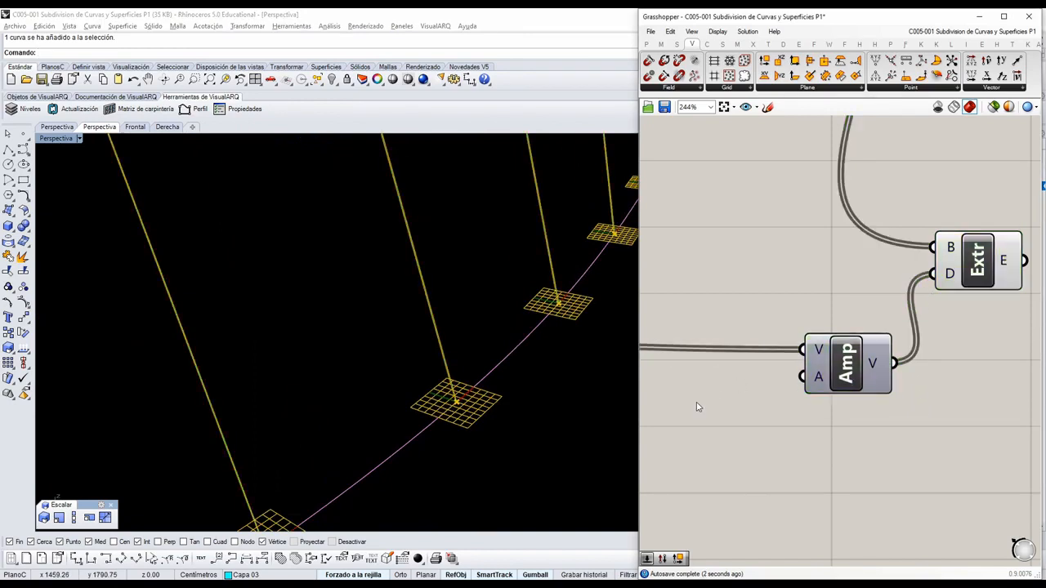
pyautogui.doubleClick(728, 383)
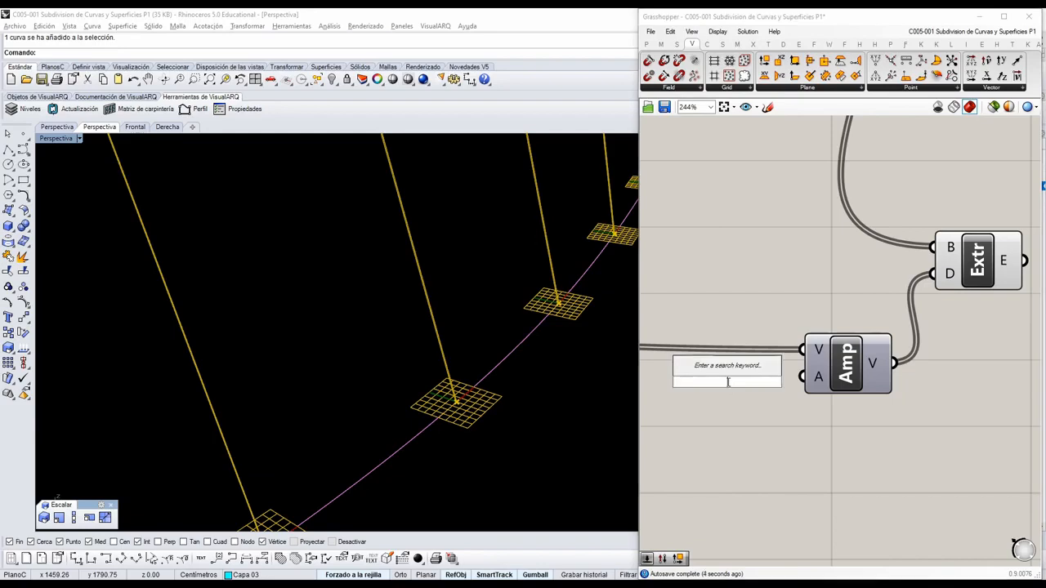
pyautogui.write('15')
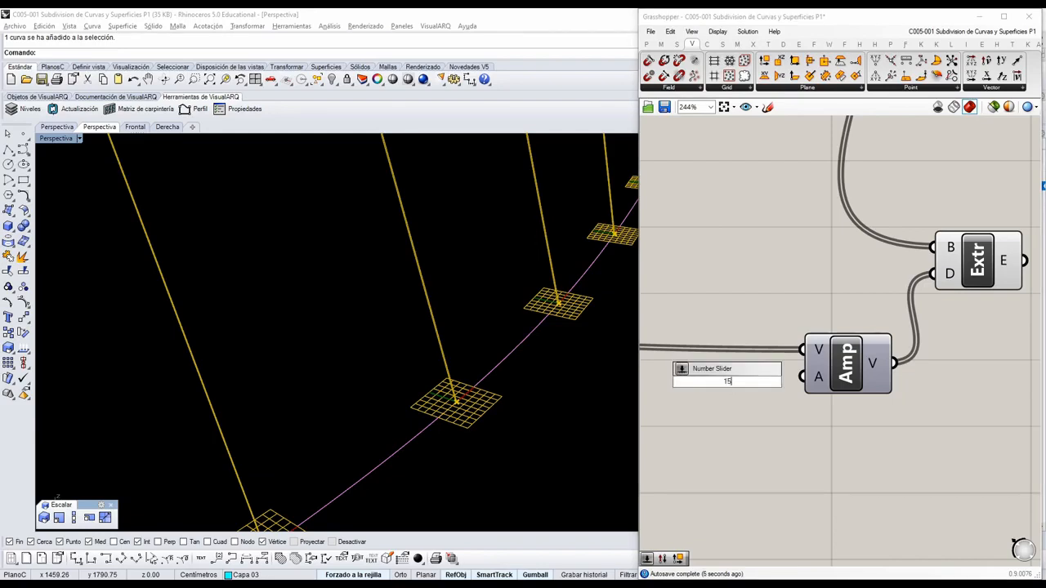
pyautogui.press('Return')
pyautogui.click(728, 387)
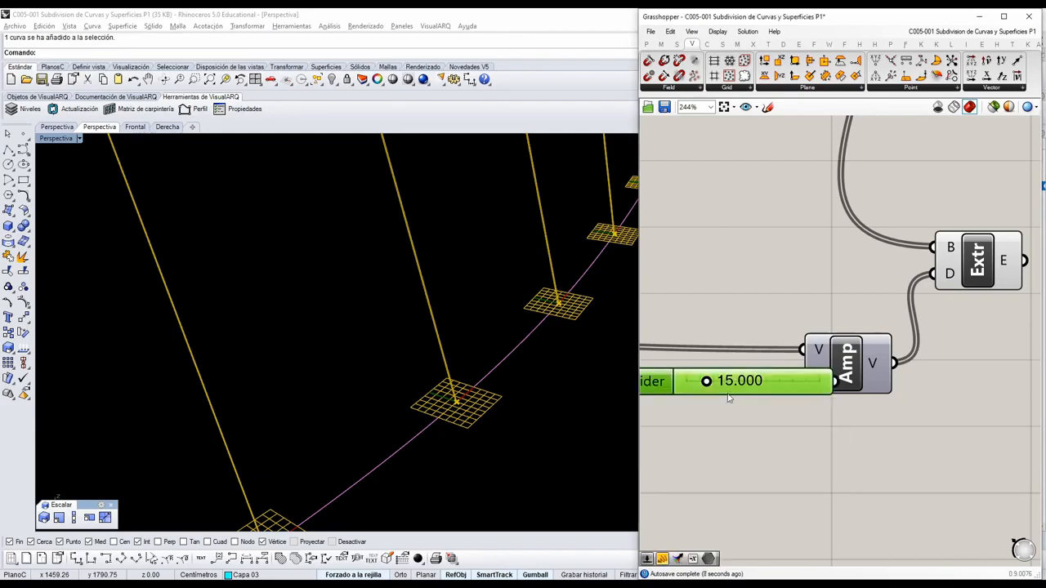
pyautogui.press('Delete')
# Add an integer number slider set to 20 and connect it to the Amplitude component's A input.
pyautogui.doubleClick(754, 418)
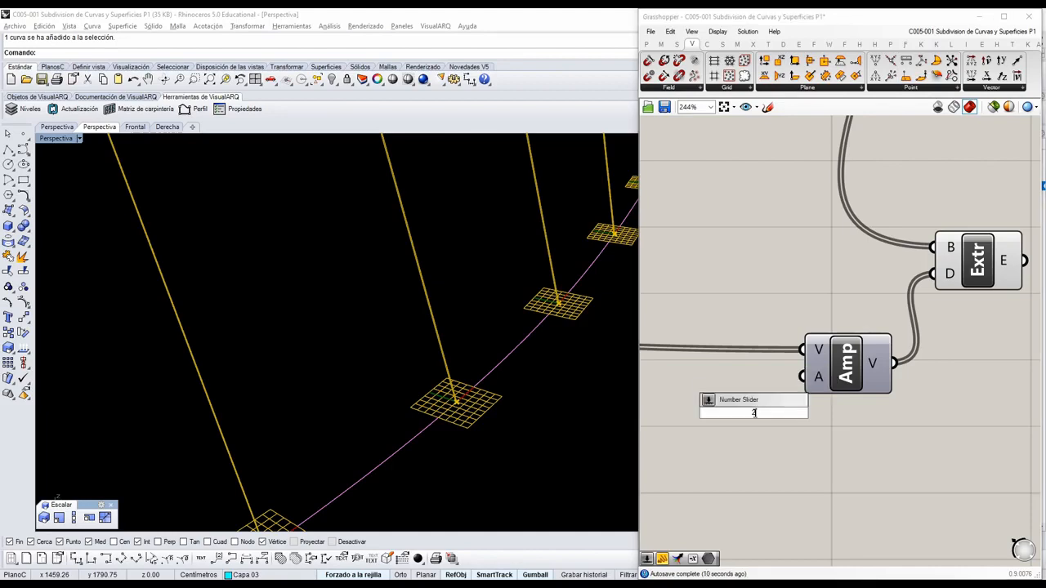
pyautogui.write('20')
pyautogui.press('Return')
pyautogui.scroll(1, 837, 406)
pyautogui.moveTo(838, 406); pyautogui.dragTo(789, 364)
pyautogui.scroll(-1, 741, 399)
pyautogui.moveTo(741, 398); pyautogui.dragTo(700, 361)
pyautogui.scroll(-3, 331, 408)
pyautogui.moveTo(330, 407); pyautogui.dragTo(415, 387, button='right')
pyautogui.moveTo(803, 435); pyautogui.dragTo(818, 421, button='right')
# Set the amplitude slider to 50 to widen the extruded strips.
pyautogui.moveTo(457, 441); pyautogui.dragTo(410, 398, button='right')
pyautogui.scroll(4, 811, 364)
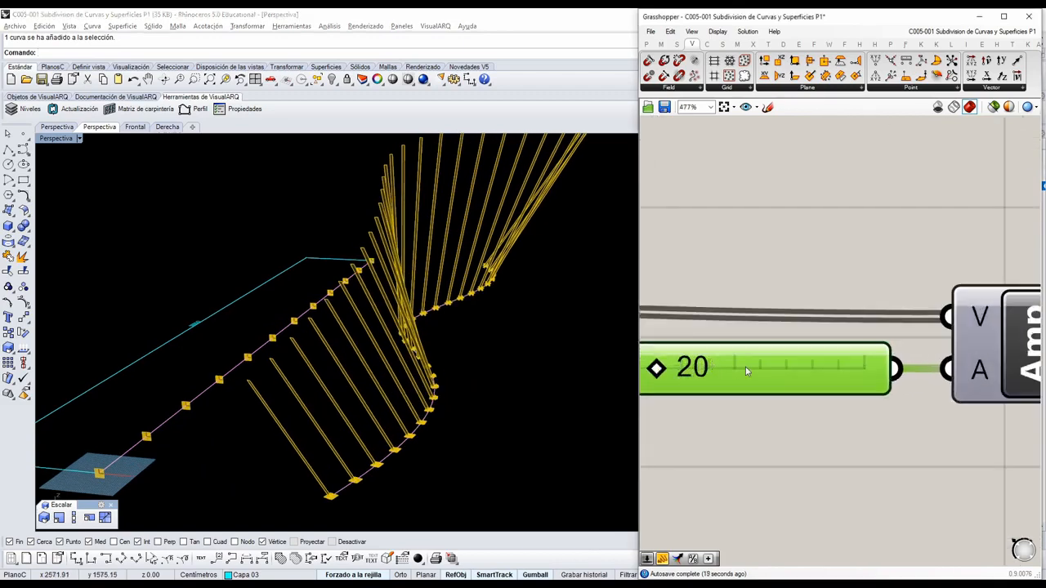
pyautogui.doubleClick(746, 367)
pyautogui.write('50')
pyautogui.press('Return')
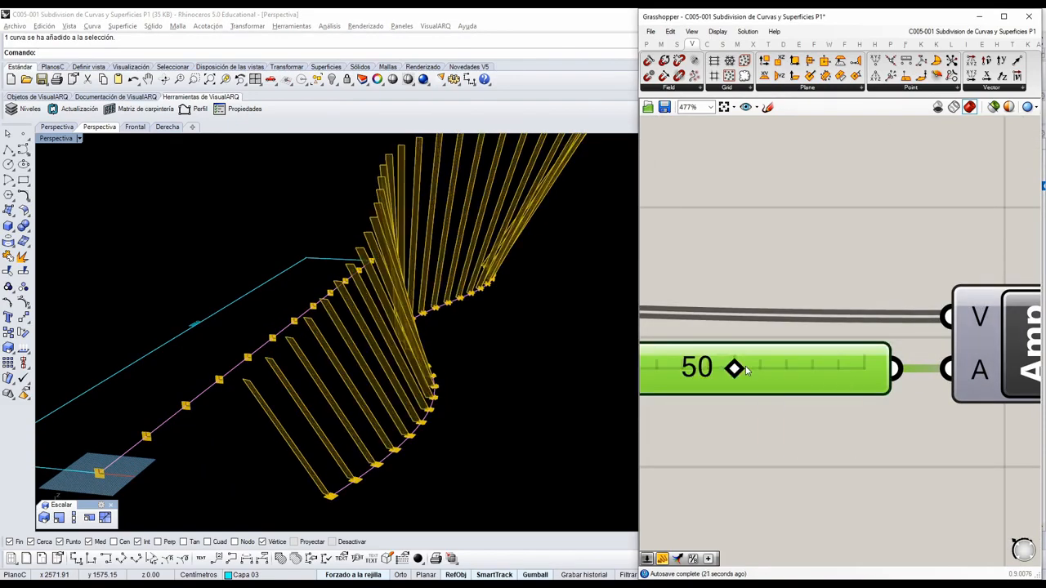
pyautogui.moveTo(458, 270); pyautogui.dragTo(580, 318, button='right')
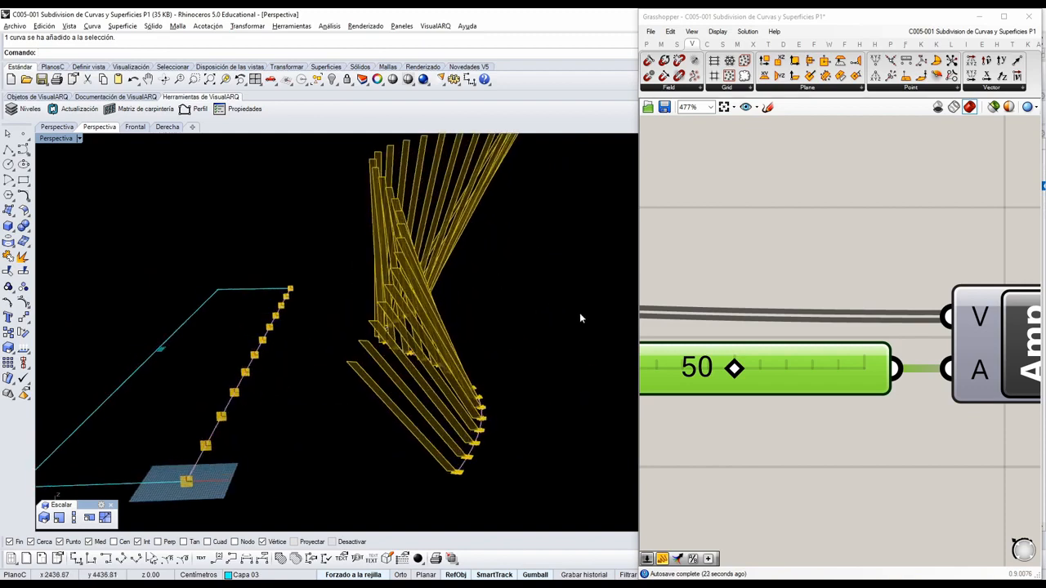
# Select the Extrude component and examine its highlighted strips along the base curve up close.
pyautogui.scroll(-4, 896, 338)
pyautogui.moveTo(948, 326); pyautogui.dragTo(711, 382, button='right')
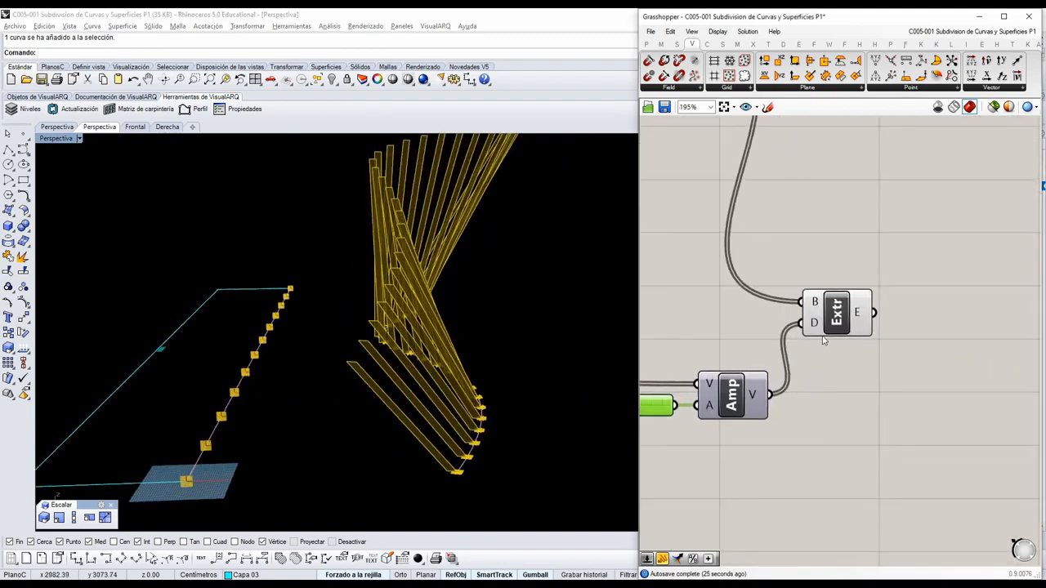
pyautogui.scroll(1, 825, 344)
pyautogui.click(844, 331)
pyautogui.moveTo(844, 331); pyautogui.dragTo(846, 359)
pyautogui.scroll(4, 418, 491)
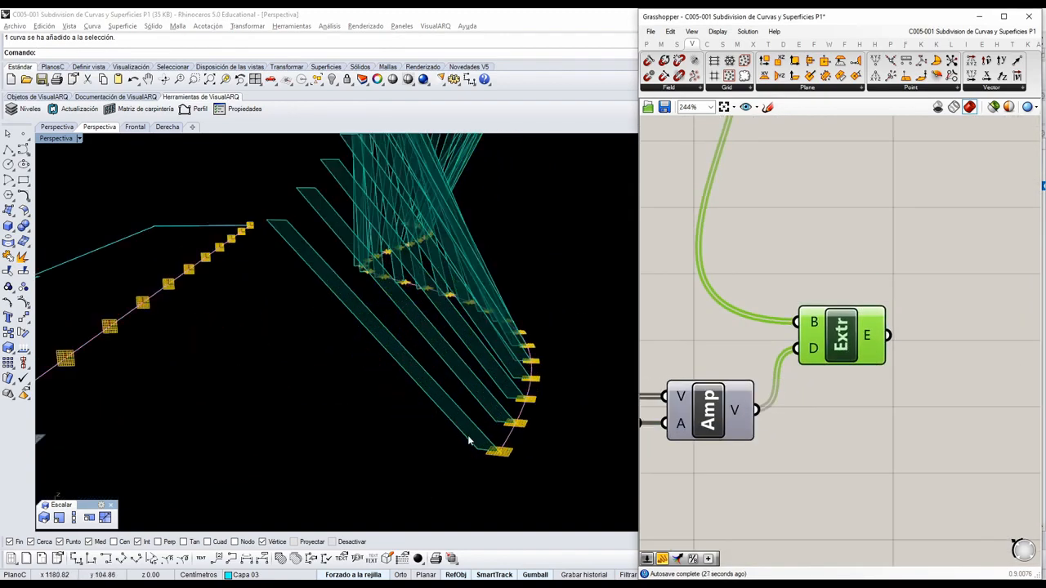
pyautogui.moveTo(468, 441); pyautogui.dragTo(412, 488, button='right')
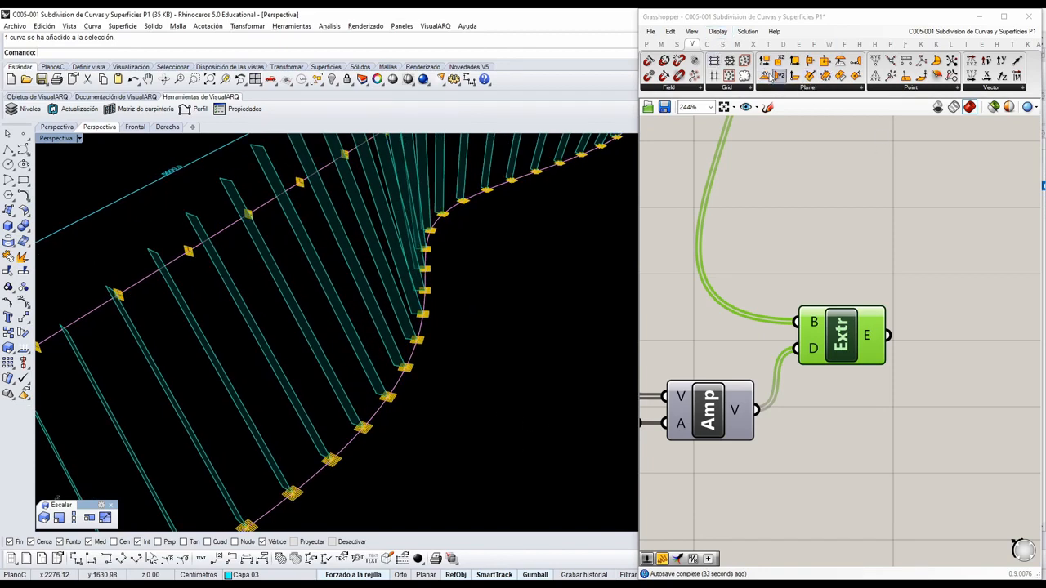
# Place an Is Planar component after Extrude and line Extrude up with the Amplitude component.
pyautogui.click(722, 44)
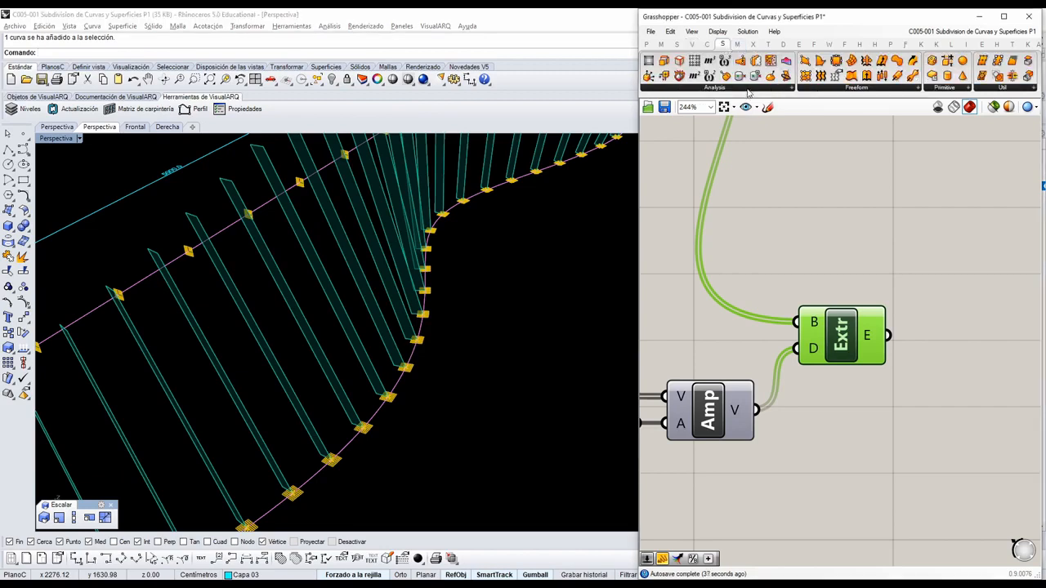
pyautogui.click(748, 88)
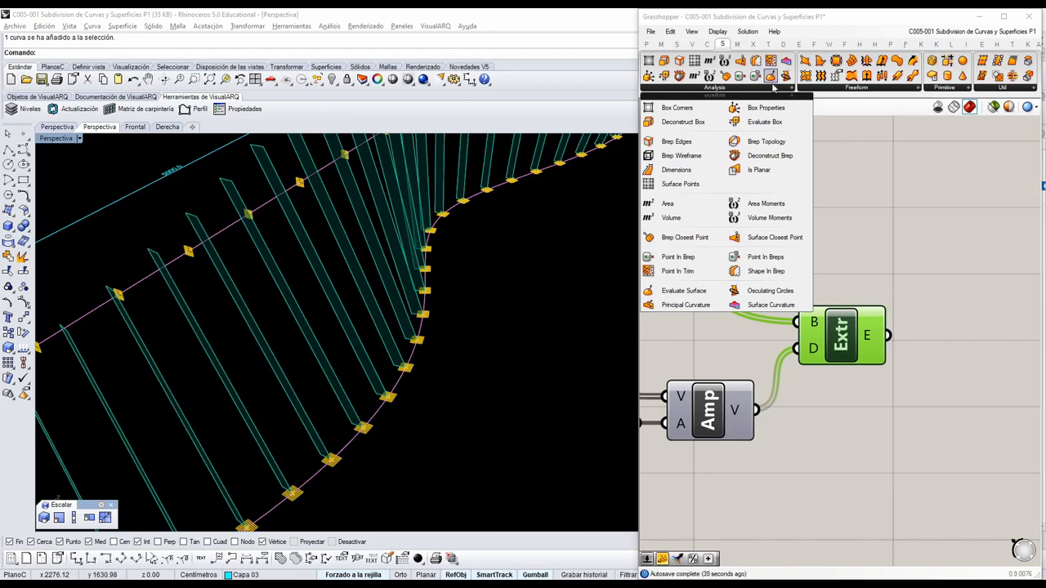
pyautogui.click(759, 172)
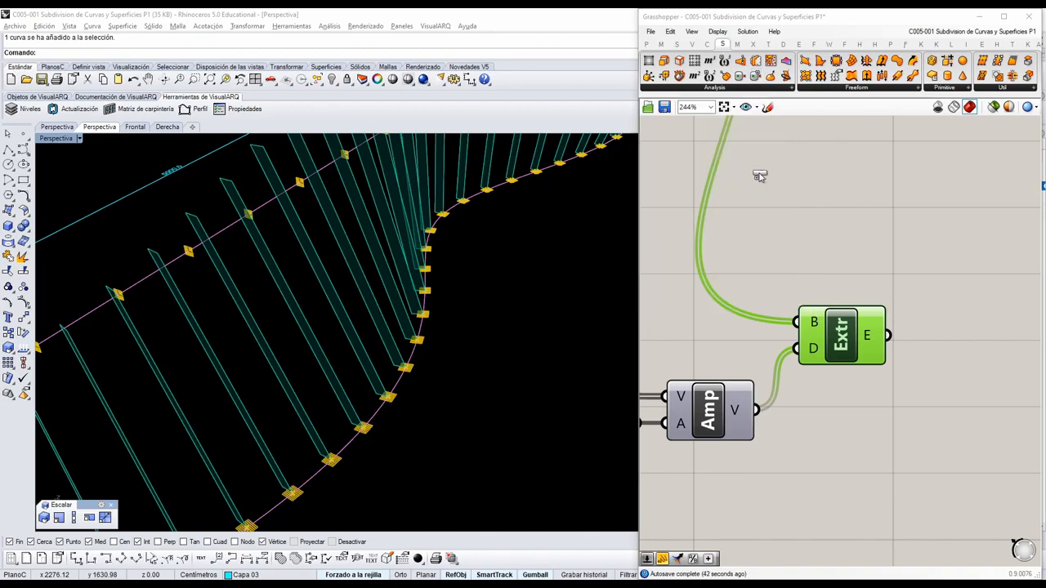
pyautogui.click(980, 353)
pyautogui.moveTo(864, 345); pyautogui.dragTo(866, 405)
pyautogui.moveTo(865, 404); pyautogui.dragTo(816, 362, button='right')
pyautogui.moveTo(935, 309); pyautogui.dragTo(943, 362)
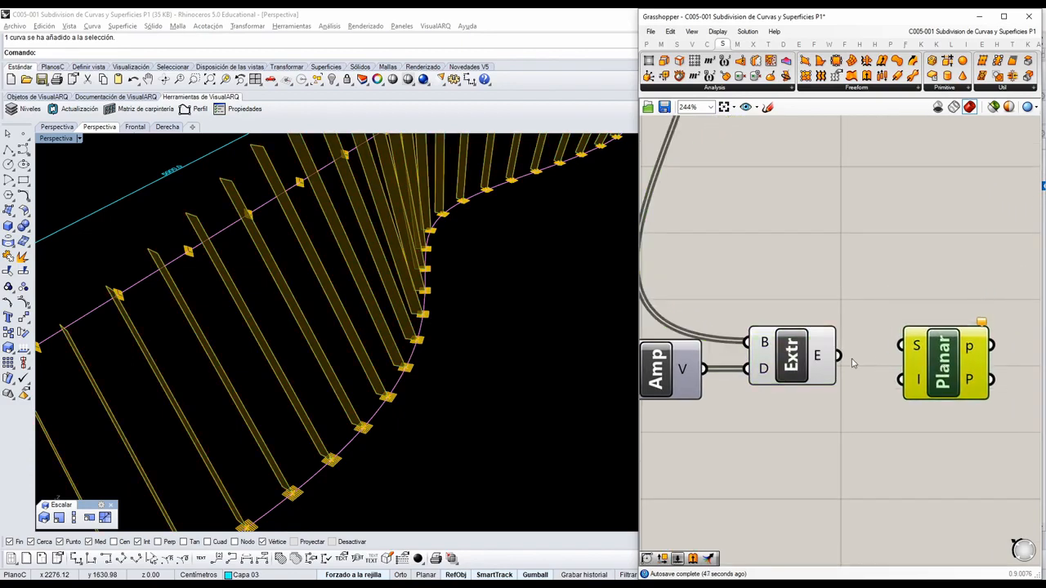
# Connect Extrude's output to Is Planar's S input, move Is Planar closer, and inspect the planes on the strips.
pyautogui.moveTo(835, 357); pyautogui.dragTo(911, 378)
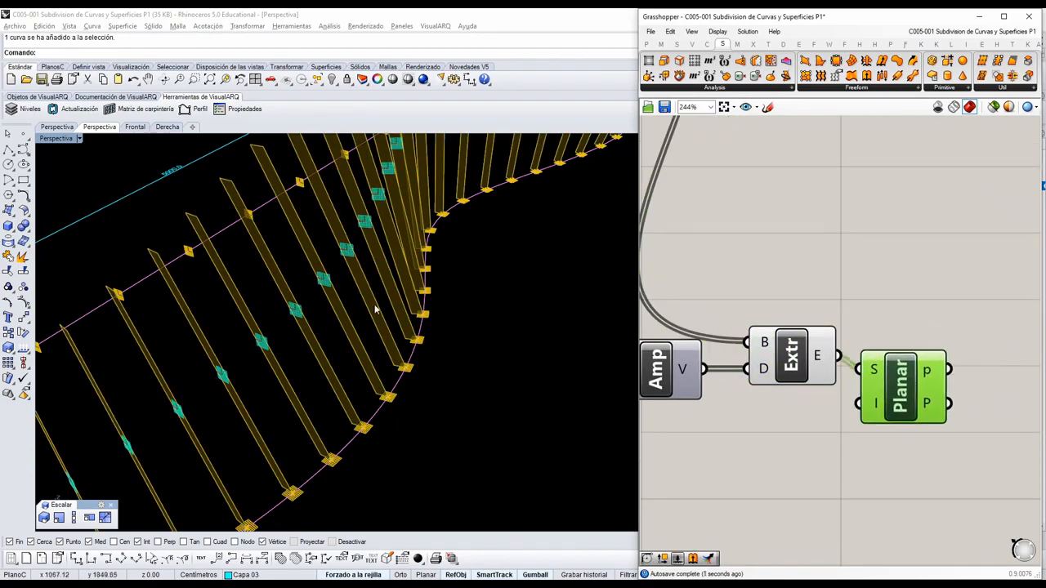
pyautogui.moveTo(376, 309); pyautogui.dragTo(399, 256, button='right')
pyautogui.scroll(6, 392, 215)
pyautogui.scroll(-4, 372, 282)
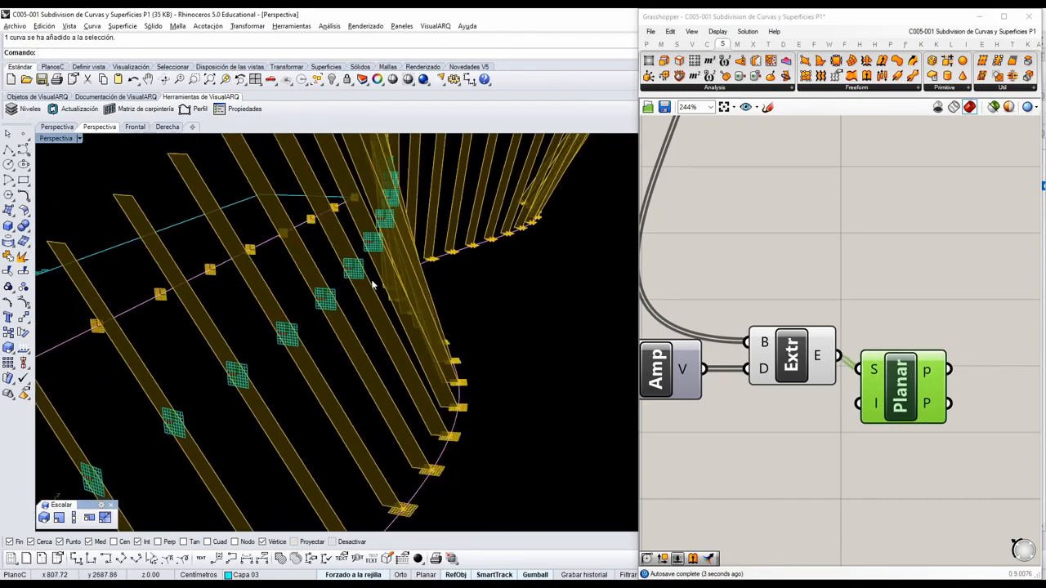
# Examine the planes along the extruded strips and shift Is Planar slightly below the Extrude component.
pyautogui.scroll(-4, 387, 311)
pyautogui.moveTo(392, 328)
pyautogui.mouseDown(button='right')
pyautogui.moveTo(401, 300)
pyautogui.moveTo(462, 293)
pyautogui.moveTo(399, 309)
pyautogui.mouseUp(button='right')
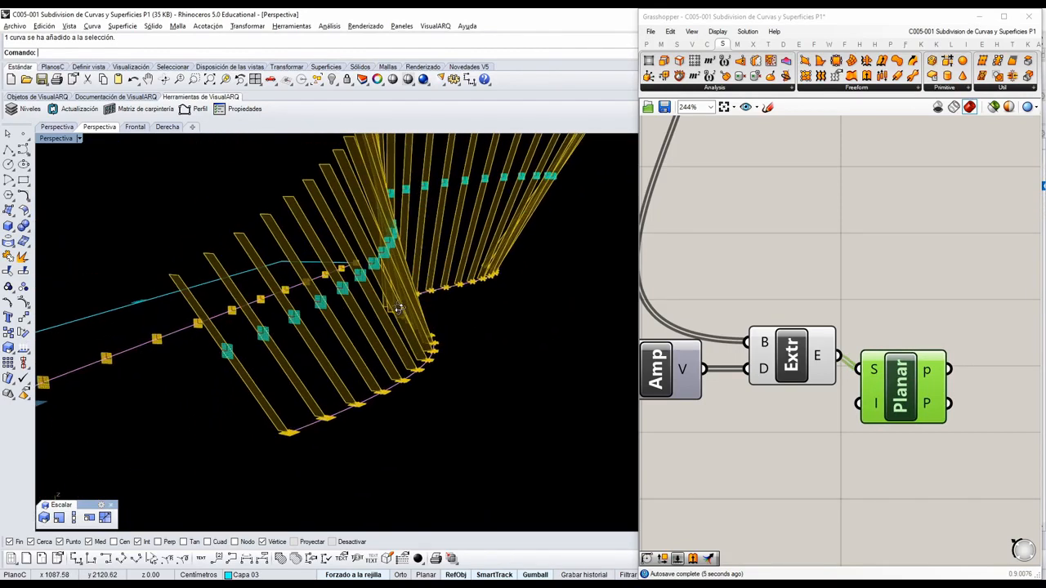
pyautogui.scroll(2, 365, 254)
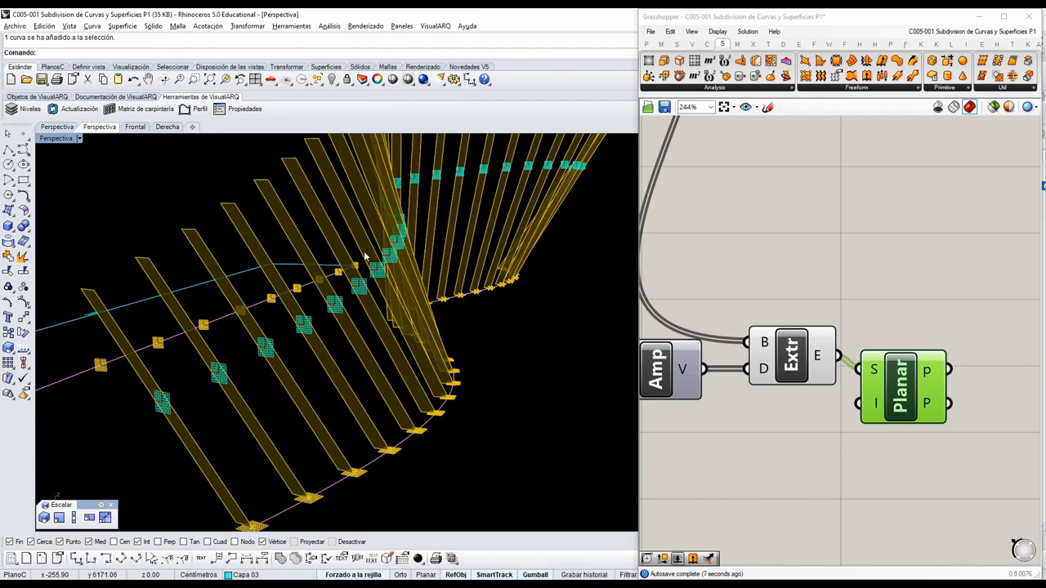
pyautogui.scroll(2, 361, 280)
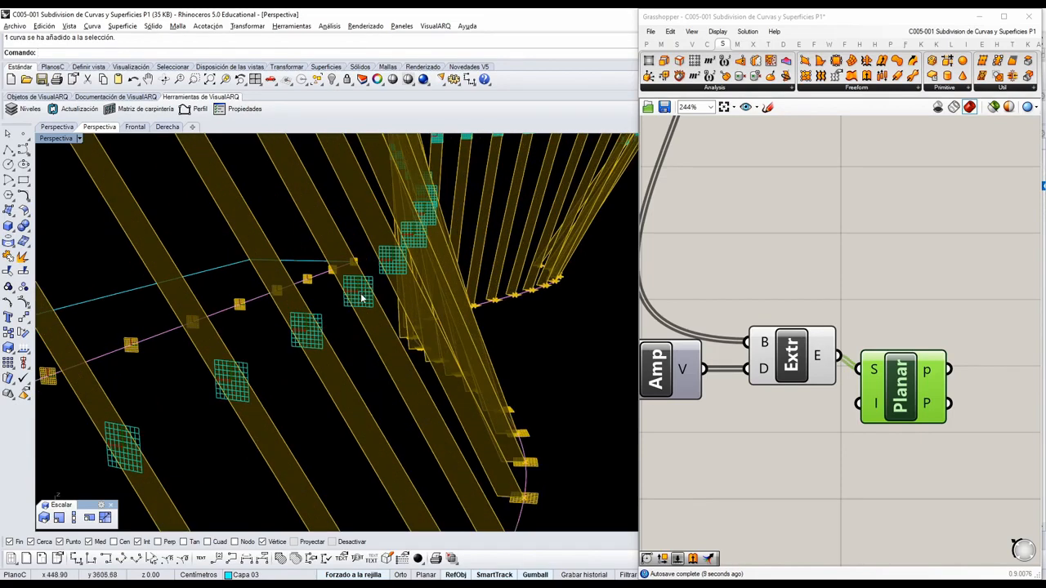
pyautogui.scroll(-4, 846, 330)
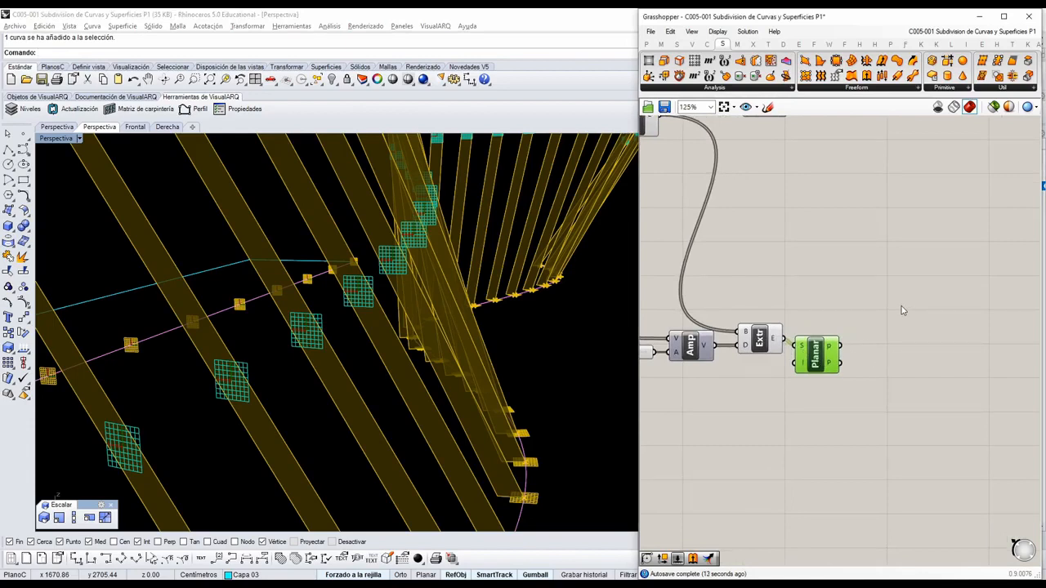
pyautogui.moveTo(814, 354); pyautogui.dragTo(818, 370)
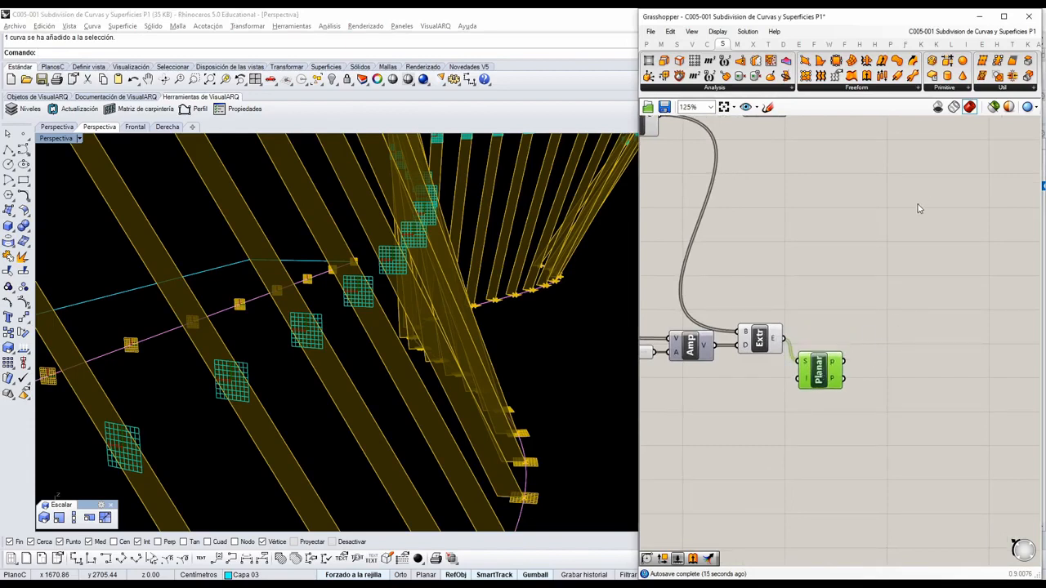
# Duplicate the Amplitude slider, Amplitude and Extrude components together and place the copies below the originals.
pyautogui.scroll(-2, 918, 209)
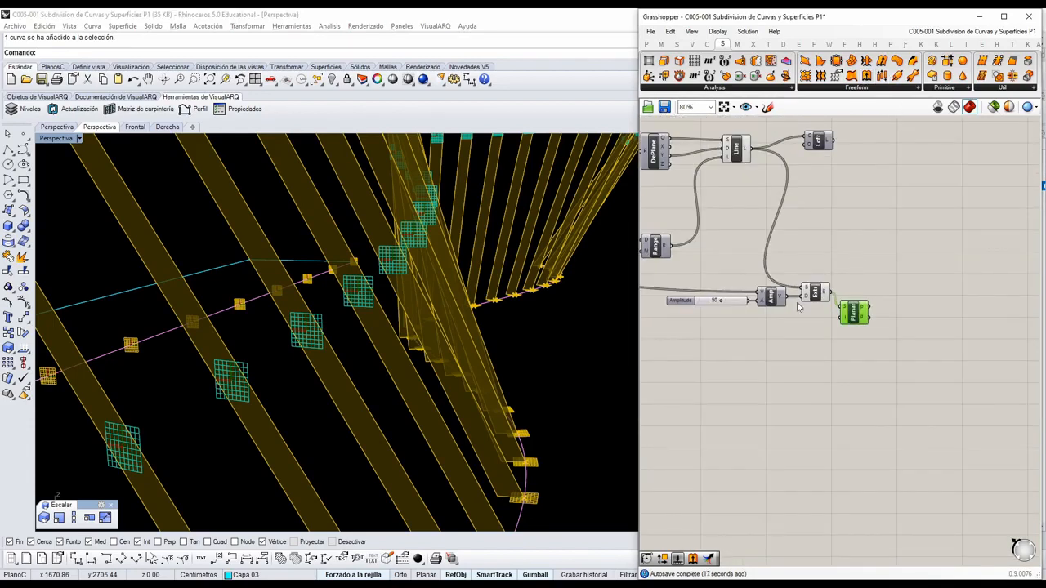
pyautogui.scroll(2, 798, 307)
pyautogui.moveTo(825, 324); pyautogui.dragTo(704, 250)
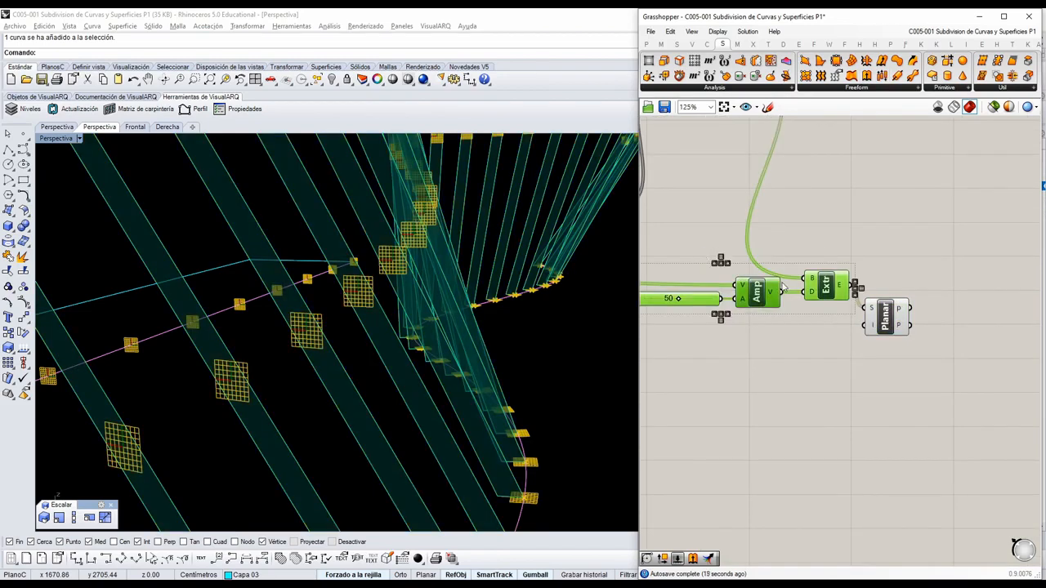
pyautogui.hotkey('ctrl', 'c')
pyautogui.hotkey('ctrl', 'v')
pyautogui.moveTo(834, 295); pyautogui.dragTo(923, 448)
# Move the duplicated slider, Amplitude and Extrude group farther from Is Planar to leave room between them, and deselect it.
pyautogui.scroll(3, 964, 359)
pyautogui.scroll(-1, 919, 427)
pyautogui.scroll(1, 931, 445)
pyautogui.scroll(-1, 924, 448)
pyautogui.moveTo(997, 451); pyautogui.dragTo(768, 334)
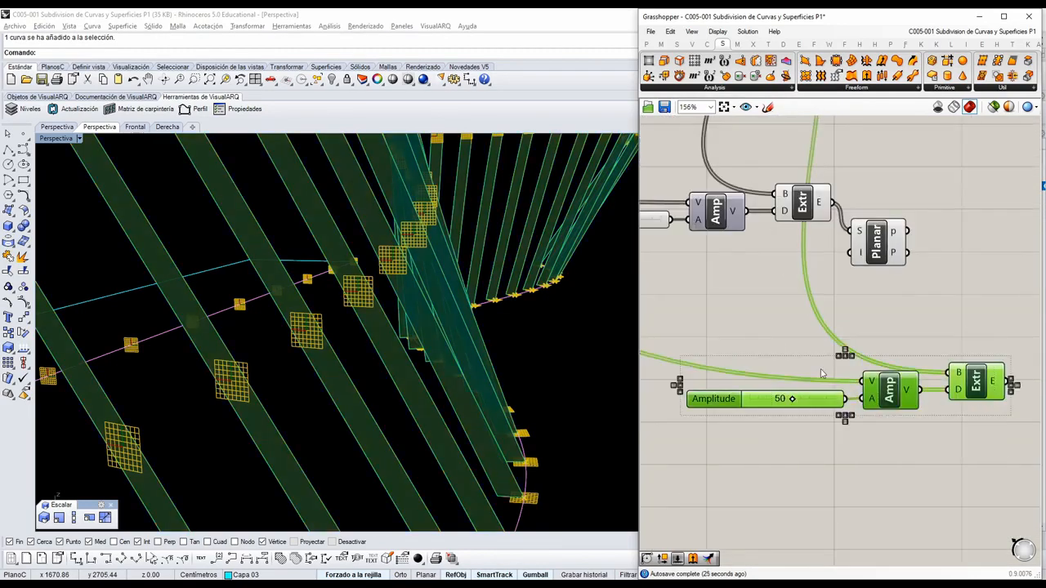
pyautogui.moveTo(887, 396); pyautogui.dragTo(984, 452)
pyautogui.moveTo(979, 332); pyautogui.dragTo(942, 300, button='right')
pyautogui.click(923, 341)
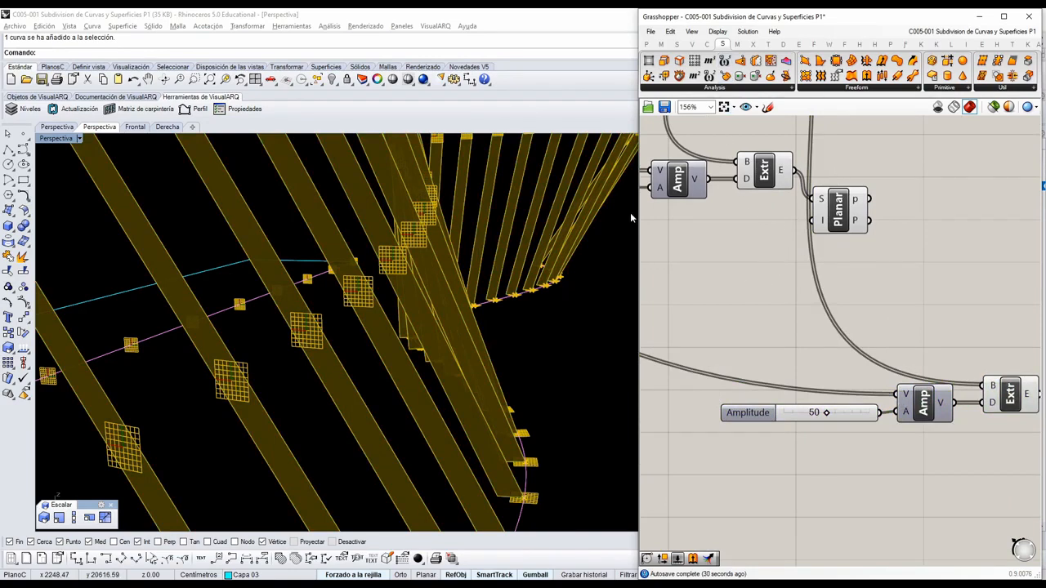
# Place a Deconstruct Plane component below Is Planar and connect the first Extrude's E output to its P input.
pyautogui.click(750, 180)
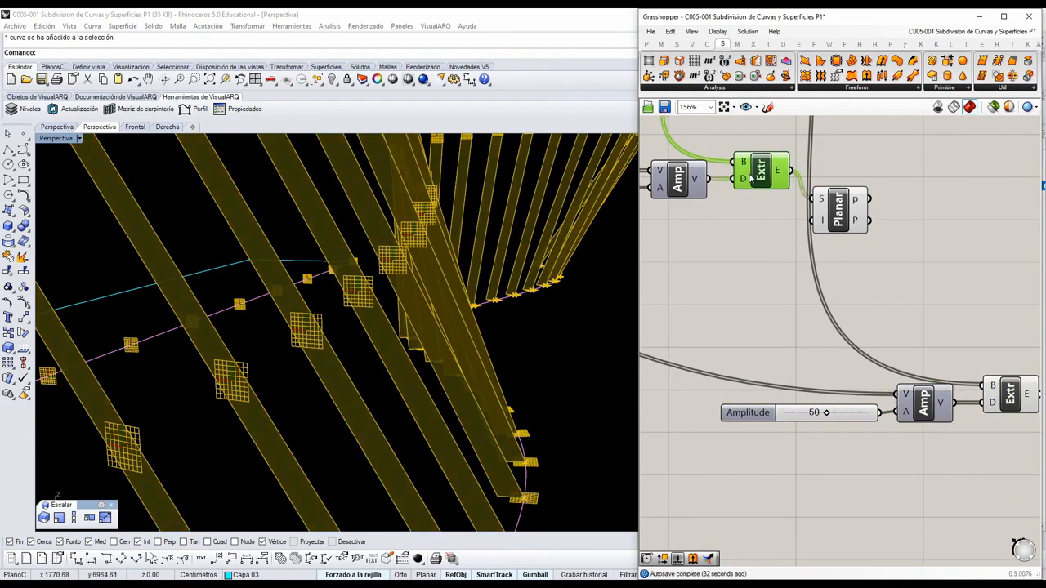
pyautogui.click(691, 44)
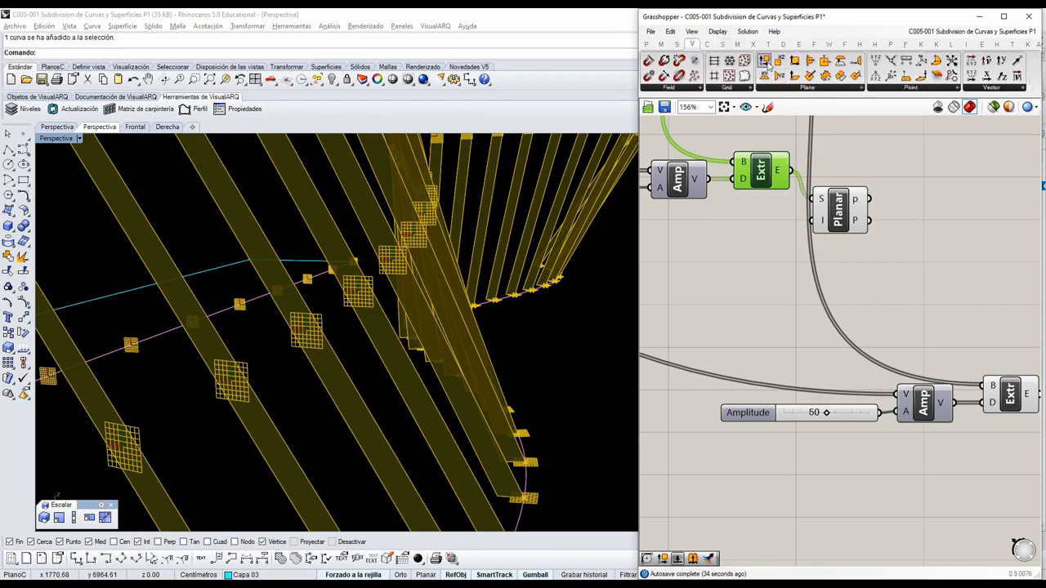
pyautogui.moveTo(816, 273); pyautogui.dragTo(842, 308)
pyautogui.moveTo(799, 178); pyautogui.dragTo(821, 309)
# Connect Deconstruct Plane's Z output to the duplicated Amplitude's V input and move Deconstruct Plane slightly lower.
pyautogui.scroll(2, 882, 318)
pyautogui.scroll(1, 872, 359)
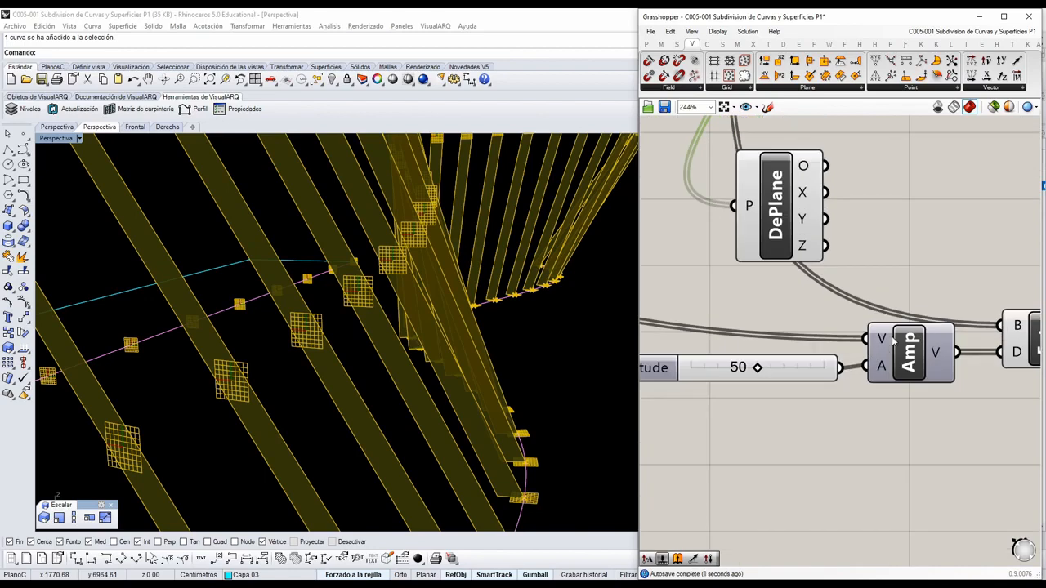
pyautogui.moveTo(825, 246); pyautogui.dragTo(866, 339)
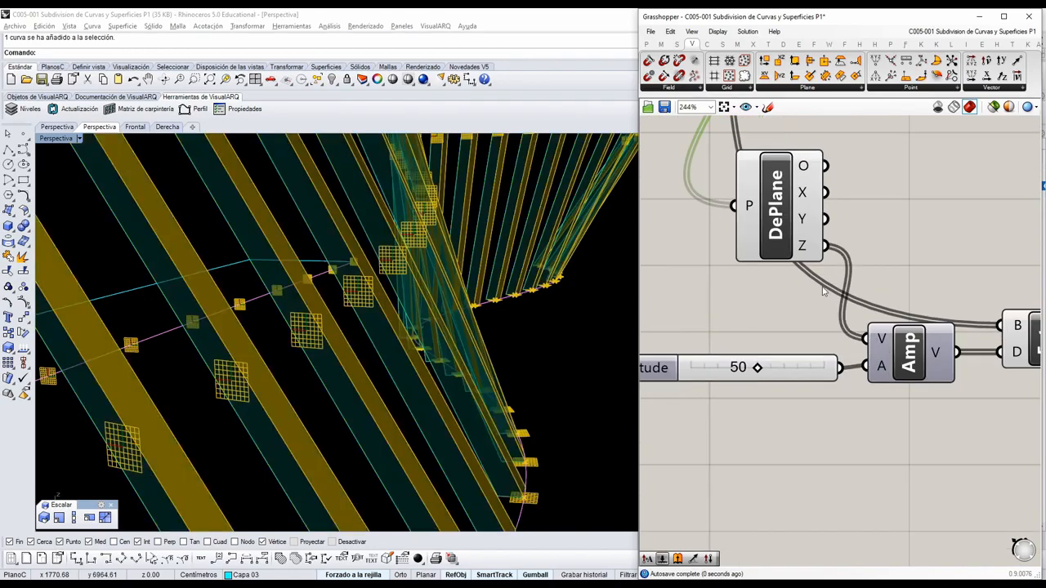
pyautogui.scroll(-2, 825, 506)
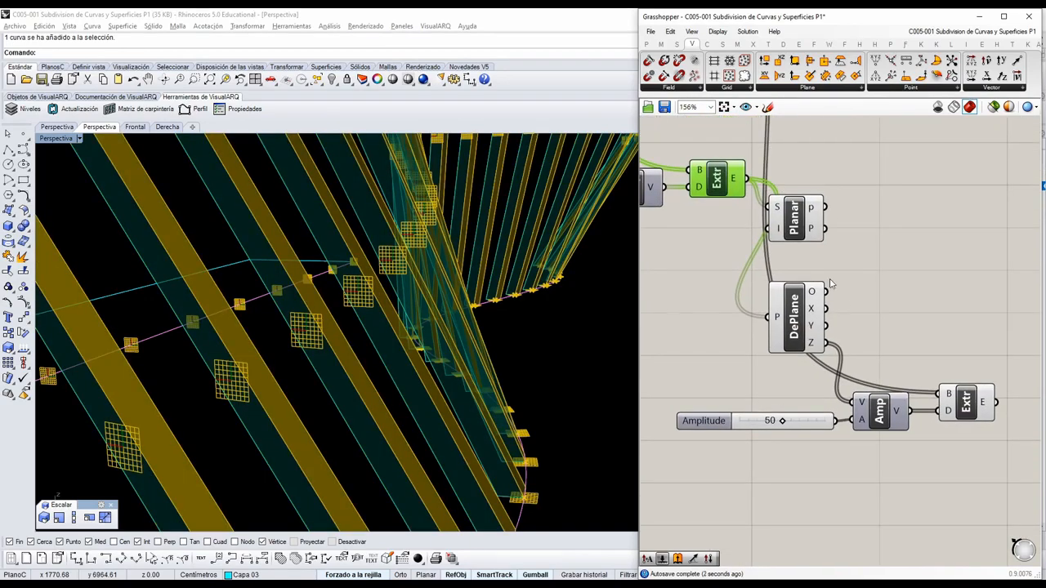
pyautogui.moveTo(801, 323); pyautogui.dragTo(796, 339)
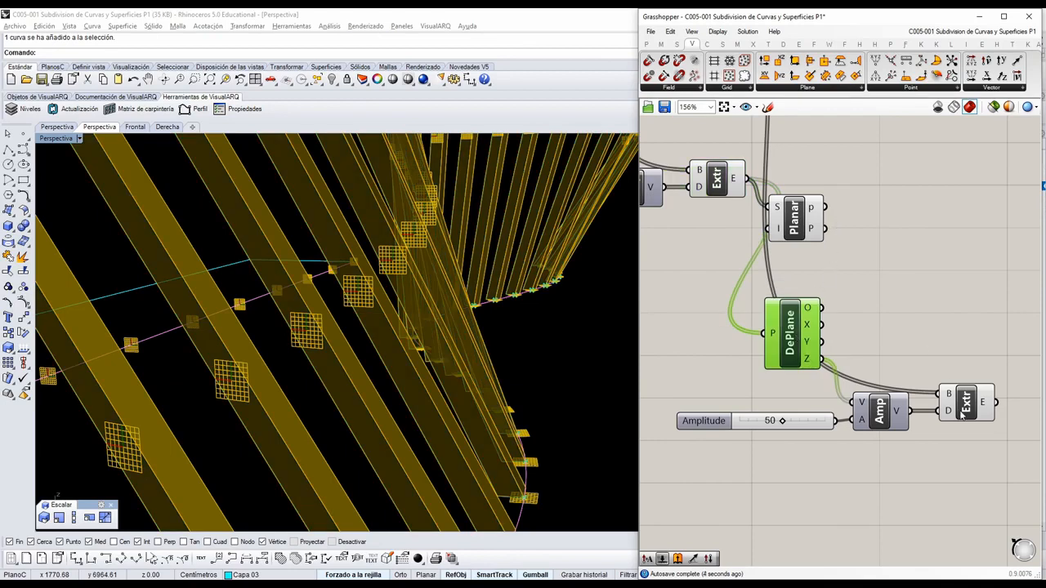
# Connect the first Extrude's E output to the duplicated Extrude's B input, rearranging the duplicated Extrude and Amplitude components.
pyautogui.moveTo(963, 412); pyautogui.dragTo(1003, 224)
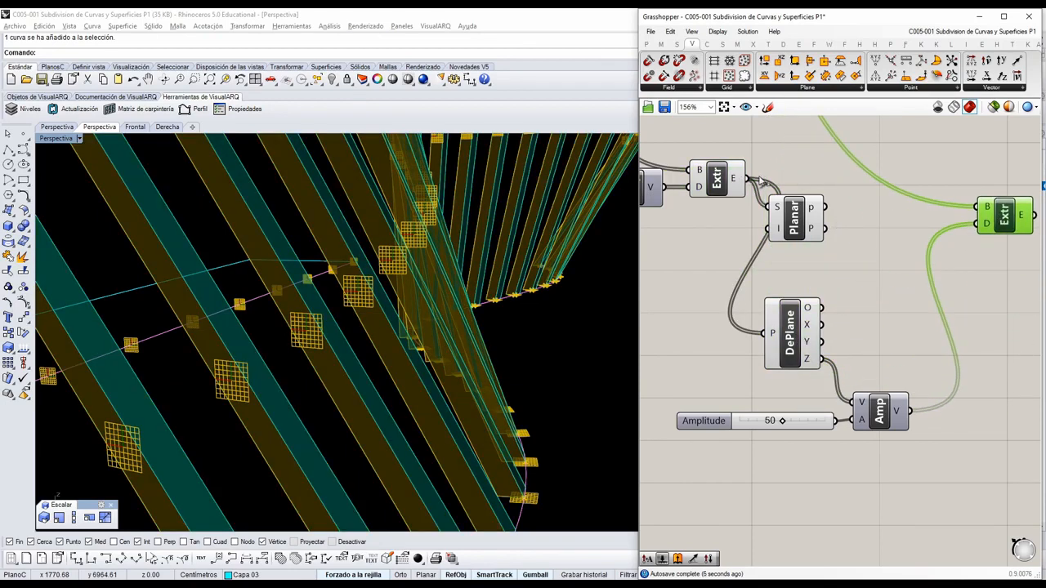
pyautogui.moveTo(762, 182); pyautogui.dragTo(1006, 199)
pyautogui.moveTo(872, 409); pyautogui.dragTo(882, 371)
# Set the duplicated Amplitude slider to 36 and inspect the thickness of the resulting bars from several angles.
pyautogui.moveTo(458, 372); pyautogui.dragTo(526, 423, button='right')
pyautogui.scroll(5, 805, 435)
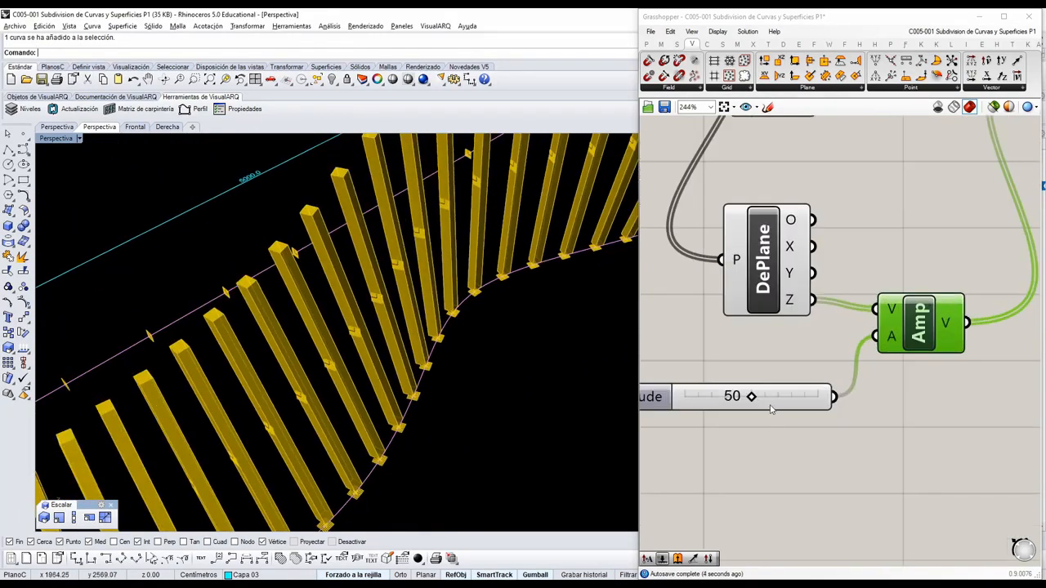
pyautogui.moveTo(734, 388); pyautogui.dragTo(691, 395)
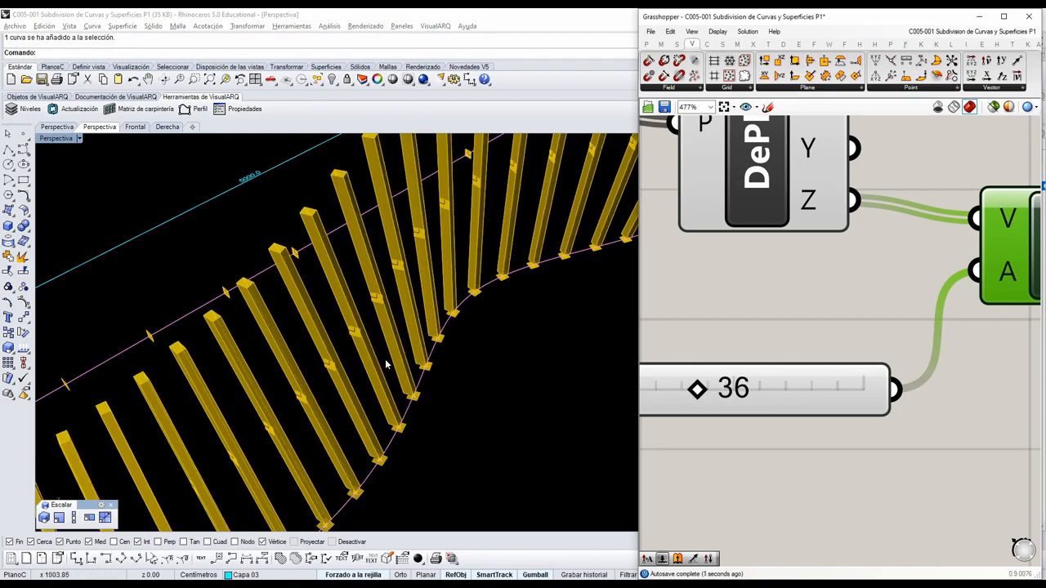
pyautogui.moveTo(425, 409); pyautogui.dragTo(411, 384, button='right')
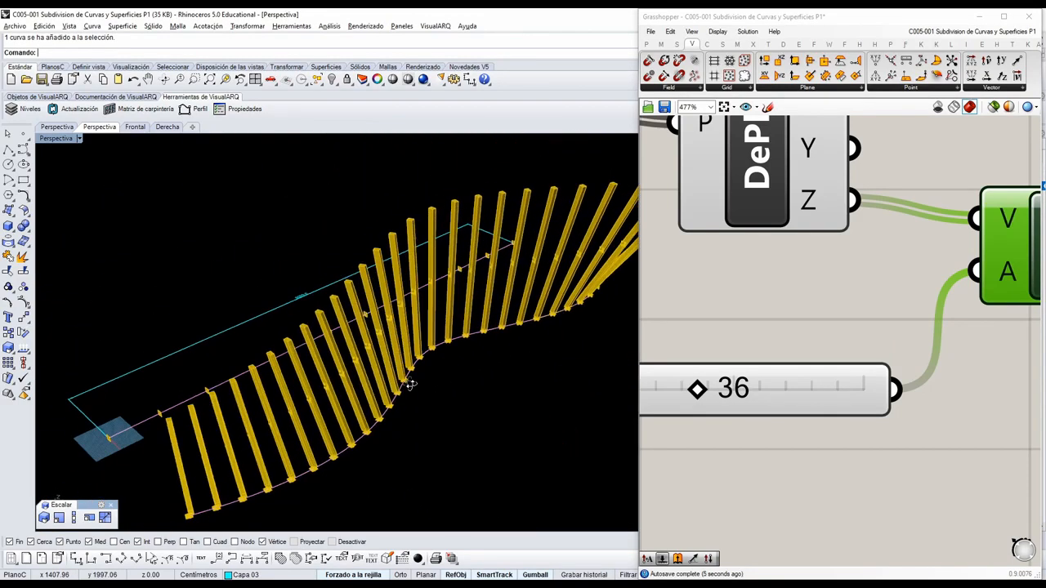
pyautogui.scroll(-5, 892, 339)
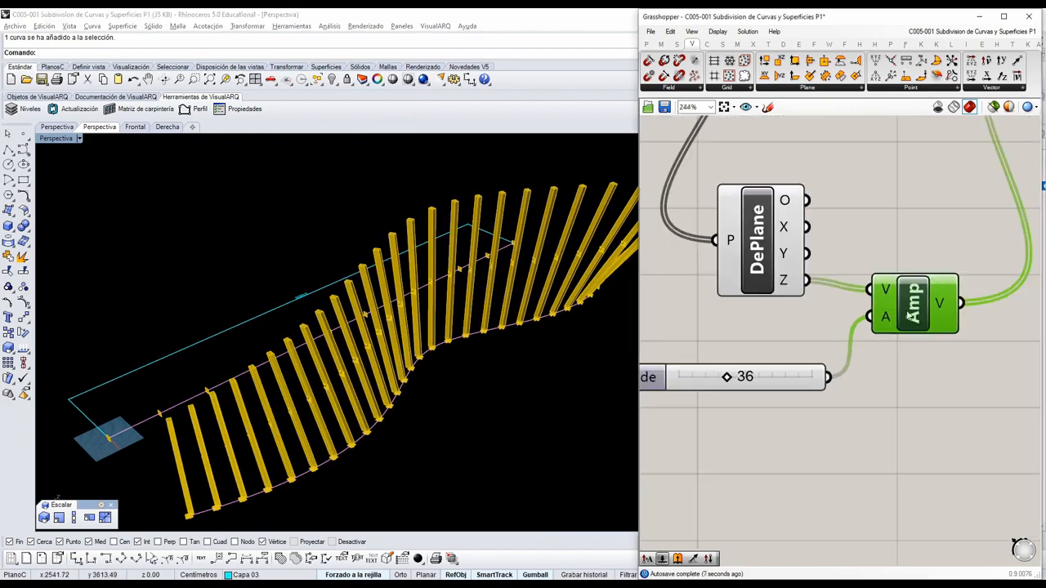
pyautogui.scroll(-2, 829, 402)
pyautogui.moveTo(449, 367); pyautogui.dragTo(422, 329, button='right')
pyautogui.moveTo(391, 381); pyautogui.dragTo(472, 411, button='right')
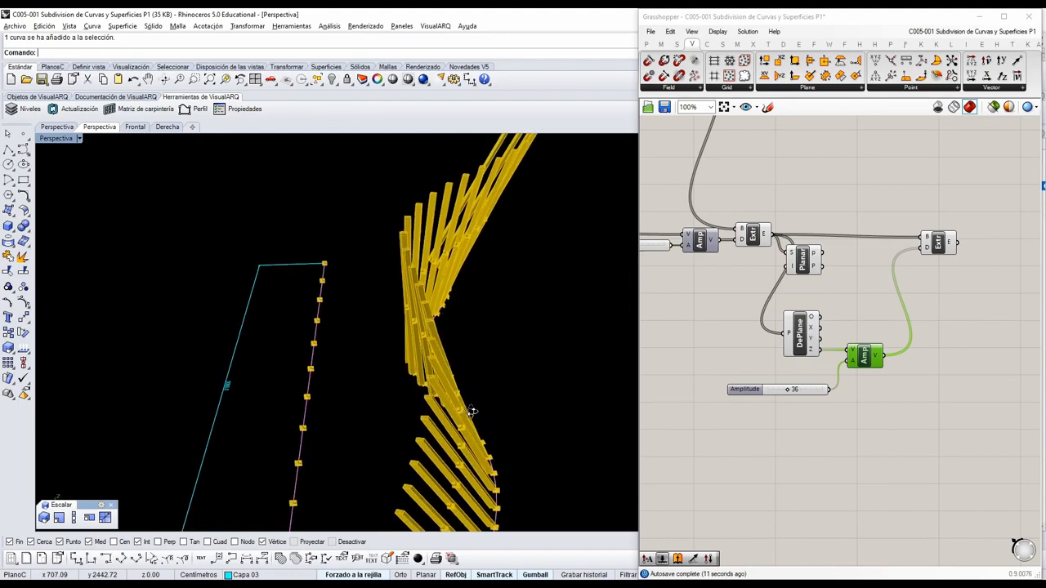
# Delete the Is Planar component and move the Loft component just above the final Extrude.
pyautogui.click(809, 257)
pyautogui.press('Delete')
pyautogui.moveTo(893, 291); pyautogui.dragTo(841, 423, button='right')
pyautogui.click(928, 284)
pyautogui.scroll(-3, 919, 302)
pyautogui.scroll(2, 755, 310)
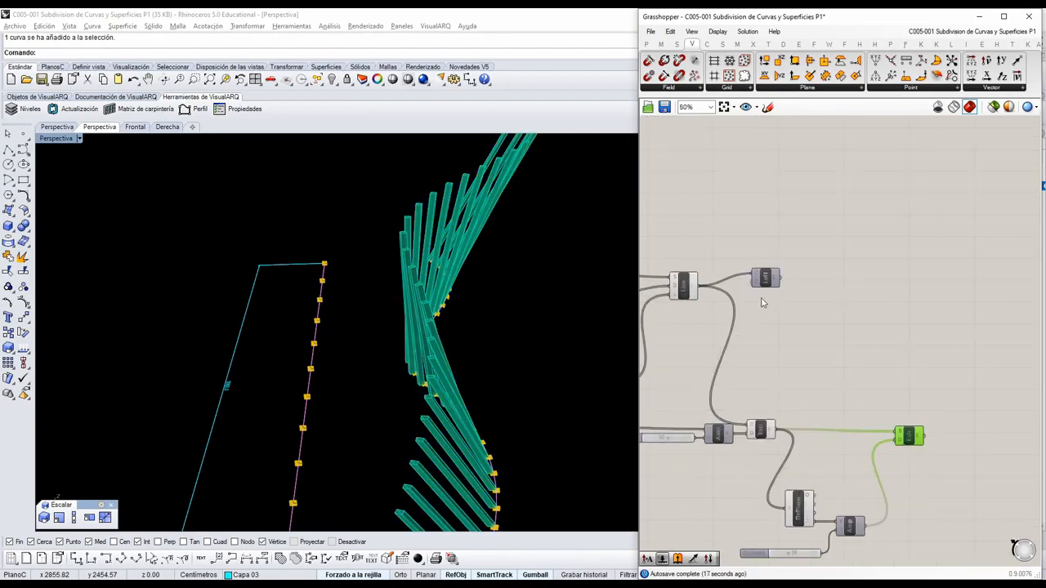
pyautogui.moveTo(770, 281); pyautogui.dragTo(929, 397)
pyautogui.scroll(-3, 870, 341)
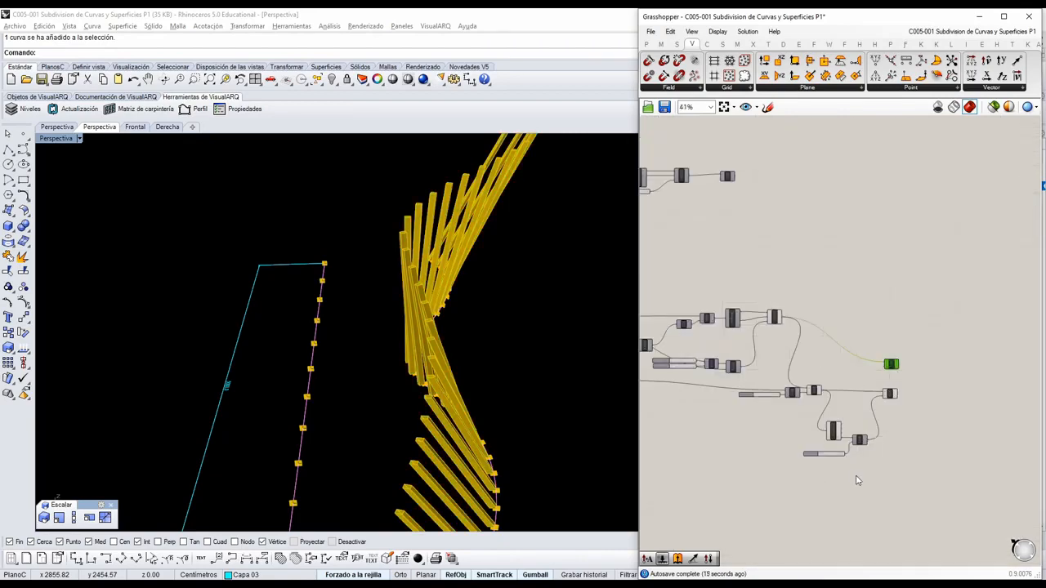
# Turn off the preview of all intermediate components feeding Loft and the final Extrude.
pyautogui.moveTo(857, 480); pyautogui.dragTo(699, 280)
pyautogui.middleClick(778, 324)
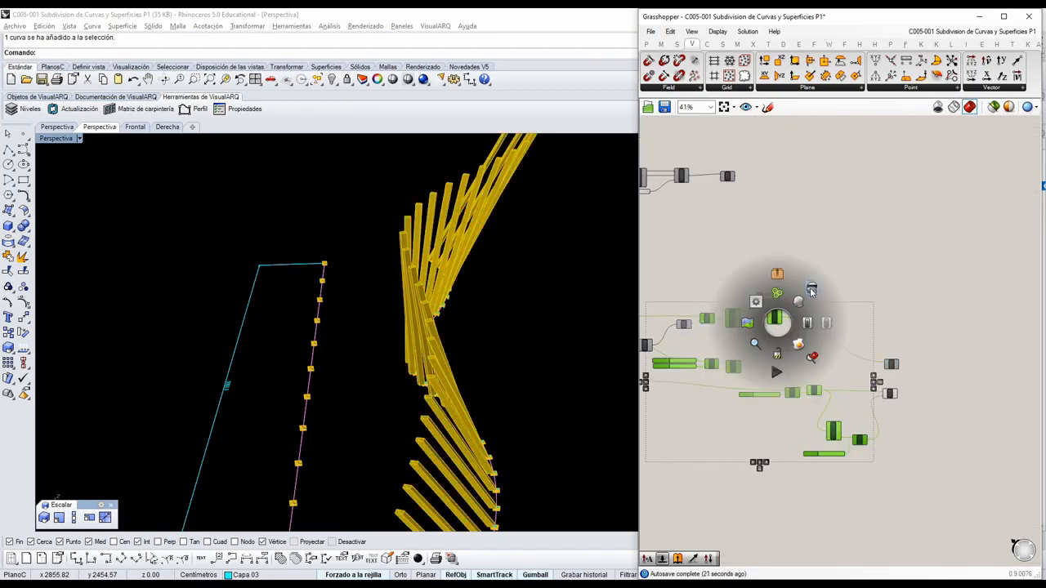
pyautogui.click(811, 291)
pyautogui.click(923, 286)
# Turn on the preview of the Loft component and view its surface together with the bars.
pyautogui.scroll(5, 937, 392)
pyautogui.click(836, 411)
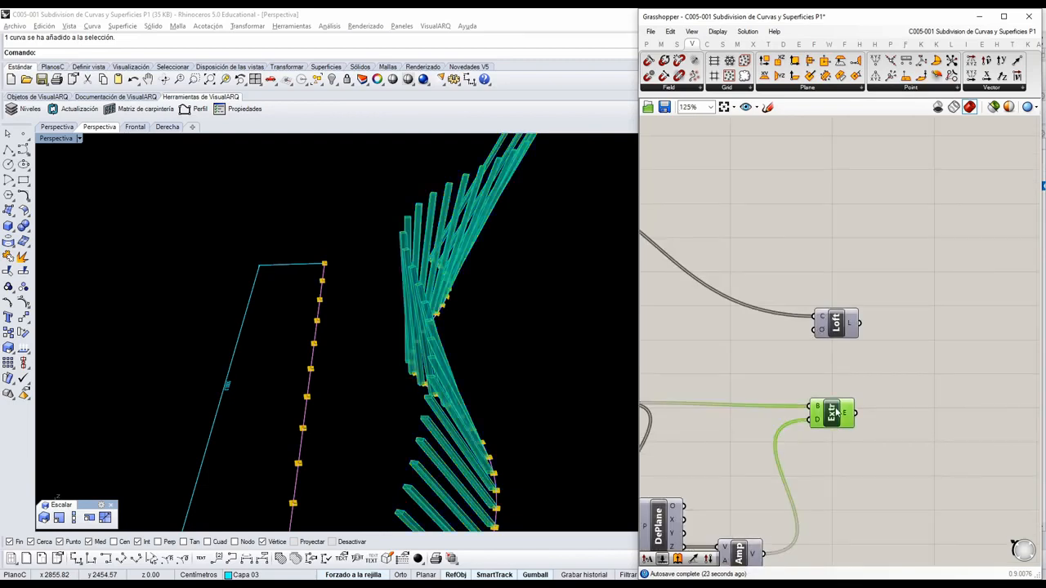
pyautogui.scroll(2, 835, 412)
pyautogui.click(834, 302)
pyautogui.middleClick(835, 303)
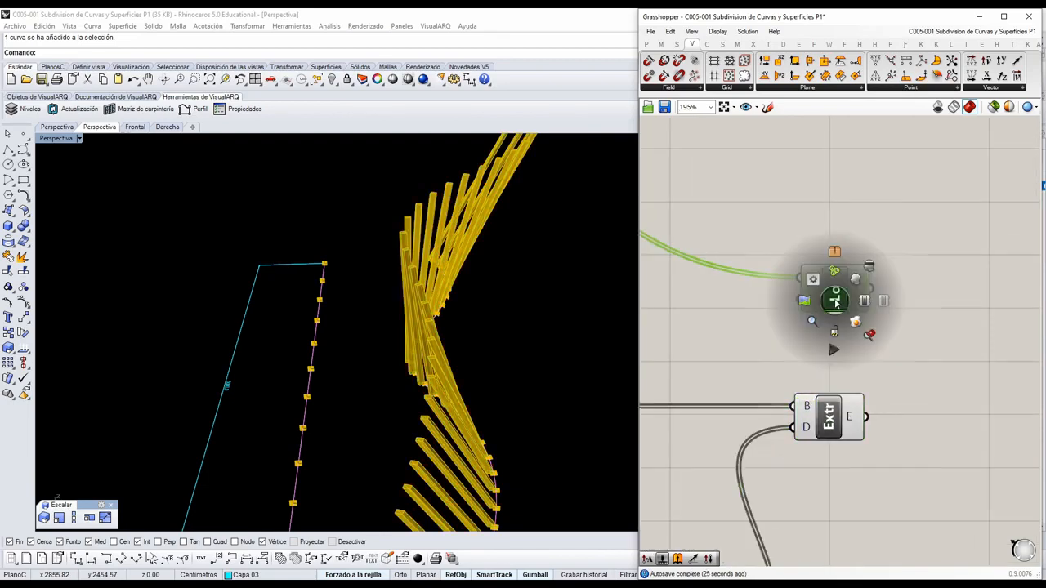
pyautogui.click(852, 282)
pyautogui.click(939, 296)
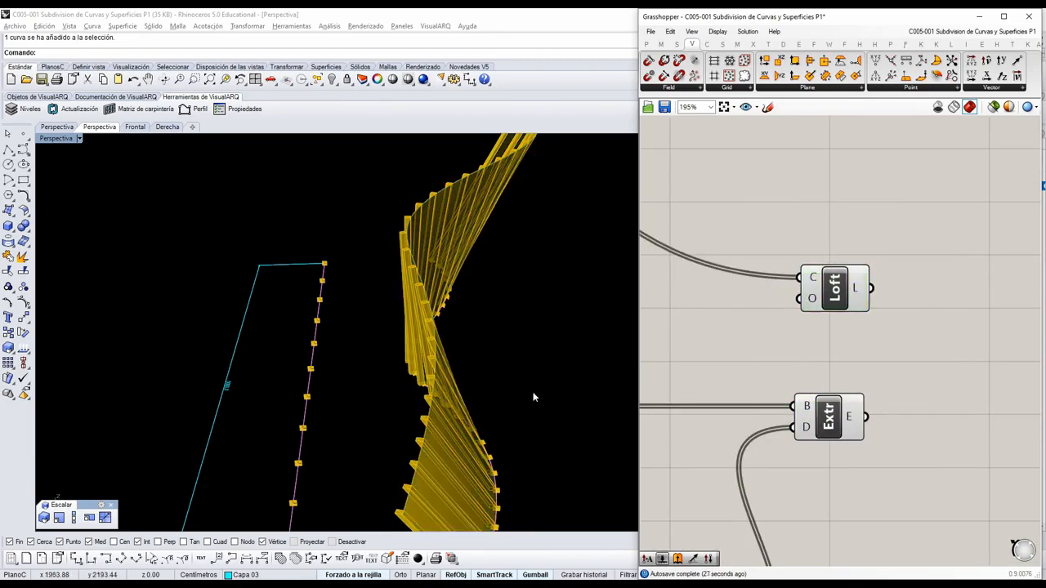
pyautogui.moveTo(533, 397); pyautogui.dragTo(368, 390, button='right')
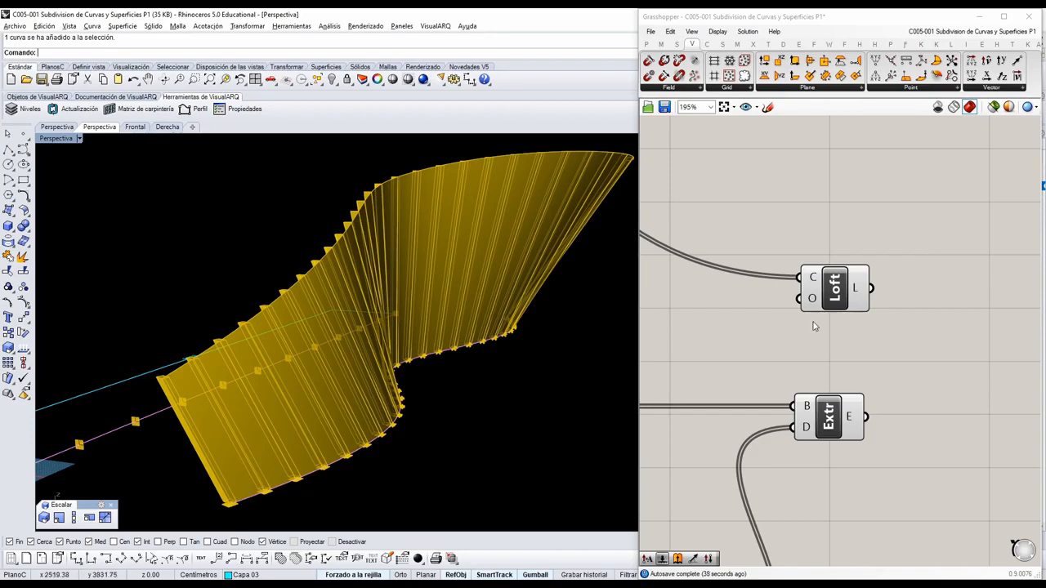
# Move Loft closer to the final Extrude and place an Isotrim component after it.
pyautogui.moveTo(834, 288); pyautogui.dragTo(823, 317)
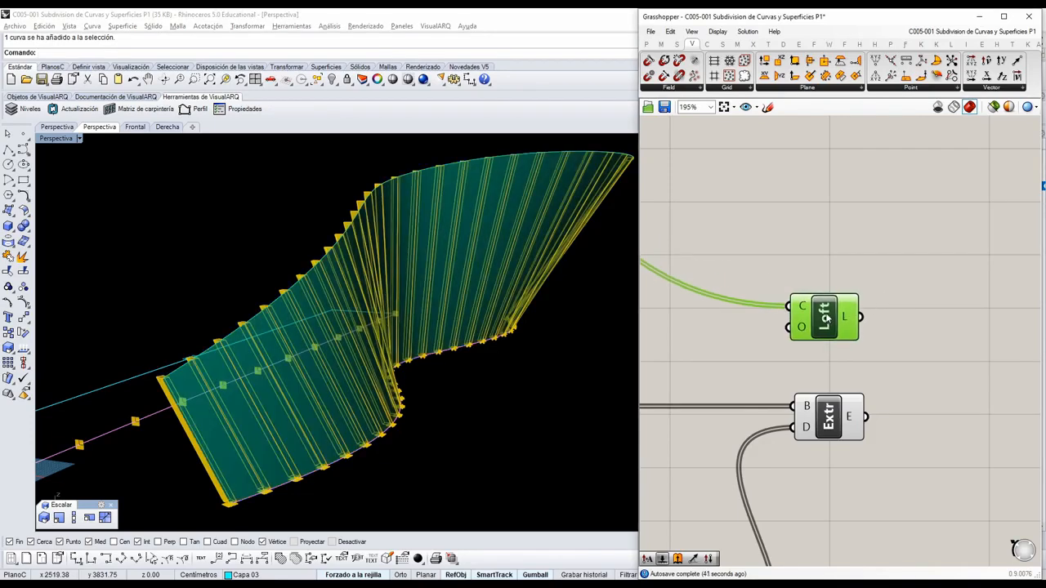
pyautogui.moveTo(947, 315); pyautogui.dragTo(900, 319, button='right')
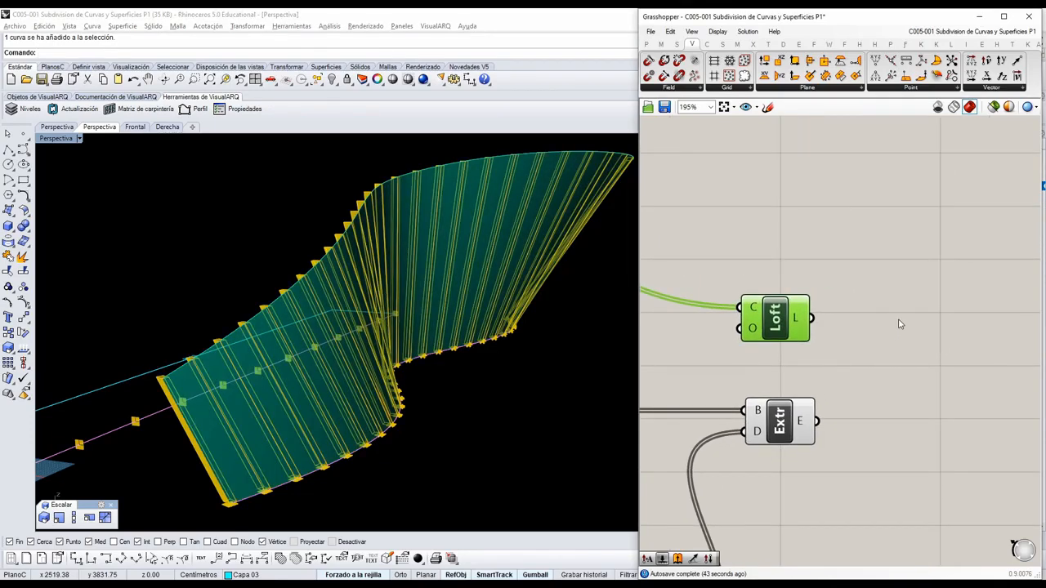
pyautogui.click(724, 45)
pyautogui.click(985, 90)
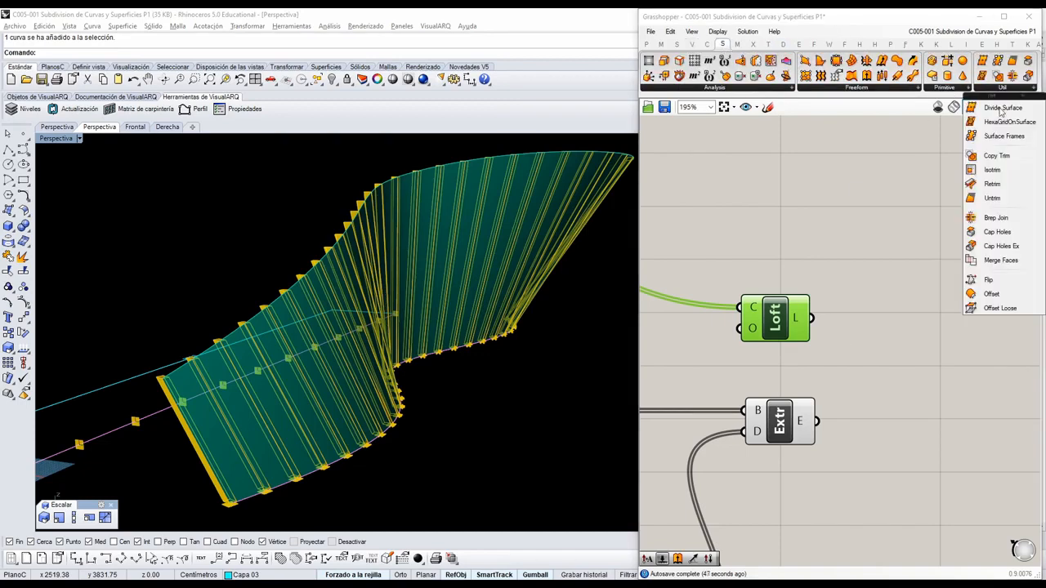
pyautogui.click(996, 170)
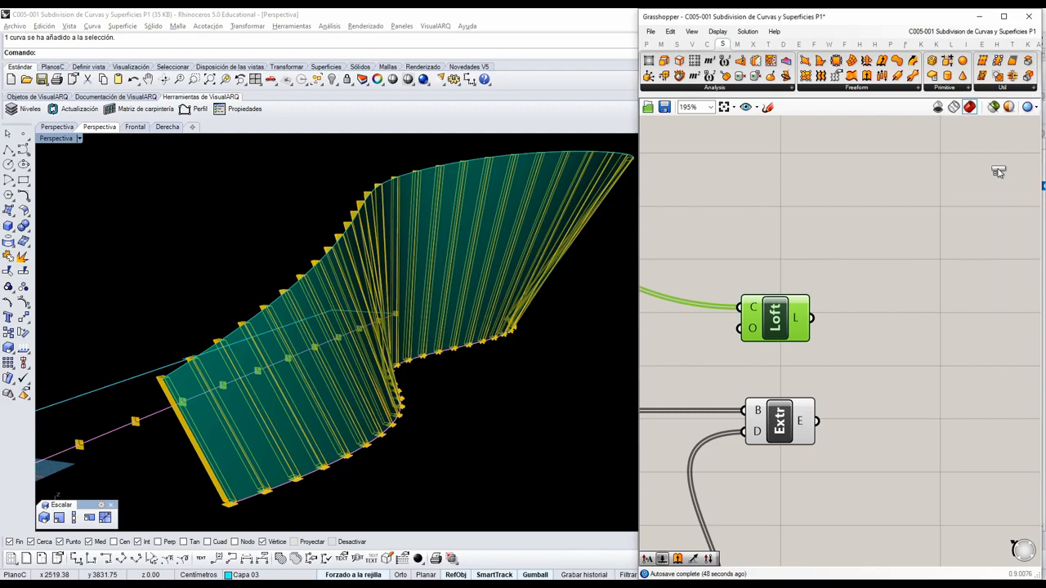
pyautogui.click(960, 291)
pyautogui.scroll(-2, 861, 309)
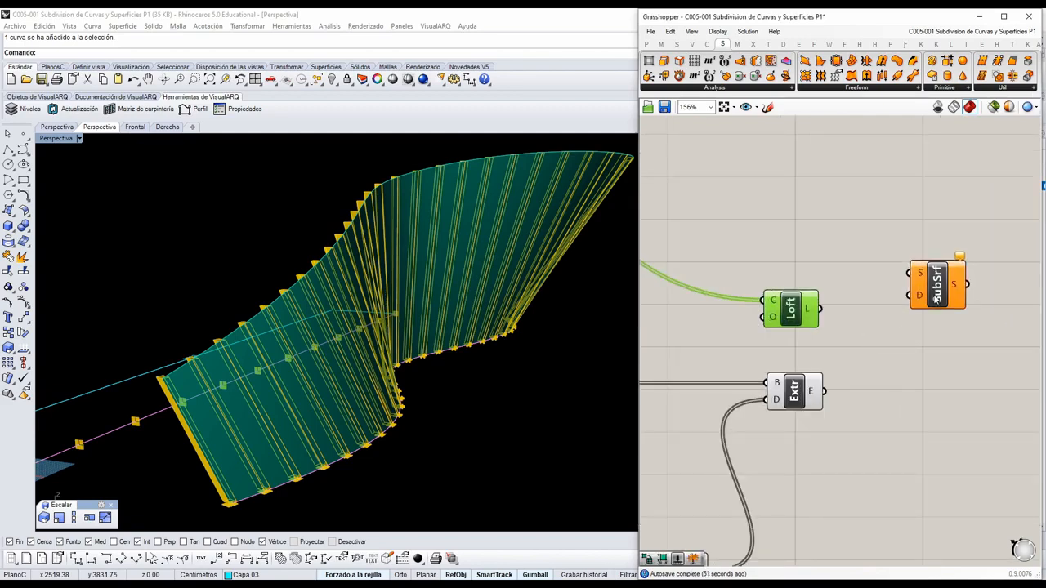
# Connect Loft's L output to Isotrim's S input and align Loft with that input.
pyautogui.click(952, 288)
pyautogui.moveTo(820, 317); pyautogui.dragTo(926, 277)
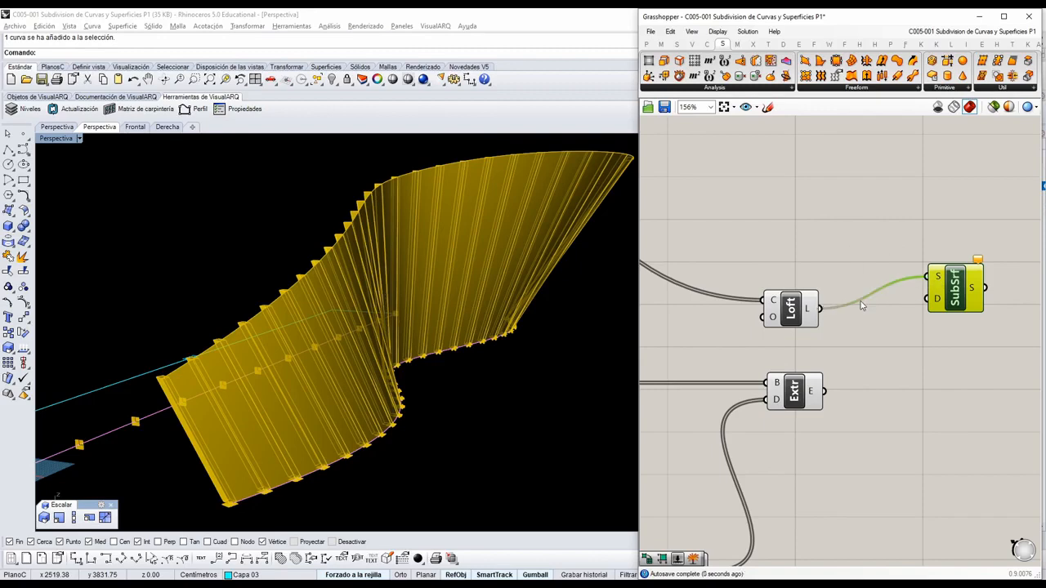
pyautogui.moveTo(796, 307); pyautogui.dragTo(803, 277)
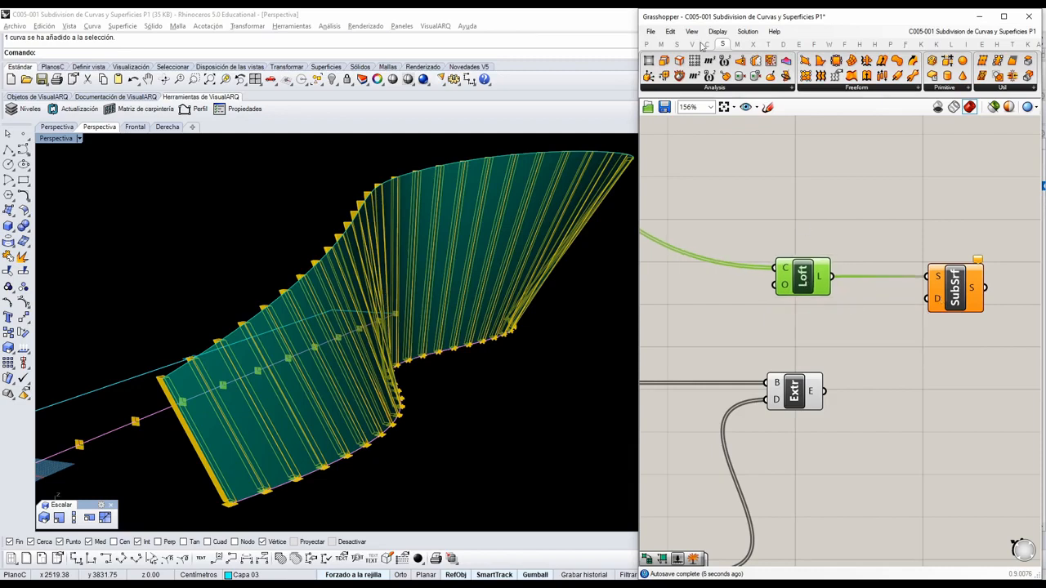
# Add a Divide Domain² component between Loft and Isotrim.
pyautogui.click(661, 44)
pyautogui.click(660, 87)
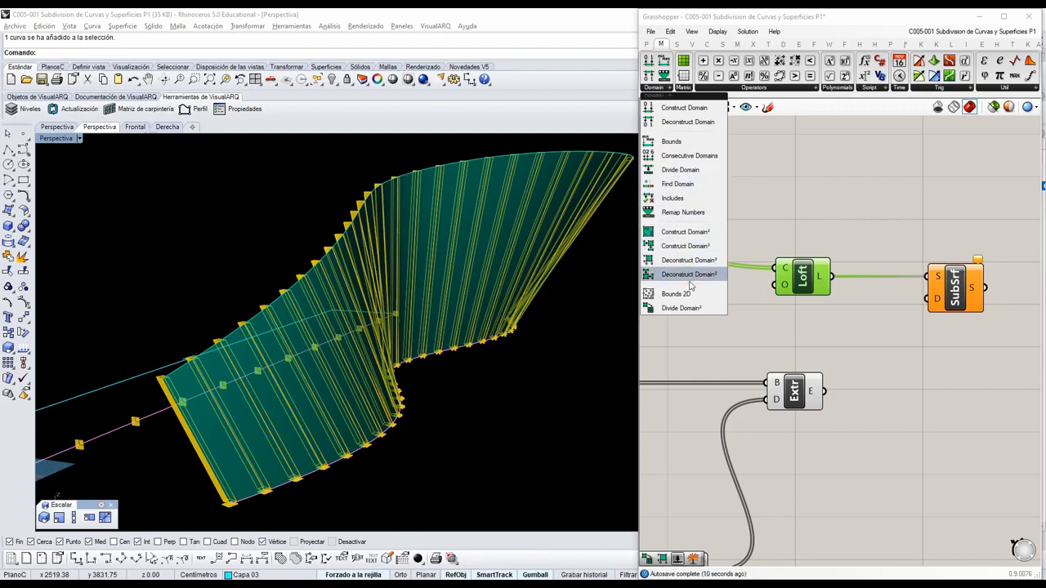
pyautogui.moveTo(686, 308); pyautogui.dragTo(871, 352)
pyautogui.click(871, 353)
pyautogui.moveTo(915, 357); pyautogui.dragTo(802, 297, button='right')
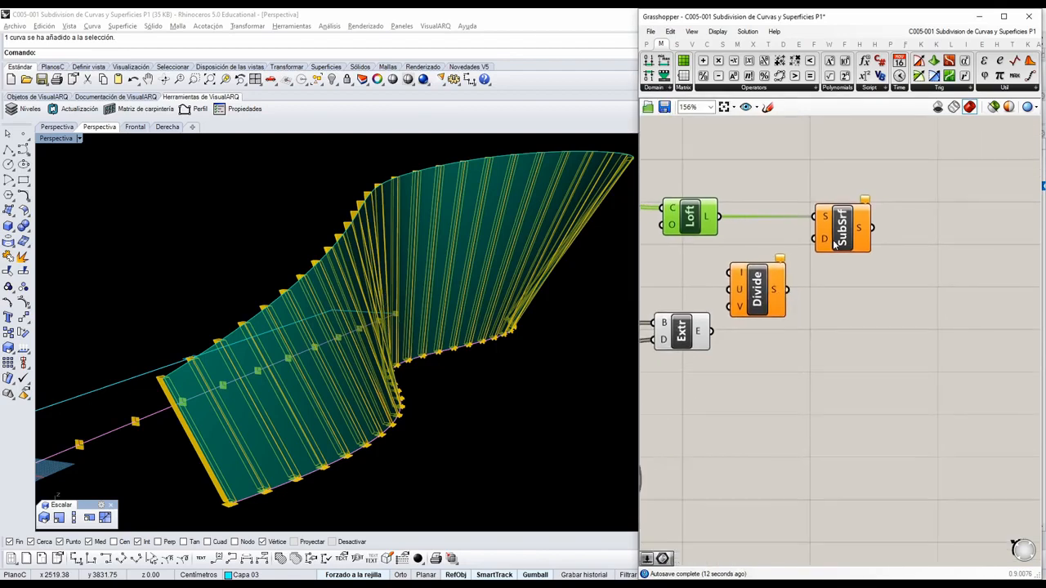
# Space out Isotrim and Divide Domain², and connect Loft's L output to Divide Domain²'s I input.
pyautogui.moveTo(841, 240); pyautogui.dragTo(1007, 240)
pyautogui.moveTo(760, 296); pyautogui.dragTo(867, 296)
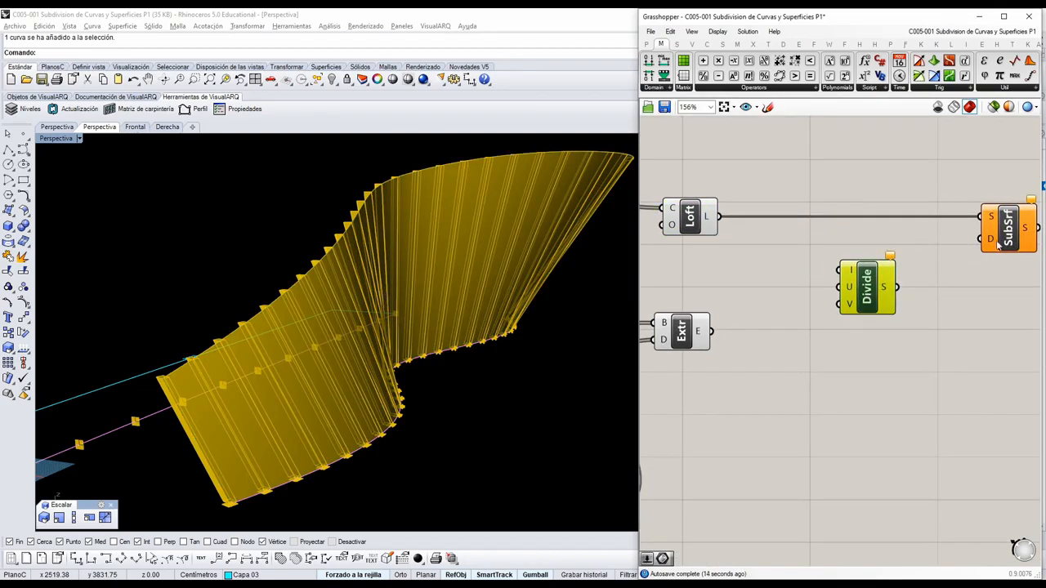
pyautogui.moveTo(998, 243); pyautogui.dragTo(969, 243)
pyautogui.click(868, 286)
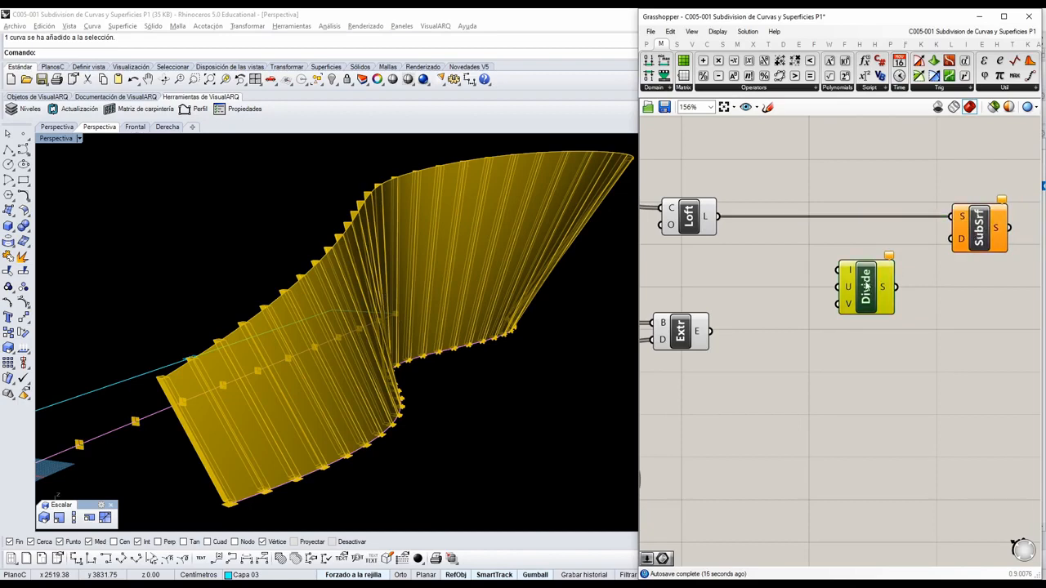
pyautogui.moveTo(867, 285); pyautogui.dragTo(850, 284)
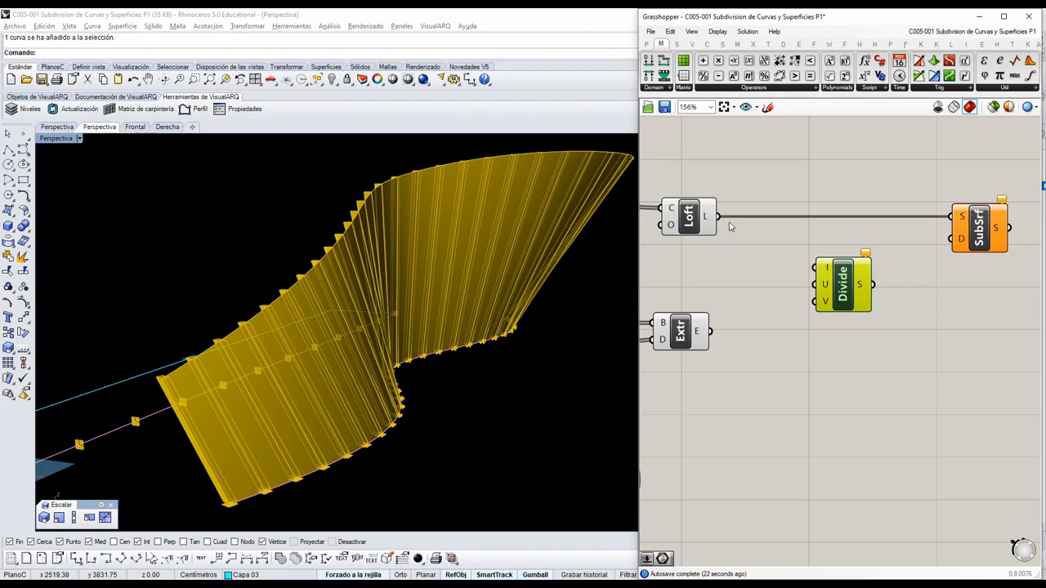
pyautogui.moveTo(806, 269); pyautogui.dragTo(811, 270)
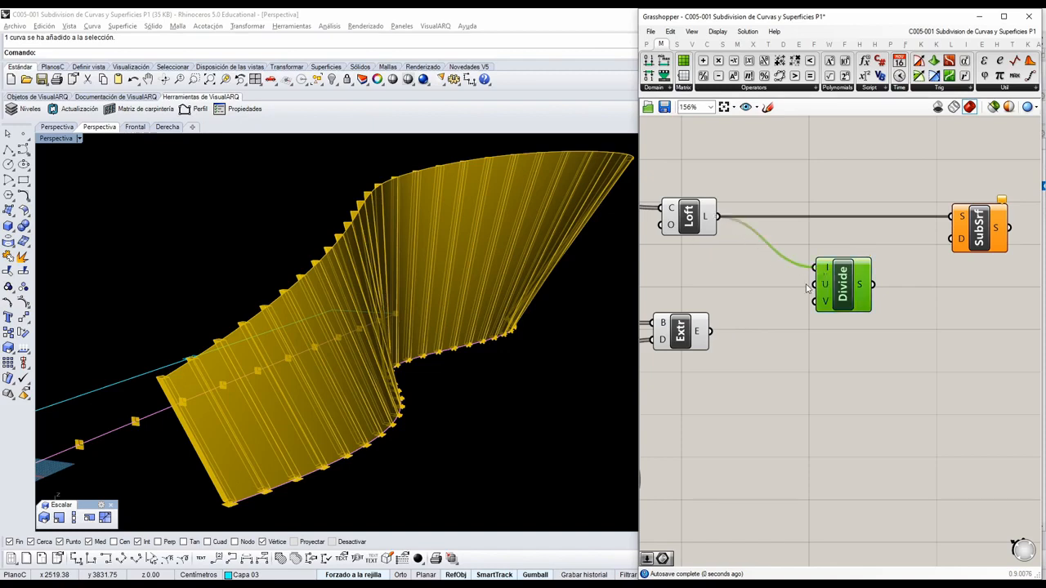
# Add a number slider set to 10, connect it to Divide Domain²'s U input, and move the final Extrude down to make room.
pyautogui.doubleClick(718, 285)
pyautogui.write('1')
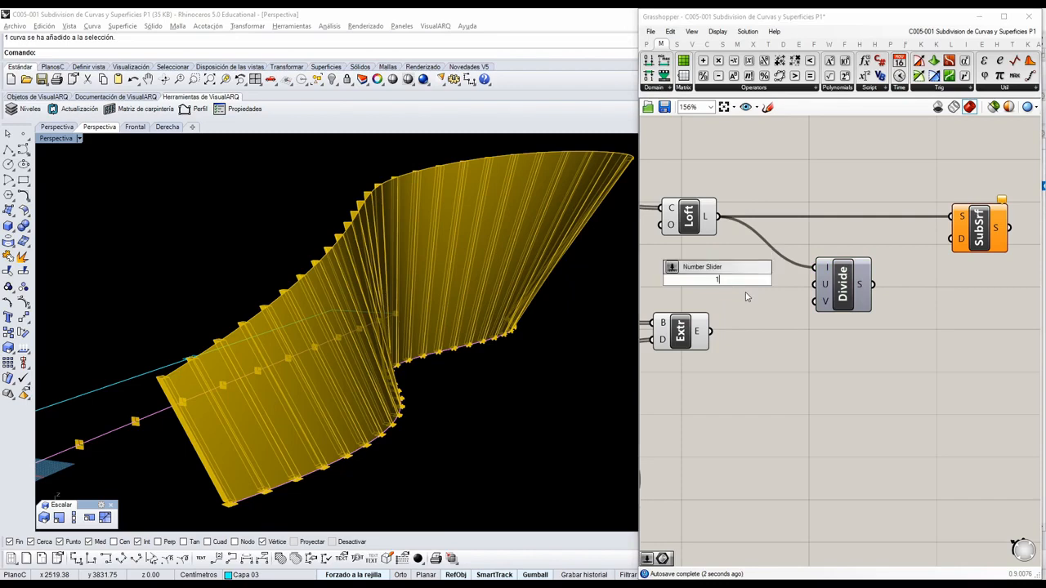
pyautogui.write('0')
pyautogui.press('Return')
pyautogui.moveTo(704, 322); pyautogui.dragTo(696, 365)
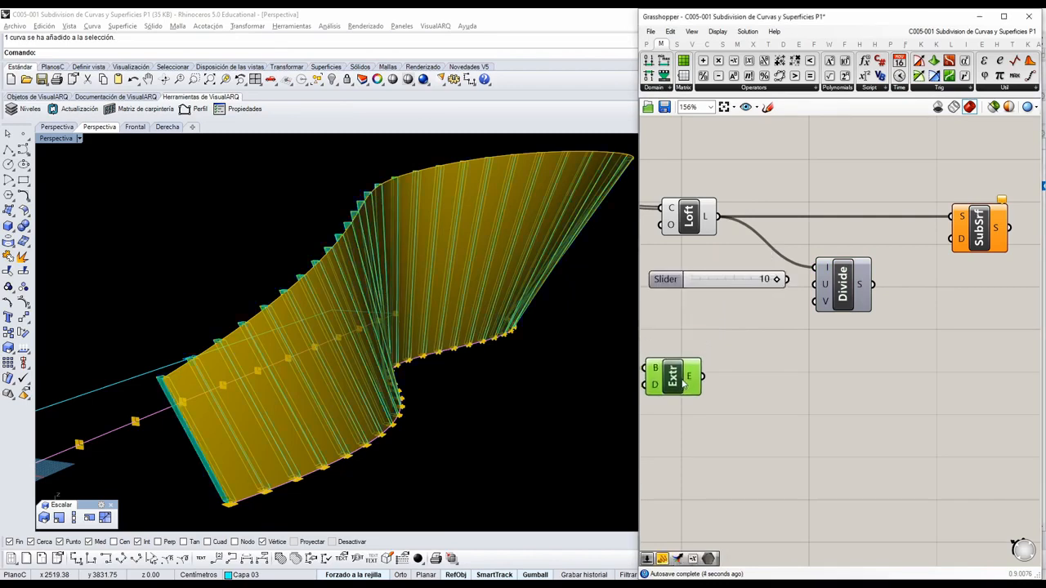
pyautogui.moveTo(749, 283); pyautogui.dragTo(725, 291)
# Feed Divide Domain²'s V input with a new slider set to 30 and connect its S output to Isotrim's D input.
pyautogui.doubleClick(733, 307)
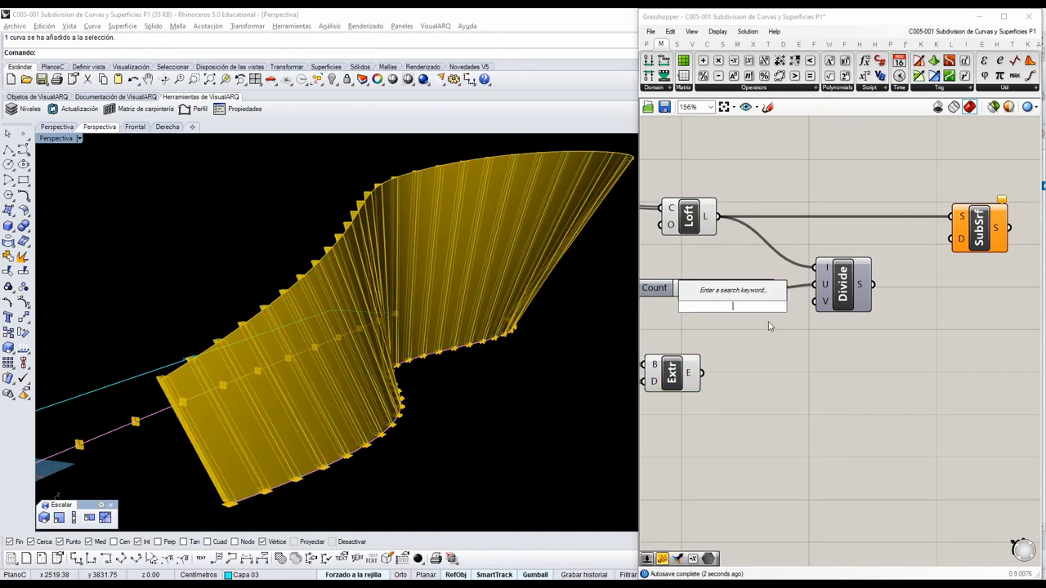
pyautogui.write('30')
pyautogui.press('Return')
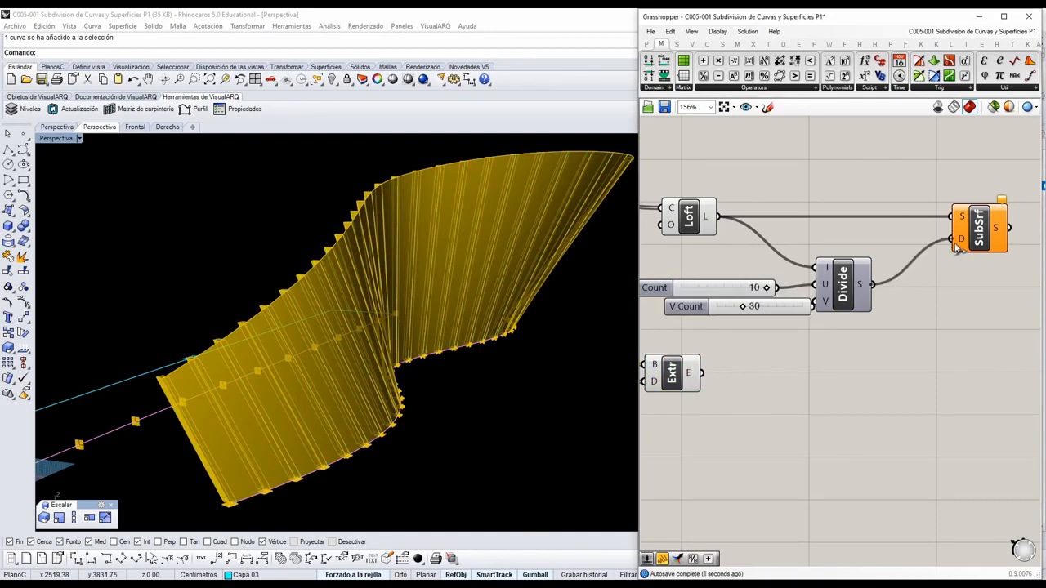
pyautogui.moveTo(957, 247); pyautogui.dragTo(954, 242)
# Line up the V Count slider directly beneath the U Count slider.
pyautogui.moveTo(783, 310); pyautogui.dragTo(746, 316)
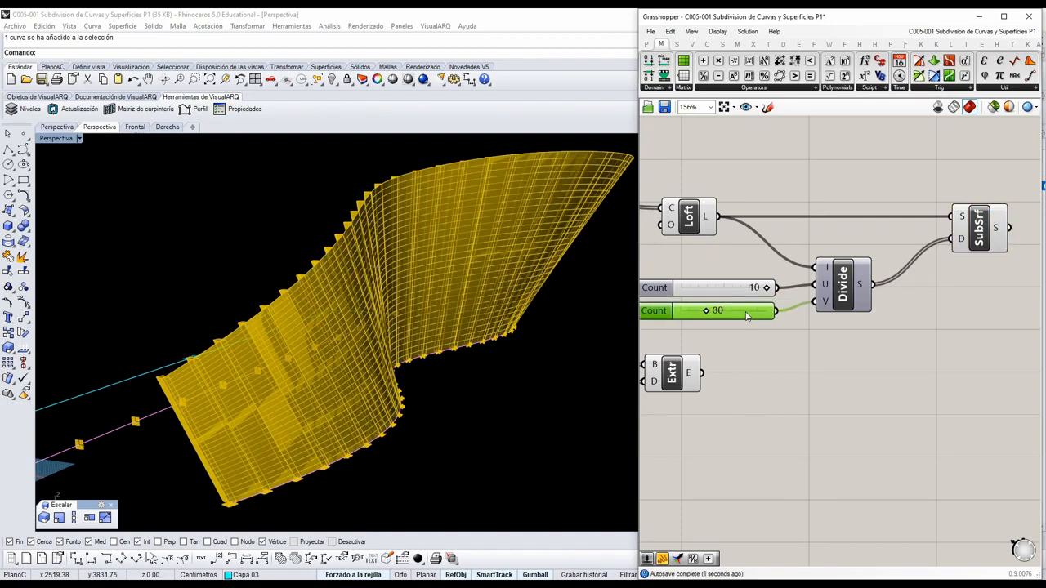
pyautogui.scroll(2, 769, 296)
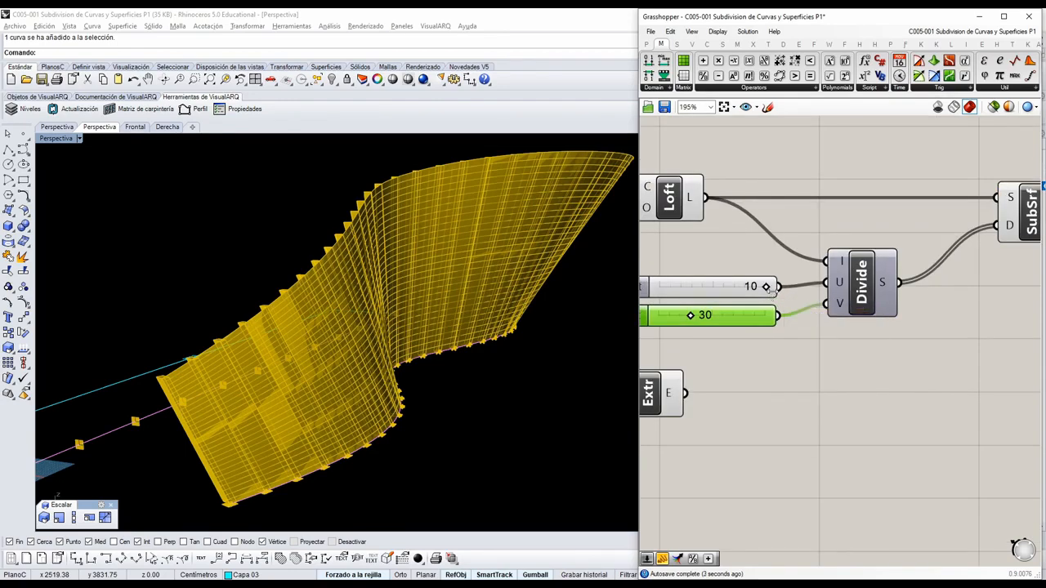
pyautogui.scroll(2, 768, 299)
pyautogui.moveTo(759, 332); pyautogui.dragTo(762, 322, button='right')
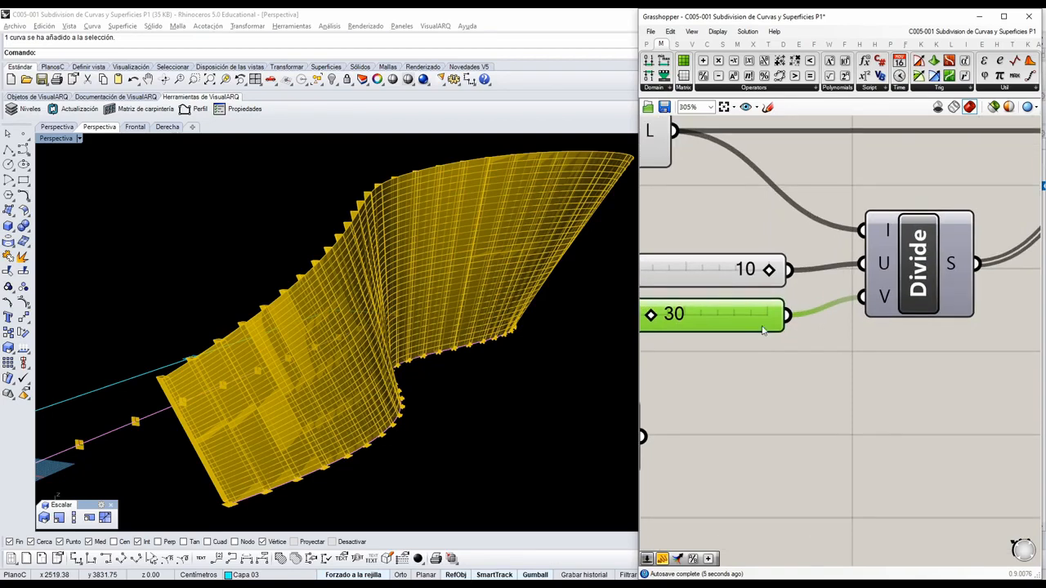
pyautogui.moveTo(761, 320); pyautogui.dragTo(764, 312)
# Swap the two count sliders so that 30 drives Divide Domain²'s U input and 10 drives V.
pyautogui.scroll(-2, 764, 311)
pyautogui.moveTo(903, 306); pyautogui.dragTo(870, 324, button='right')
pyautogui.click(829, 315)
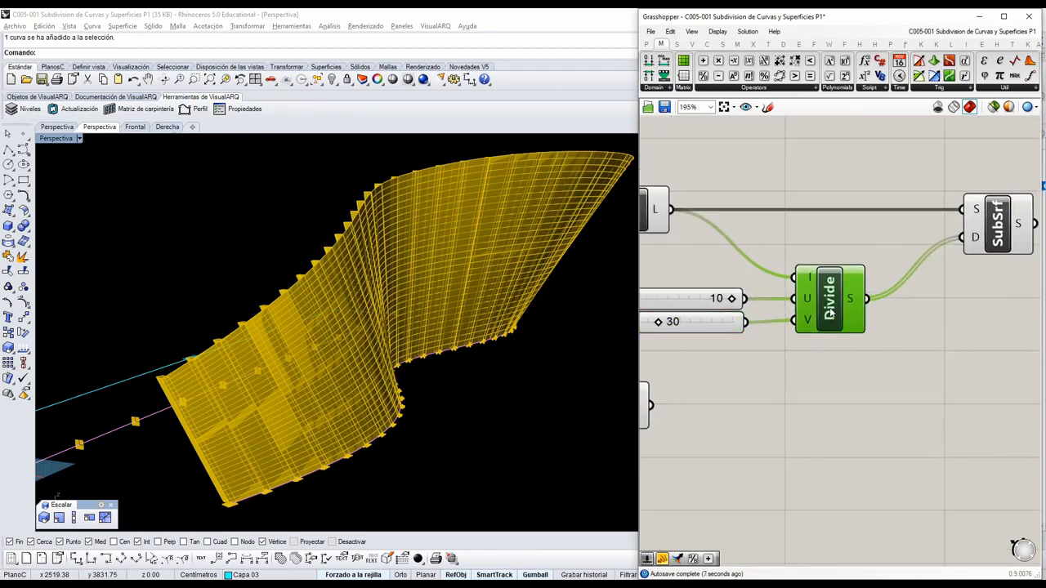
pyautogui.scroll(1, 759, 301)
pyautogui.keyDown('ctrl'); pyautogui.moveTo(802, 328); pyautogui.dragTo(758, 335); pyautogui.keyUp('ctrl')
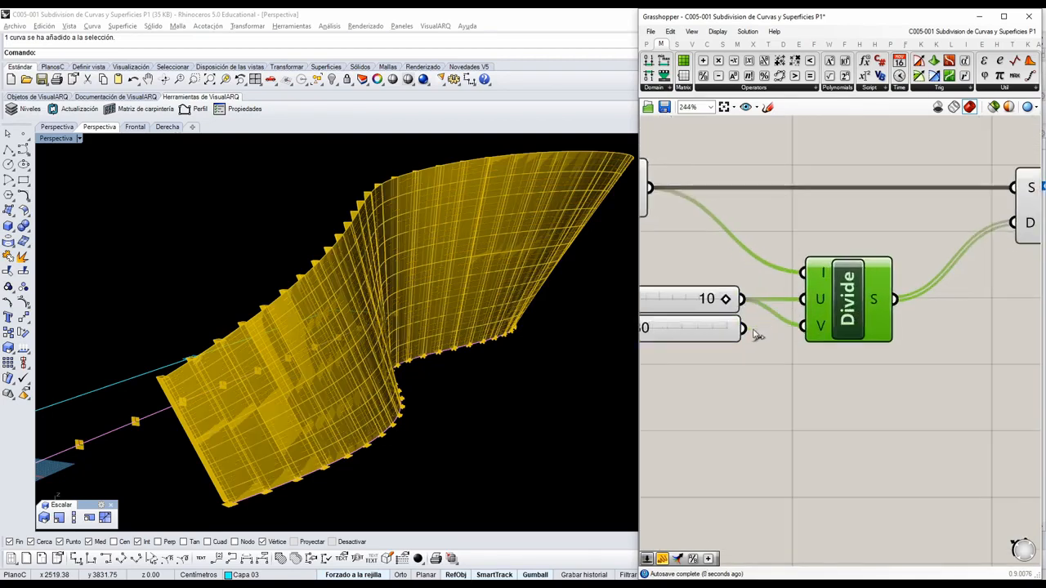
pyautogui.moveTo(708, 301)
pyautogui.mouseDown()
pyautogui.moveTo(690, 358)
pyautogui.moveTo(709, 306)
pyautogui.mouseUp()
pyautogui.moveTo(696, 364); pyautogui.dragTo(697, 354)
# Turn off the Loft preview and view the subdivided surface panels together with the bars.
pyautogui.moveTo(339, 347); pyautogui.dragTo(226, 390, button='right')
pyautogui.scroll(5, 373, 242)
pyautogui.moveTo(376, 249); pyautogui.dragTo(460, 339, button='right')
pyautogui.moveTo(722, 361); pyautogui.dragTo(818, 356, button='right')
pyautogui.scroll(-2, 816, 356)
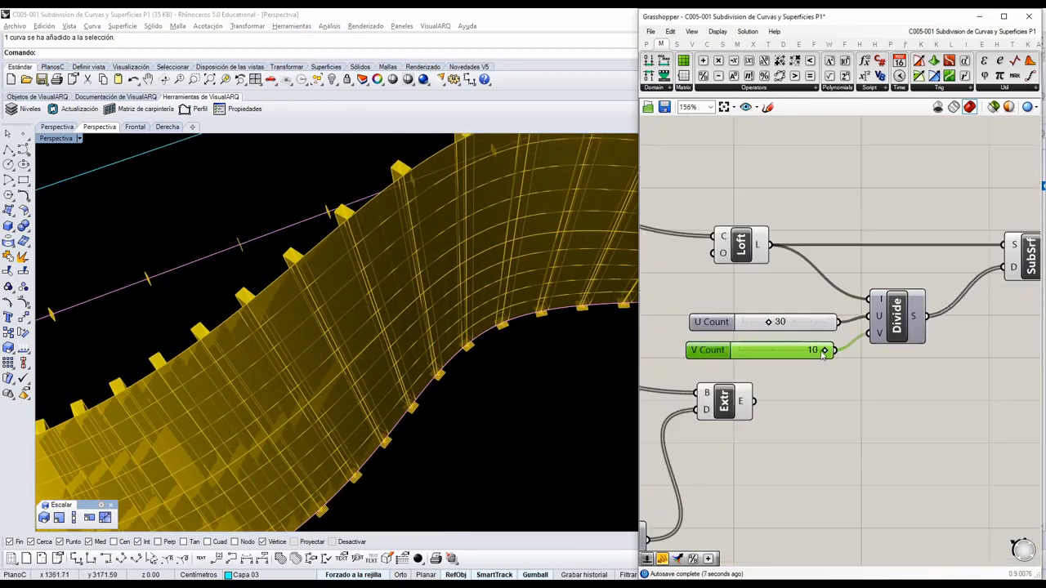
pyautogui.moveTo(368, 337); pyautogui.dragTo(355, 307, button='right')
pyautogui.click(727, 244)
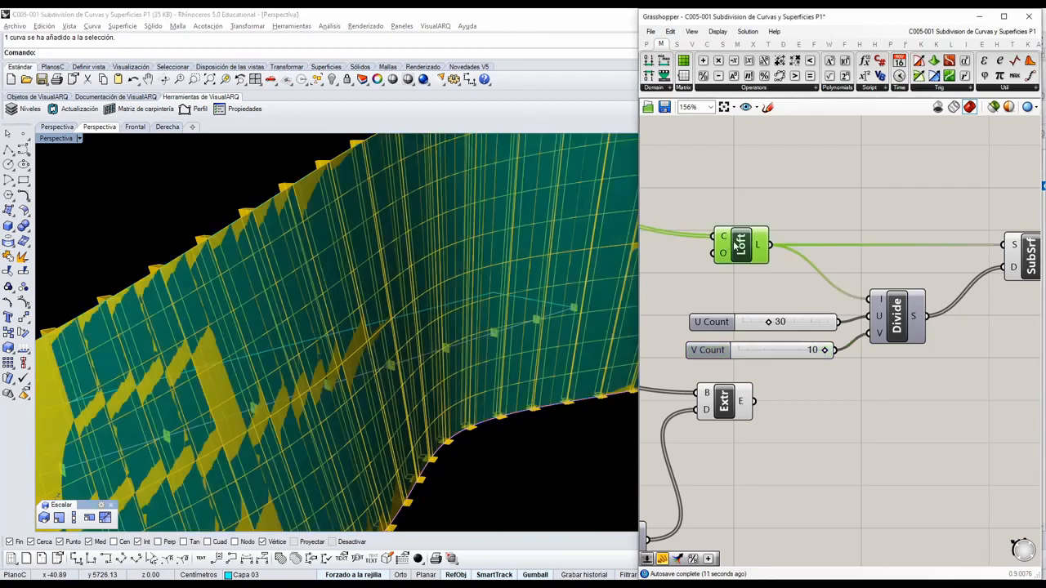
pyautogui.middleClick(733, 243)
pyautogui.click(766, 220)
pyautogui.moveTo(433, 320); pyautogui.dragTo(450, 381, button='right')
pyautogui.scroll(5, 809, 347)
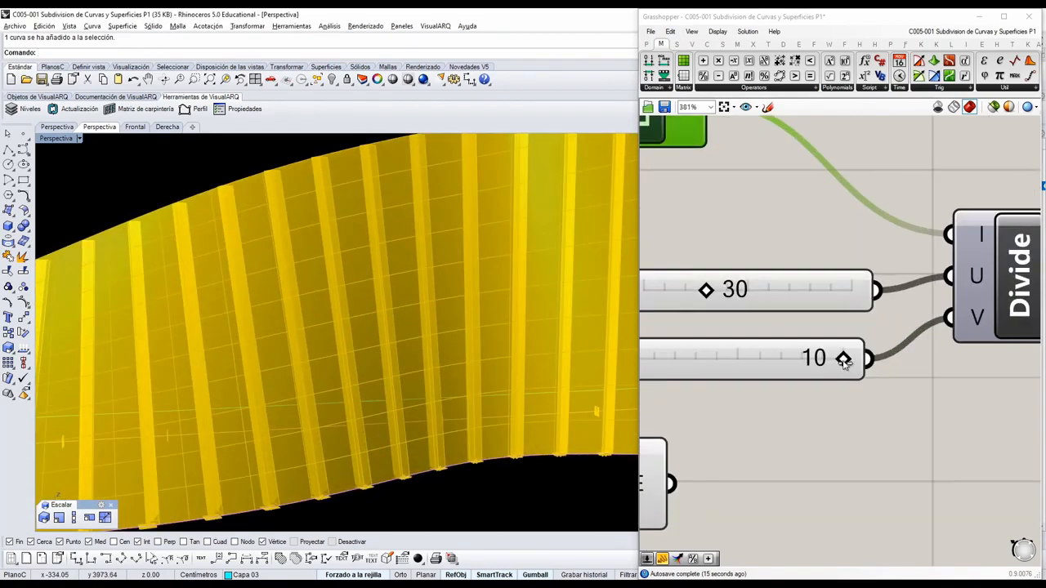
# Try driving Divide Domain²'s U input with the Perp Frames count slider of 27, and compare the panels with the bars.
pyautogui.moveTo(841, 366)
pyautogui.mouseDown()
pyautogui.moveTo(825, 367)
pyautogui.moveTo(846, 368)
pyautogui.mouseUp()
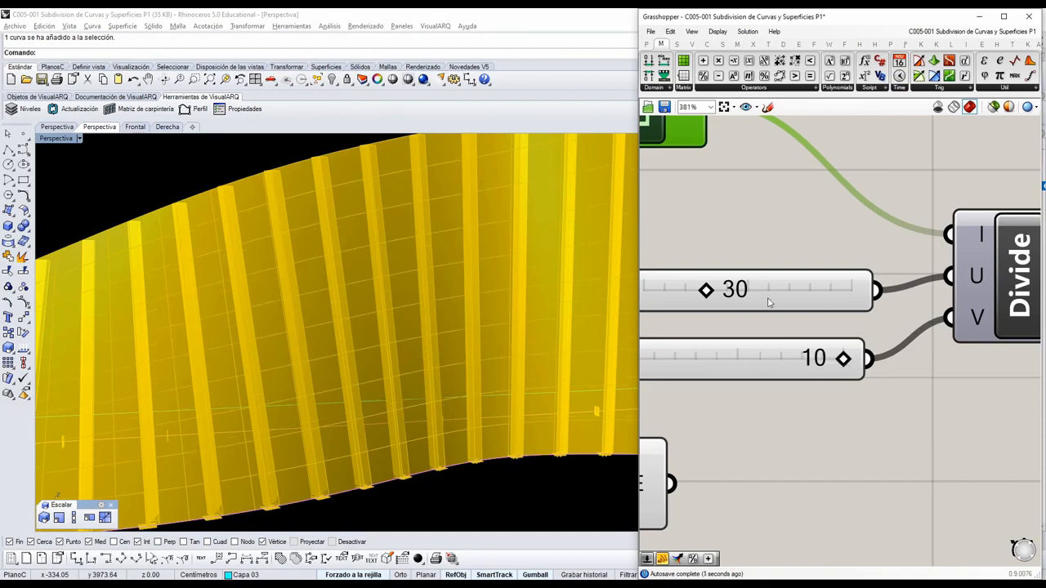
pyautogui.scroll(-10, 716, 292)
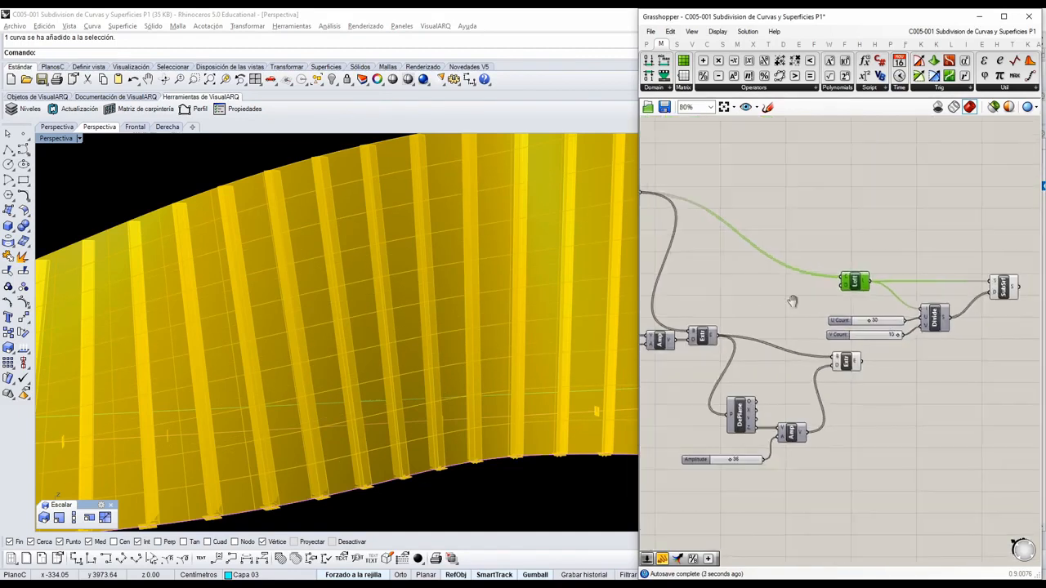
pyautogui.scroll(5, 798, 325)
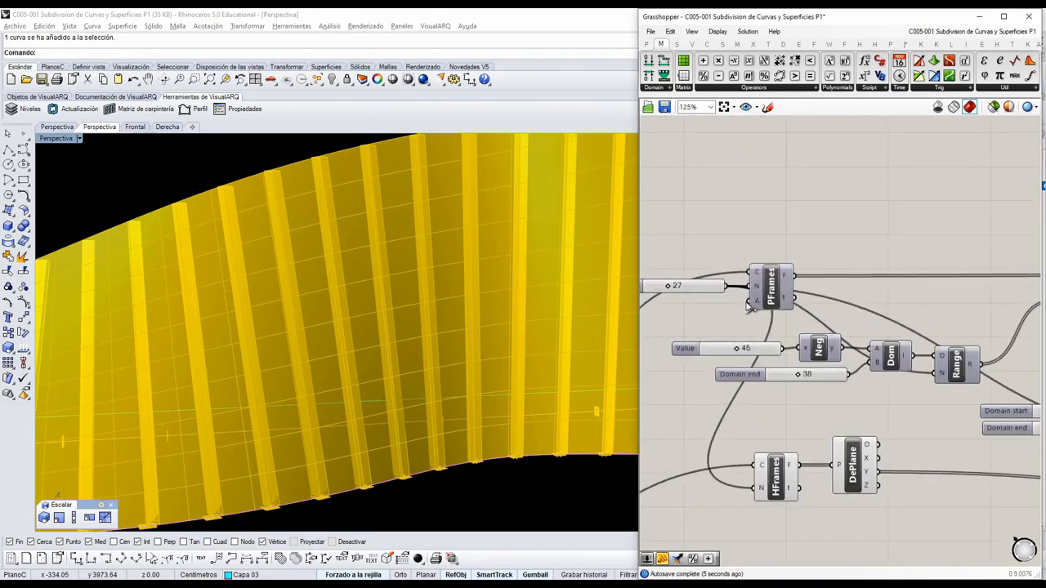
pyautogui.scroll(-8, 745, 353)
pyautogui.moveTo(725, 288); pyautogui.dragTo(924, 337)
pyautogui.scroll(4, 882, 413)
pyautogui.scroll(4, 935, 374)
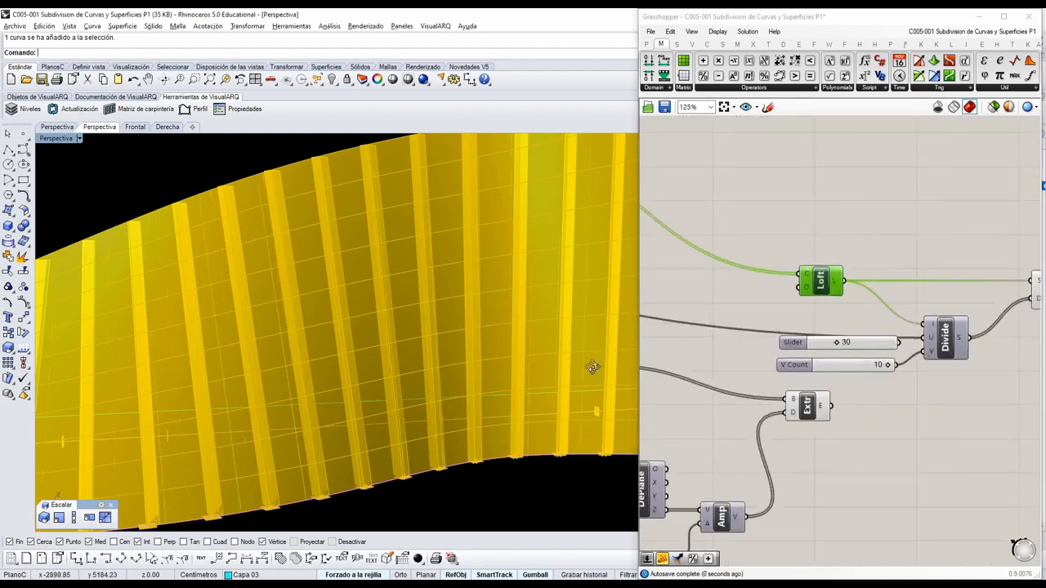
pyautogui.moveTo(591, 367)
pyautogui.mouseDown(button='right')
pyautogui.moveTo(566, 426)
pyautogui.moveTo(441, 416)
pyautogui.moveTo(541, 416)
pyautogui.mouseUp(button='right')
pyautogui.scroll(-4, 441, 416)
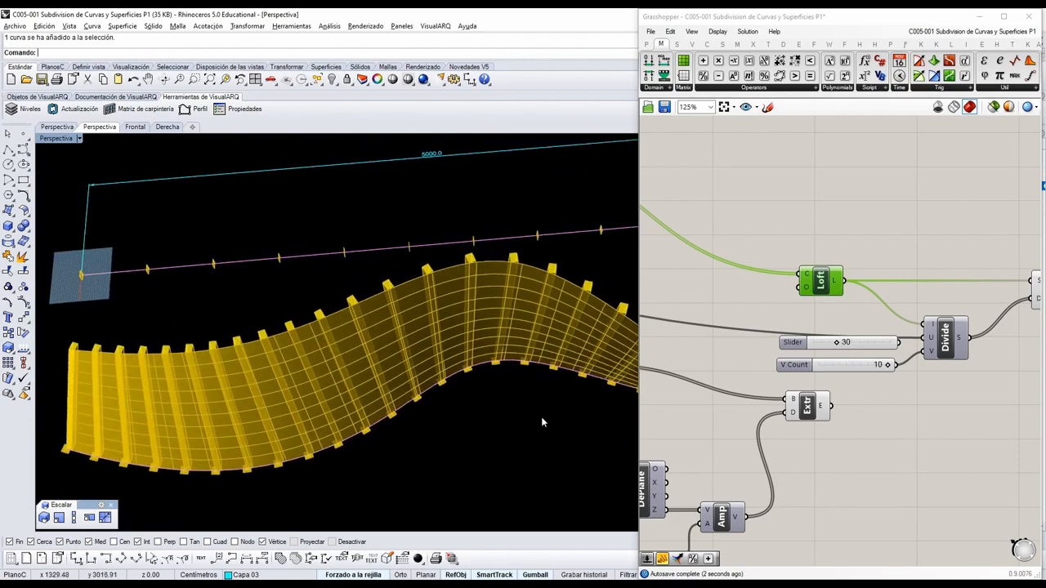
pyautogui.moveTo(408, 402); pyautogui.dragTo(441, 388, button='right')
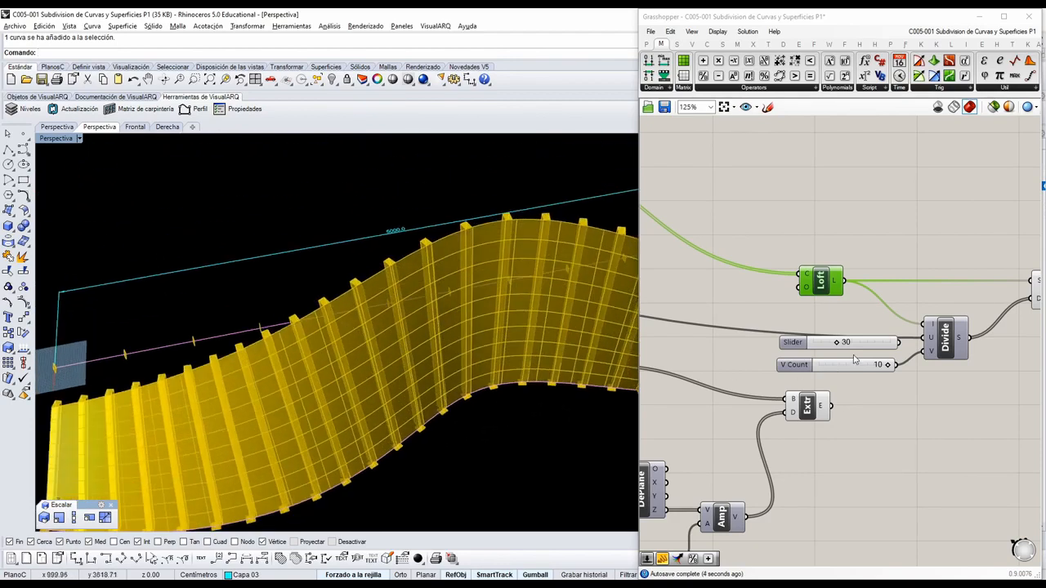
# Reconnect the 30 slider to Divide Domain²'s U input in place of the frame count slider.
pyautogui.scroll(2, 885, 348)
pyautogui.moveTo(907, 342); pyautogui.dragTo(937, 336)
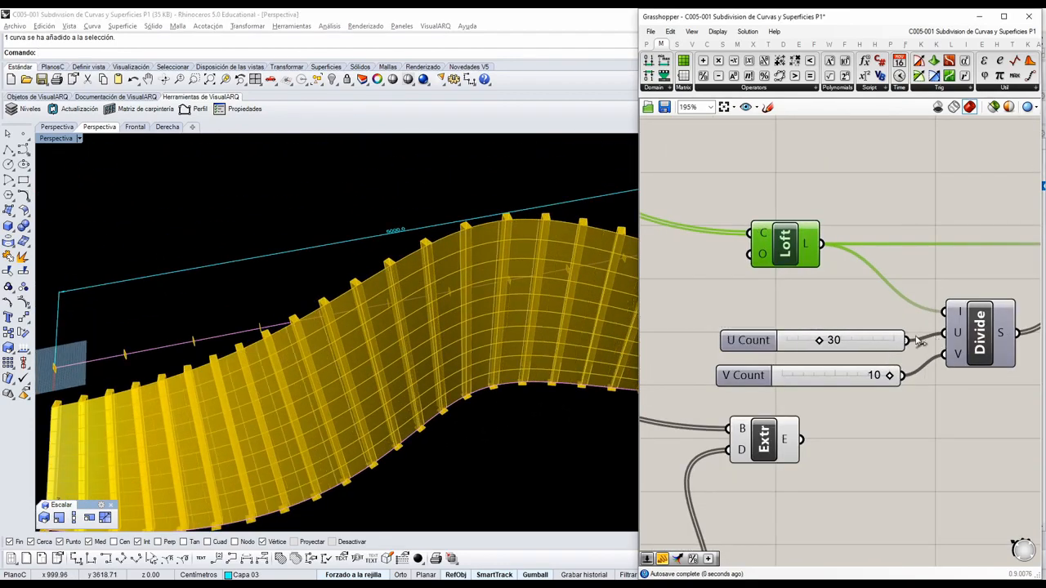
pyautogui.scroll(2, 850, 330)
pyautogui.moveTo(801, 350); pyautogui.dragTo(802, 350)
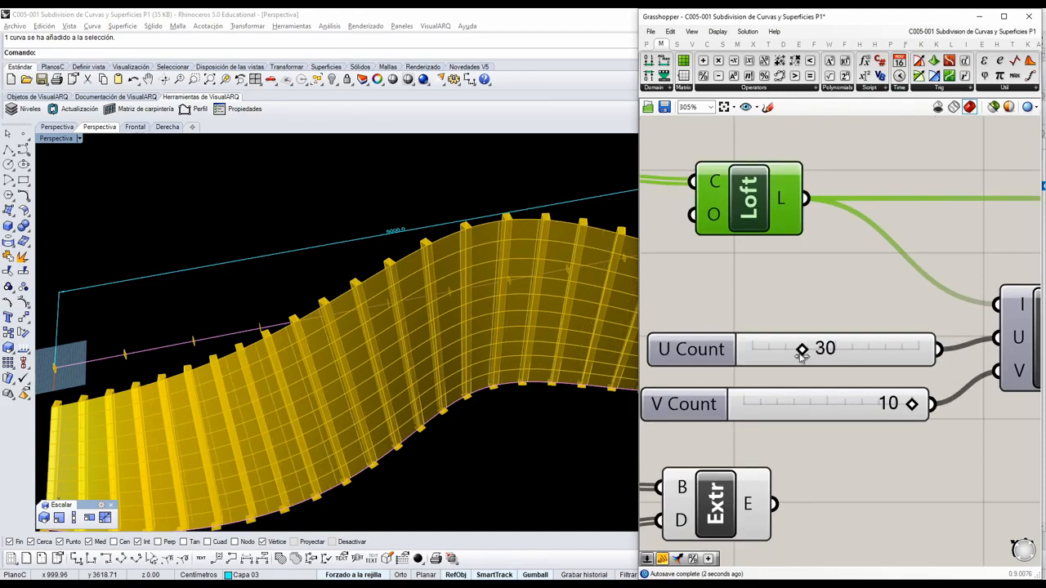
# Turn off the preview of the Isotrim component, leaving only the bars shown.
pyautogui.moveTo(449, 327); pyautogui.dragTo(547, 343, button='right')
pyautogui.moveTo(456, 355); pyautogui.dragTo(730, 326, button='right')
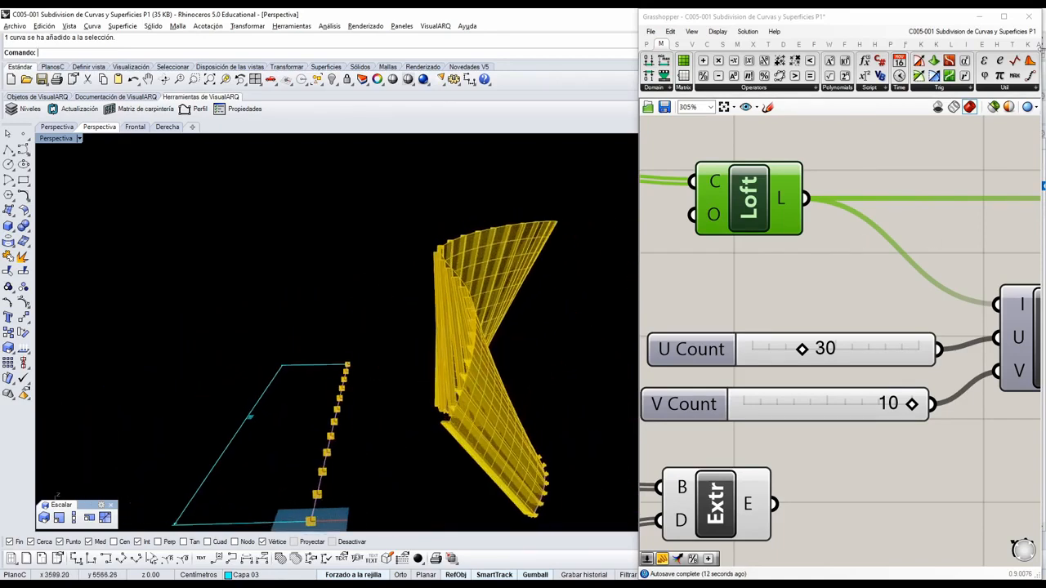
pyautogui.moveTo(555, 360); pyautogui.dragTo(386, 352, button='right')
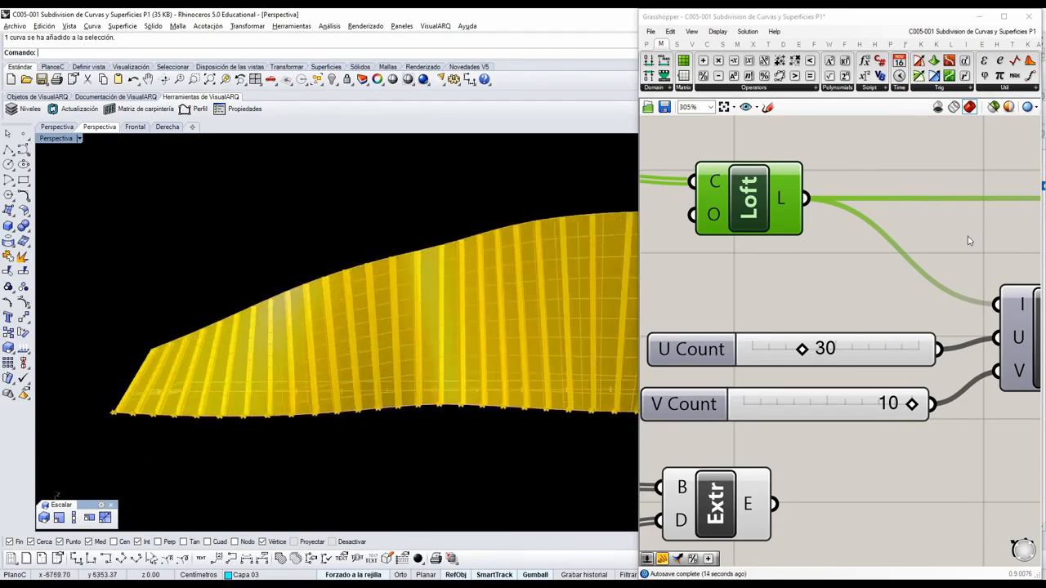
pyautogui.scroll(-3, 816, 300)
pyautogui.moveTo(815, 300); pyautogui.dragTo(670, 311, button='right')
pyautogui.click(936, 275)
pyautogui.middleClick(935, 271)
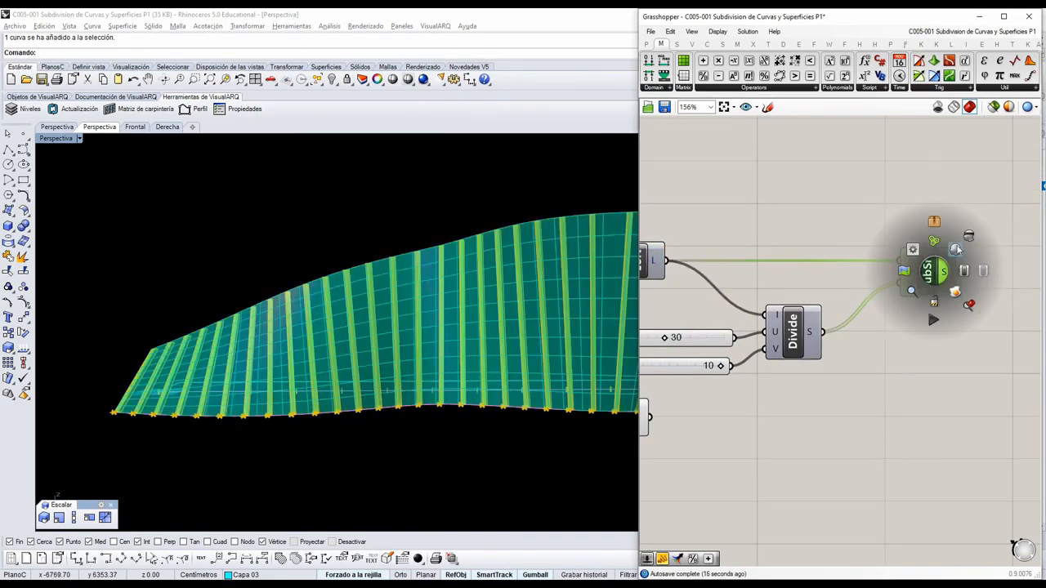
pyautogui.click(964, 241)
# Examine the twisted bars from several angles along with the Loft, Isotrim and Extrude part of the definition.
pyautogui.moveTo(445, 372); pyautogui.dragTo(131, 428, button='right')
pyautogui.scroll(5, 424, 371)
pyautogui.moveTo(424, 371); pyautogui.dragTo(240, 355, button='right')
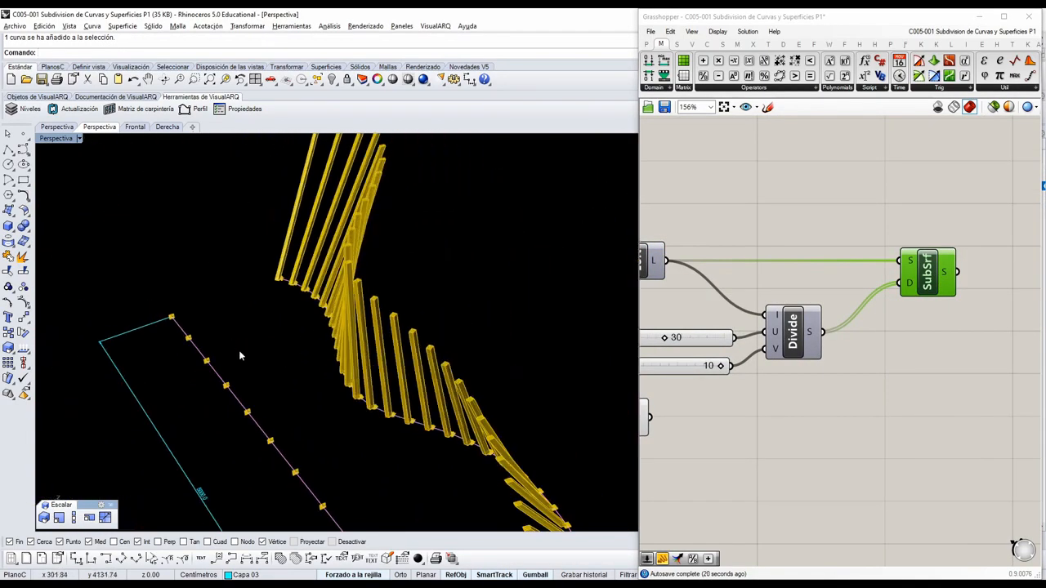
pyautogui.moveTo(379, 417); pyautogui.dragTo(448, 380, button='right')
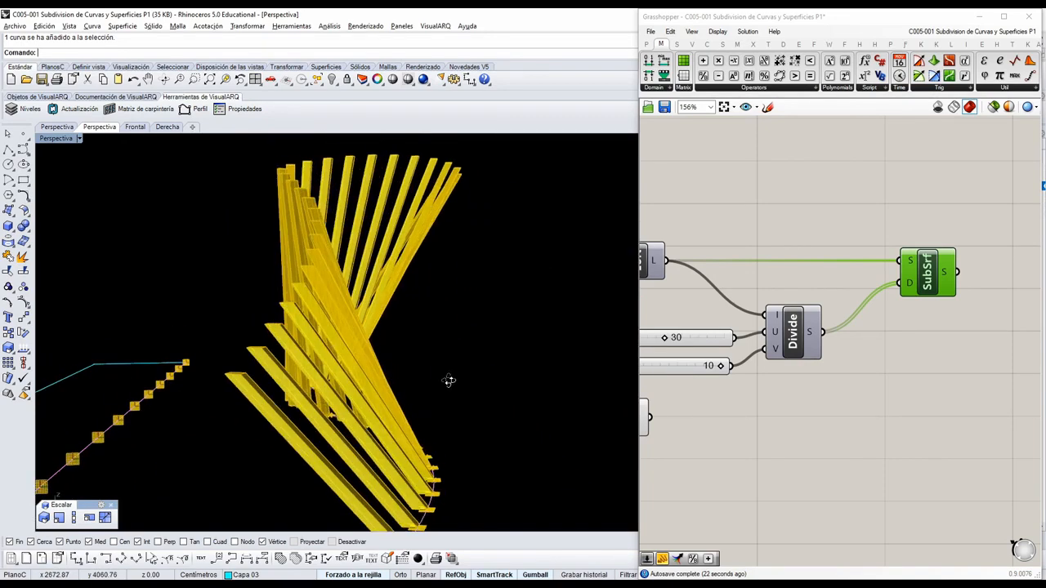
pyautogui.moveTo(317, 398)
pyautogui.mouseDown(button='right')
pyautogui.moveTo(338, 374)
pyautogui.moveTo(519, 397)
pyautogui.moveTo(434, 351)
pyautogui.moveTo(352, 362)
pyautogui.moveTo(325, 392)
pyautogui.mouseUp(button='right')
pyautogui.scroll(-6, 520, 397)
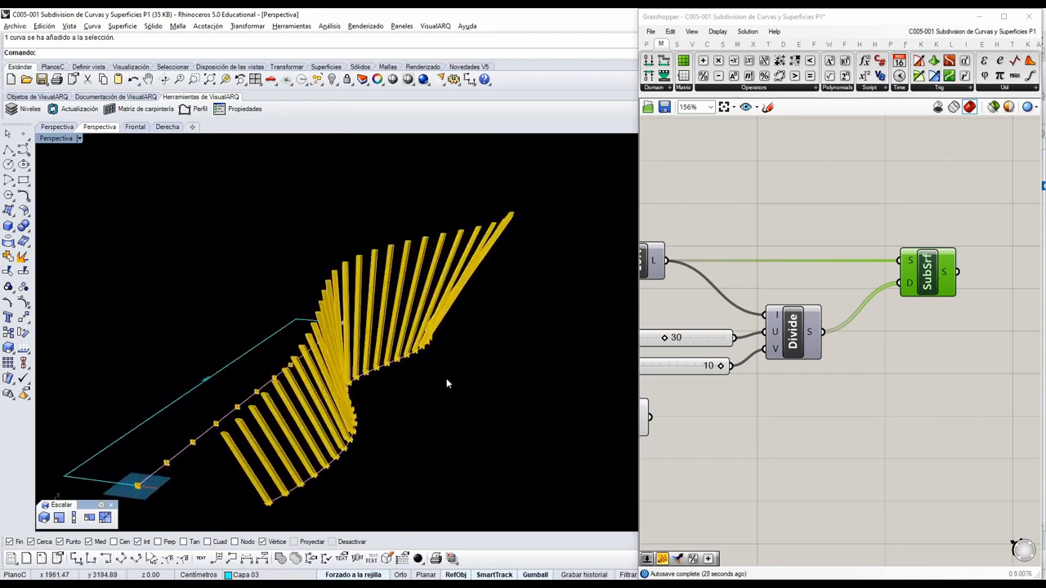
pyautogui.moveTo(446, 377); pyautogui.dragTo(383, 336, button='right')
pyautogui.scroll(4, 496, 371)
pyautogui.moveTo(496, 371)
pyautogui.mouseDown(button='right')
pyautogui.moveTo(560, 334)
pyautogui.moveTo(501, 387)
pyautogui.mouseUp(button='right')
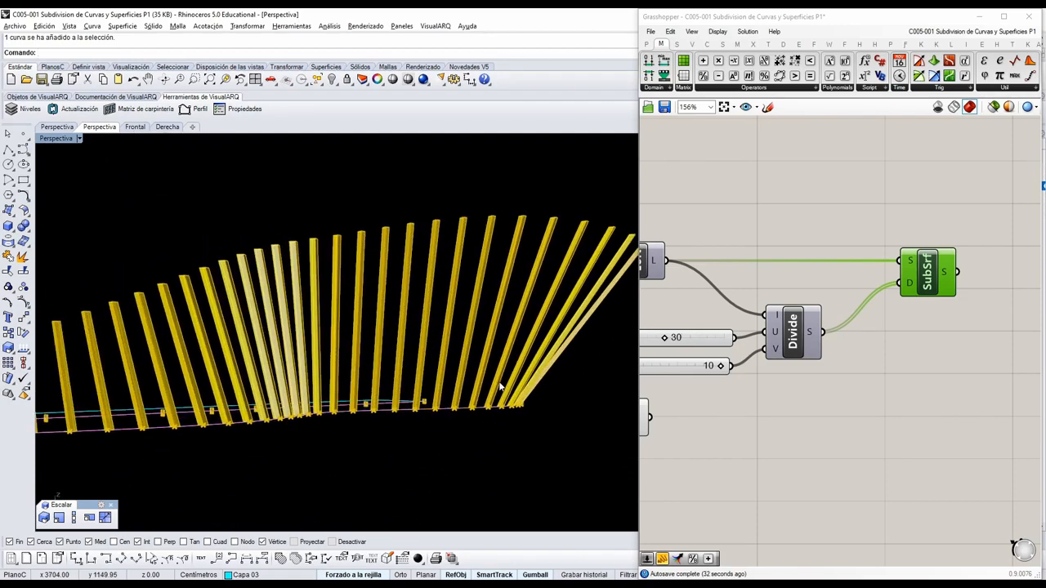
pyautogui.scroll(-2, 891, 379)
pyautogui.moveTo(822, 379); pyautogui.dragTo(894, 368, button='right')
pyautogui.scroll(2, 798, 396)
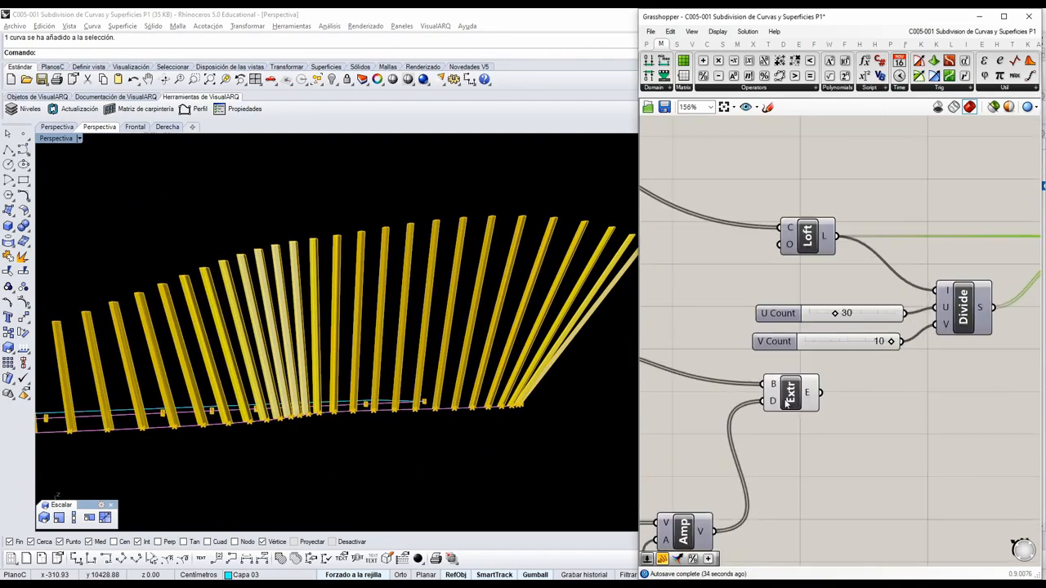
pyautogui.scroll(-2, 788, 397)
pyautogui.moveTo(451, 361); pyautogui.dragTo(462, 383, button='right')
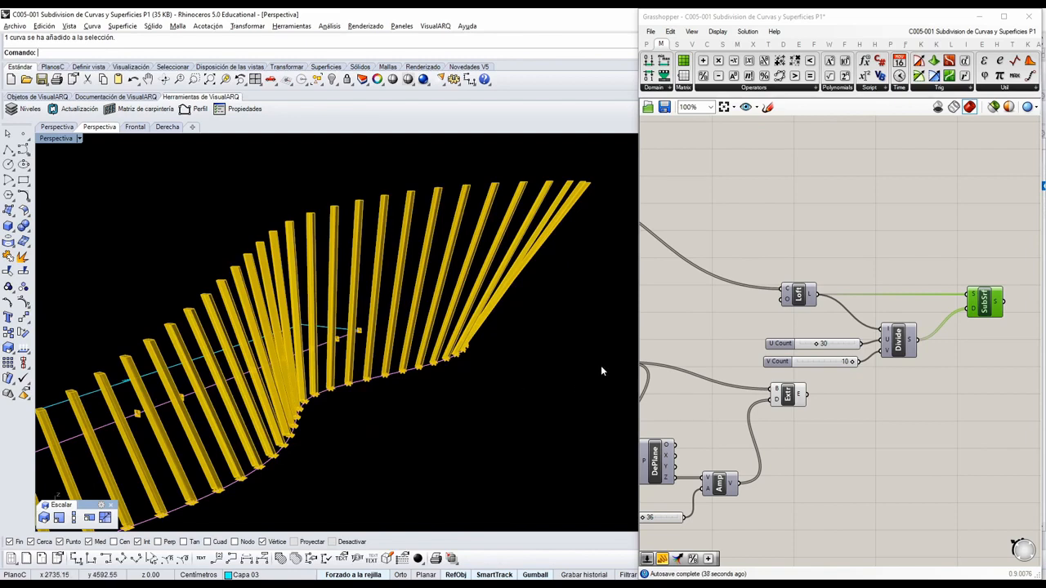
# Move Divide Domain² with its U and V Count sliders closer to the Loft component, and place Isotrim close beside Divide Domain².
pyautogui.scroll(-2, 864, 300)
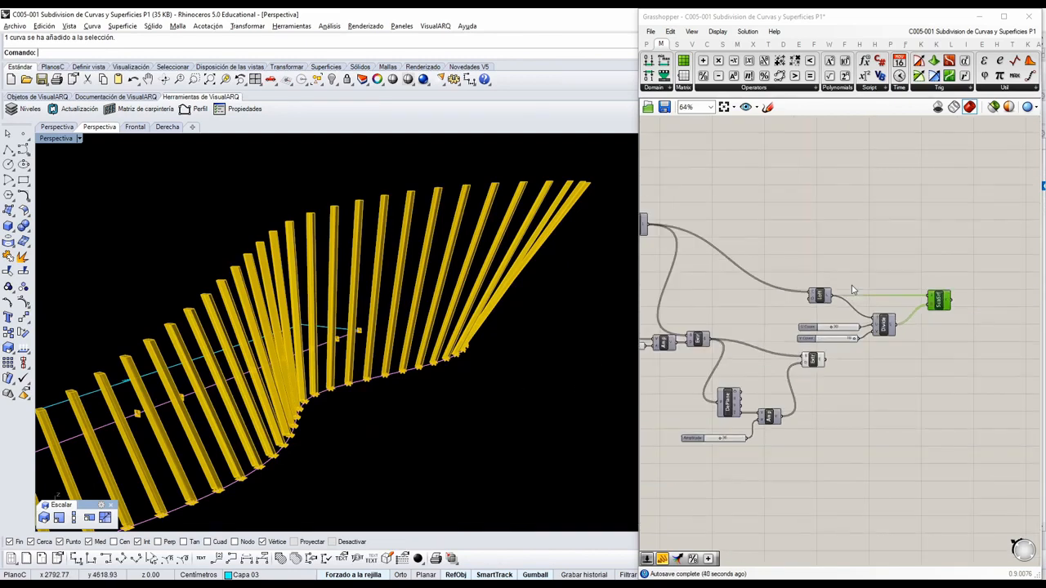
pyautogui.moveTo(819, 319); pyautogui.dragTo(871, 293, button='right')
pyautogui.scroll(2, 846, 338)
pyautogui.moveTo(935, 299); pyautogui.dragTo(833, 337, button='right')
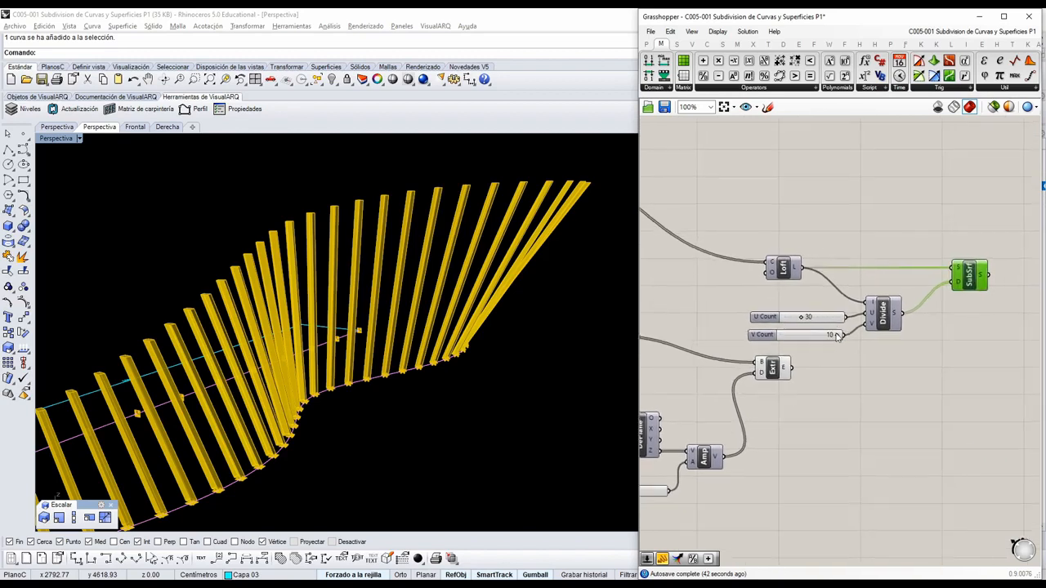
pyautogui.moveTo(920, 359); pyautogui.dragTo(800, 301)
pyautogui.scroll(1, 883, 314)
pyautogui.moveTo(886, 310); pyautogui.dragTo(844, 278)
pyautogui.scroll(2, 860, 344)
pyautogui.moveTo(894, 303); pyautogui.dragTo(806, 363, button='right')
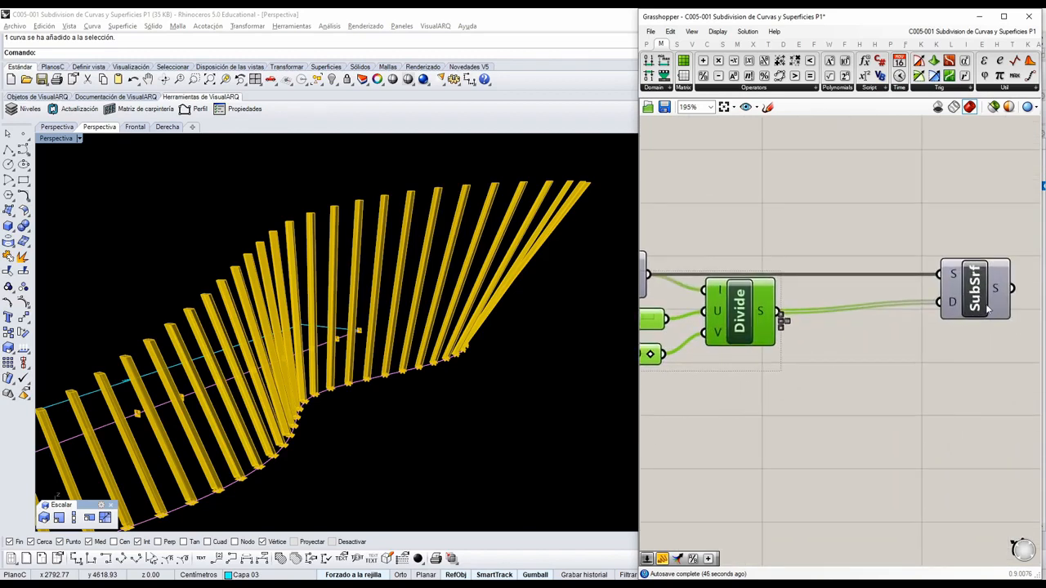
pyautogui.moveTo(987, 307); pyautogui.dragTo(878, 305)
pyautogui.scroll(-2, 880, 308)
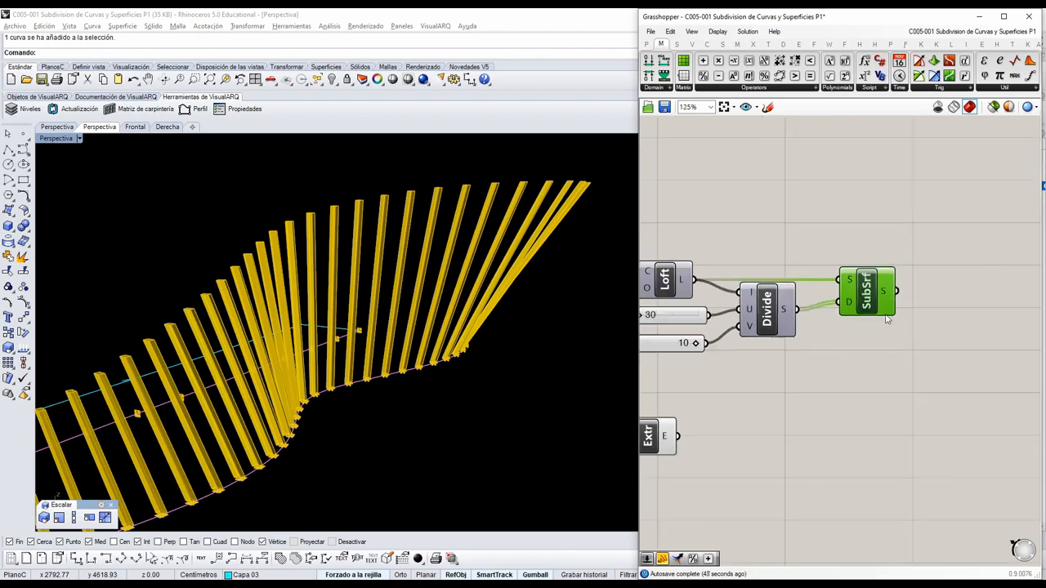
# Move the 50 Amplitude slider with its Amplitude and Extrude components together into line with the final Extrude component.
pyautogui.moveTo(817, 385); pyautogui.dragTo(999, 323, button='right')
pyautogui.moveTo(836, 347); pyautogui.dragTo(966, 323, button='right')
pyautogui.moveTo(795, 320); pyautogui.dragTo(882, 310, button='right')
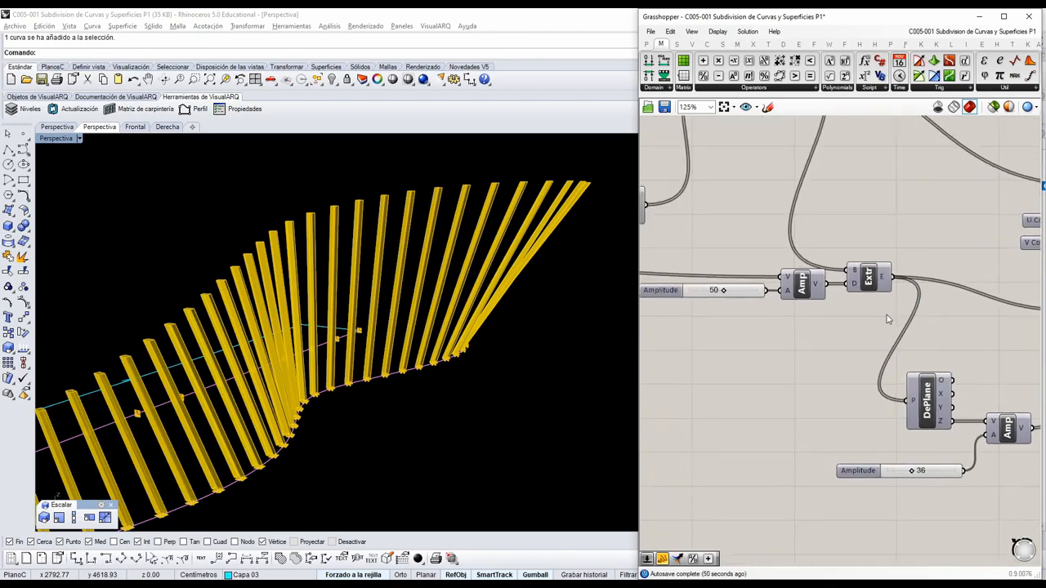
pyautogui.scroll(-1, 882, 314)
pyautogui.moveTo(888, 329); pyautogui.dragTo(743, 262)
pyautogui.moveTo(871, 289); pyautogui.dragTo(849, 317)
pyautogui.moveTo(936, 351); pyautogui.dragTo(827, 349, button='right')
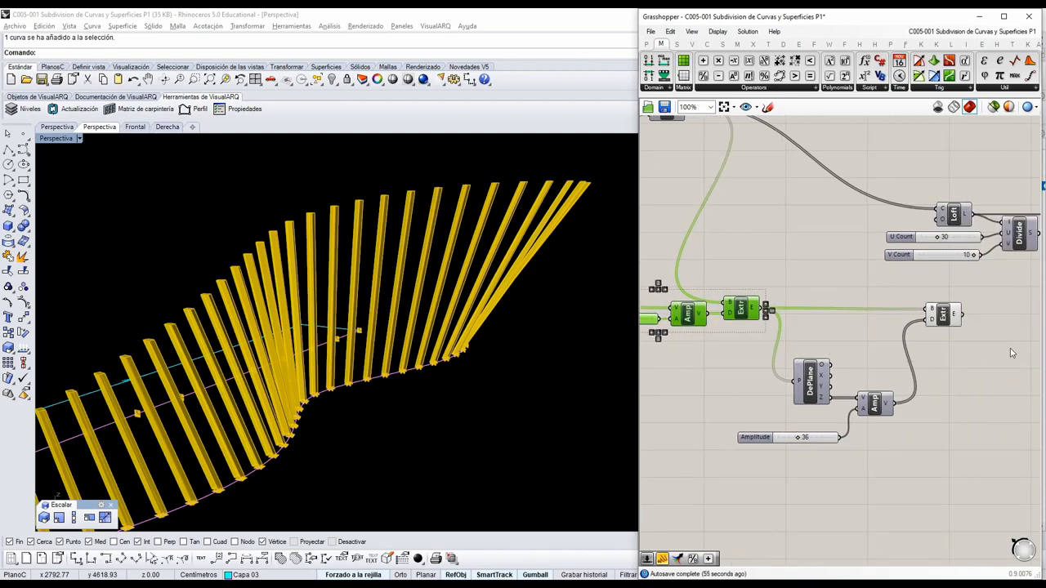
pyautogui.scroll(-2, 915, 298)
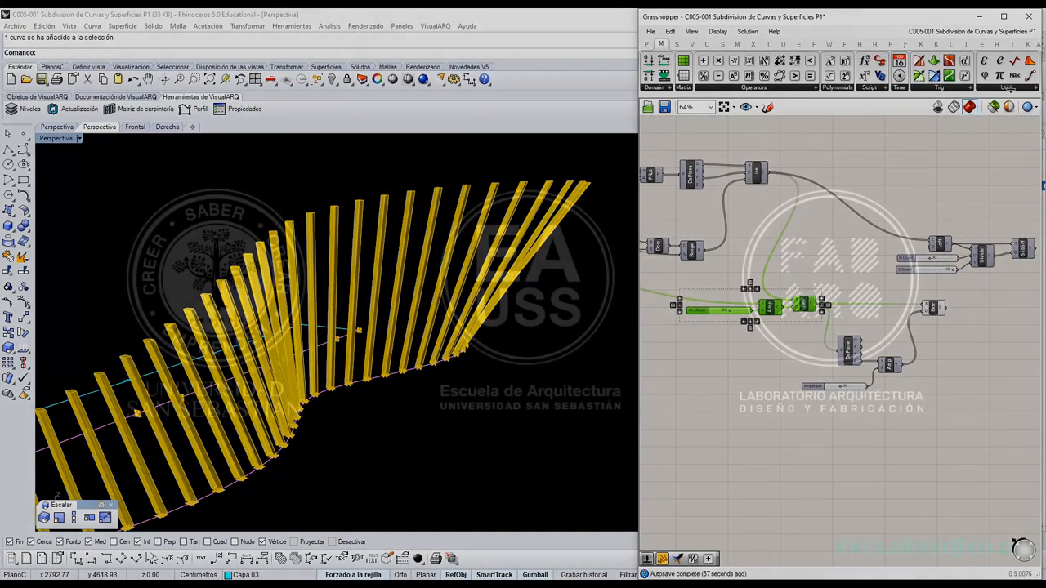